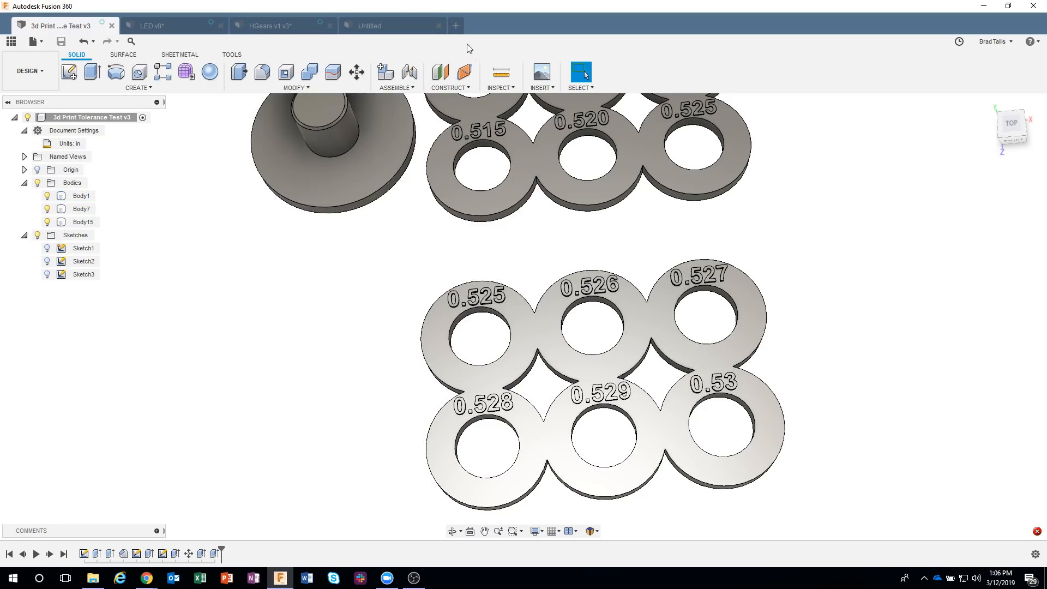
- Create a new design and set its document units to inches
click(456, 26)
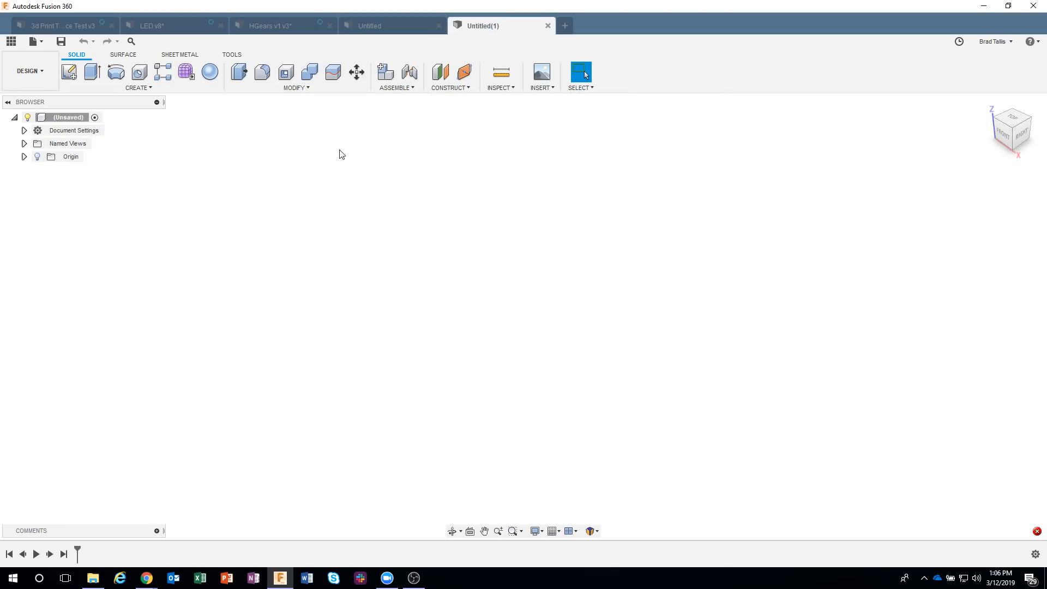
click(24, 130)
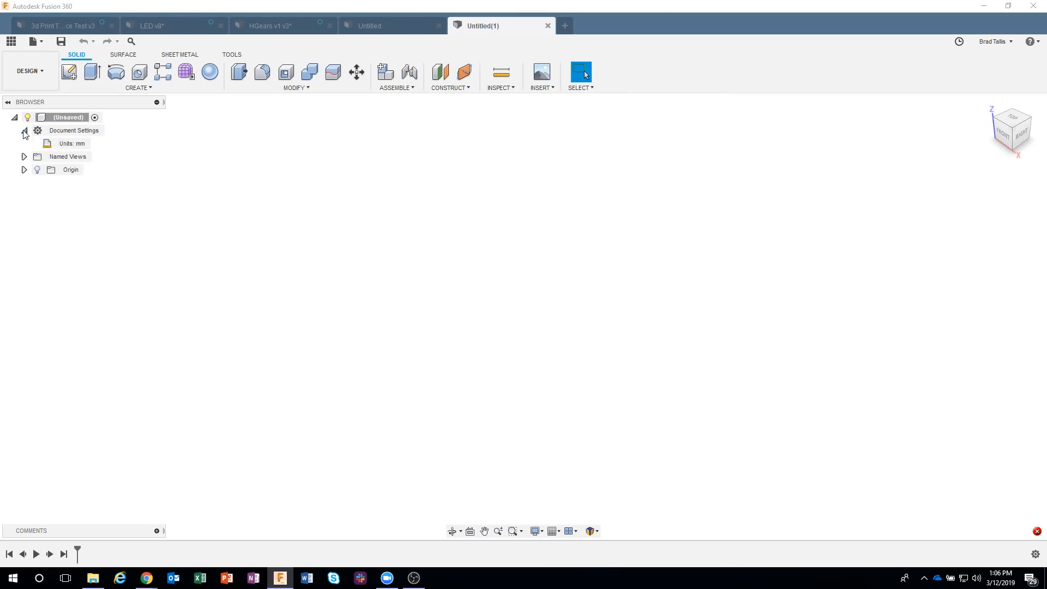
click(96, 143)
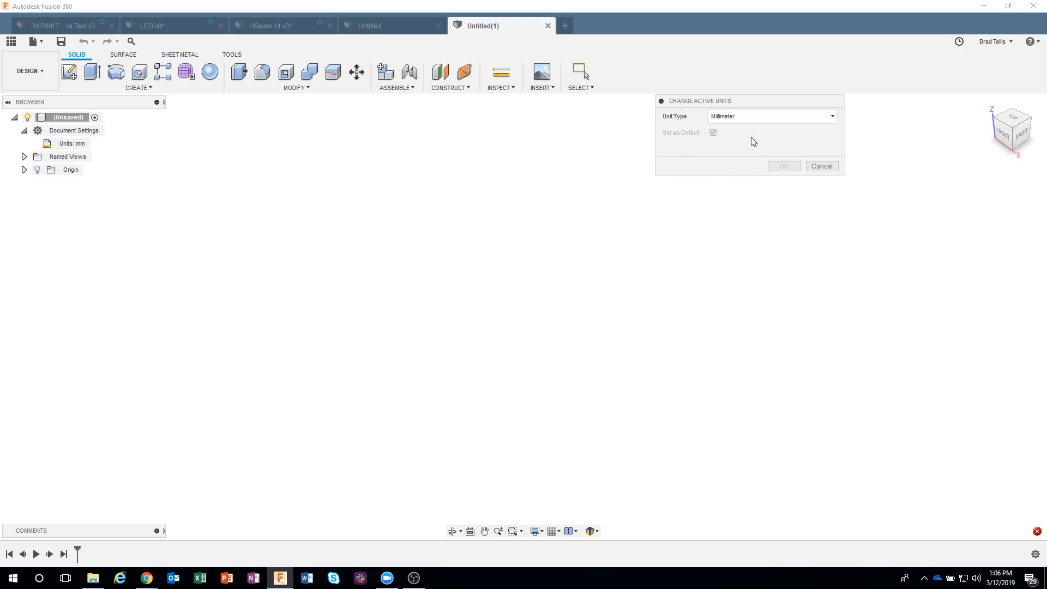
click(756, 119)
click(733, 166)
click(783, 166)
- Start a new sketch in the empty design
click(80, 78)
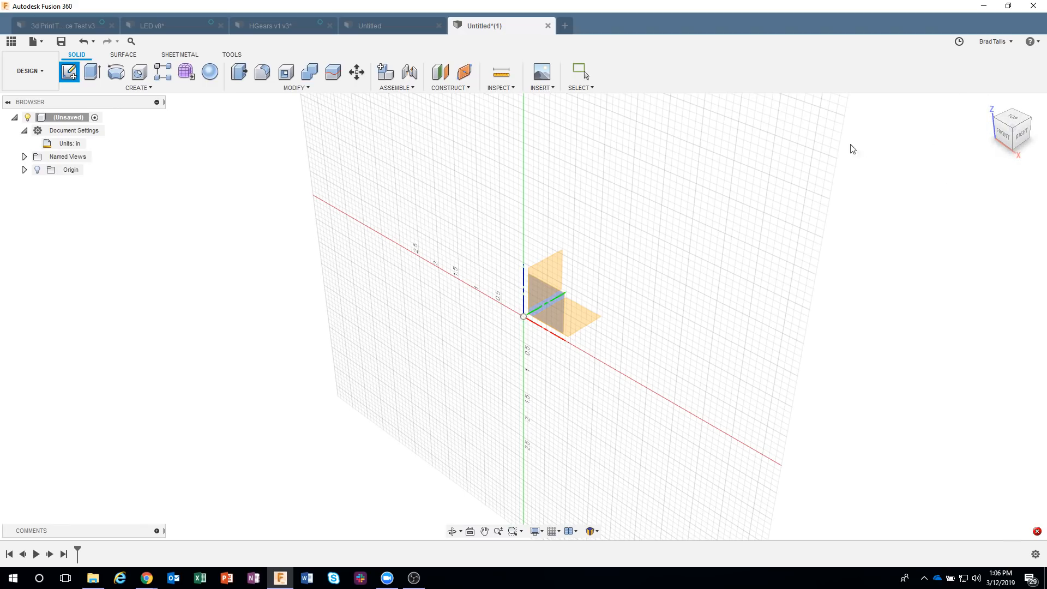
- Check the default modeling orientation options in the general preferences, then close them without changes
click(997, 42)
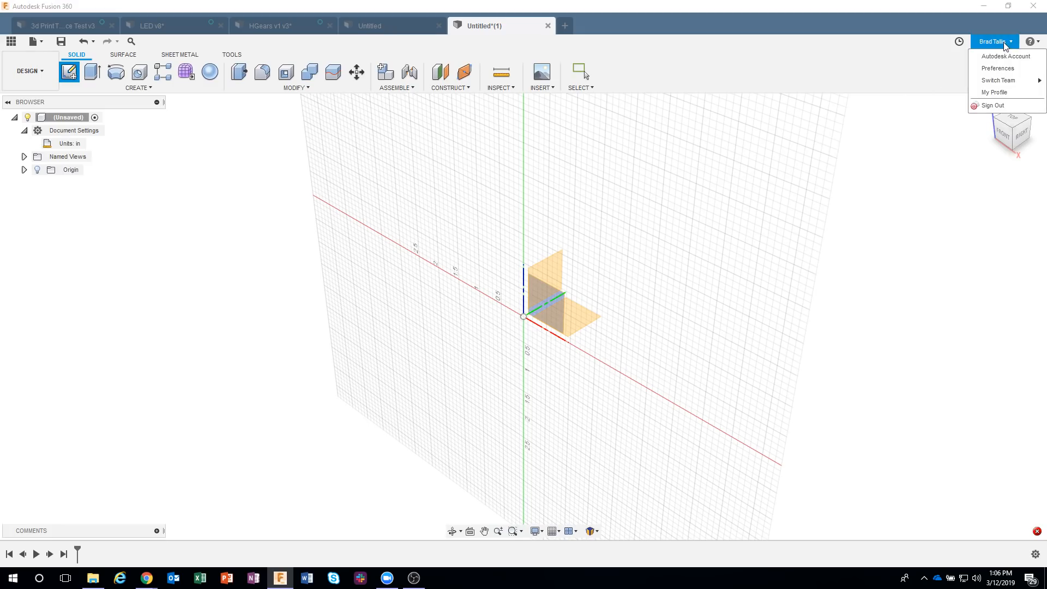
click(996, 68)
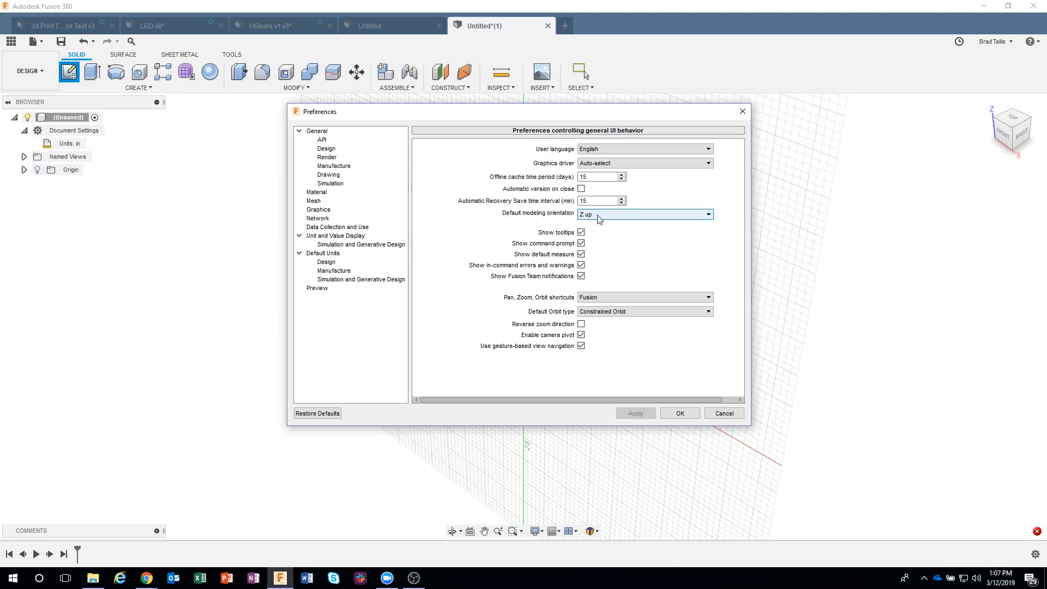
click(599, 216)
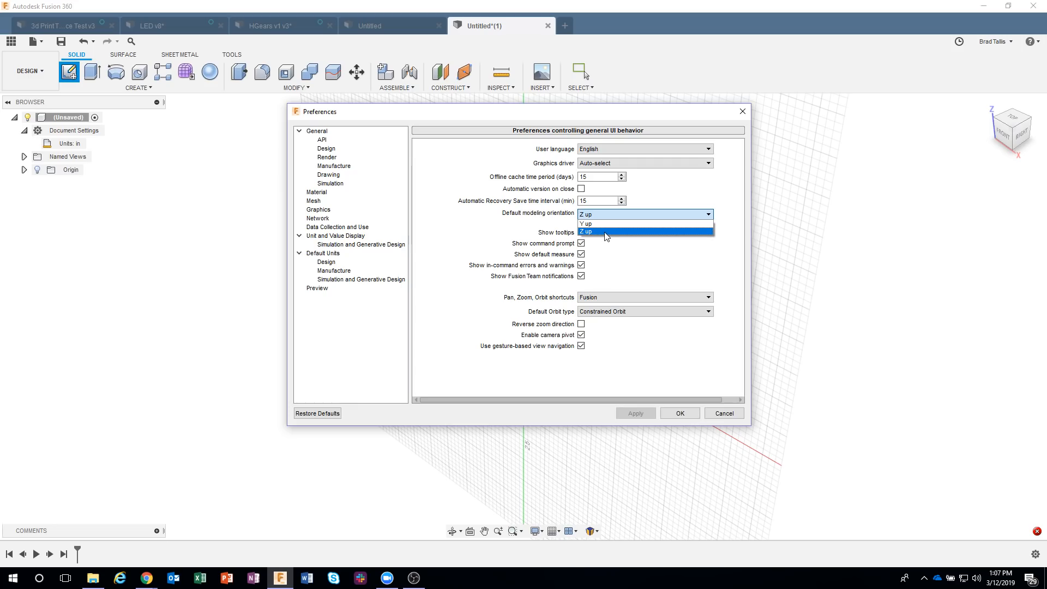
click(723, 413)
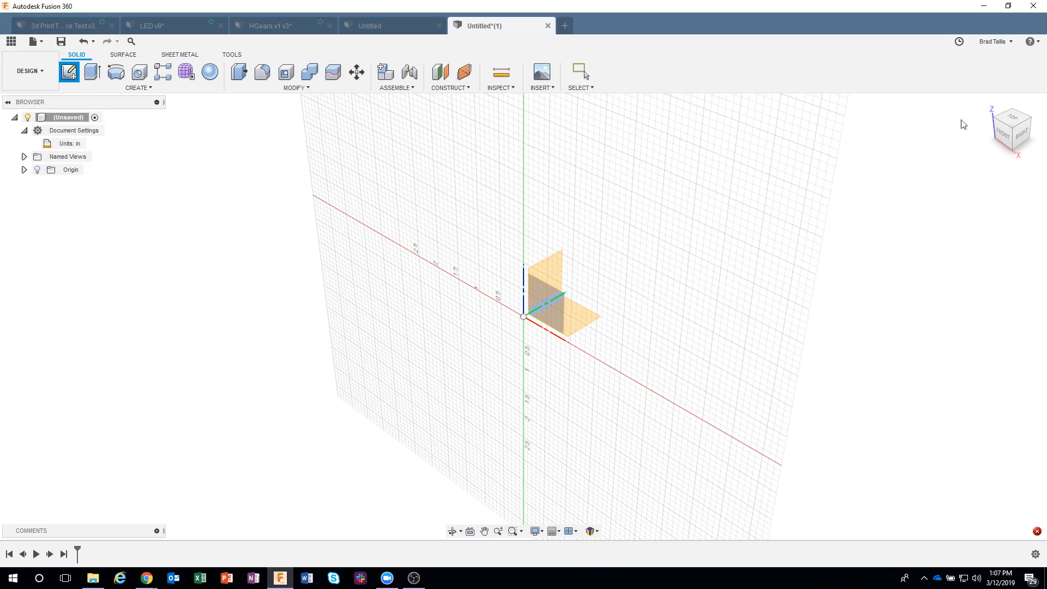
- Place the sketch on the horizontal origin plane and draw a 1 in diameter circle above the origin
mouse_move(996, 146)
click(580, 313)
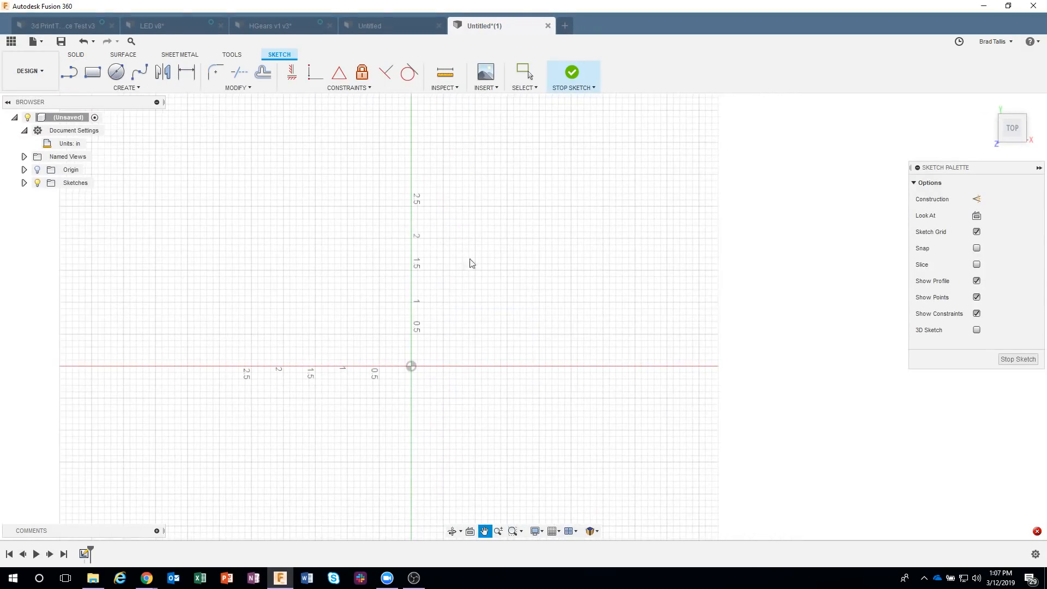
click(116, 71)
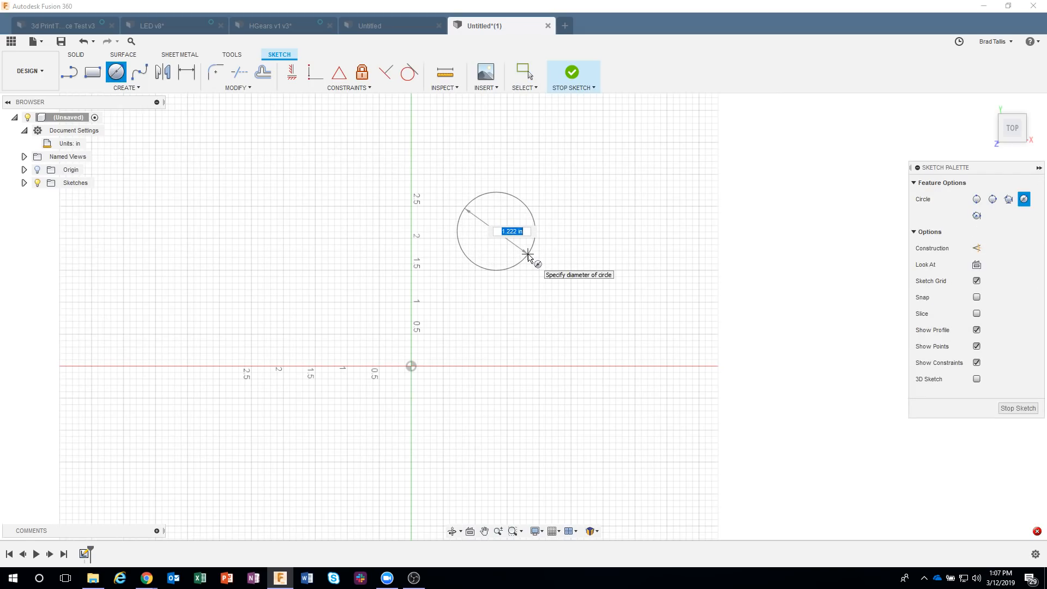
text(1)
key(Tab)
key(Return)
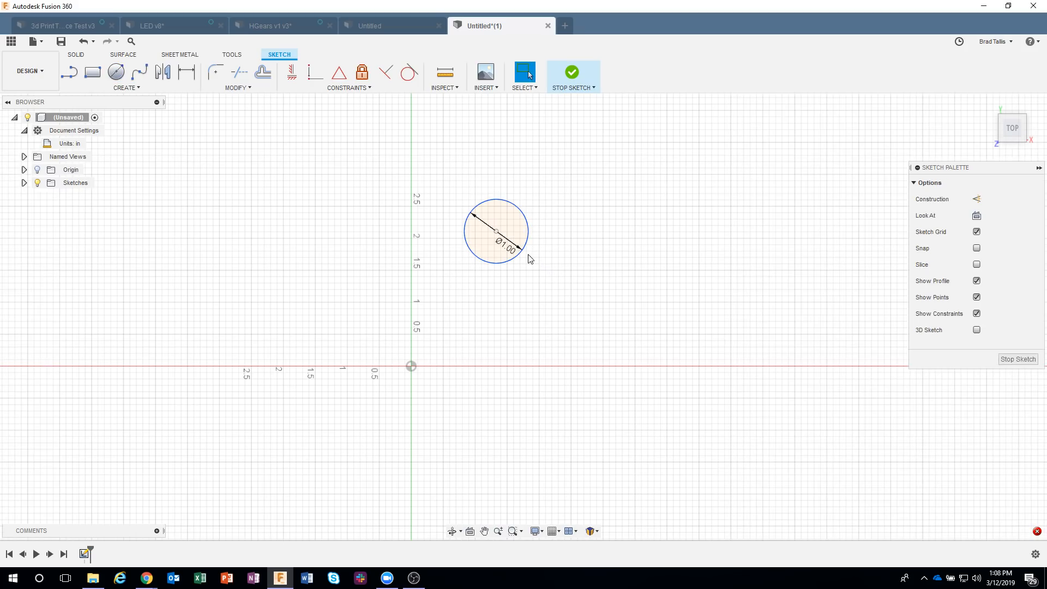
- Draw a concentric 0.5 in diameter circle inside the 1 in circle
key(c)
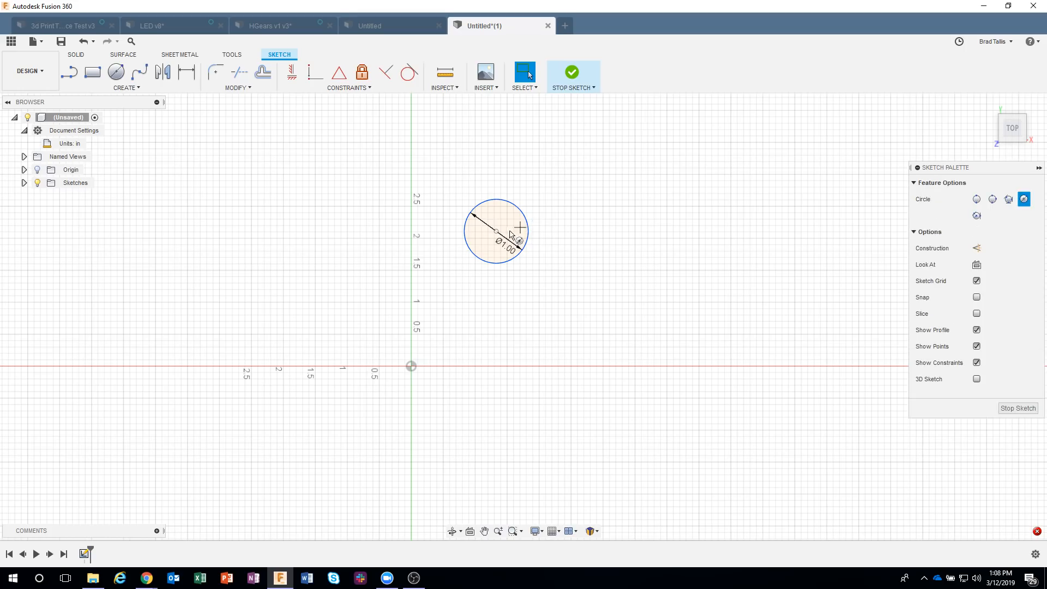
click(495, 231)
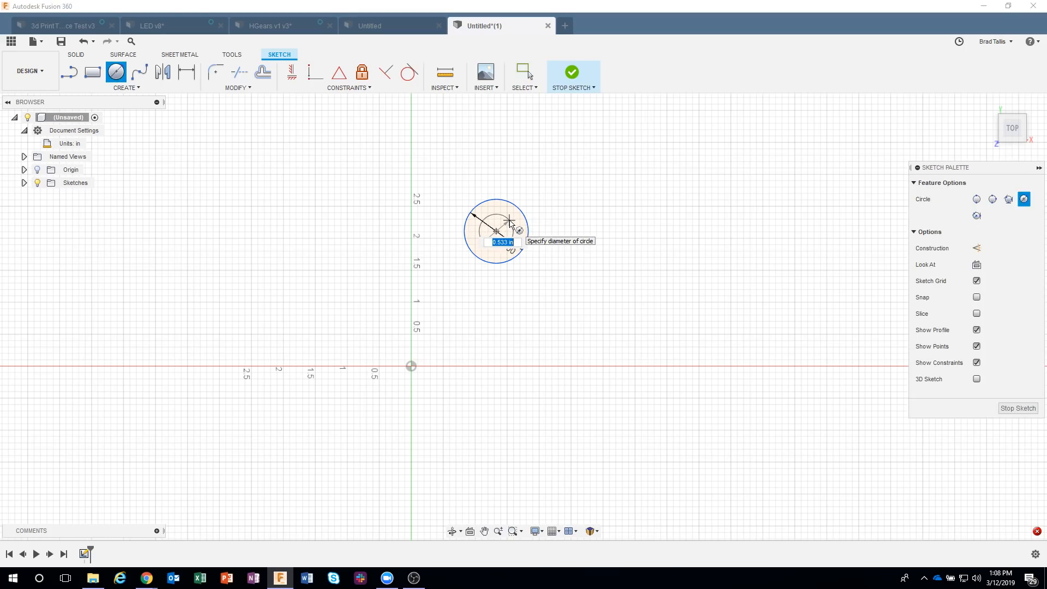
key(BackSpace)
key(Return)
key(Escape)
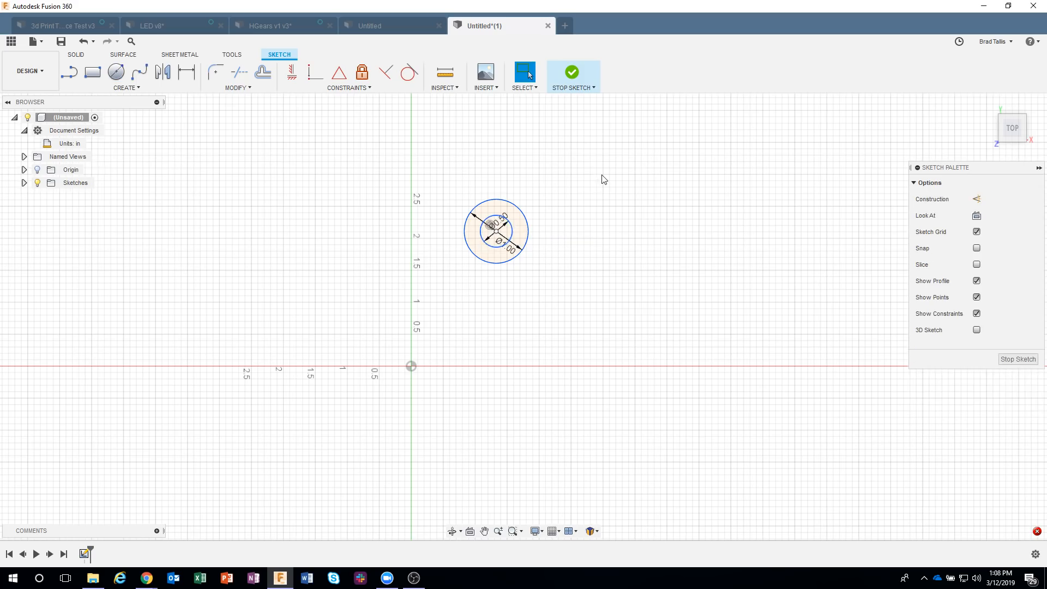
scroll(594, 182, up, 3)
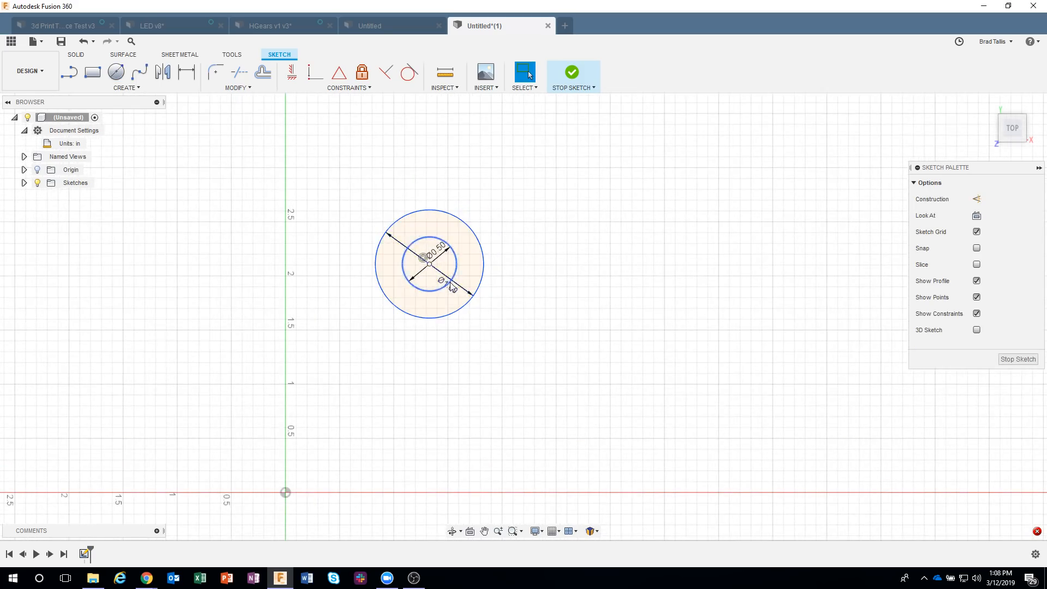
click(441, 228)
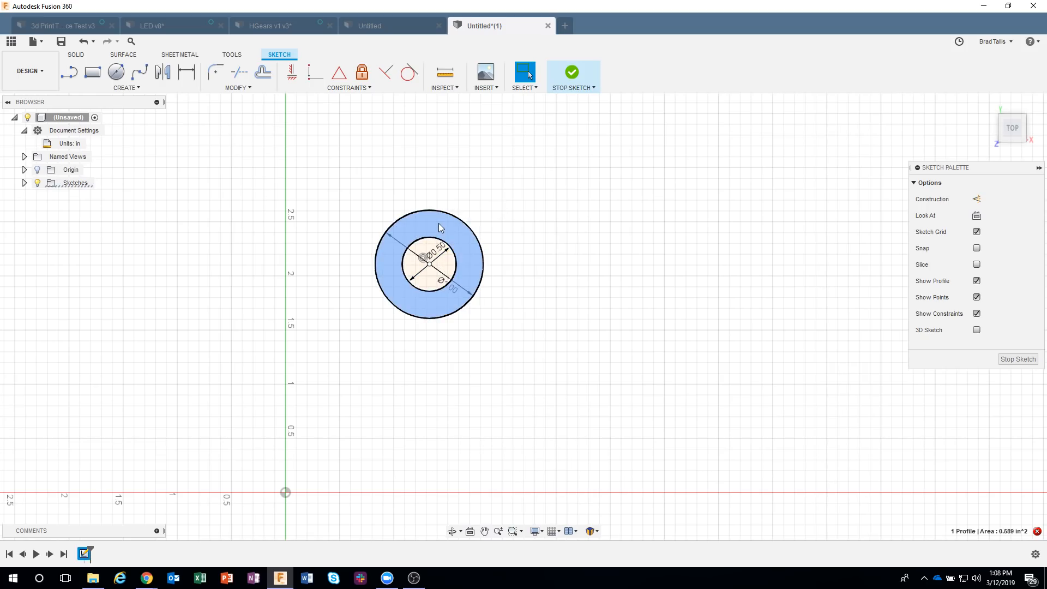
click(488, 197)
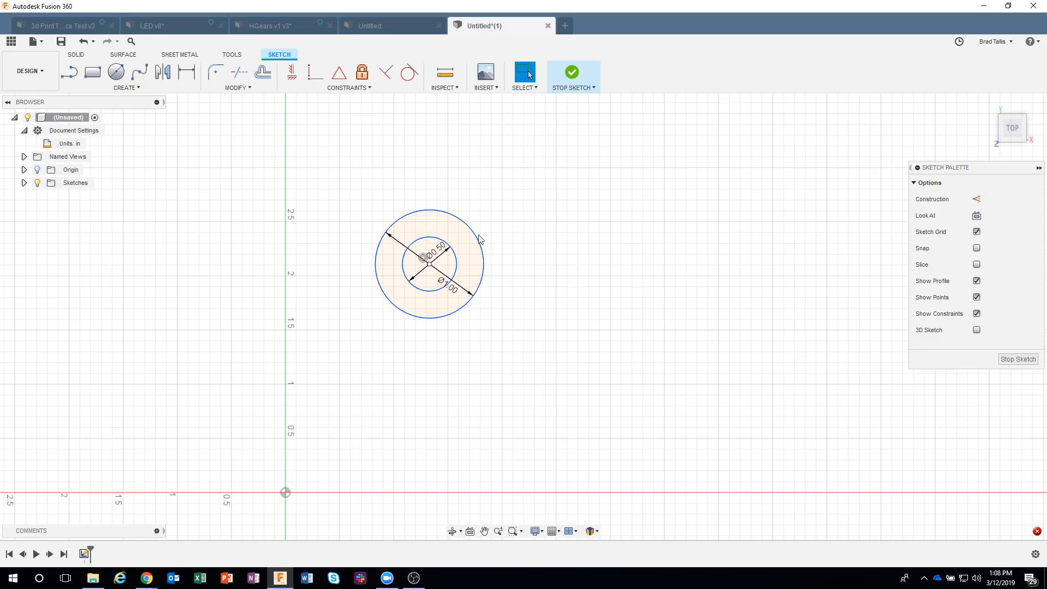
- Set up a rectangular pattern of both circles with 4 instances horizontally, spaced about 0.914 in apart
click(125, 88)
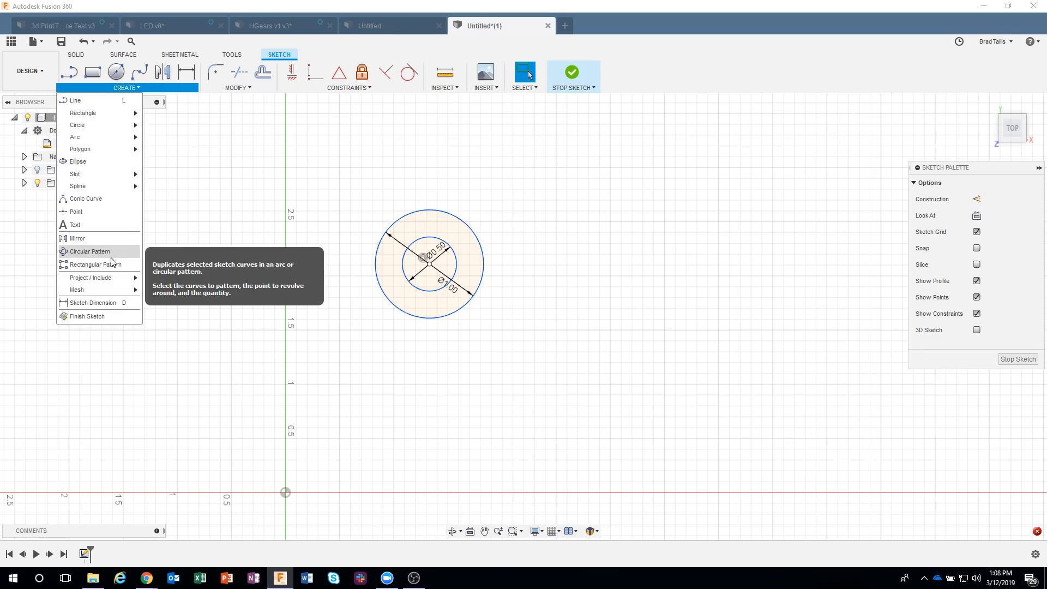
click(109, 265)
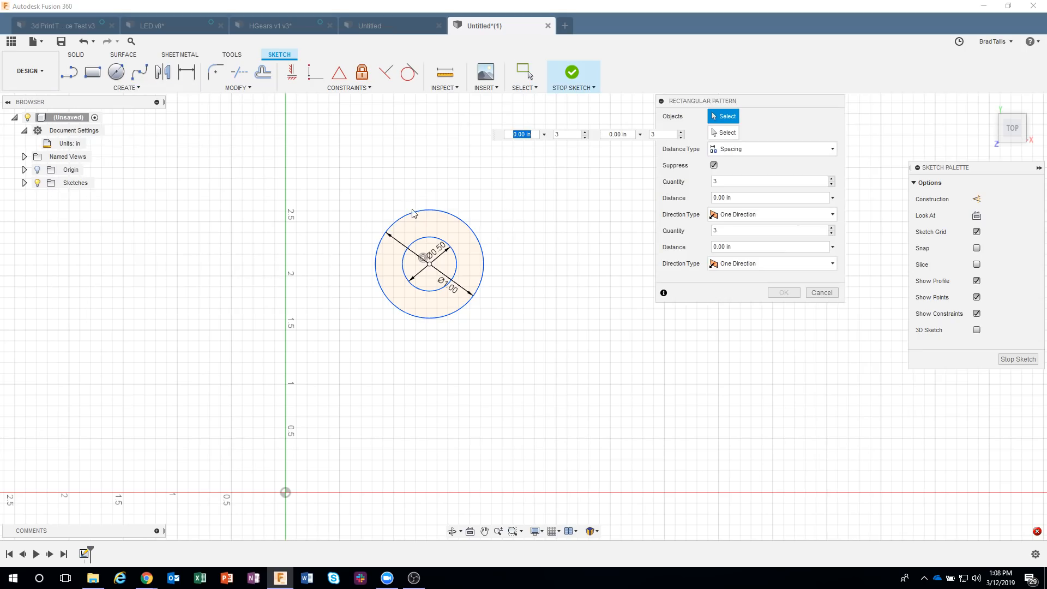
drag(353, 194, 557, 363)
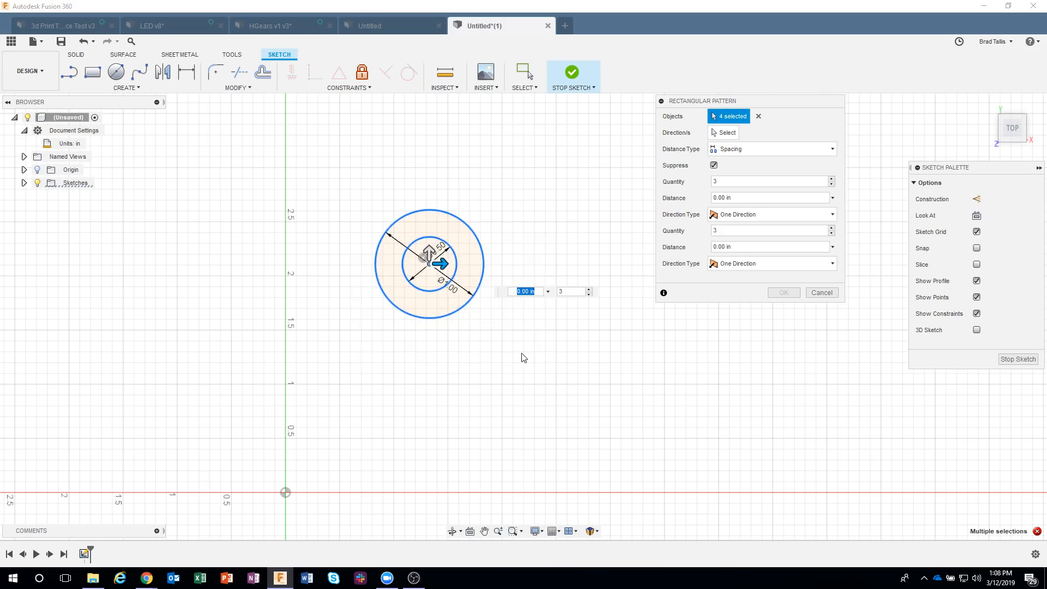
scroll(523, 358, down, 1)
mouse_move(529, 358)
middle_down()
mouse_move(442, 391)
mouse_move(369, 381)
middle_up()
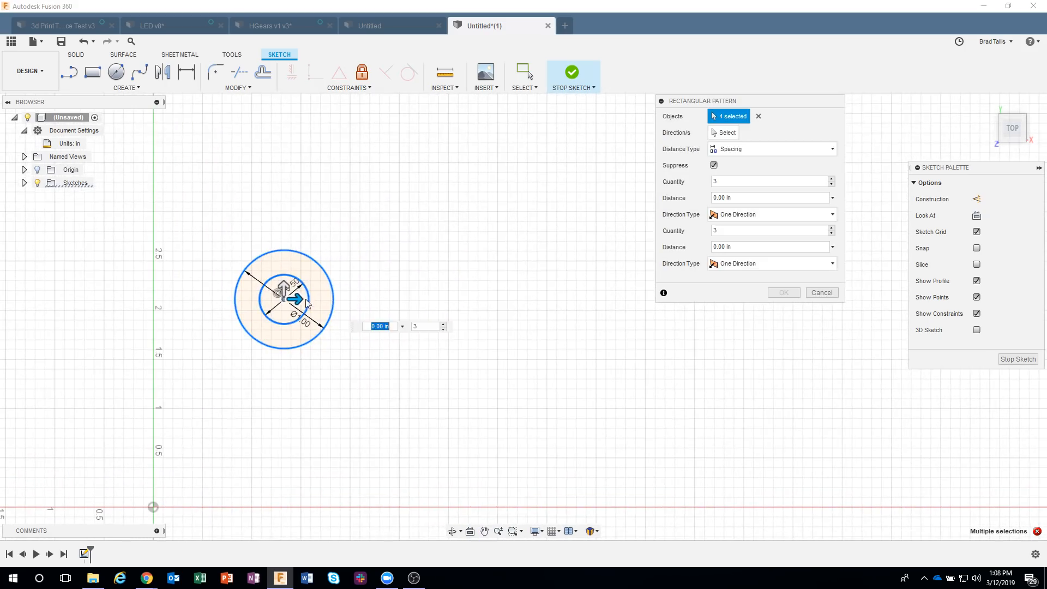
drag(307, 303, 414, 309)
key(Tab)
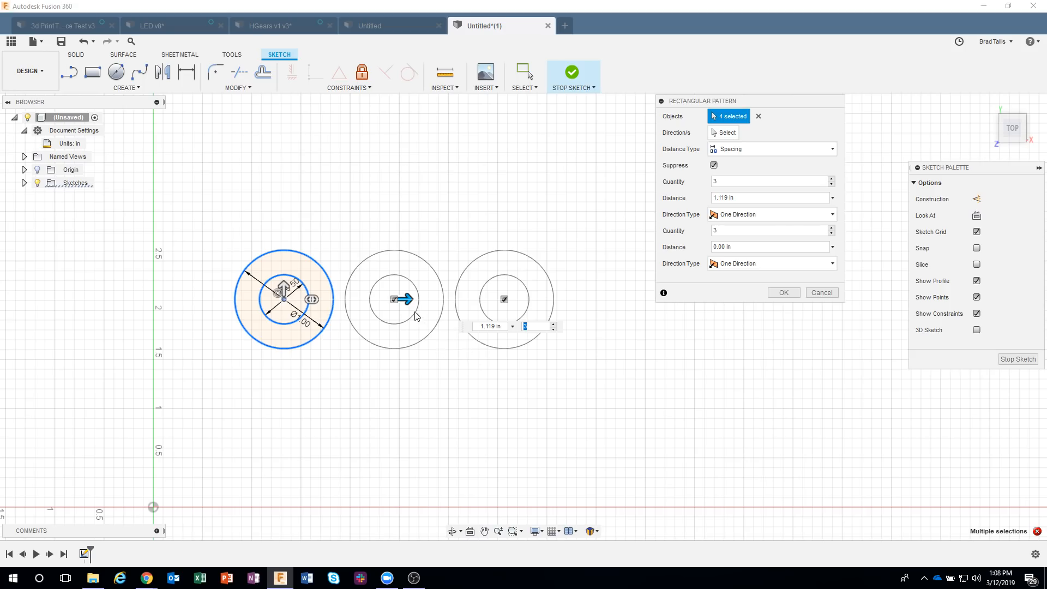
drag(407, 299, 388, 303)
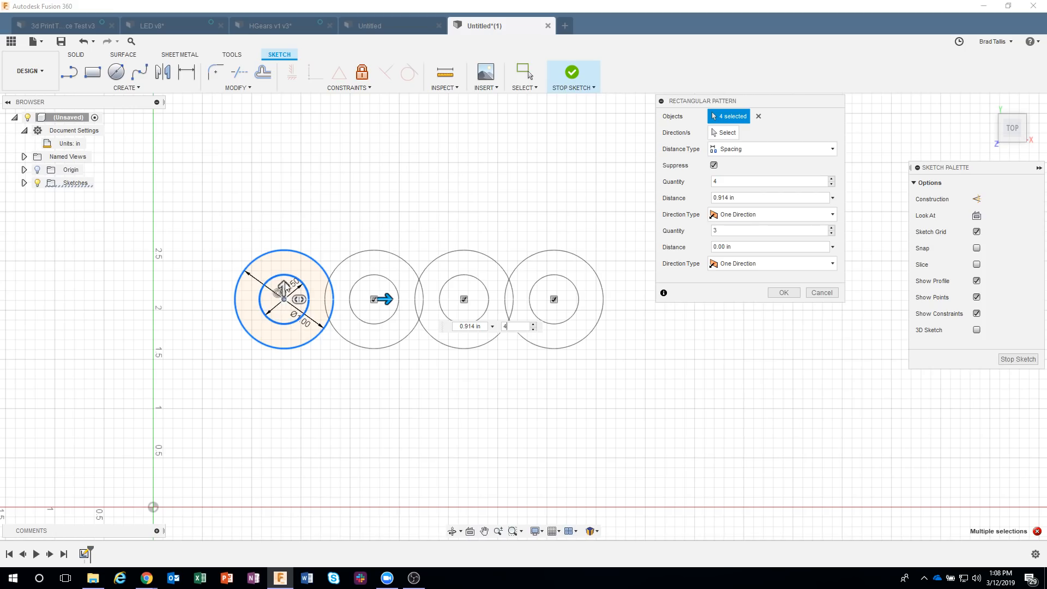
- Extend the circle pattern downward to 2 rows spaced about 0.903 in apart and apply it
drag(284, 289, 284, 373)
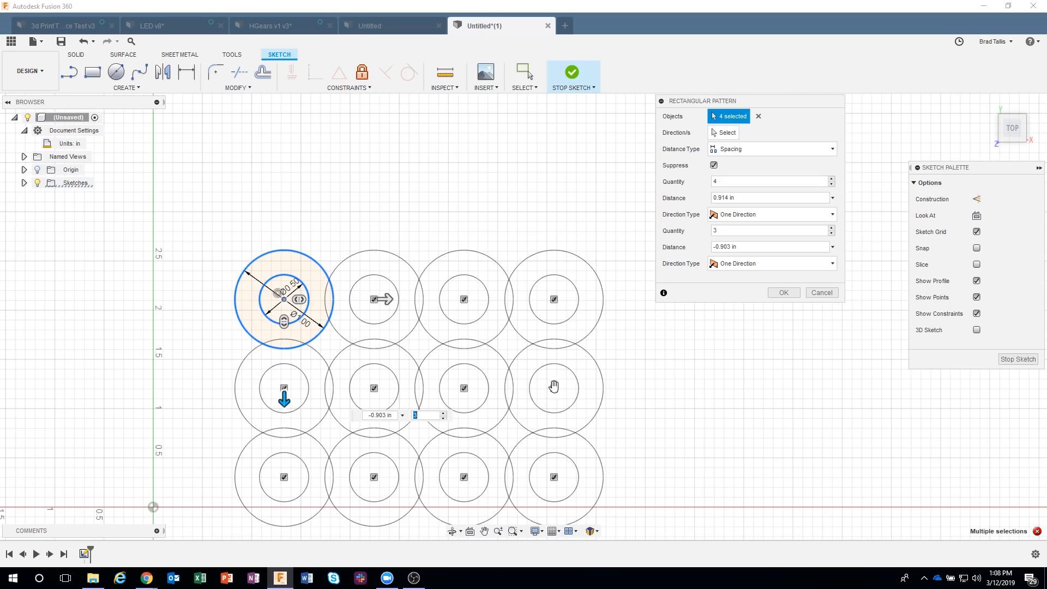
middle_drag(637, 389, 600, 307)
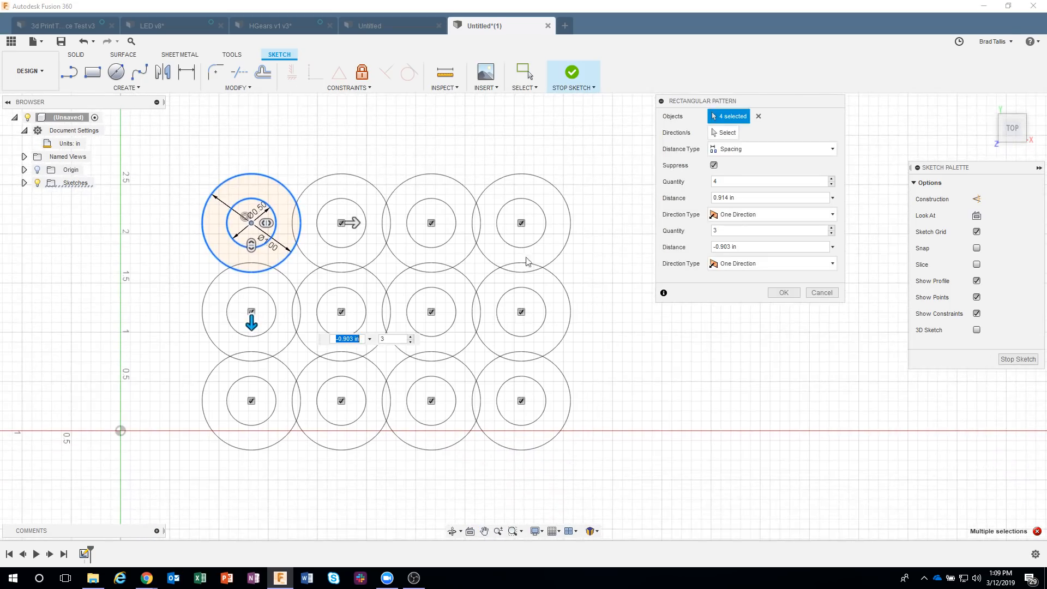
click(831, 233)
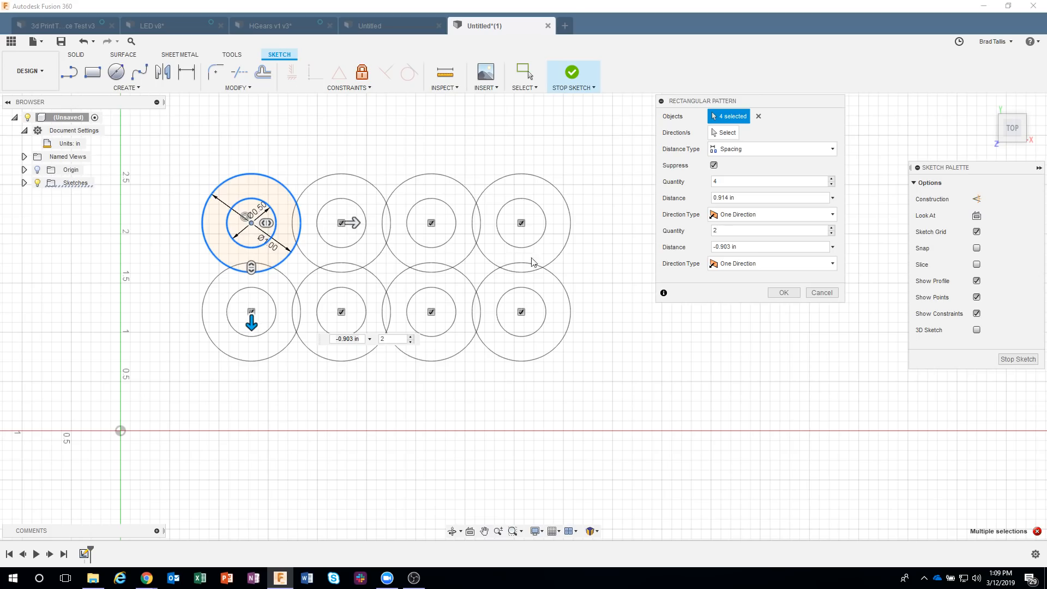
click(784, 293)
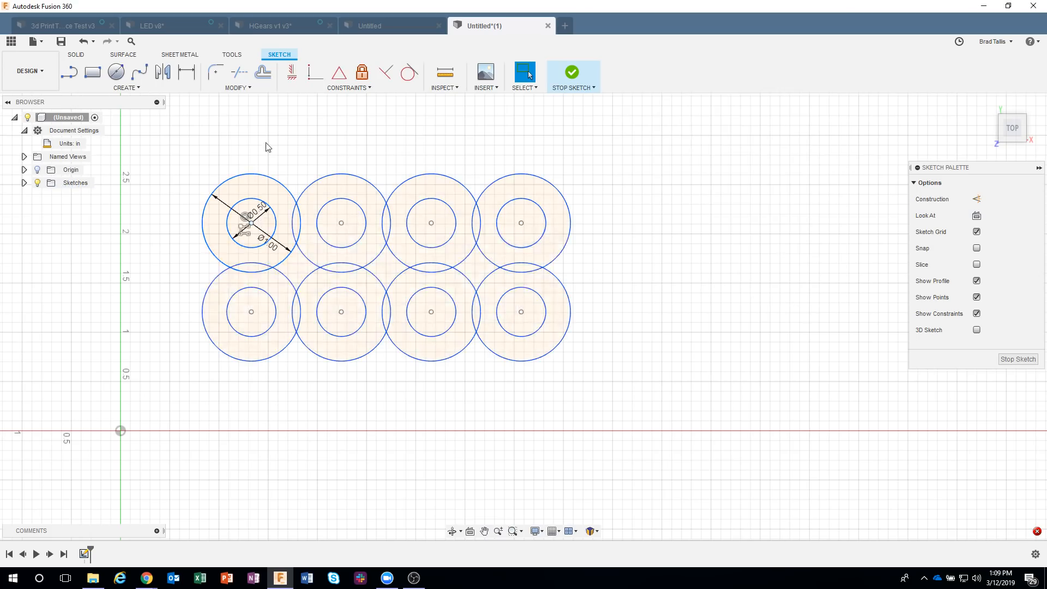
click(357, 212)
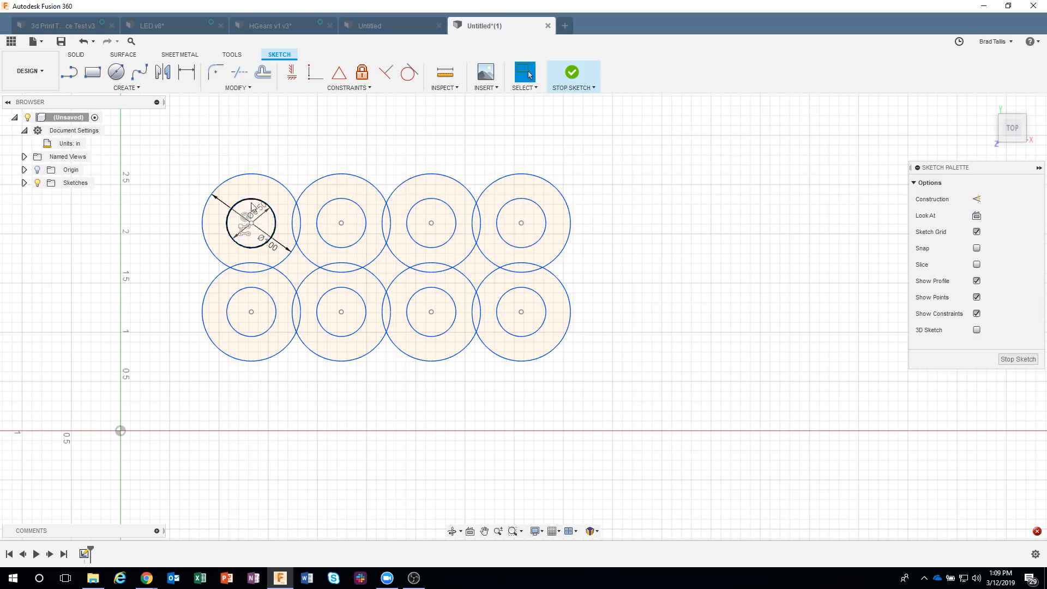
click(230, 221)
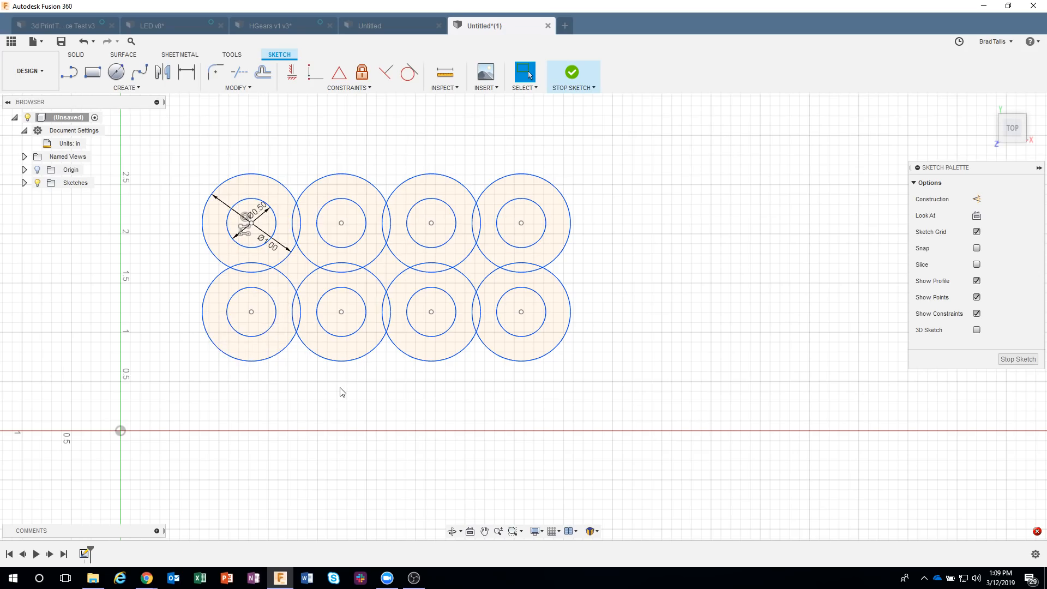
- Open the rectangular pattern's settings from its constraint symbol and close them without changes
scroll(242, 234, up, 4)
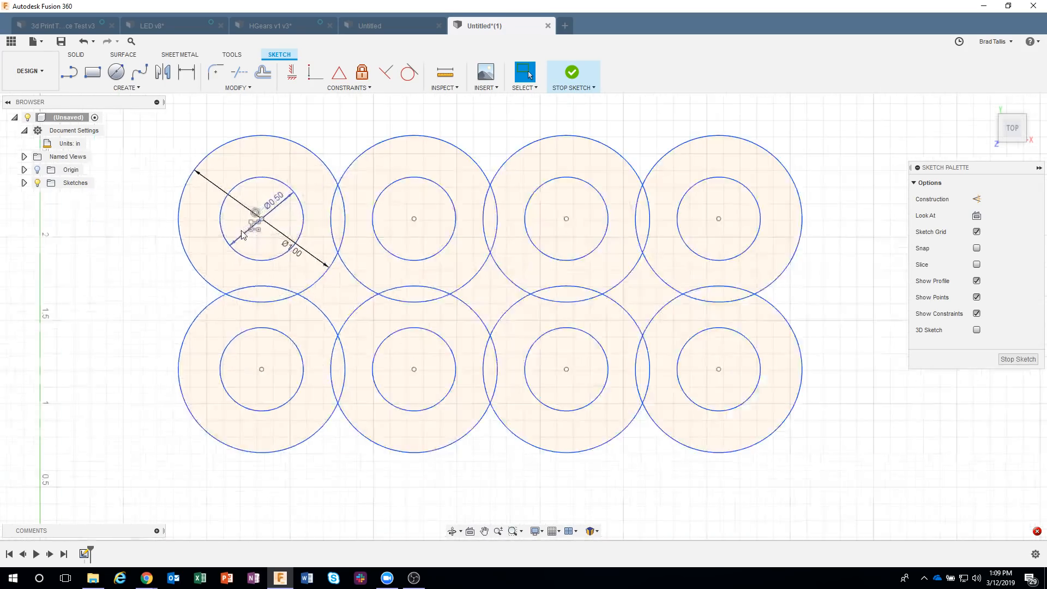
scroll(243, 234, up, 3)
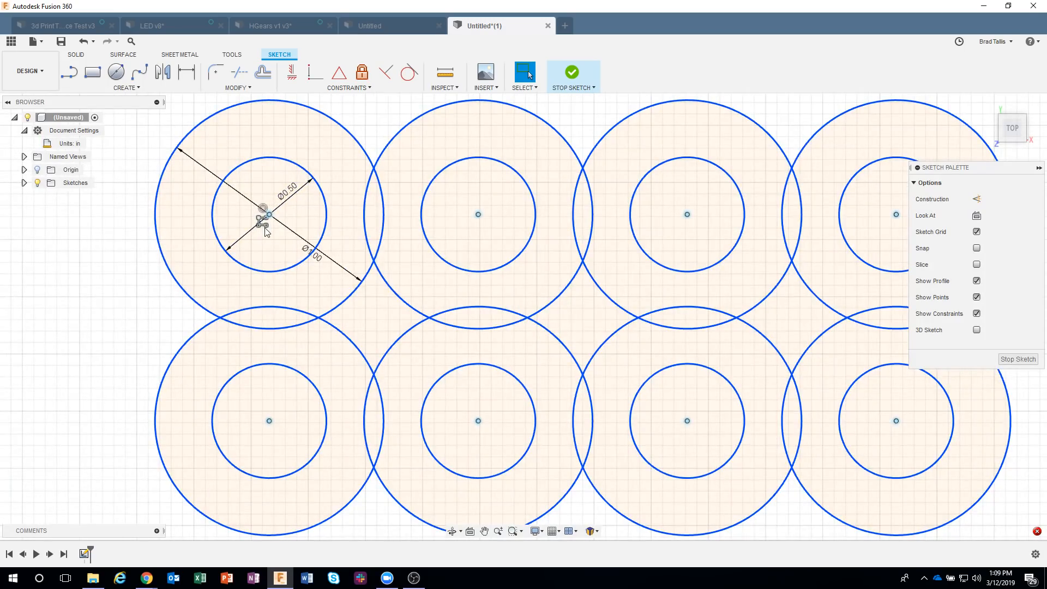
click(265, 228)
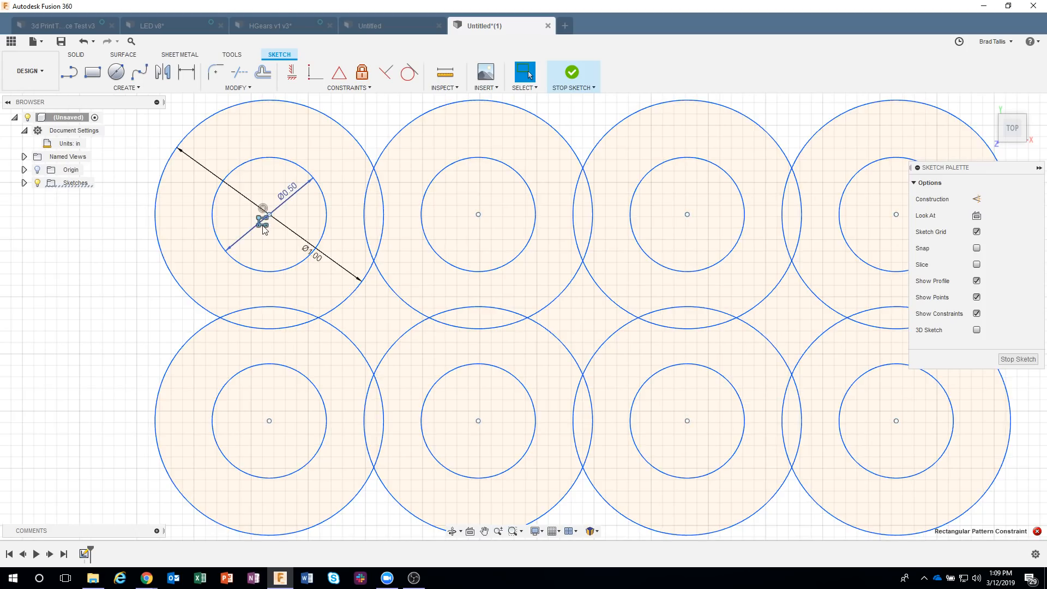
double_click(266, 229)
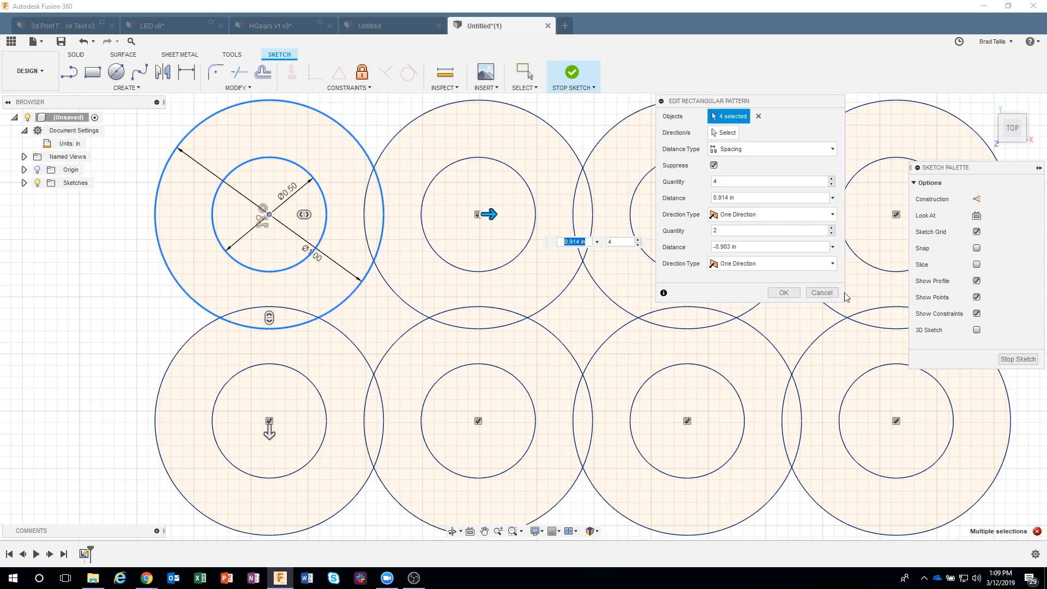
click(822, 292)
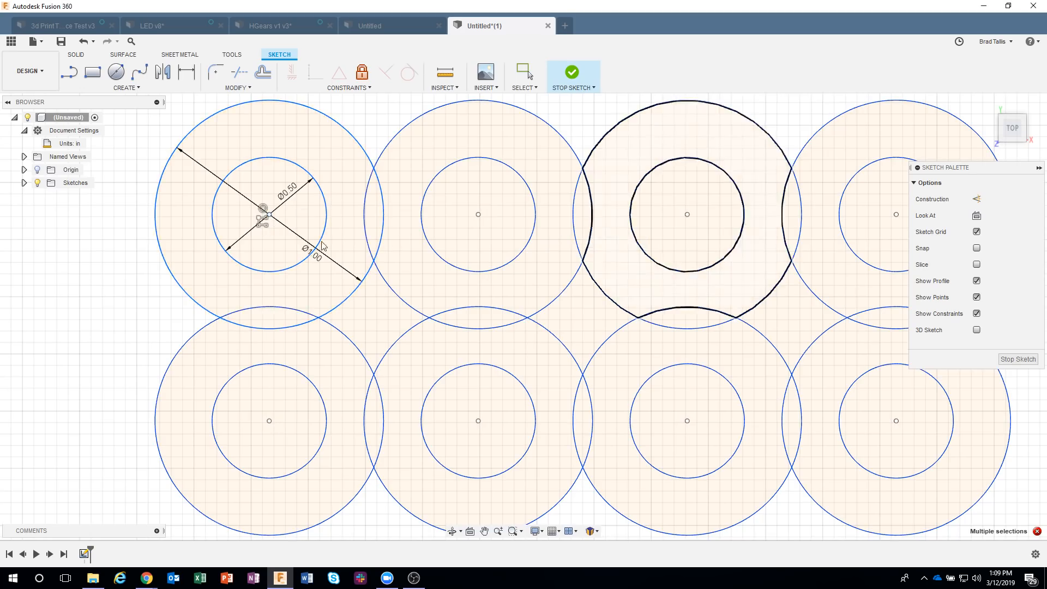
- Delete the rectangular pattern constraint at the first ring's center while keeping the patterned circles
click(263, 225)
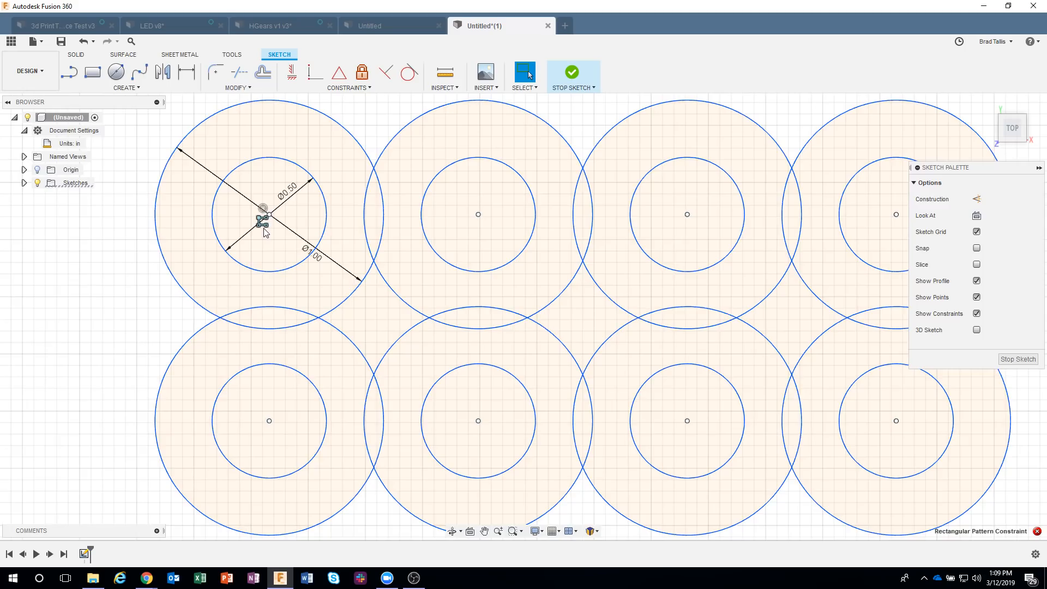
right_click(264, 230)
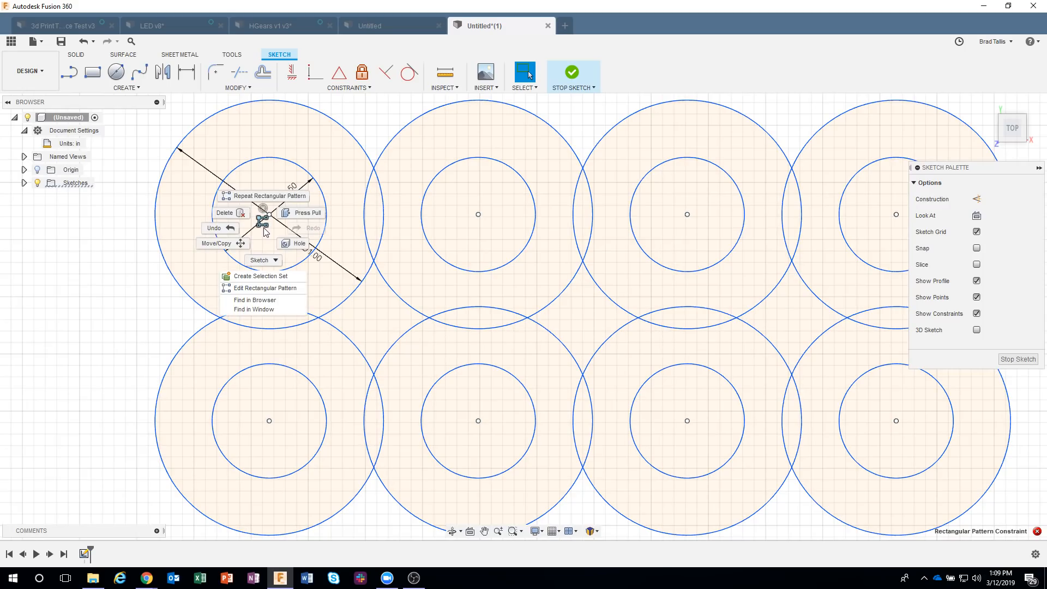
click(233, 219)
- Dimension the center hole of the upper row's second ring to 0.505 in diameter
scroll(280, 289, down, 5)
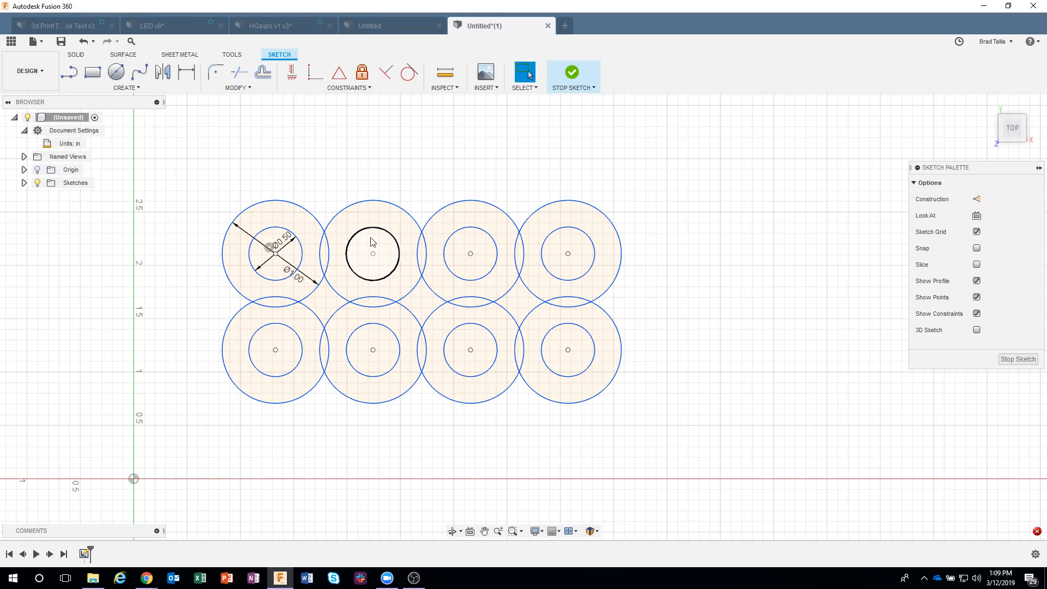
key(d)
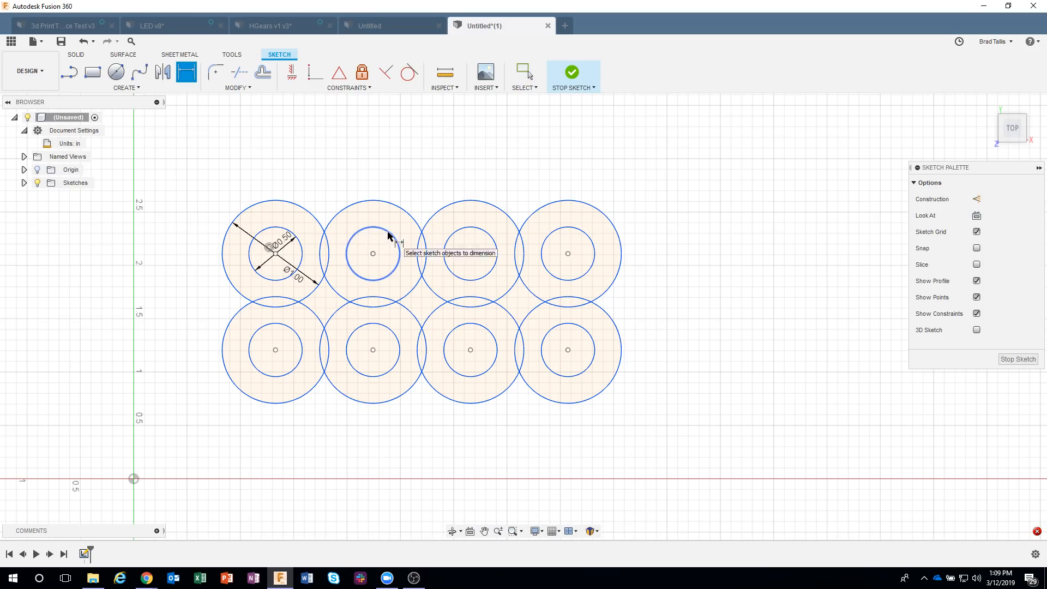
click(394, 235)
click(423, 187)
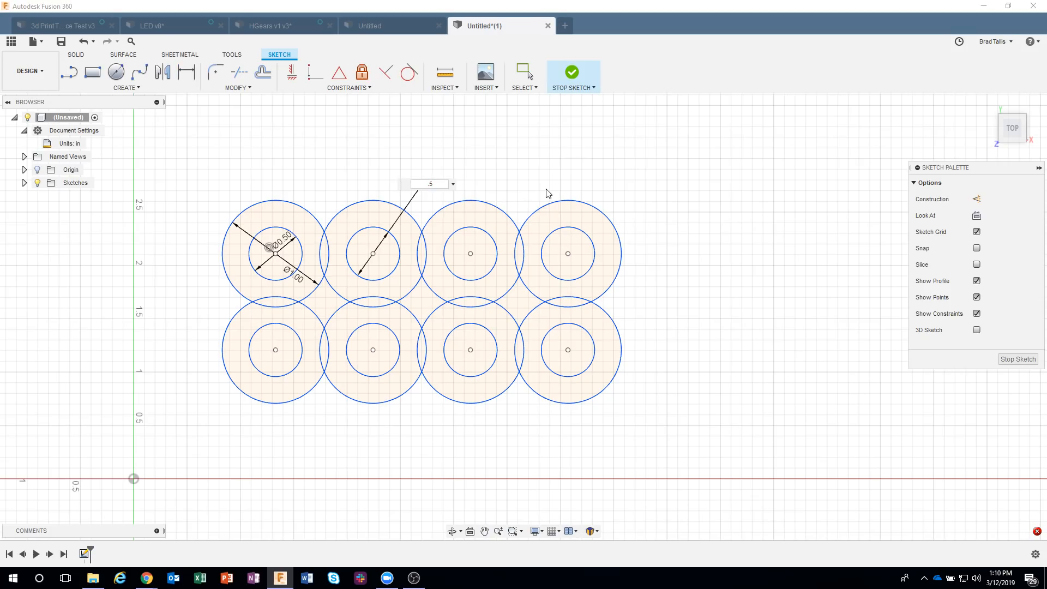
text(.505)
key(Return)
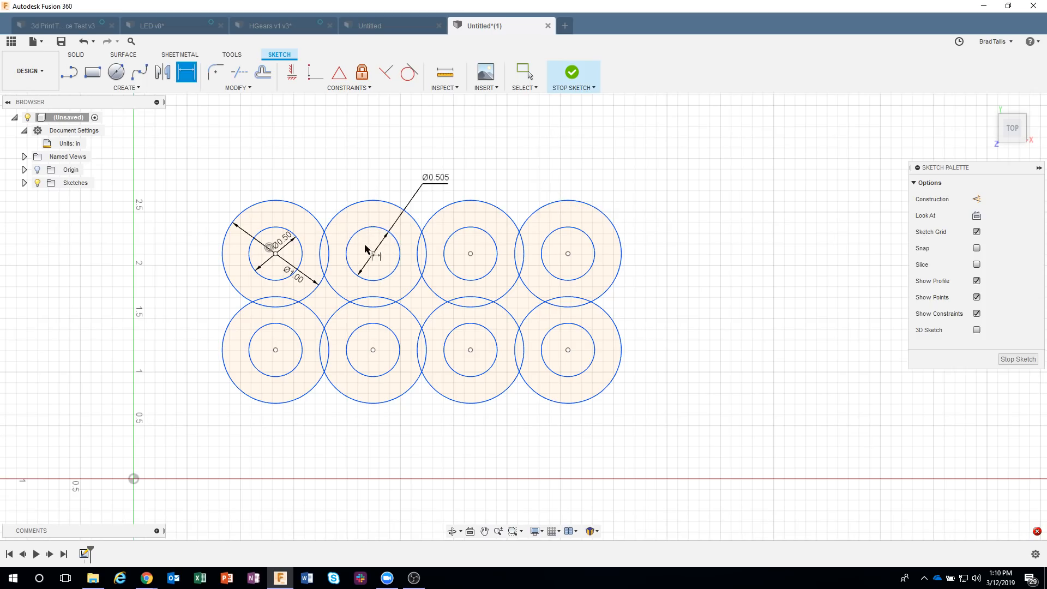
- Dimension the center holes of the upper row's third and fourth rings to 0.51 in and 0.515 in diameter
click(482, 231)
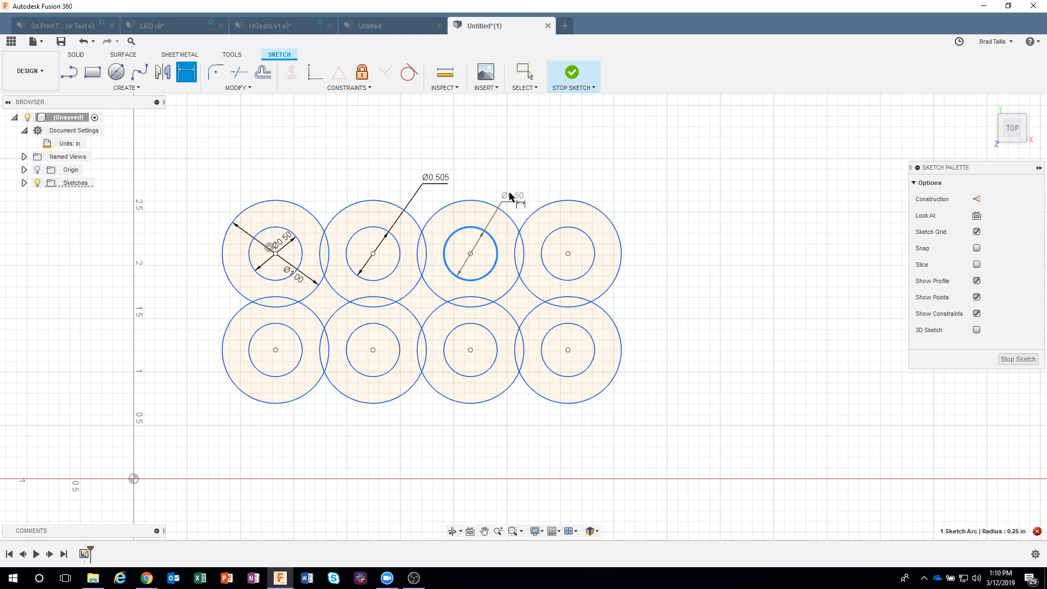
click(516, 187)
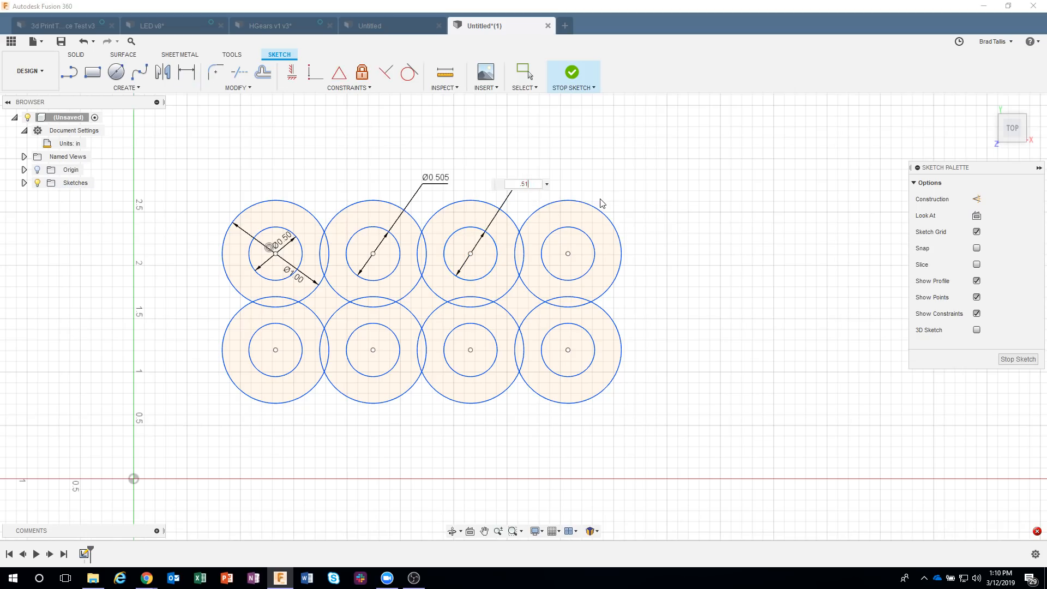
key(Return)
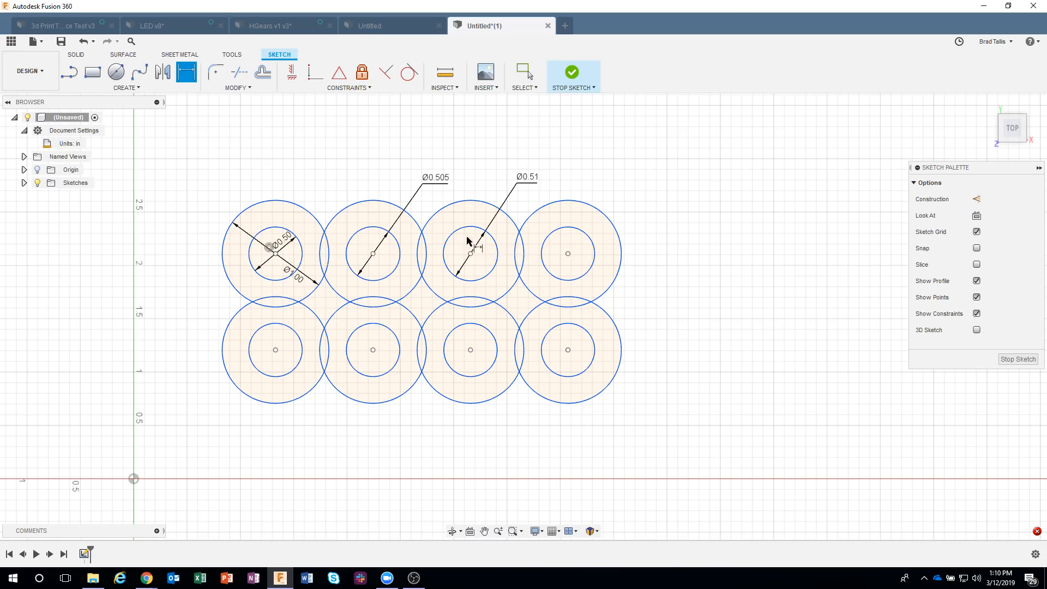
click(584, 233)
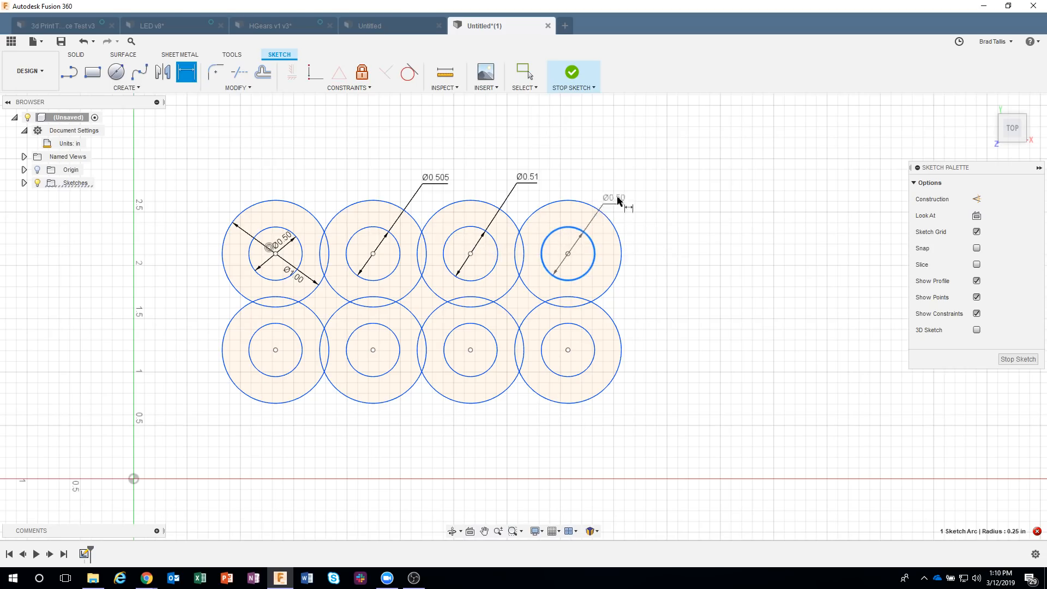
click(625, 193)
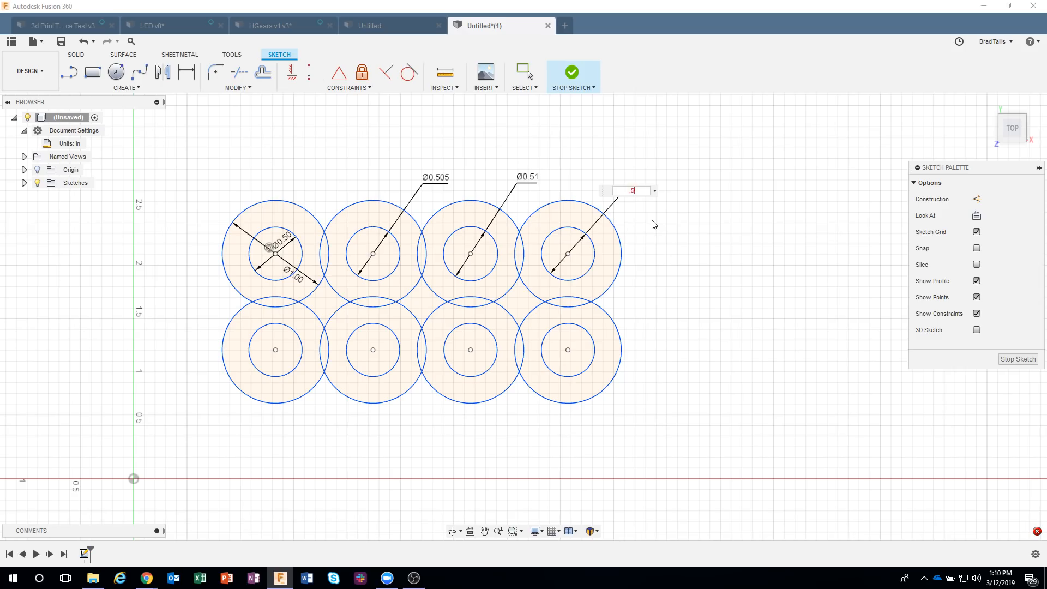
key(Return)
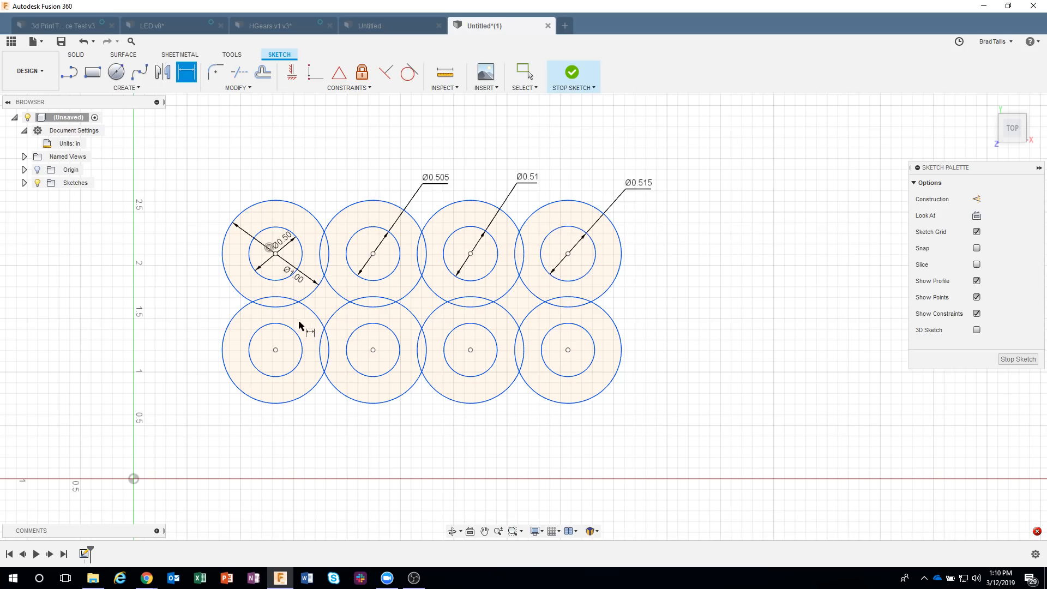
- Dimension the center holes of the lower row's first and second rings to 0.52 in and 0.525 in diameter
click(299, 361)
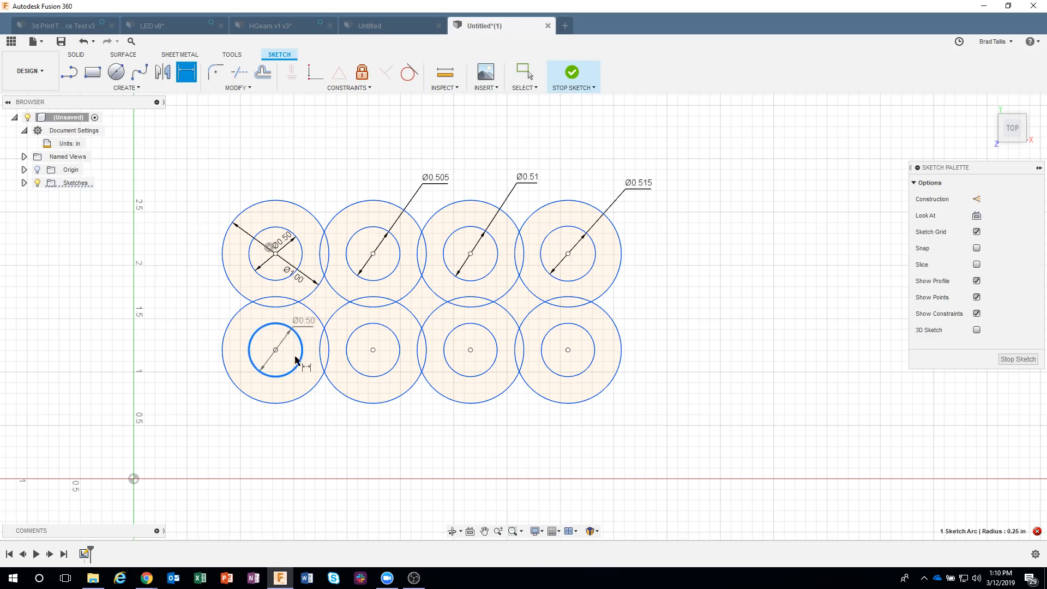
click(317, 422)
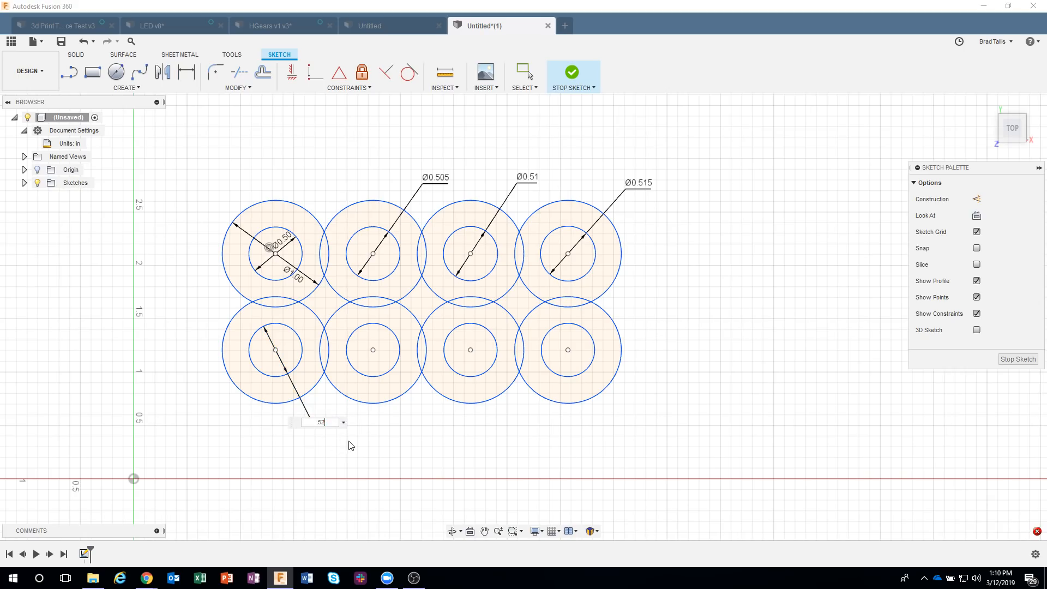
key(Return)
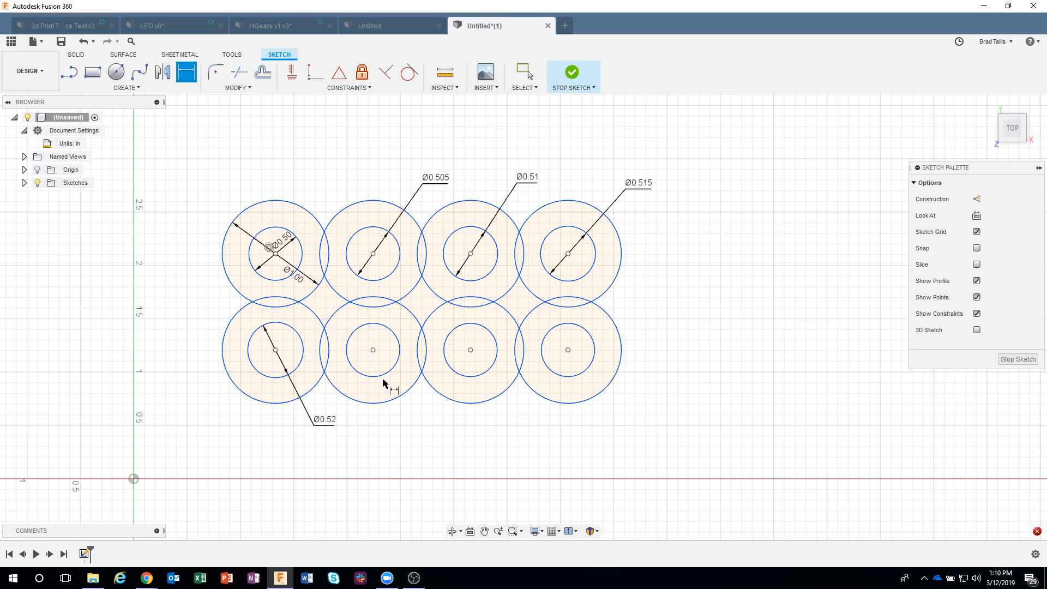
click(383, 375)
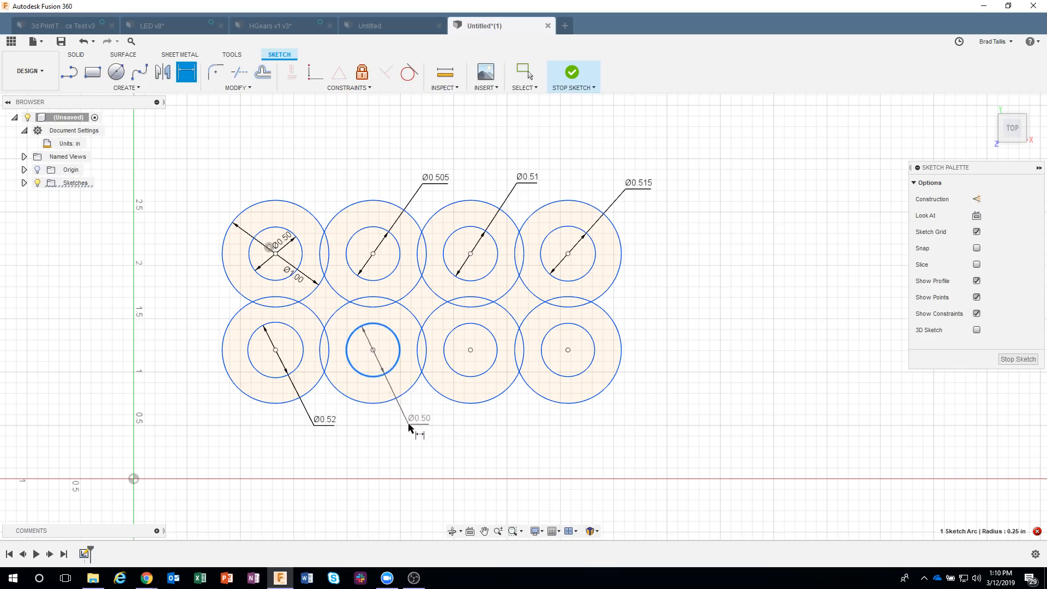
click(409, 425)
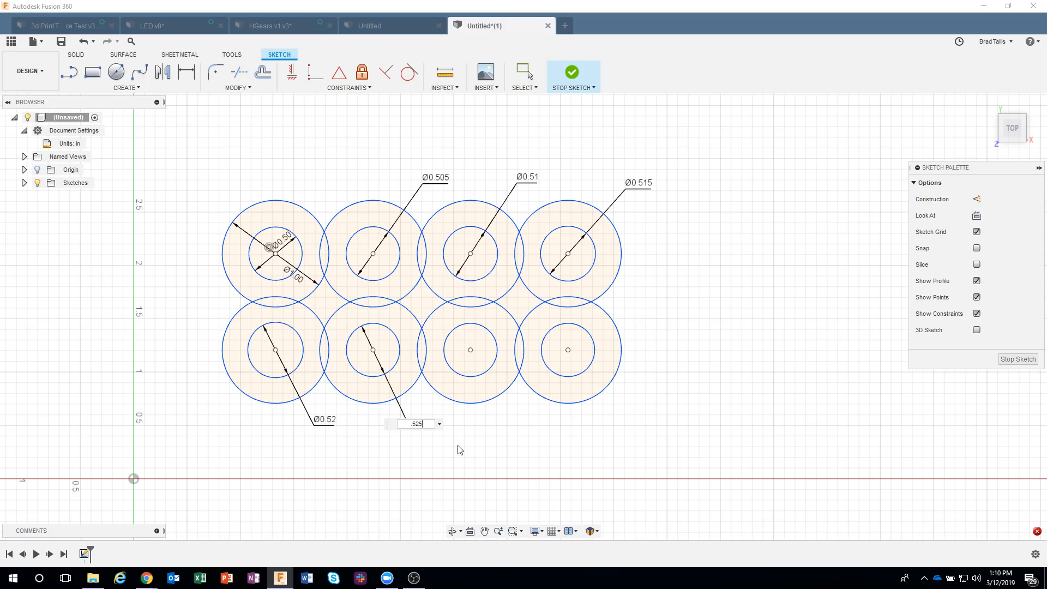
key(Return)
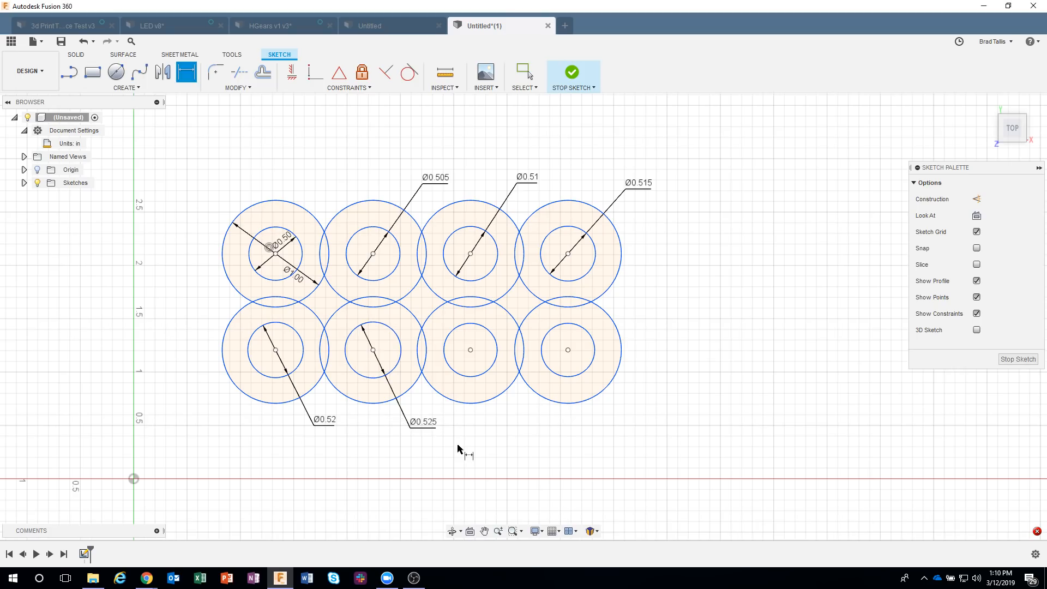
- Dimension the center holes of the lower row's third and fourth rings to 0.53 in and 0.535 in diameter
click(477, 380)
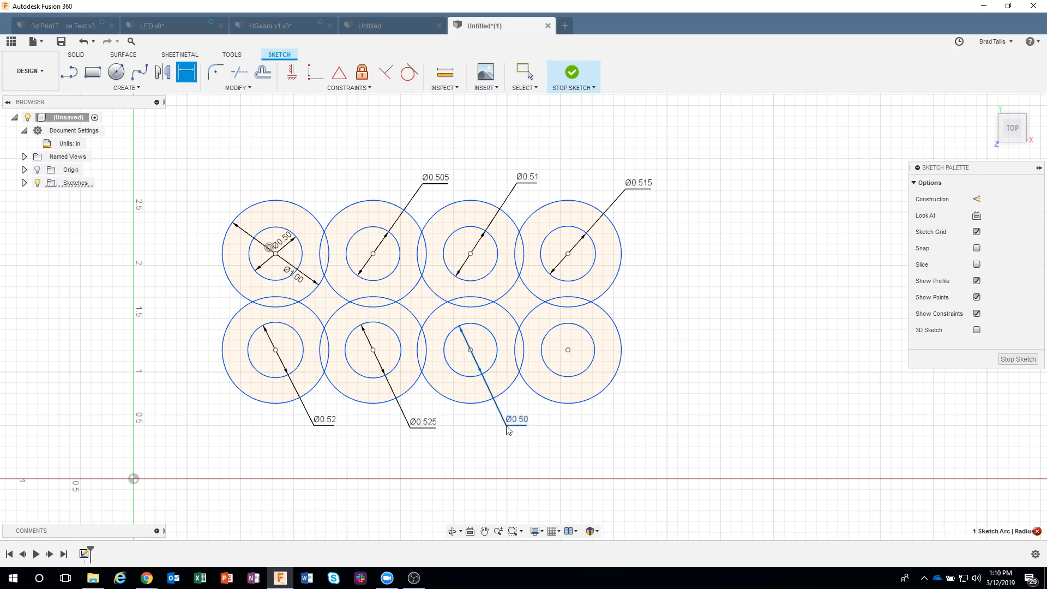
click(506, 424)
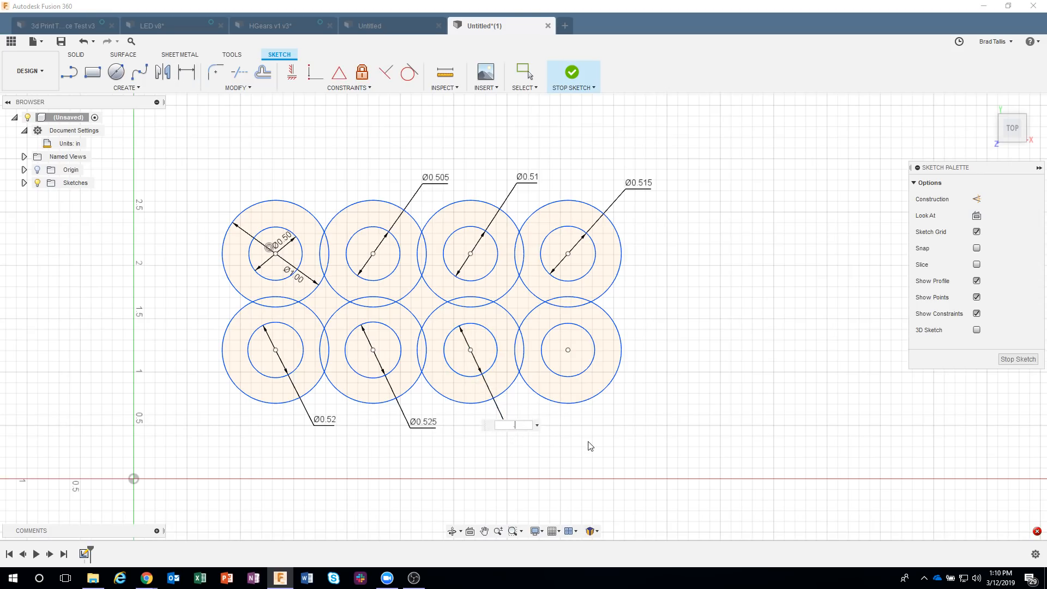
text(.53)
key(Return)
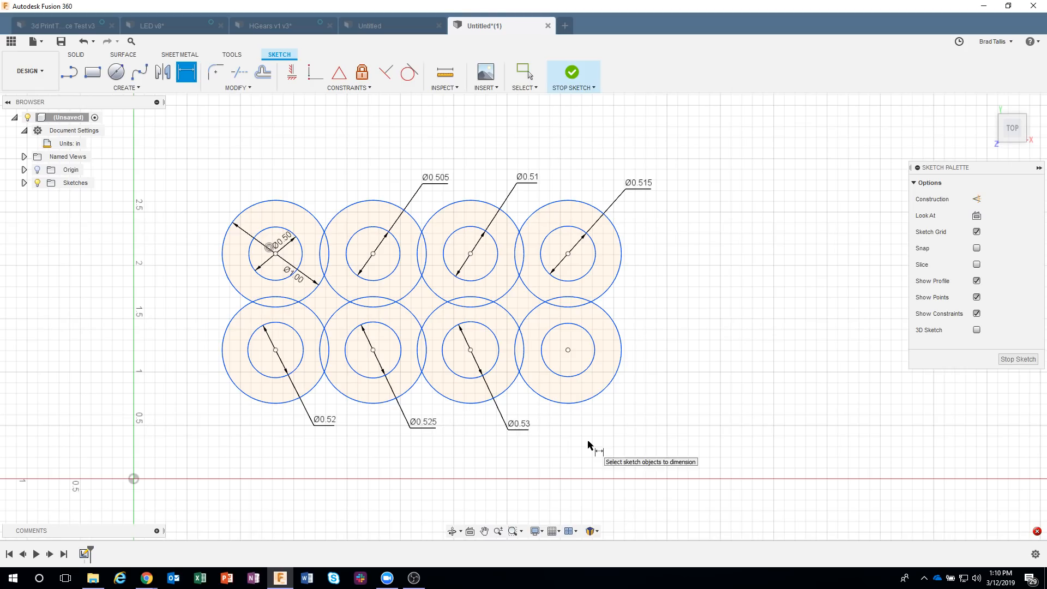
click(575, 375)
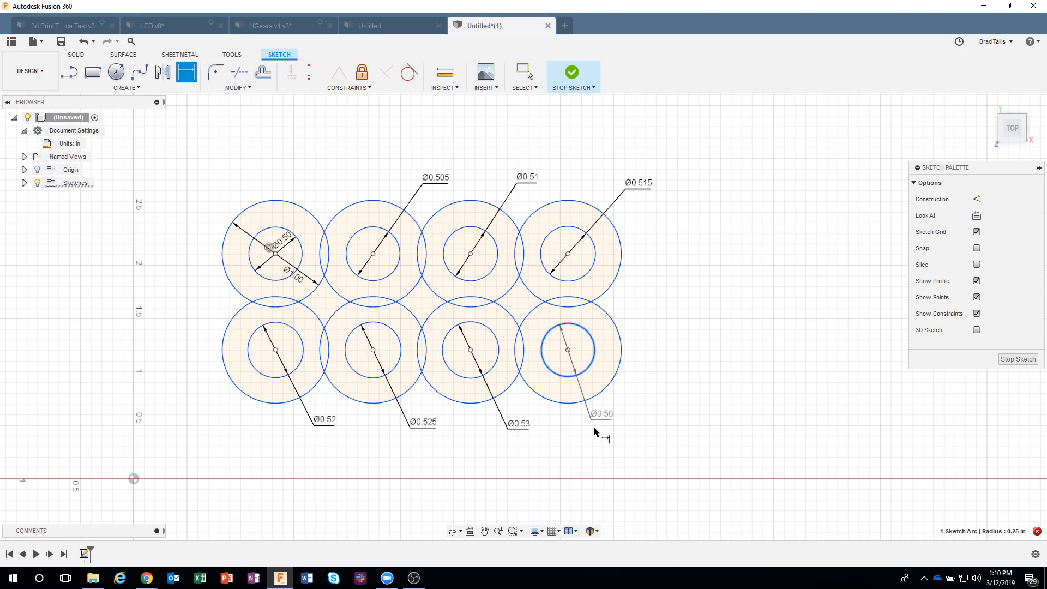
click(604, 431)
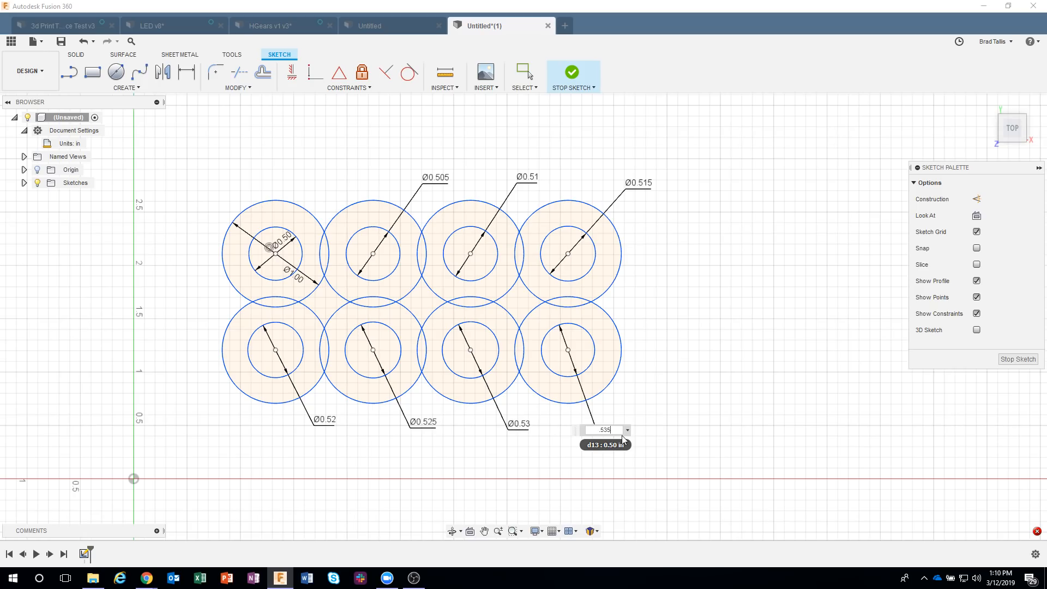
key(Return)
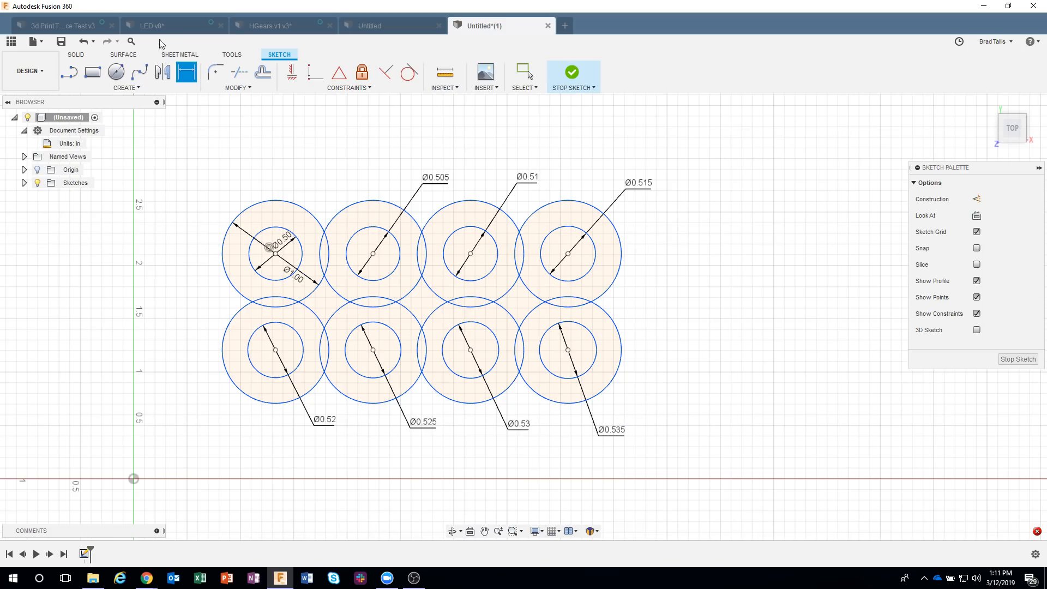
- Draw a trial 0.535 in circle concentric with the 0.50 in hole to compare their clearance, and undo it
click(126, 74)
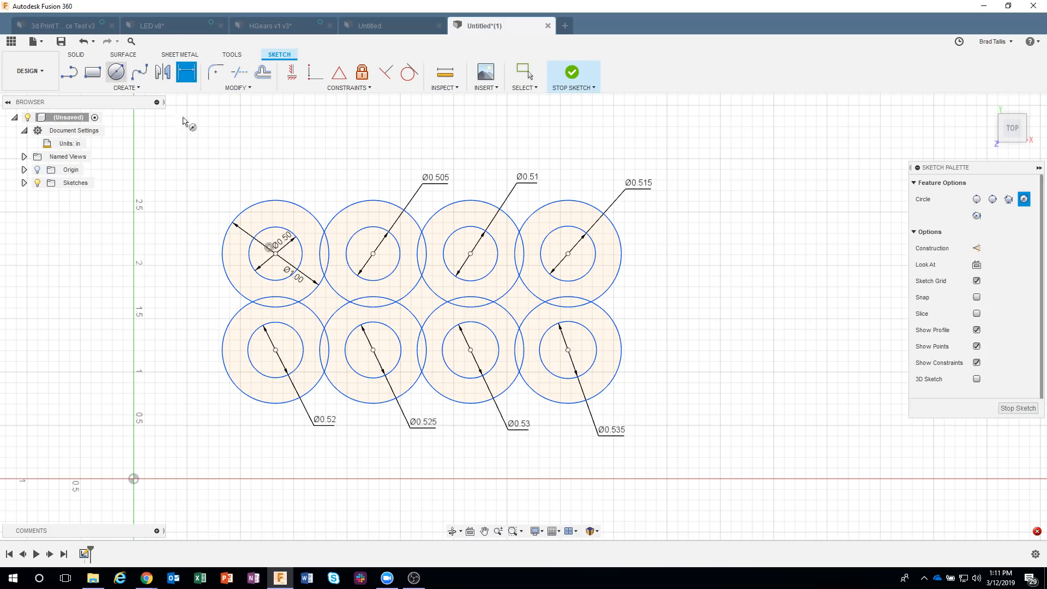
click(275, 253)
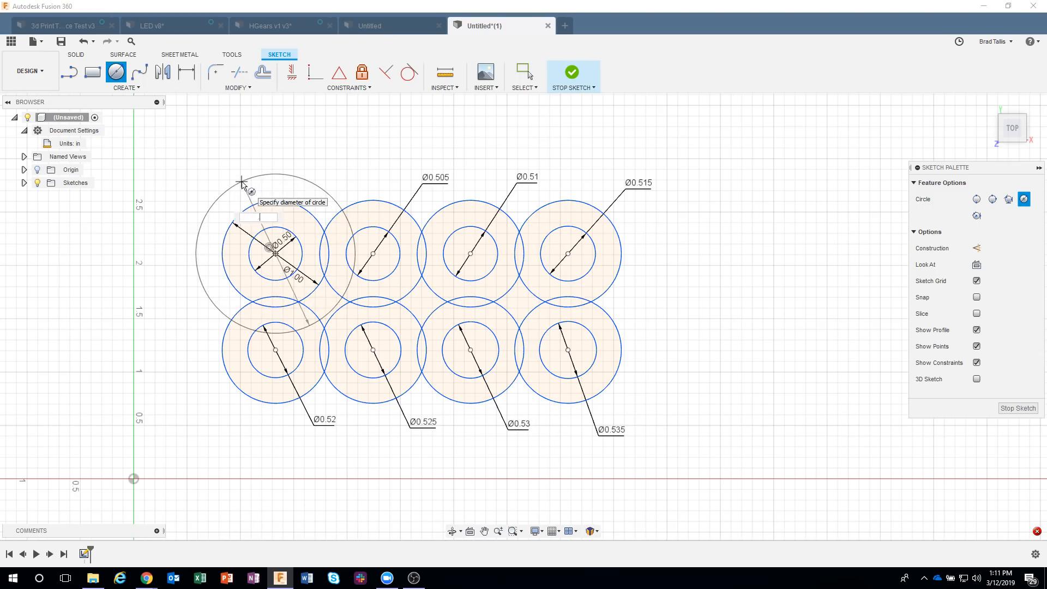
key(Return)
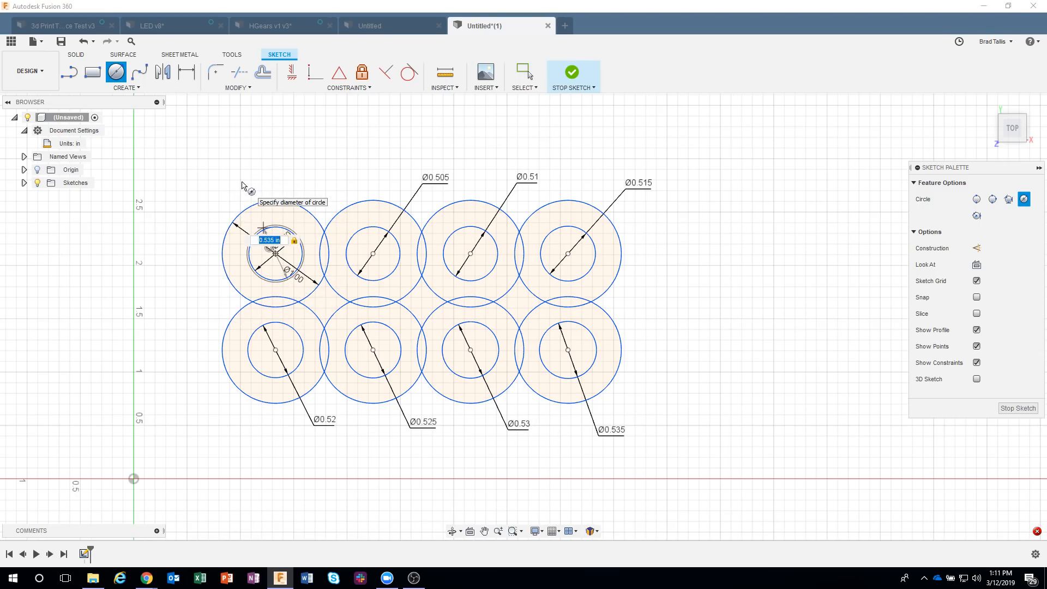
key(Return)
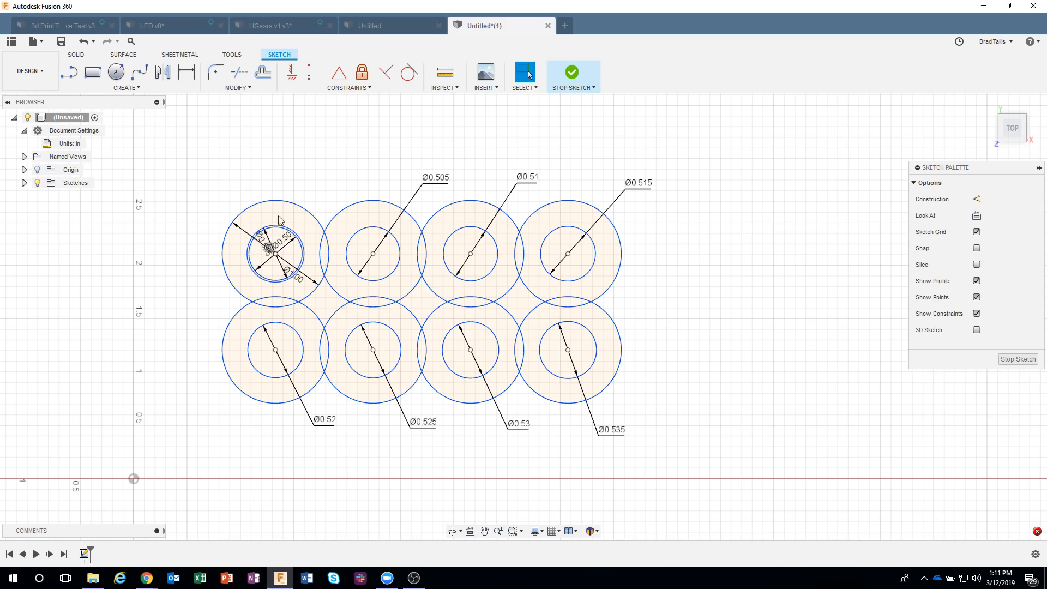
scroll(280, 220, up, 5)
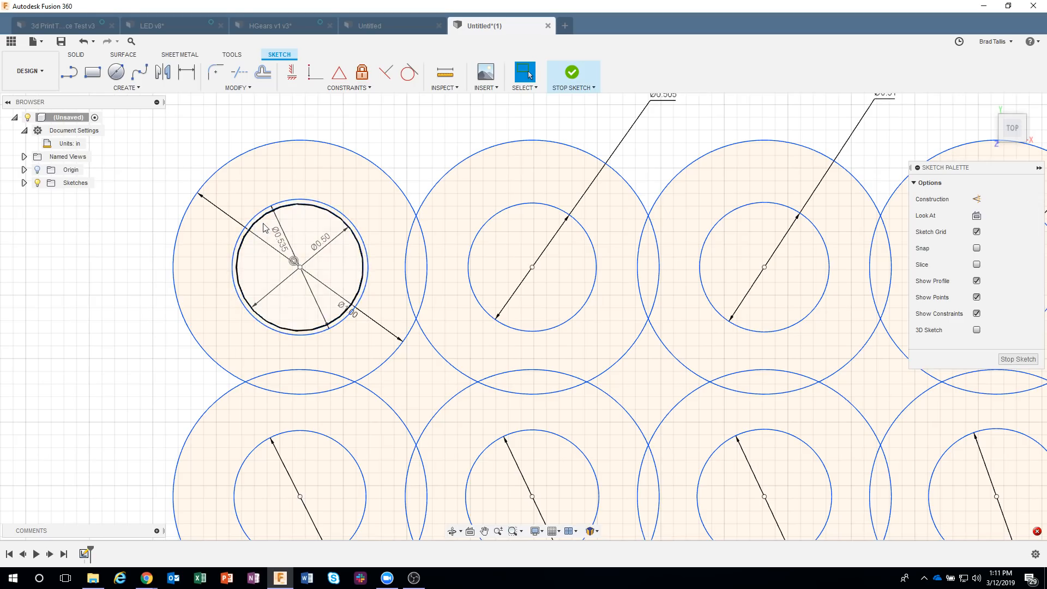
scroll(564, 361, down, 3)
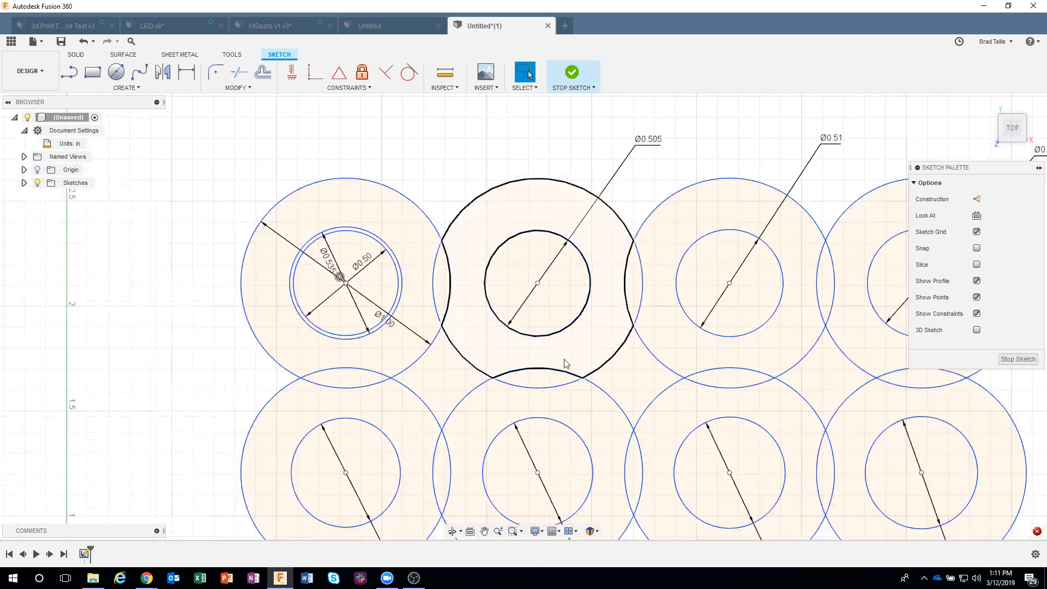
middle_drag(567, 362, 495, 326)
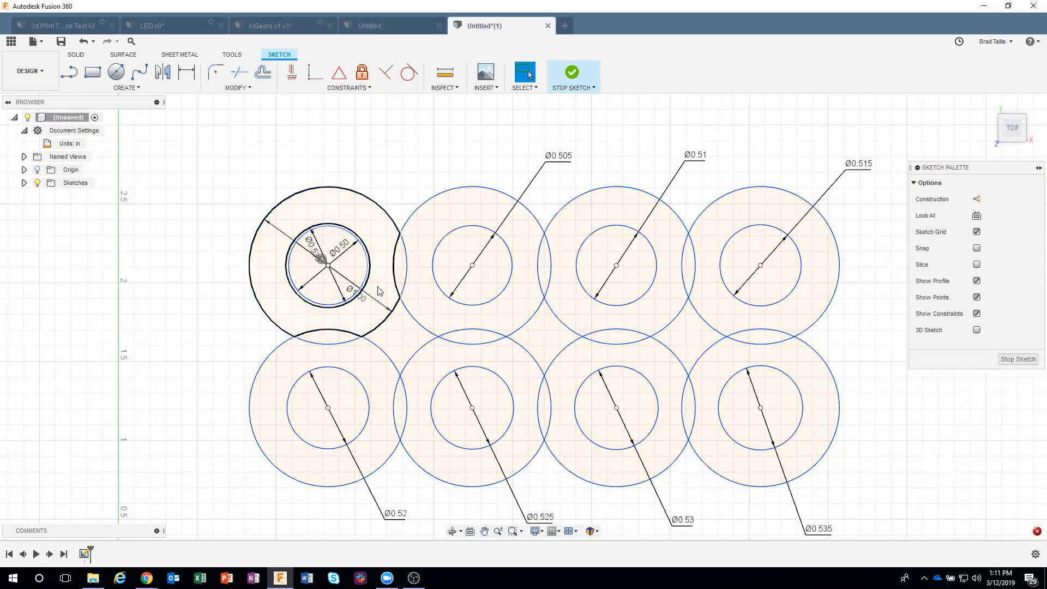
middle_drag(484, 148, 437, 131)
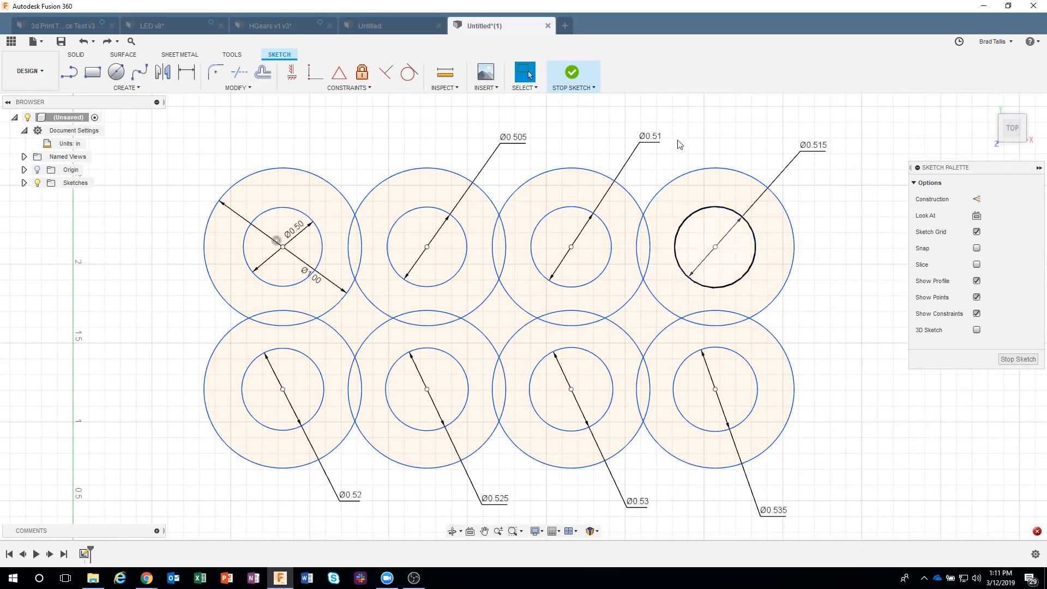
- Finish the ring sketch
click(575, 74)
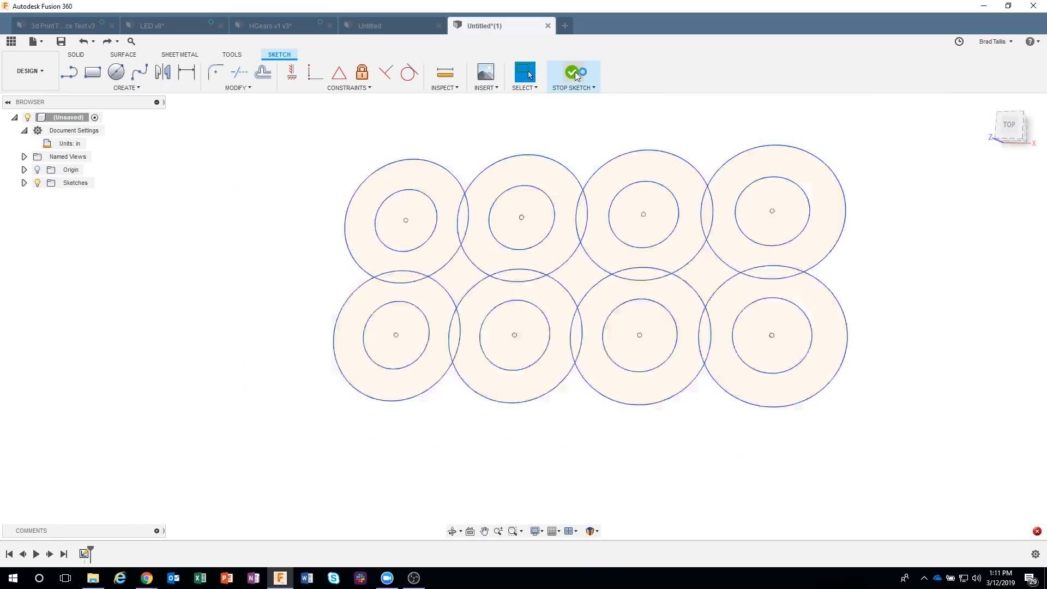
scroll(710, 265, up, 5)
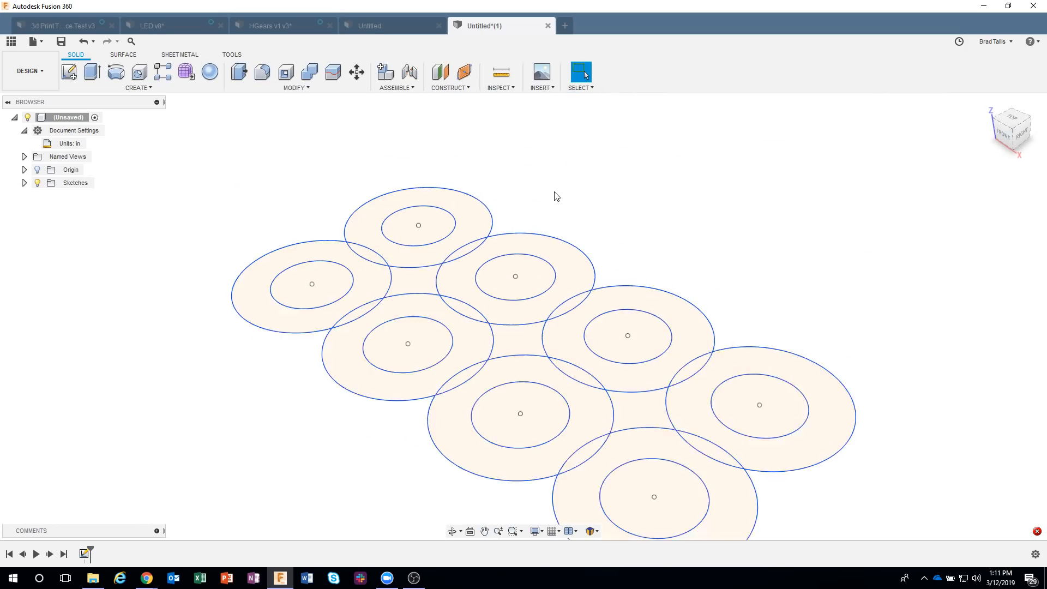
click(480, 215)
shift+click(525, 252)
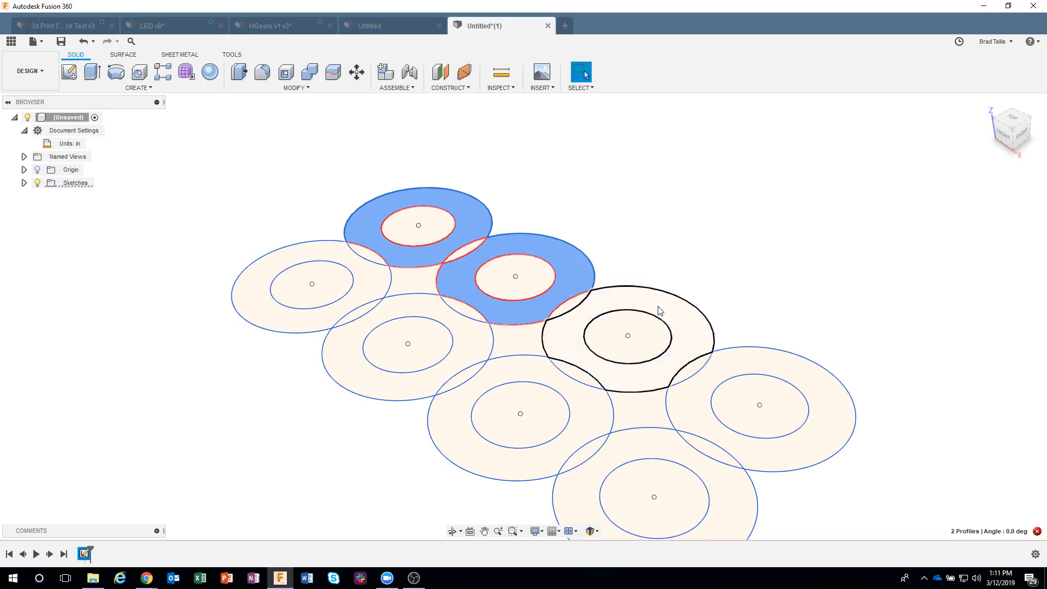
shift+click(660, 311)
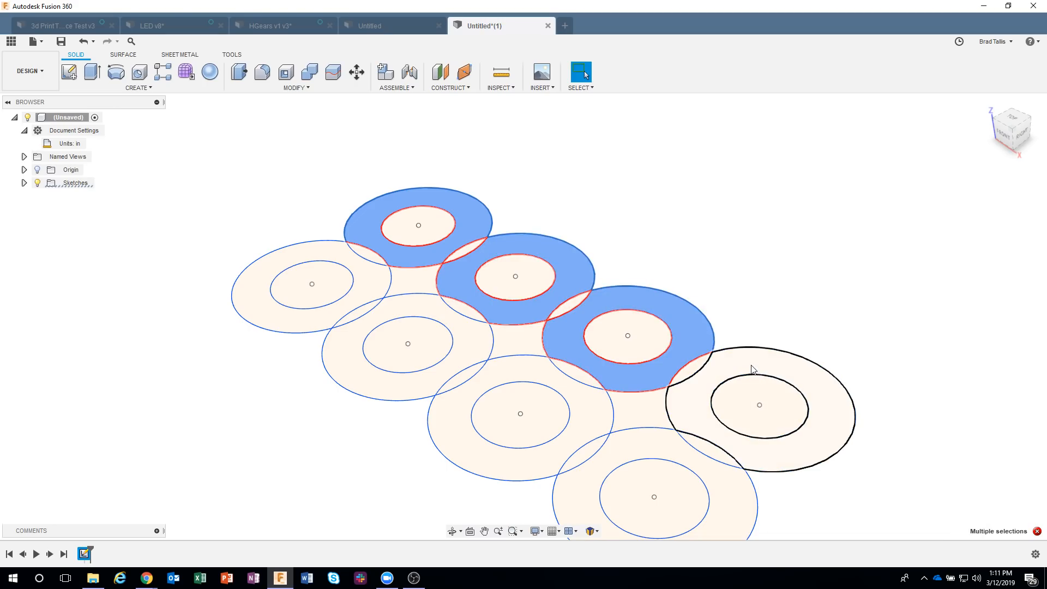
shift+click(751, 368)
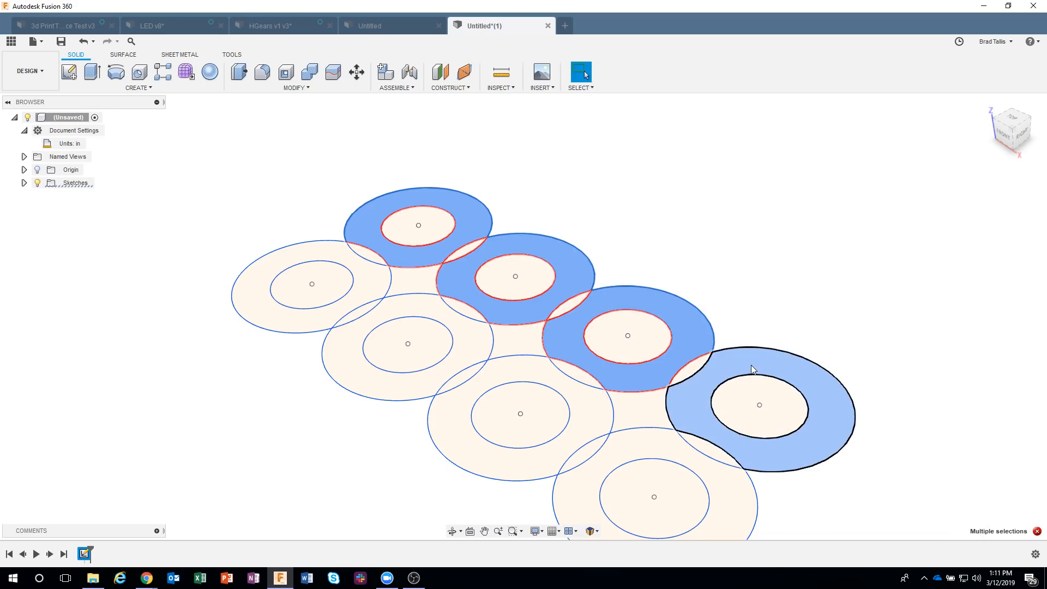
shift+click(692, 367)
shift+click(583, 375)
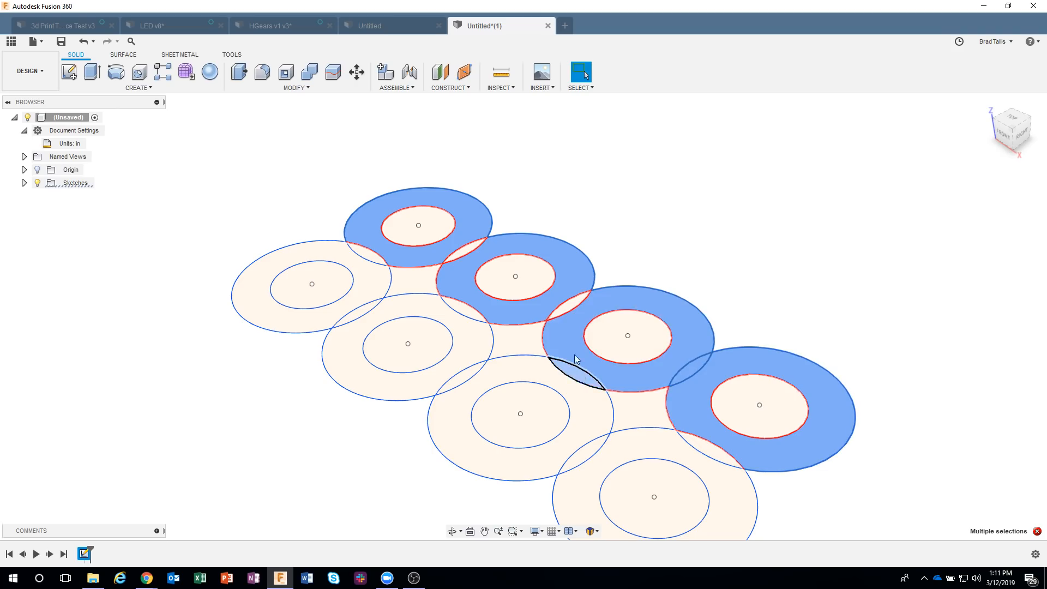
click(677, 258)
scroll(679, 257, down, 2)
- Start a Press Pull extrusion with all sketch profiles selected, then exclude the eight center holes from the selection
right_click(687, 148)
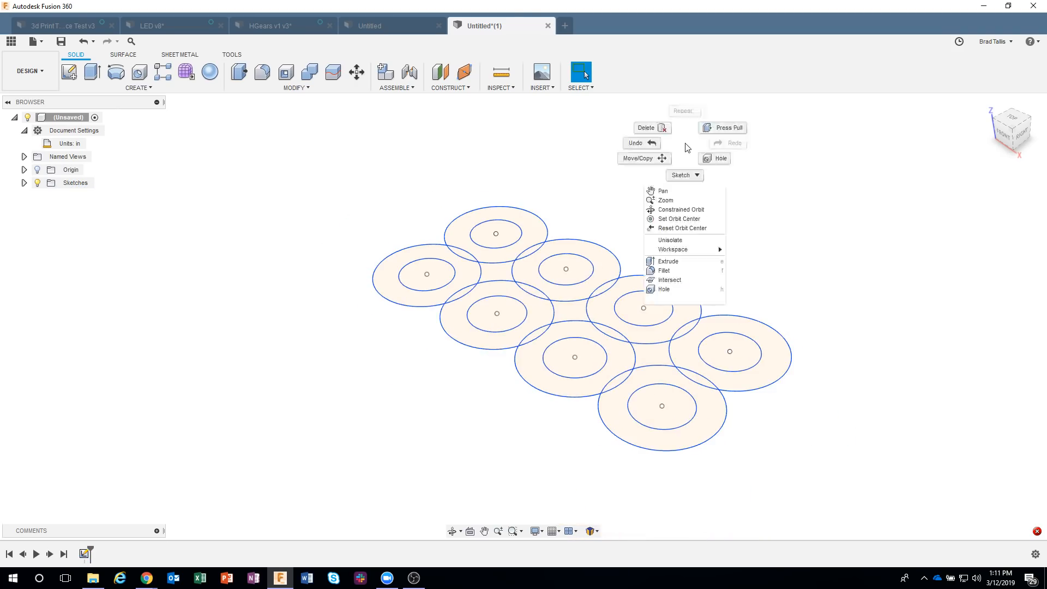
click(720, 128)
mouse_move(306, 144)
mouse_down()
mouse_move(672, 404)
mouse_move(841, 496)
mouse_up()
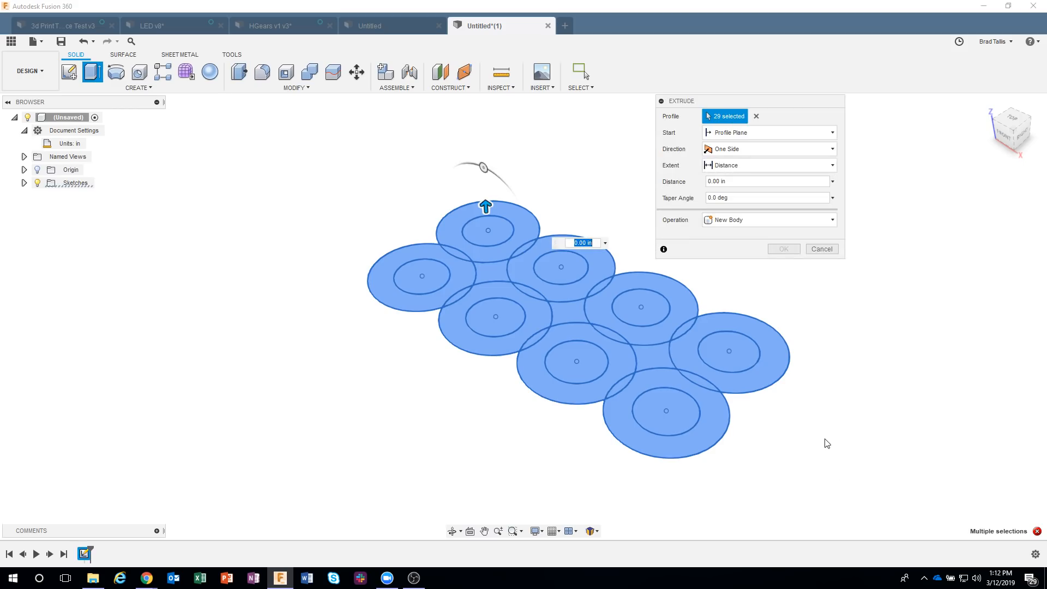
click(717, 351)
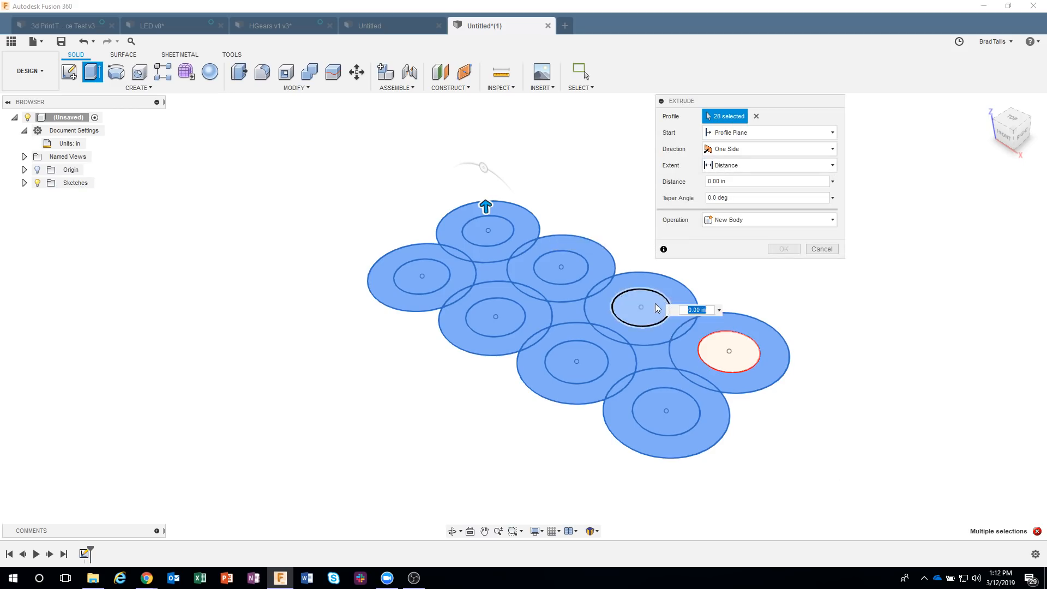
click(569, 267)
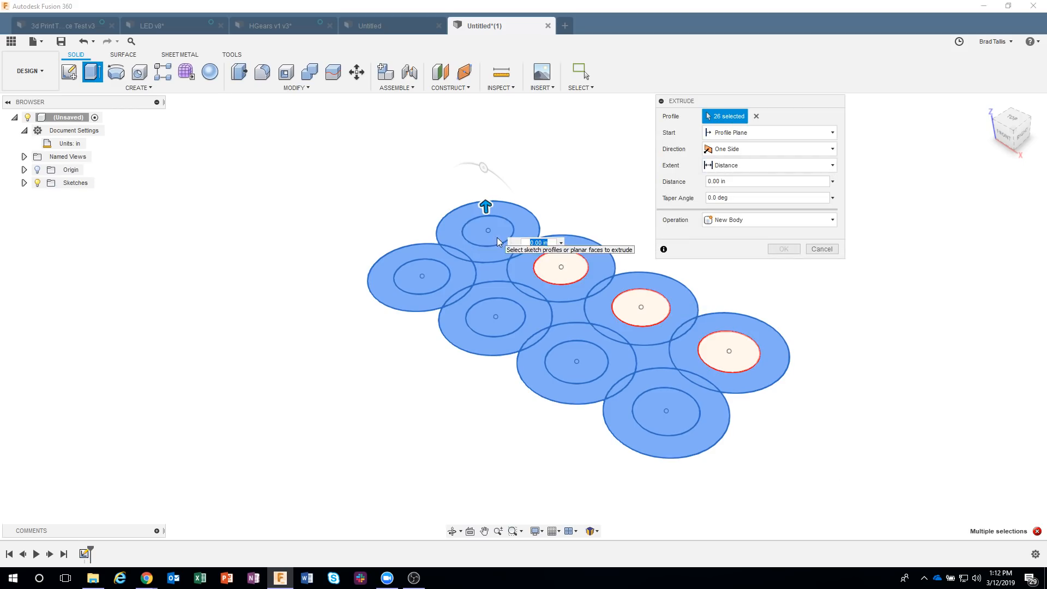
click(480, 234)
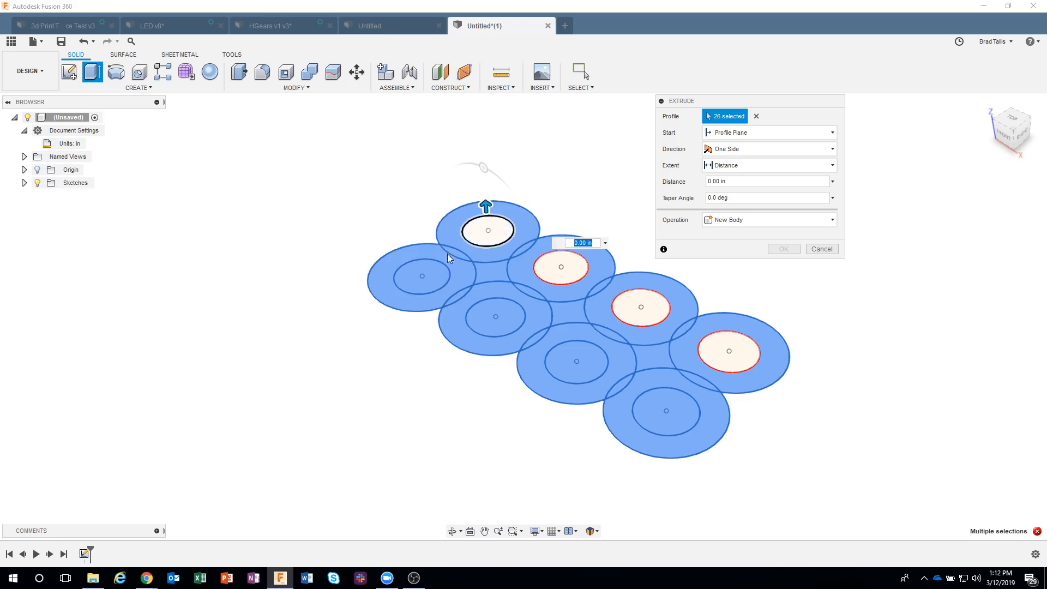
click(435, 270)
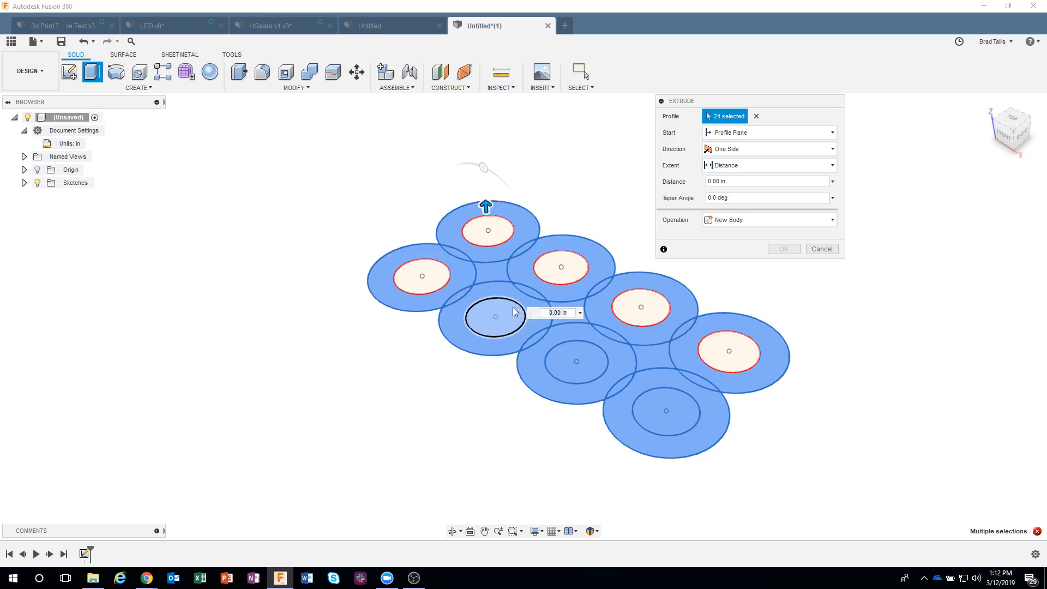
click(514, 312)
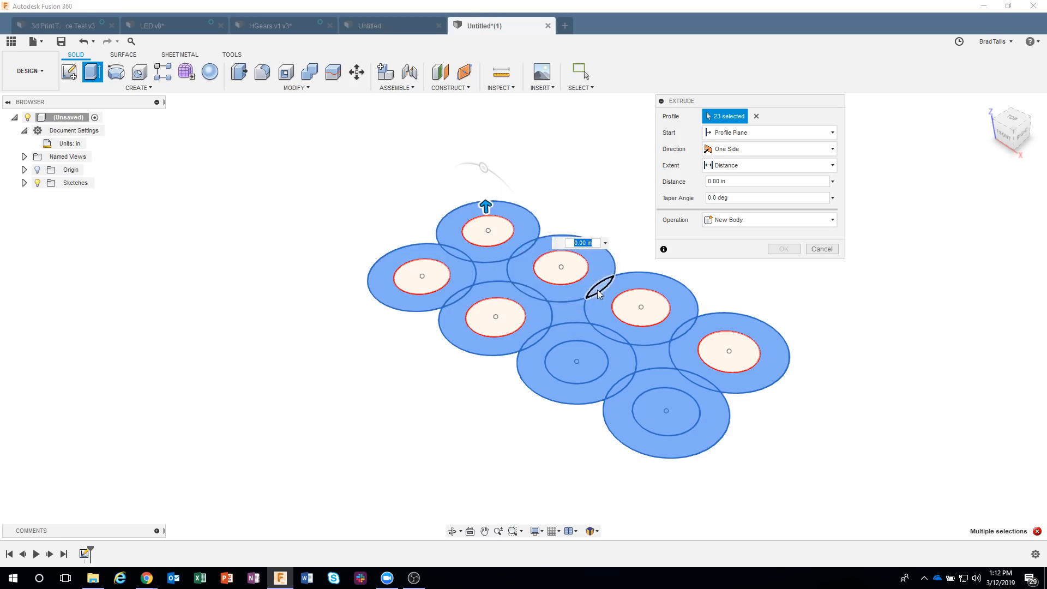
click(581, 356)
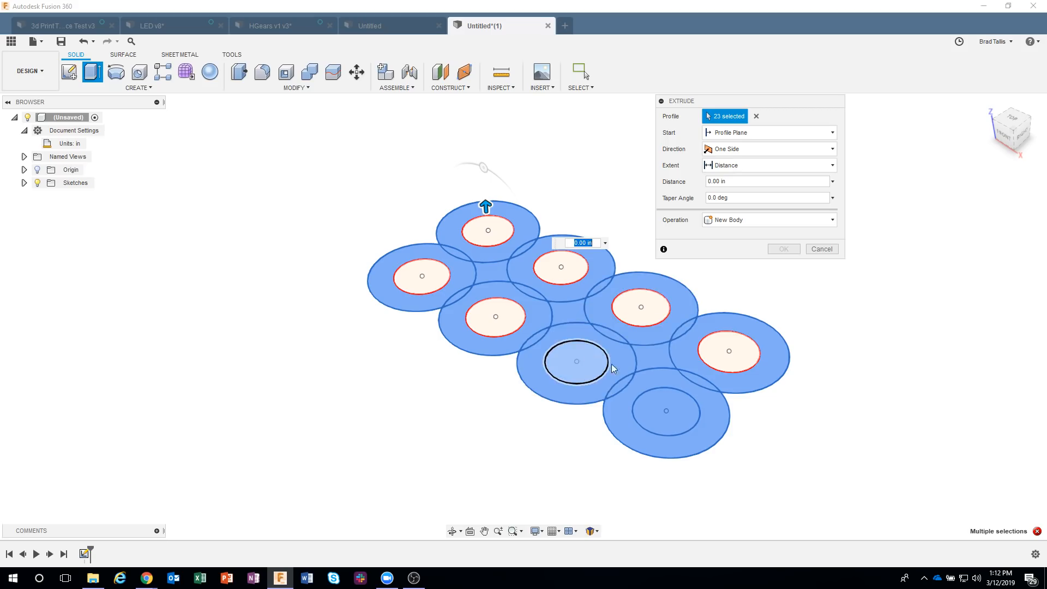
click(662, 401)
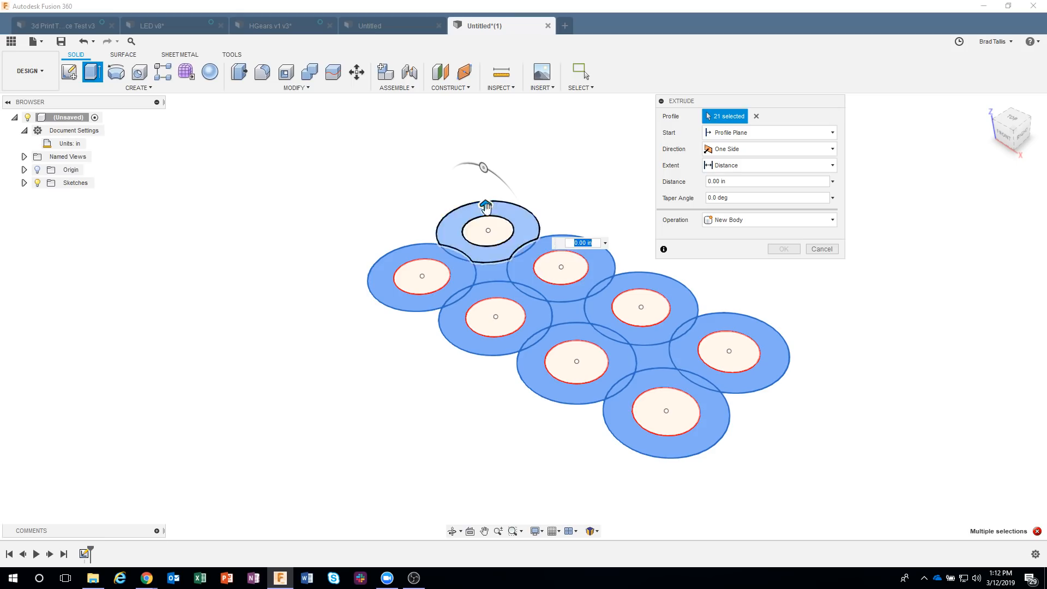
- Exclude the three diamond-shaped gaps between the rings and extrude the remaining profiles 0.125 in as a new body
click(493, 269)
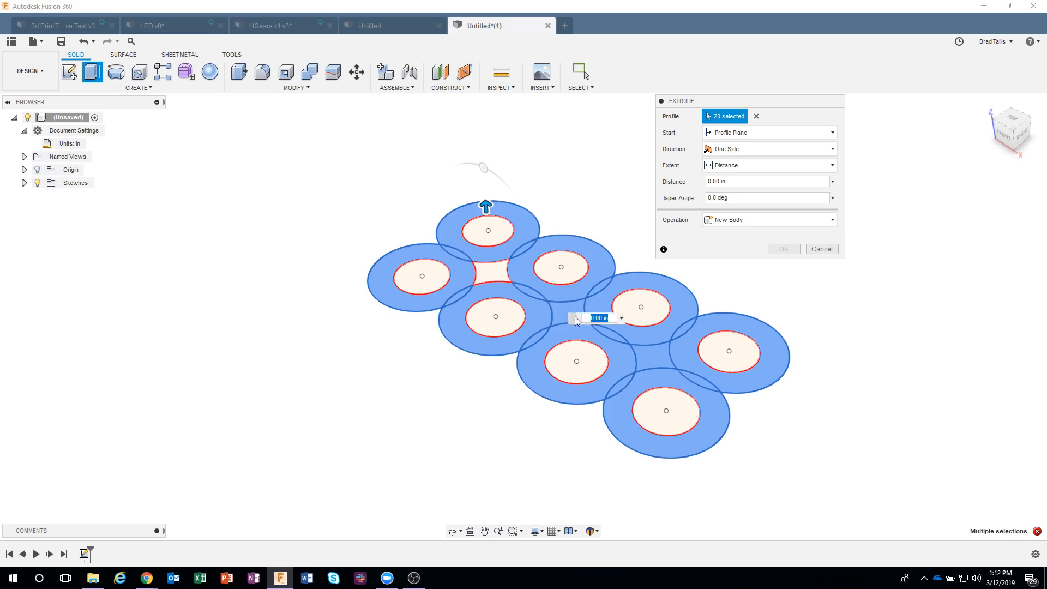
click(590, 325)
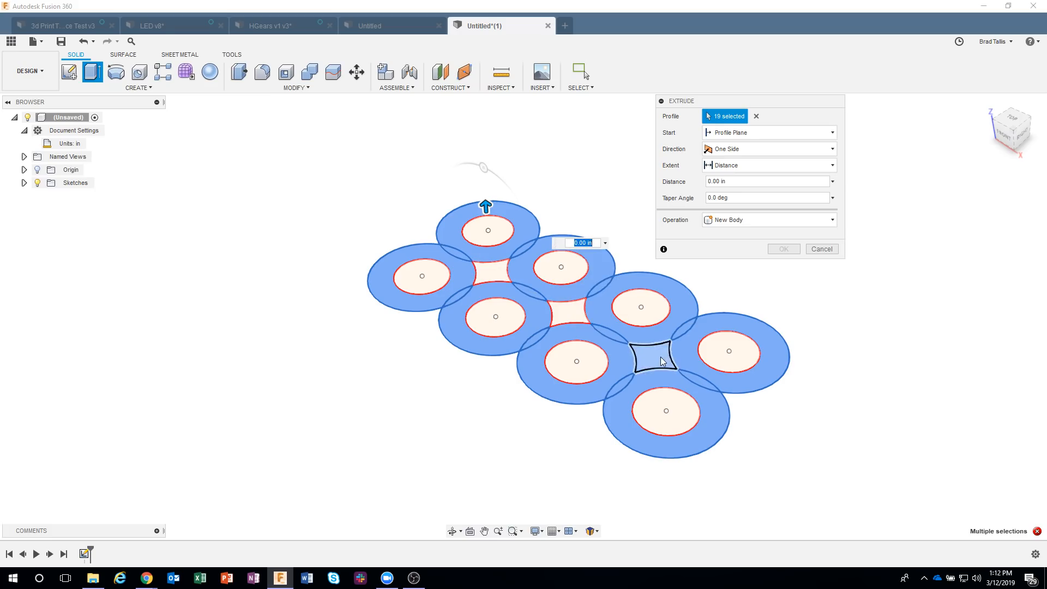
click(661, 361)
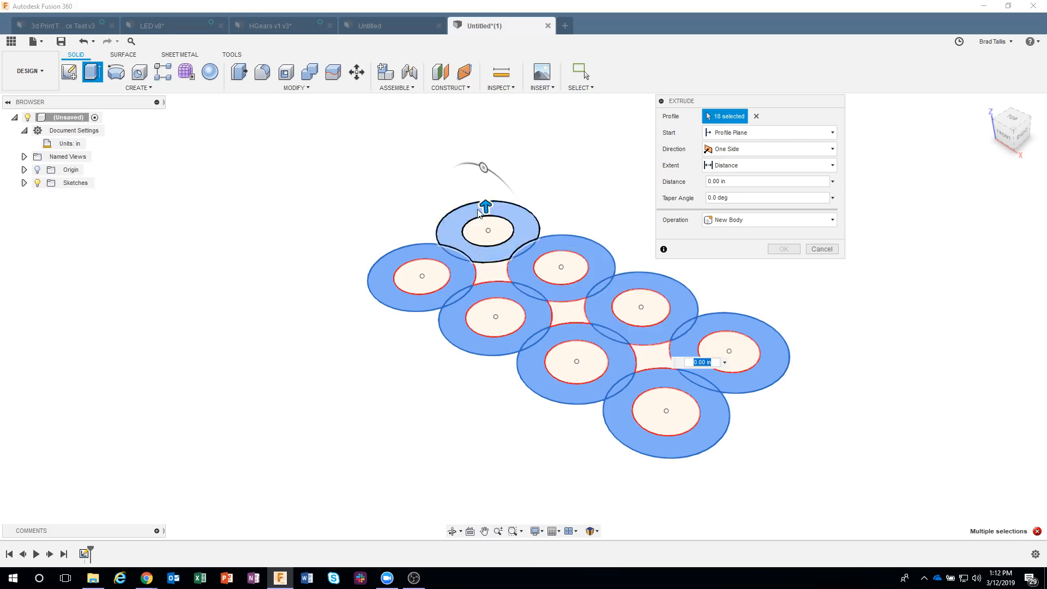
click(747, 184)
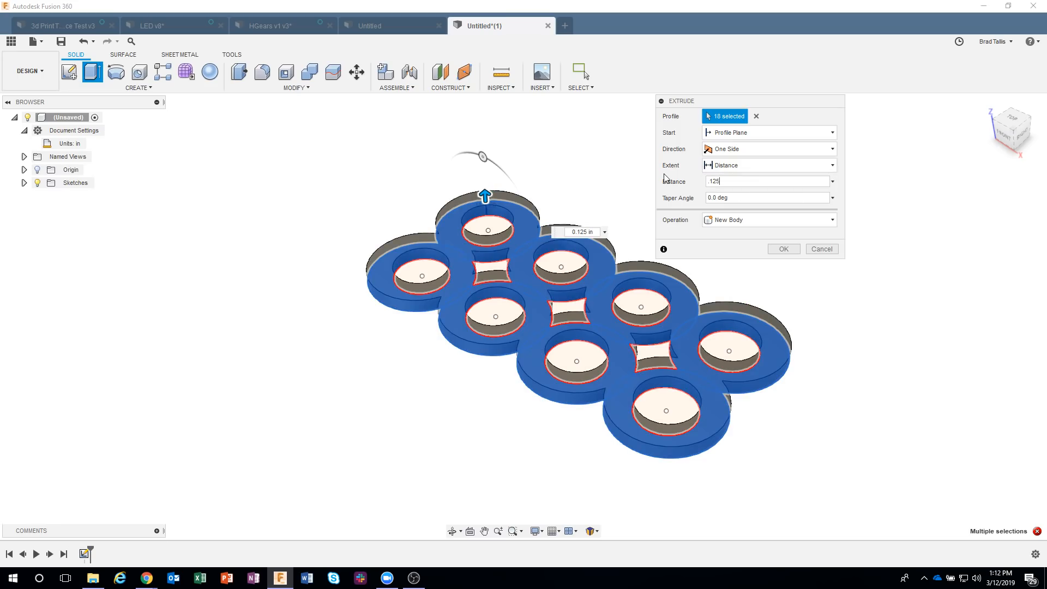
click(784, 249)
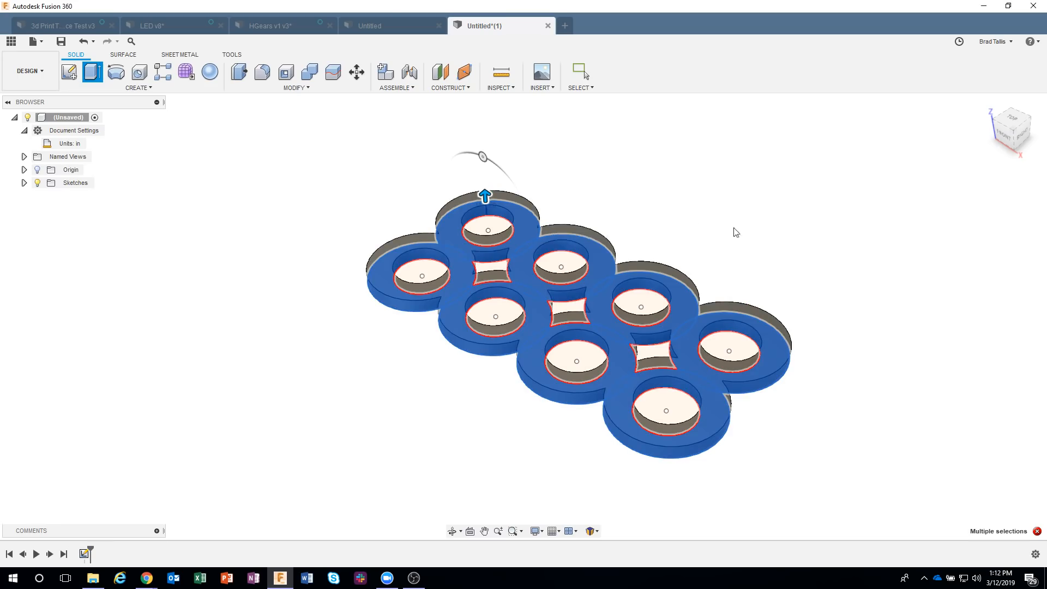
- Create a new sketch on the top face of the ring plate
shift+middle_drag(496, 213, 464, 227)
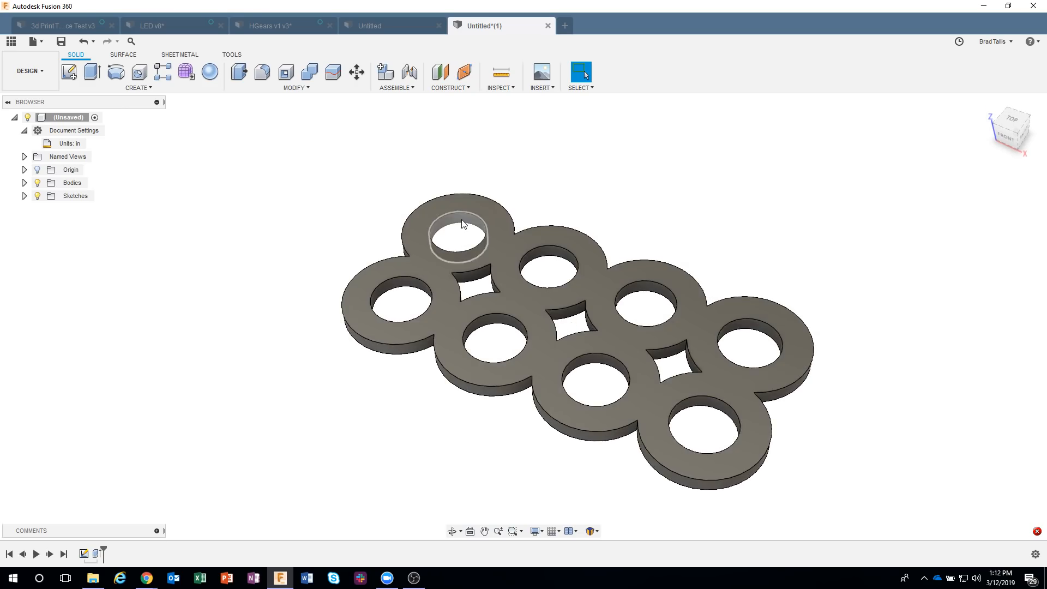
shift+middle_drag(551, 254, 508, 463)
middle_drag(422, 439, 422, 425)
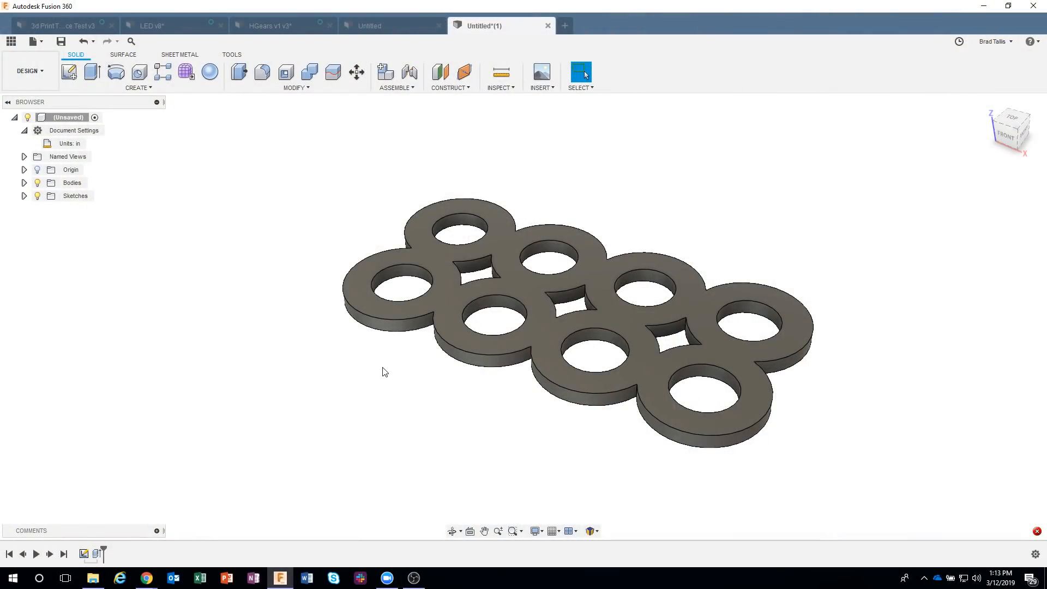
shift+middle_drag(482, 205, 398, 187)
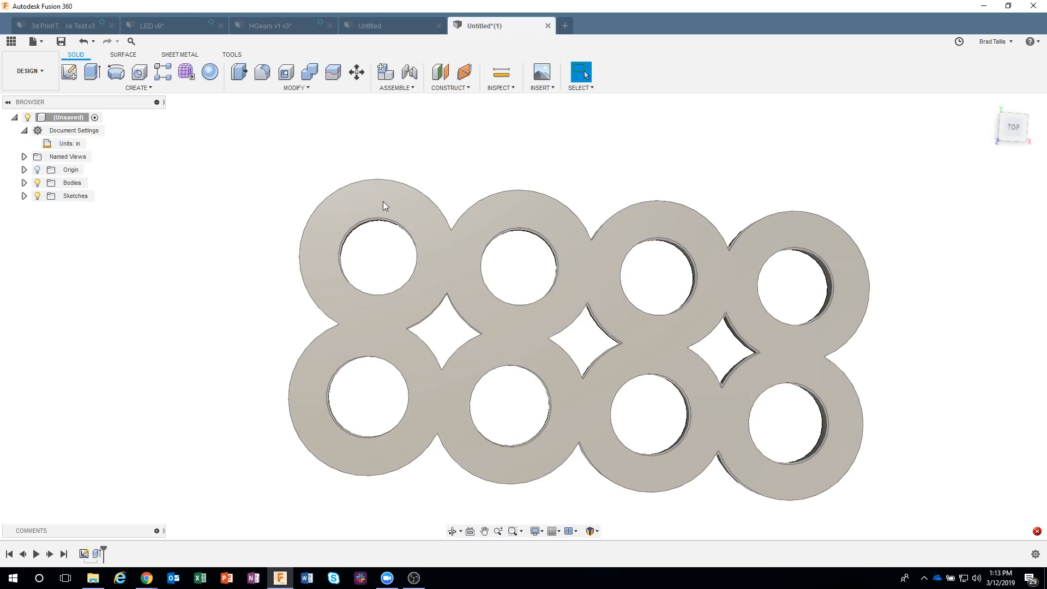
click(380, 200)
right_click(381, 200)
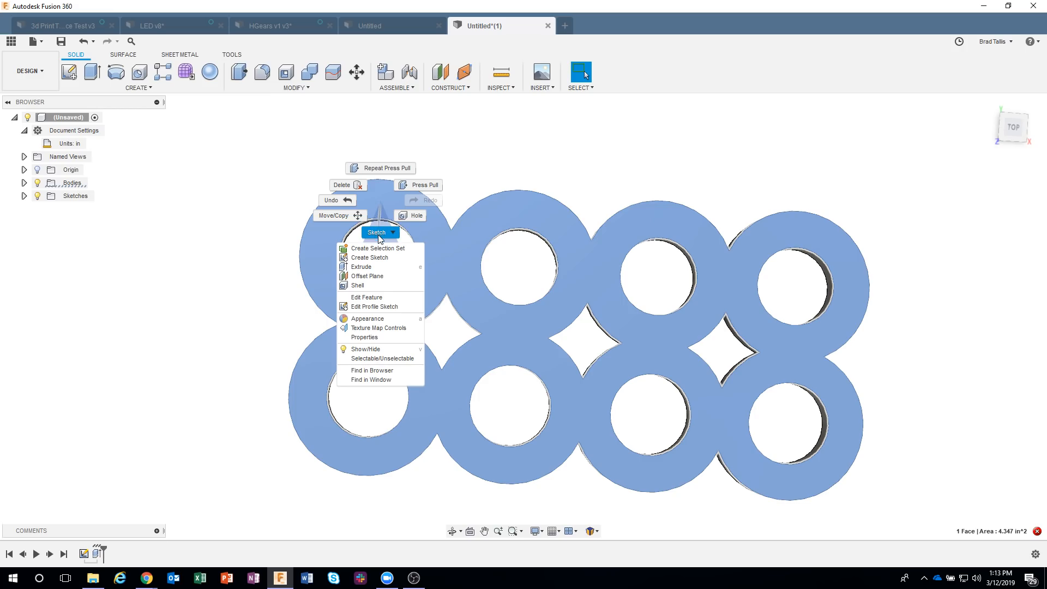
click(369, 257)
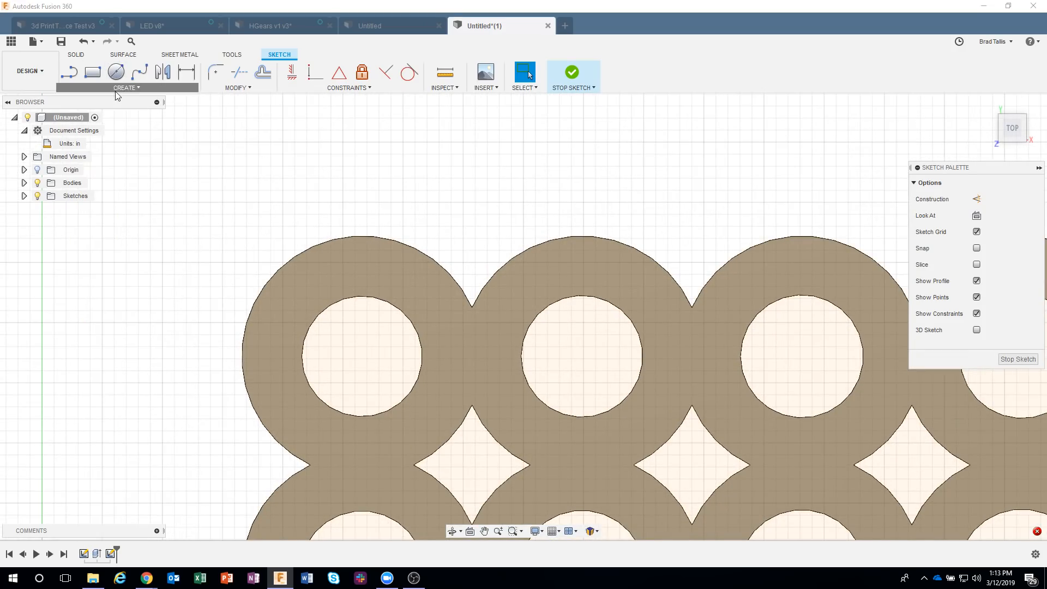
- Add the sketch text "0.50" on the upper row's first ring and flip it both horizontally and vertically so it reads correctly
click(115, 89)
click(117, 224)
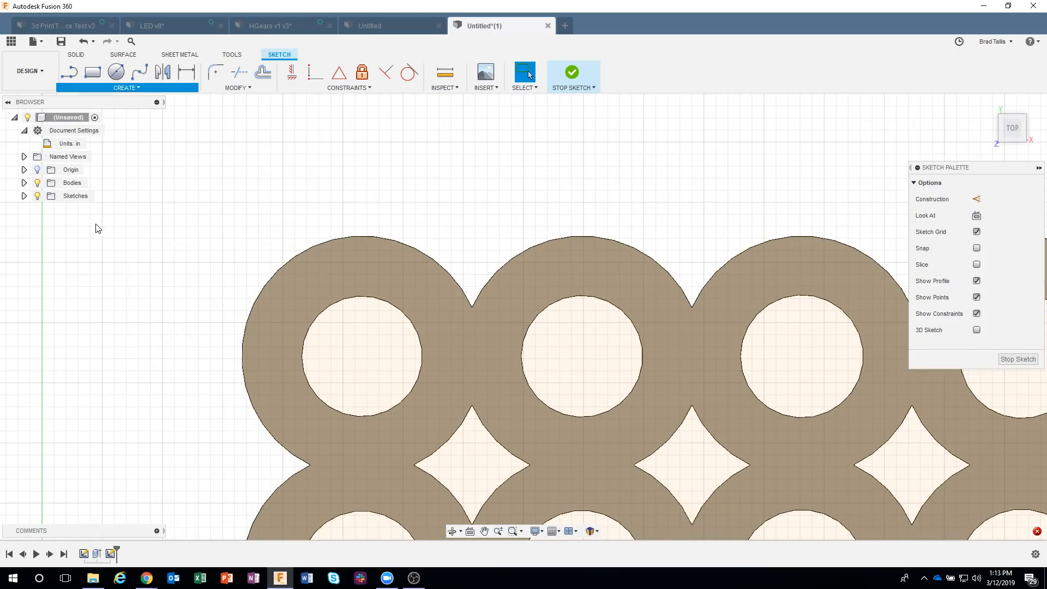
click(309, 286)
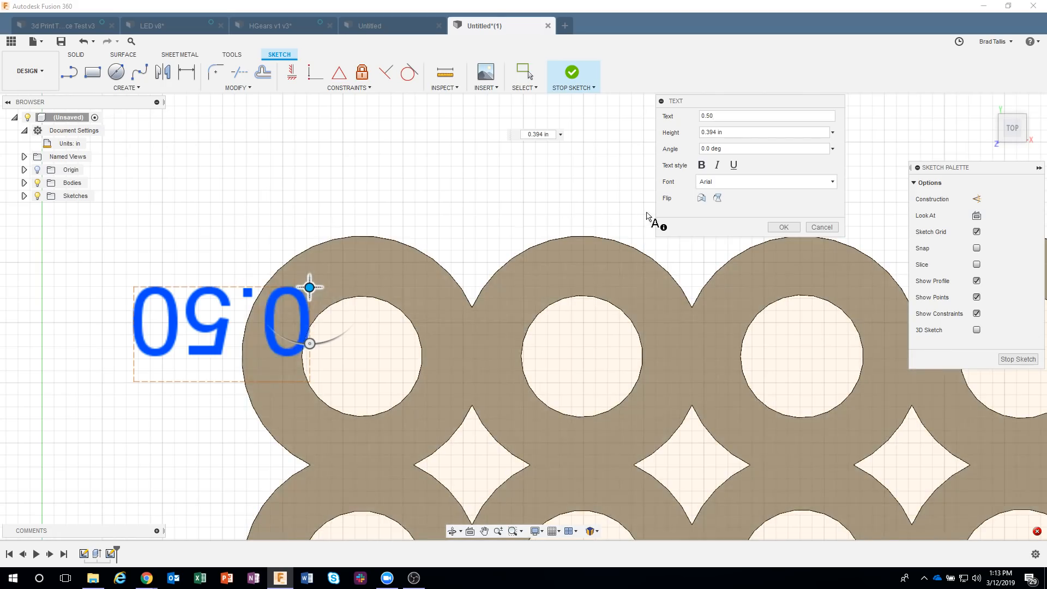
click(715, 199)
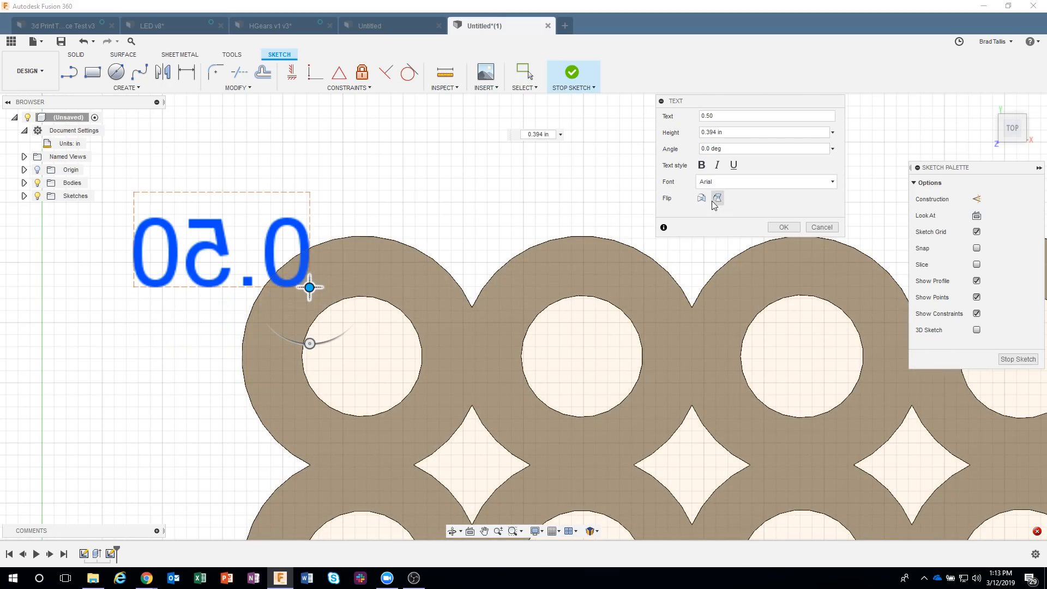
click(701, 201)
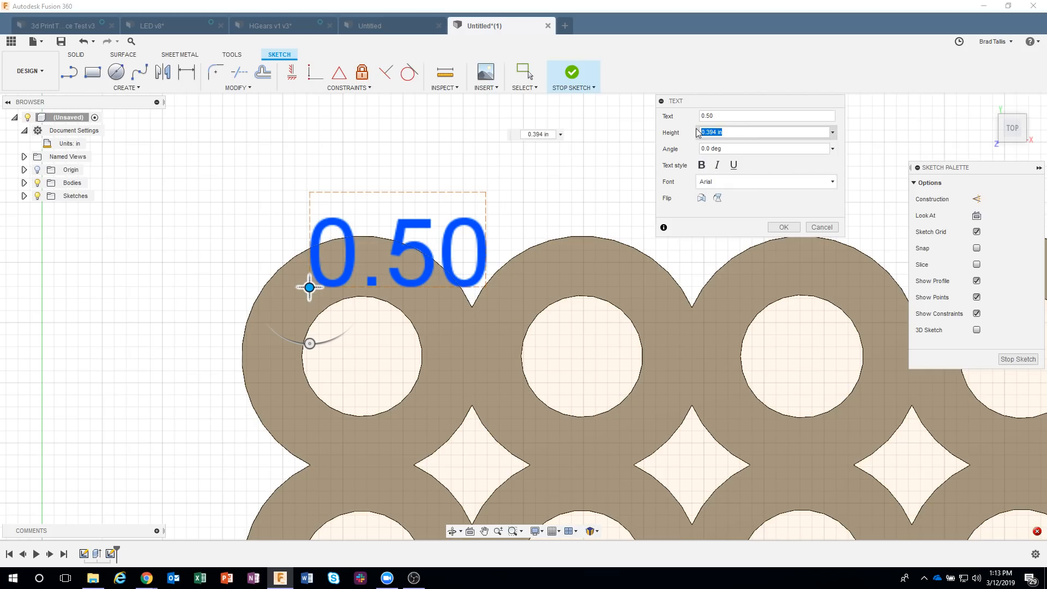
- Set the 0.50 label's height to 0.2 in, make it bold, and center it above the first ring's hole
text(1)
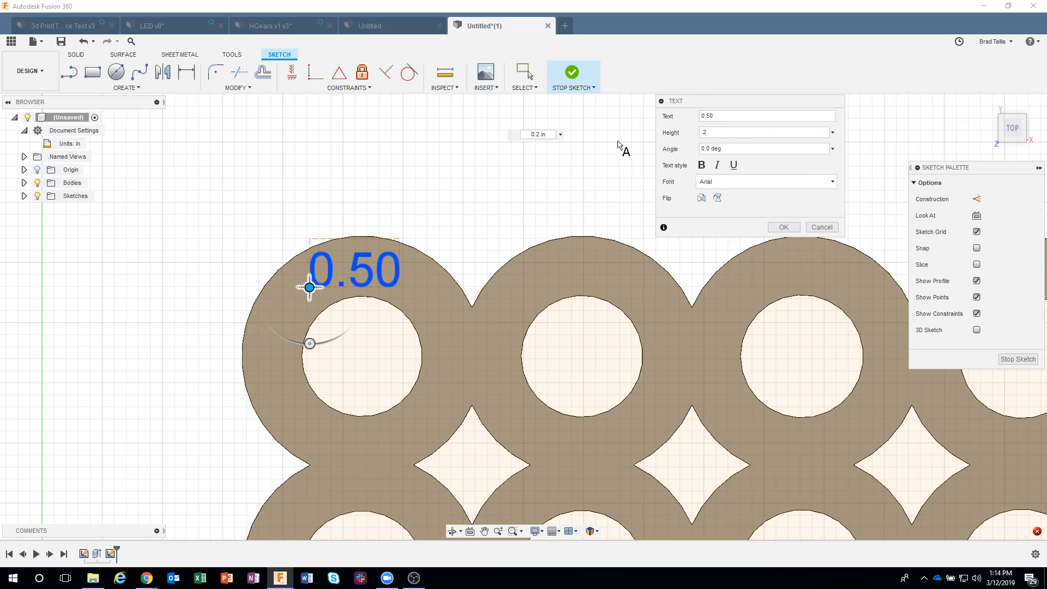
click(701, 165)
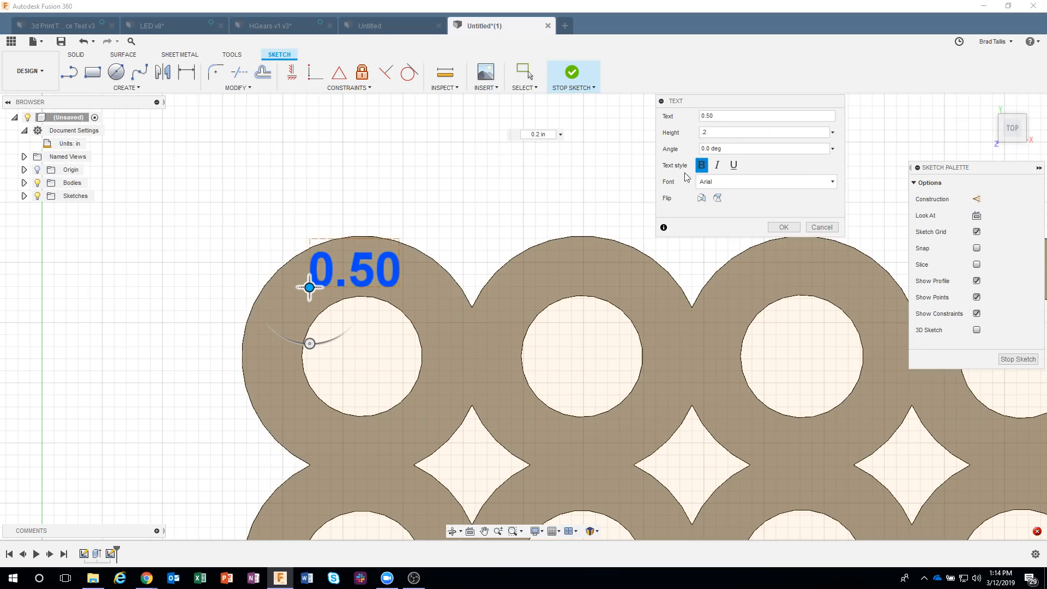
mouse_move(309, 287)
mouse_down()
mouse_move(351, 286)
mouse_move(311, 284)
mouse_move(319, 290)
mouse_up()
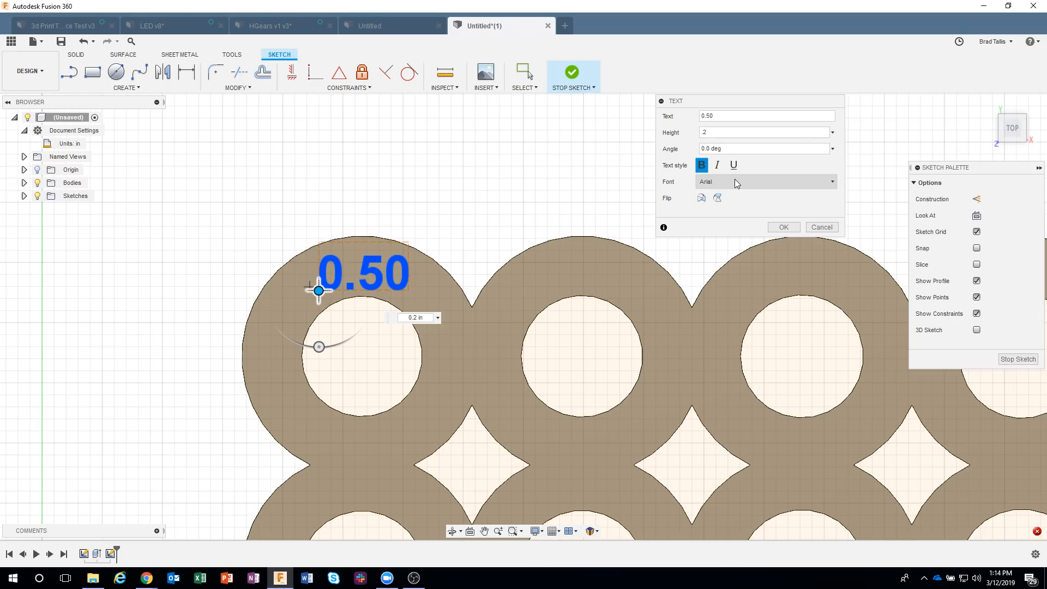
click(783, 228)
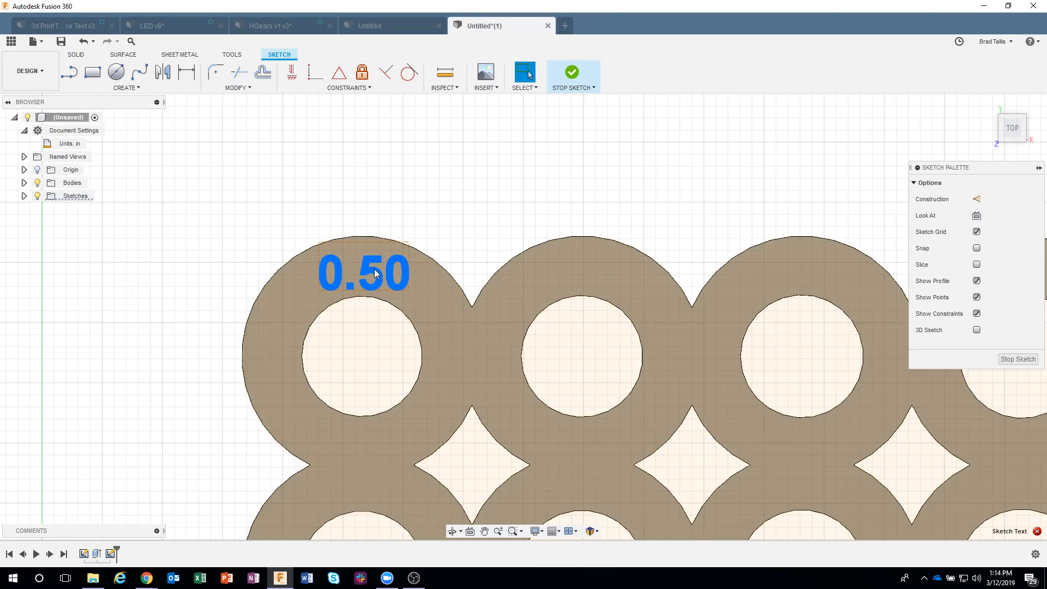
- Copy the 0.50 label about 0.922 in across onto the upper row's second ring, and explode the first ring's label into sketch curves
key(m)
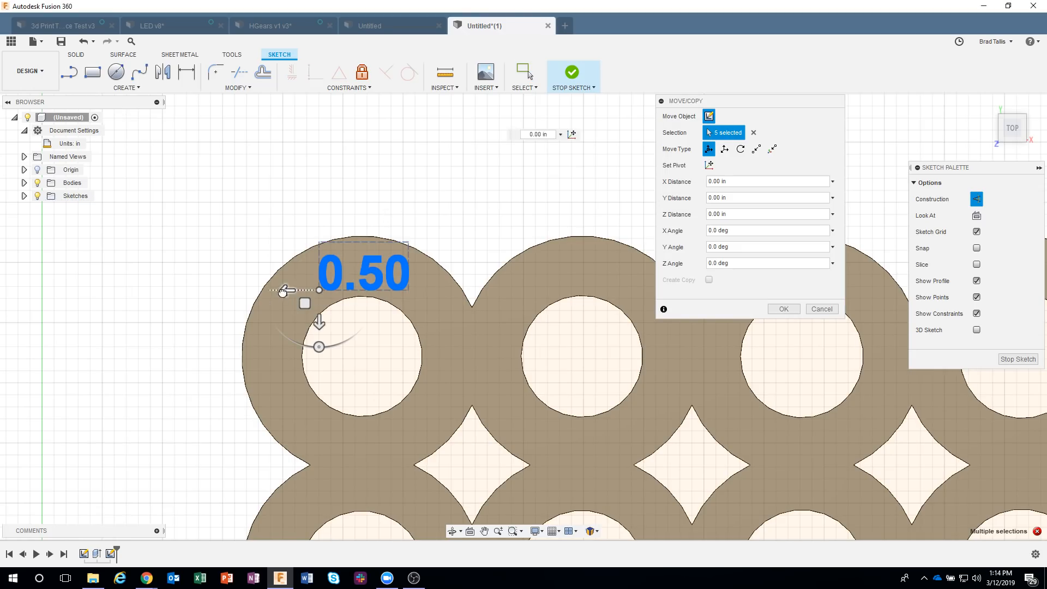
drag(287, 291, 503, 320)
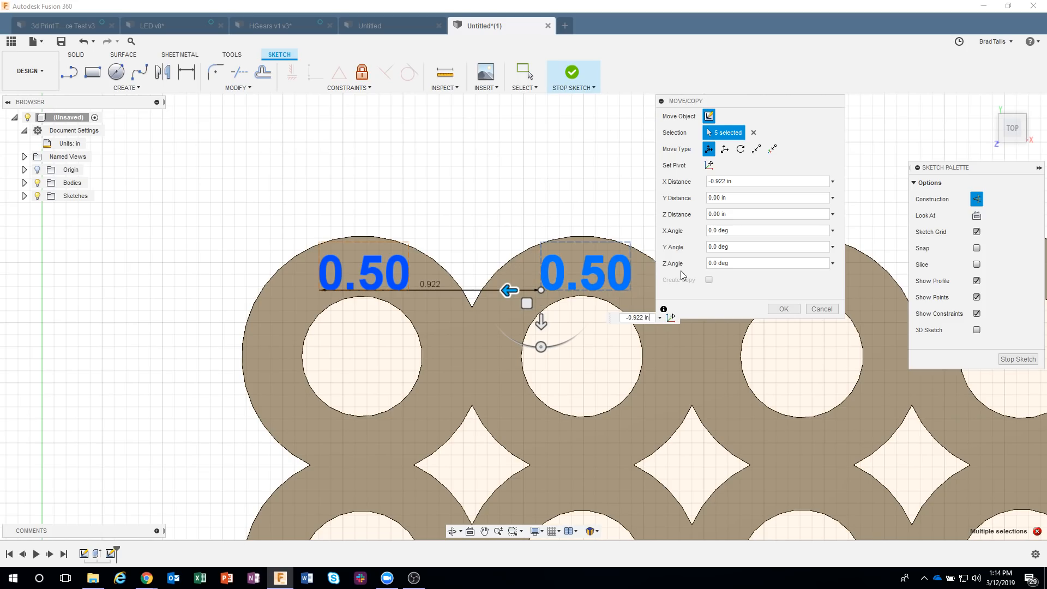
click(784, 309)
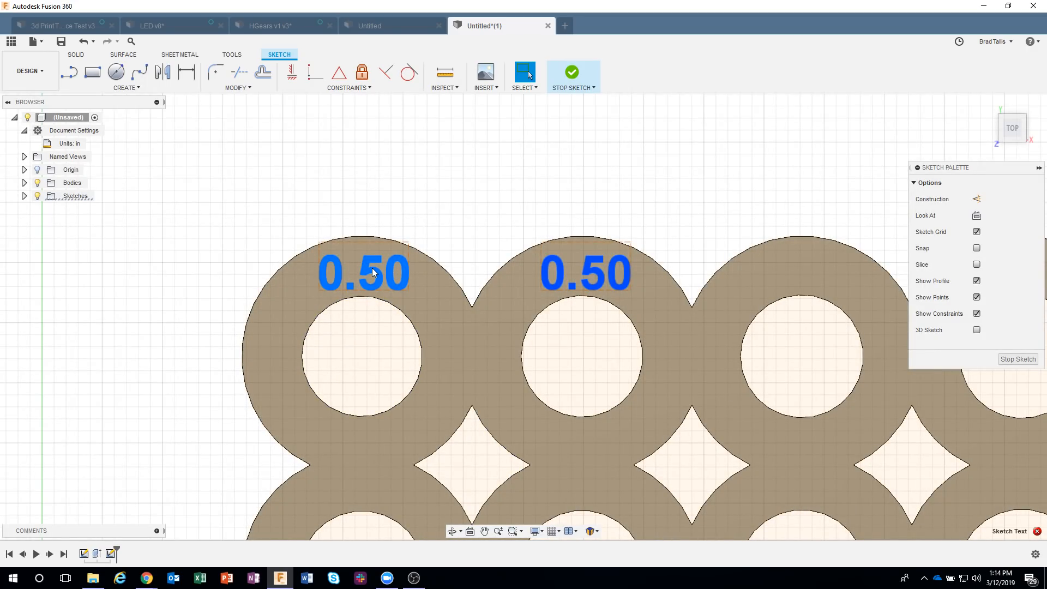
right_click(372, 270)
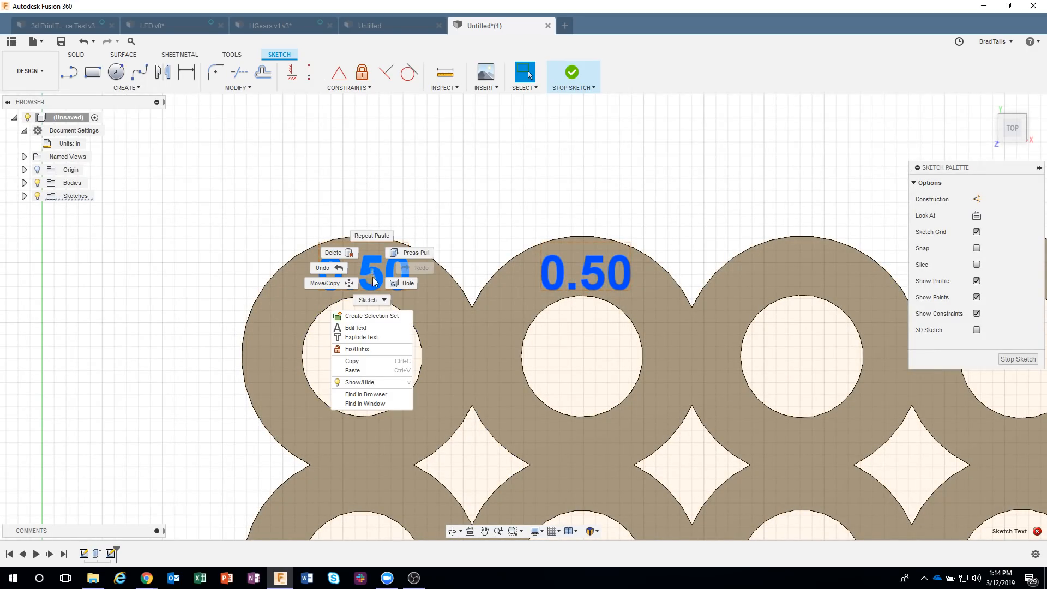
click(376, 337)
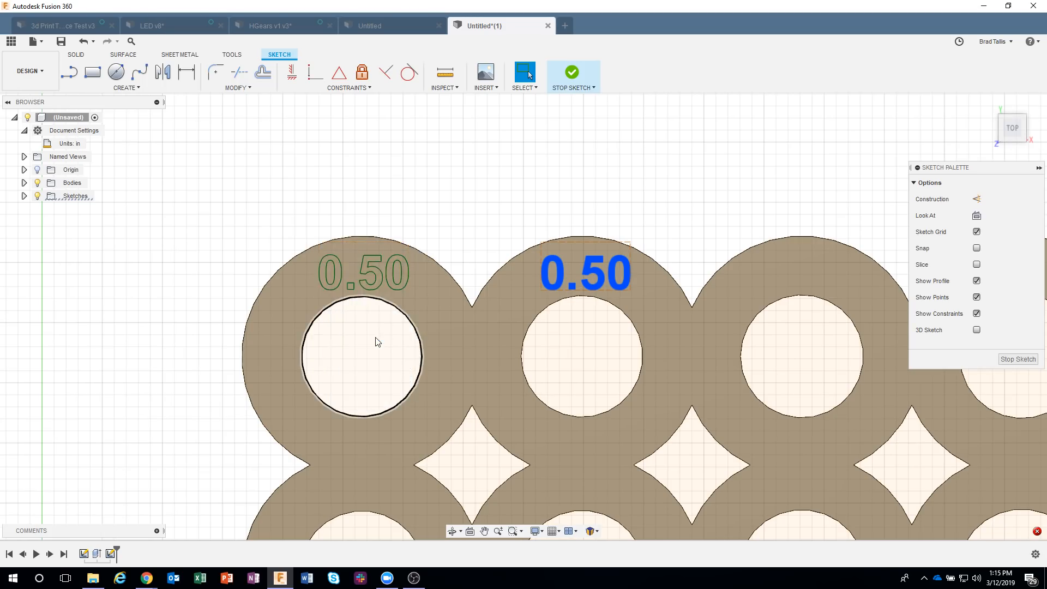
- Change the text of the second ring's label to 0.505
shift+middle_drag(429, 151, 362, 209)
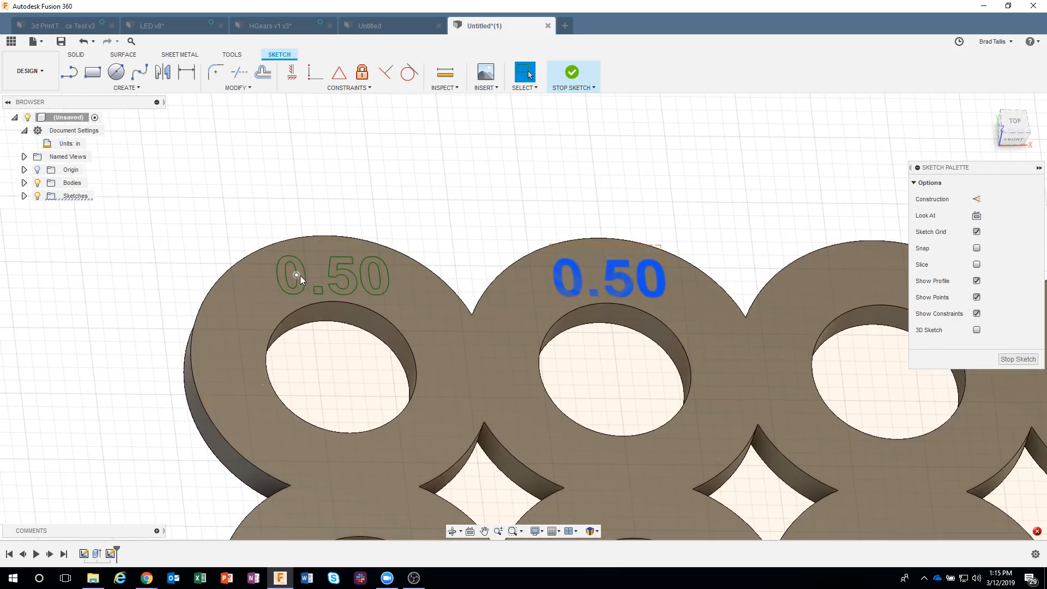
right_click(613, 270)
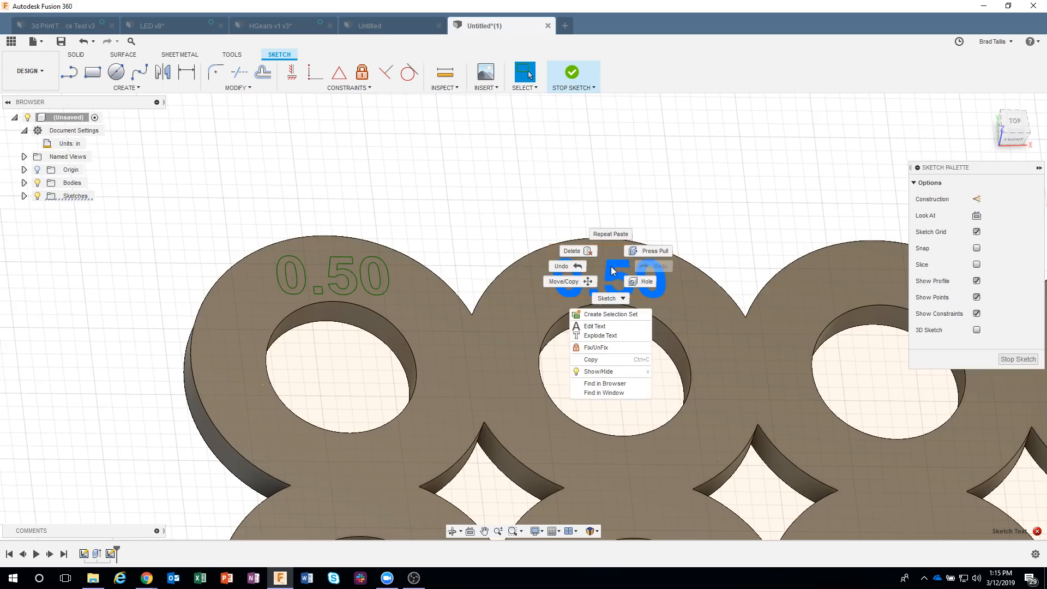
click(593, 326)
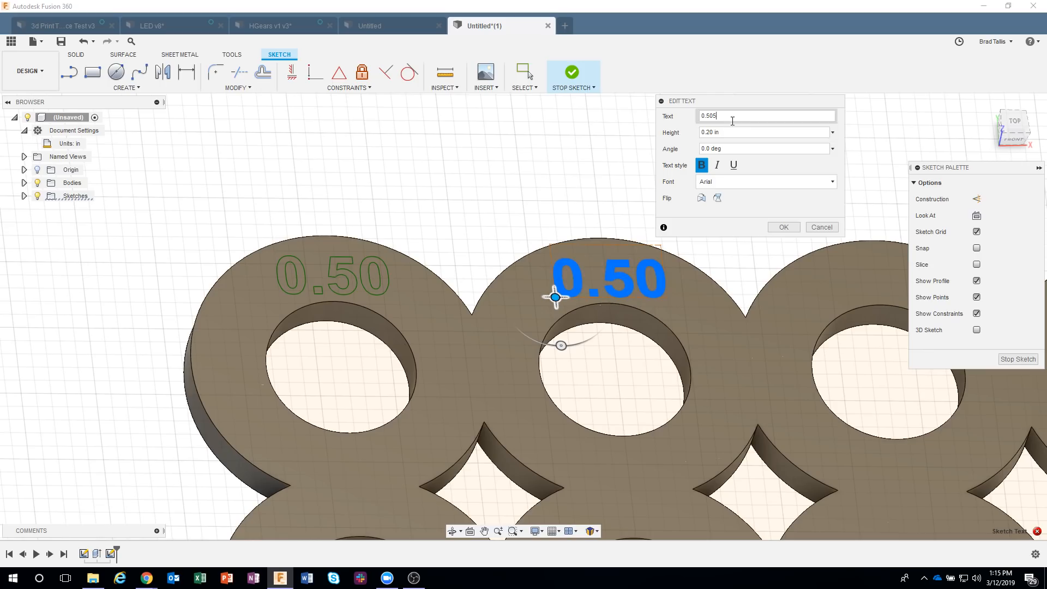
click(773, 227)
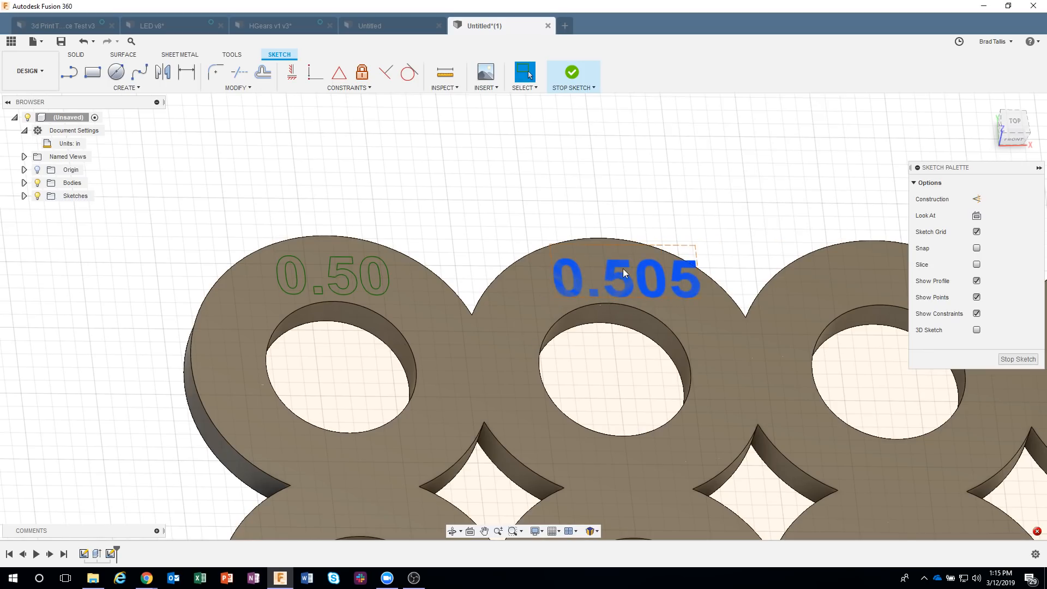
- Center the 0.505 label above the second ring's hole, explode it into sketch curves and finish the sketch
click(1012, 125)
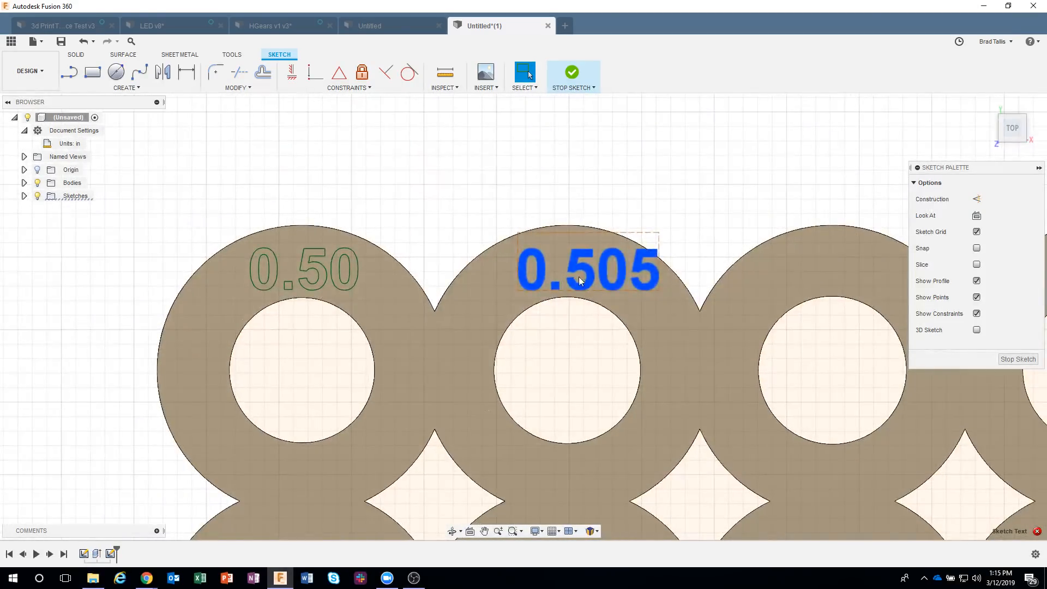
drag(567, 277, 562, 277)
right_click(563, 278)
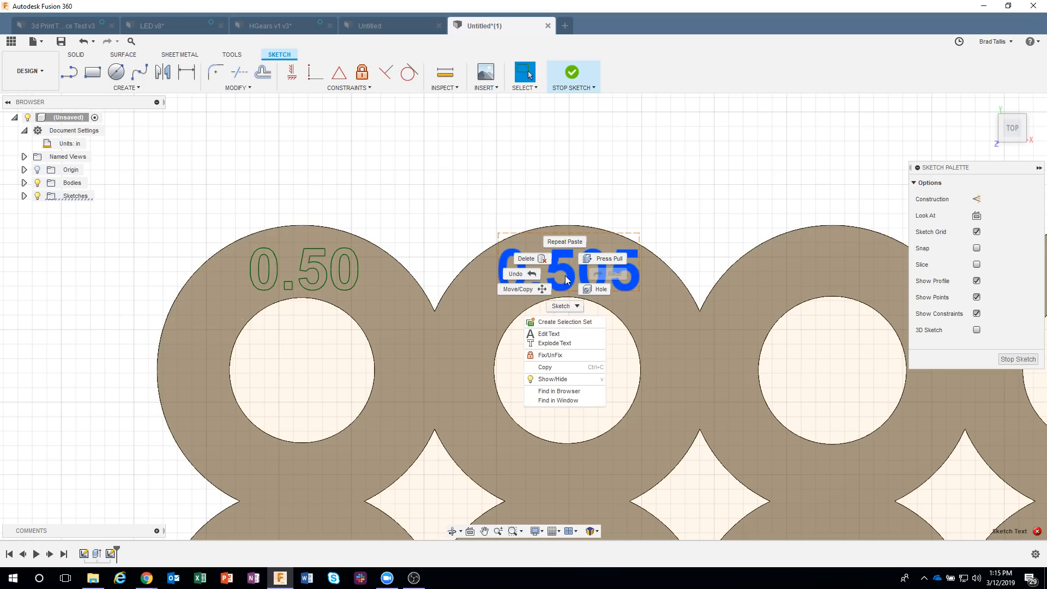
click(561, 343)
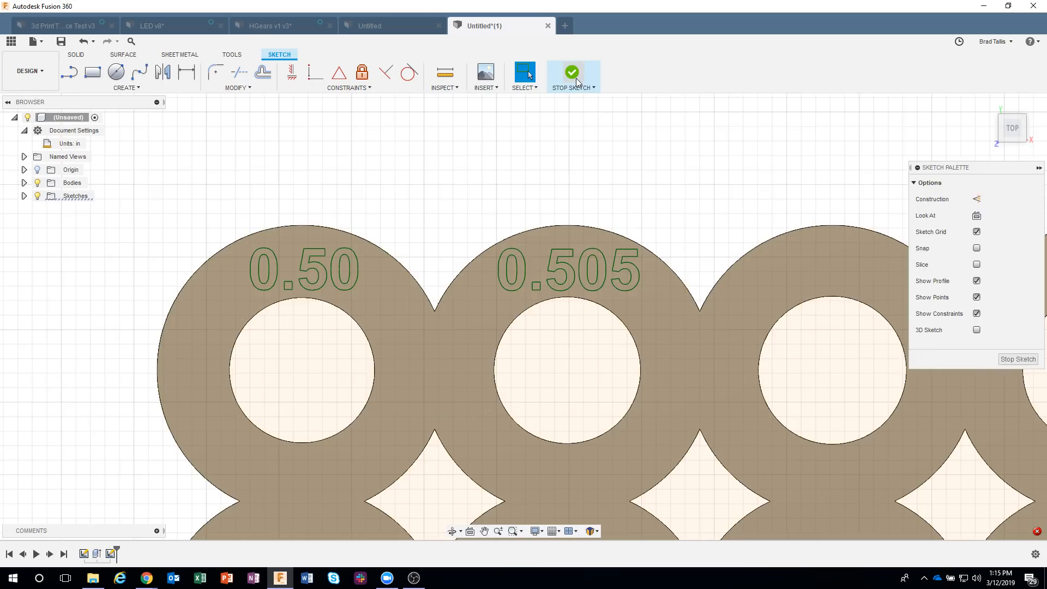
click(575, 76)
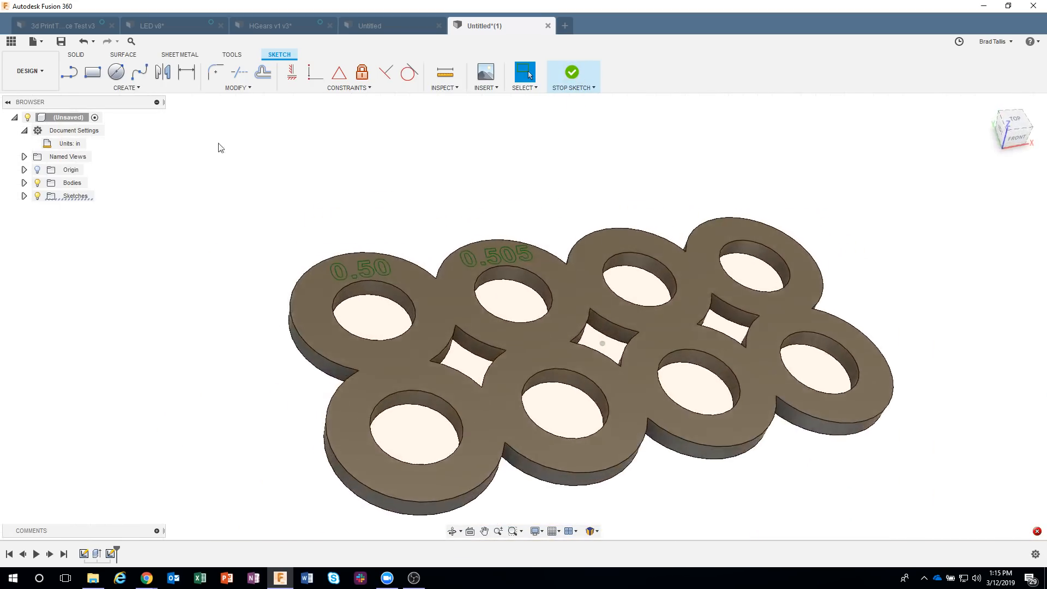
- Extrude all character profiles of the 0.50 and 0.505 labels 0.05 in upward, joined to the ring plate
click(24, 196)
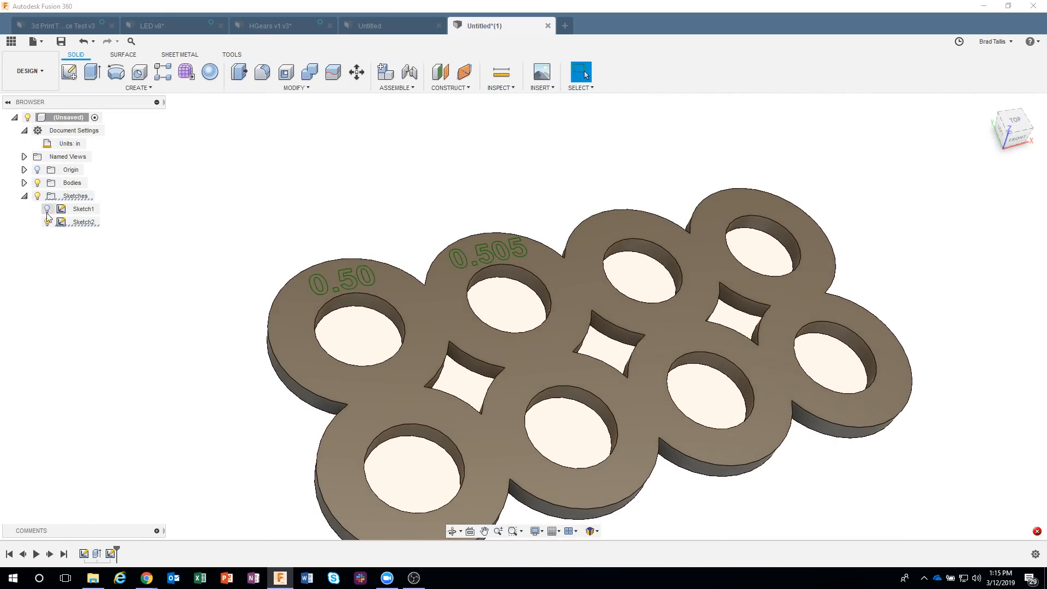
scroll(295, 262, up, 8)
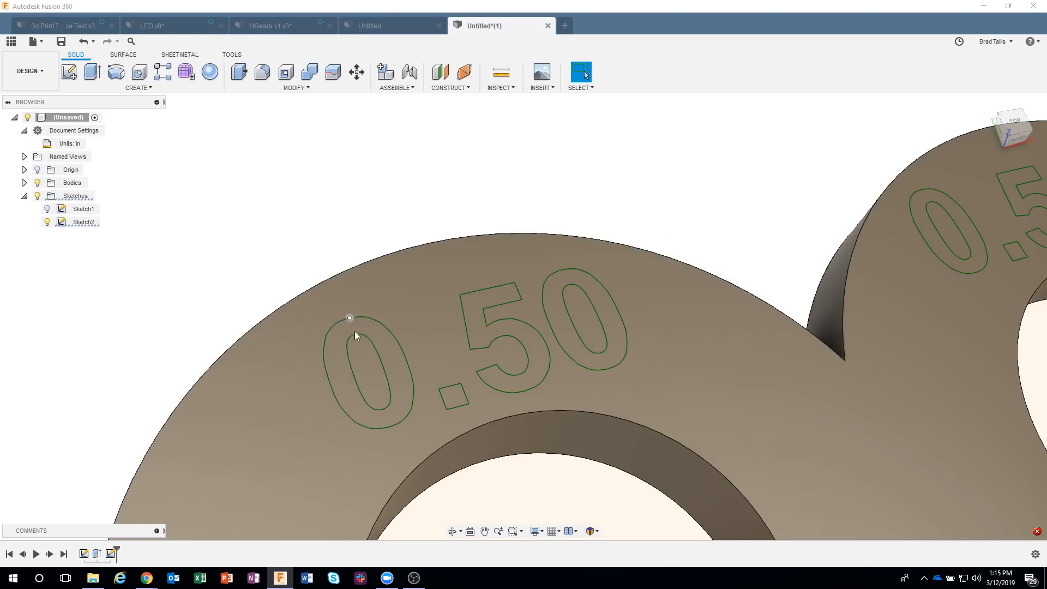
click(377, 335)
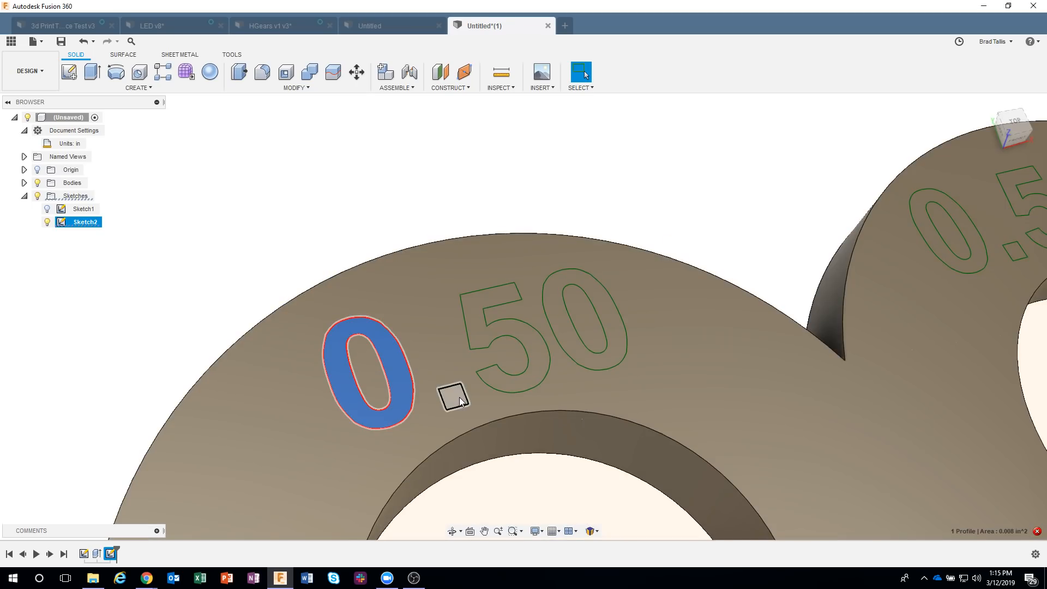
shift+click(460, 400)
shift+click(478, 326)
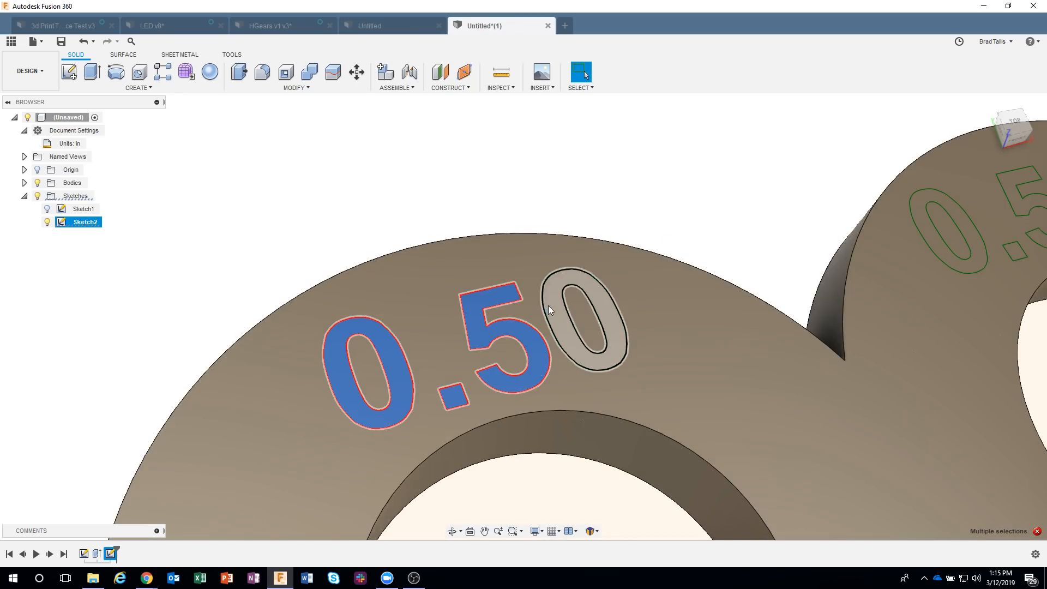
shift+click(549, 306)
middle_drag(850, 286, 390, 284)
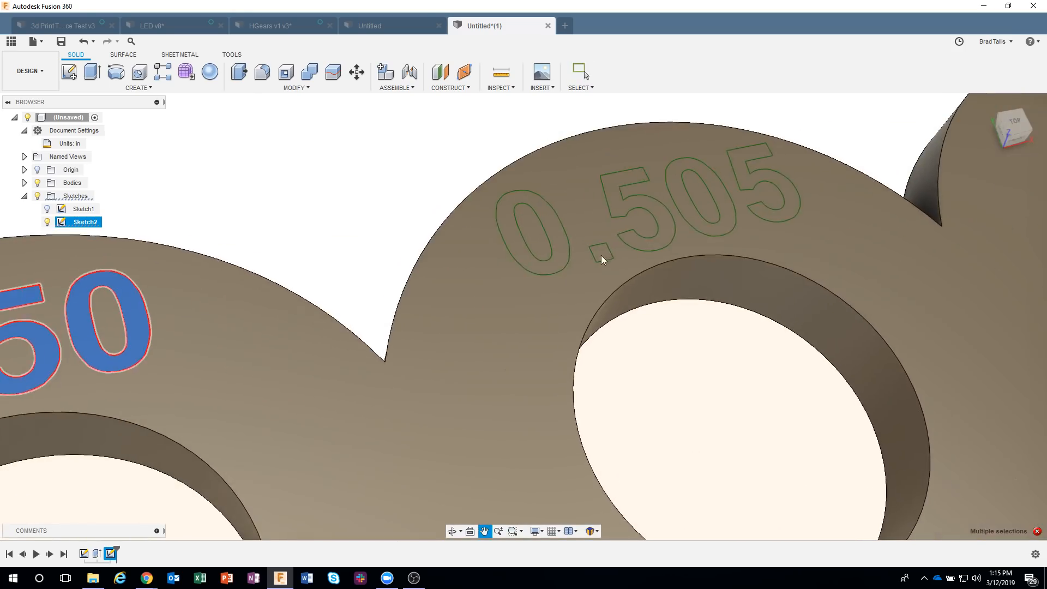
shift+click(556, 225)
shift+click(614, 202)
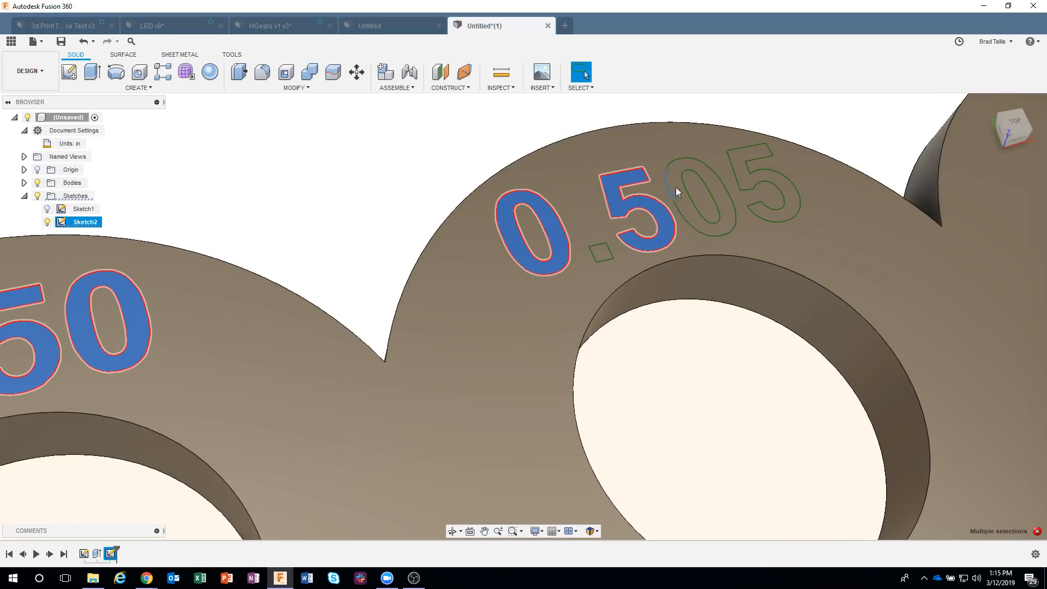
shift+click(679, 185)
shift+click(771, 188)
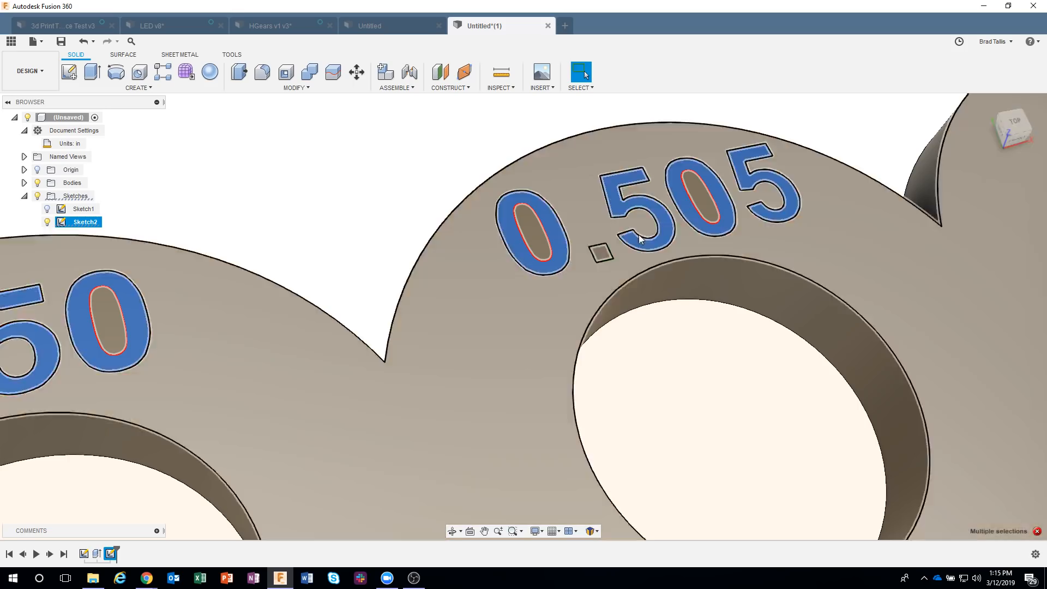
right_click(601, 254)
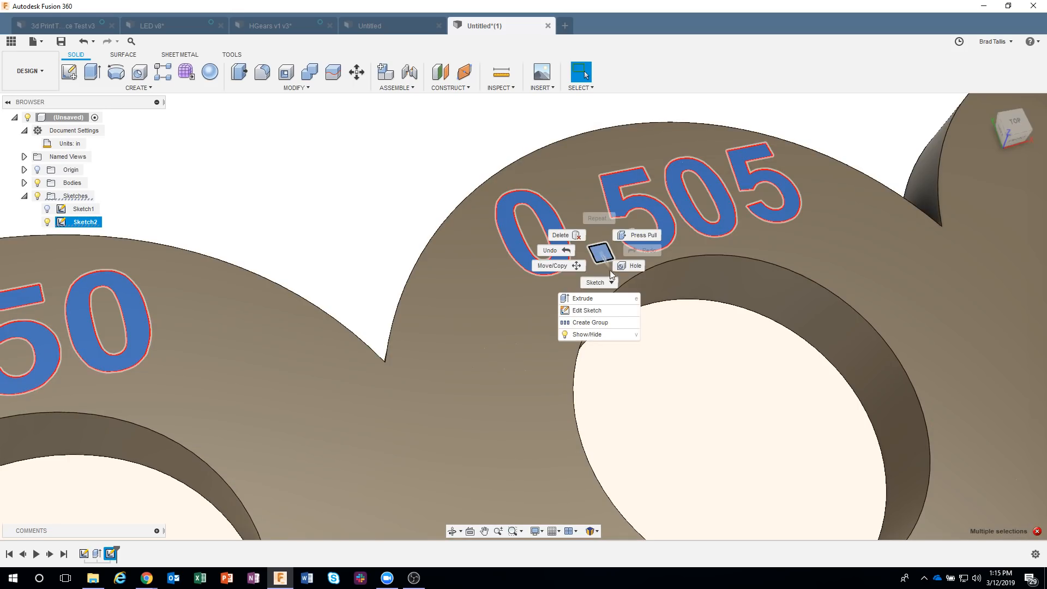
click(586, 297)
scroll(705, 315, down, 5)
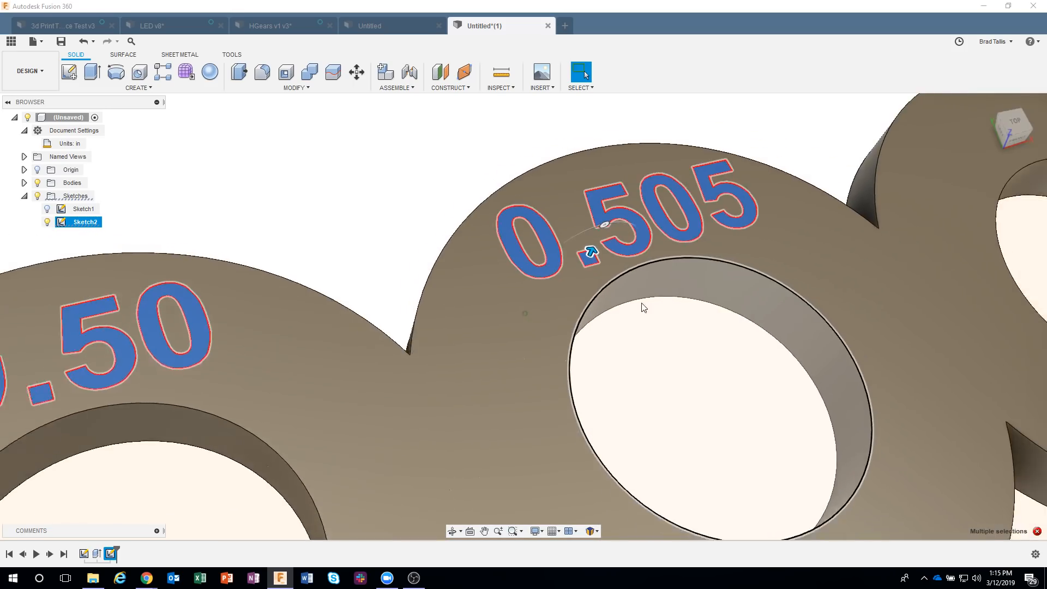
scroll(527, 254, down, 4)
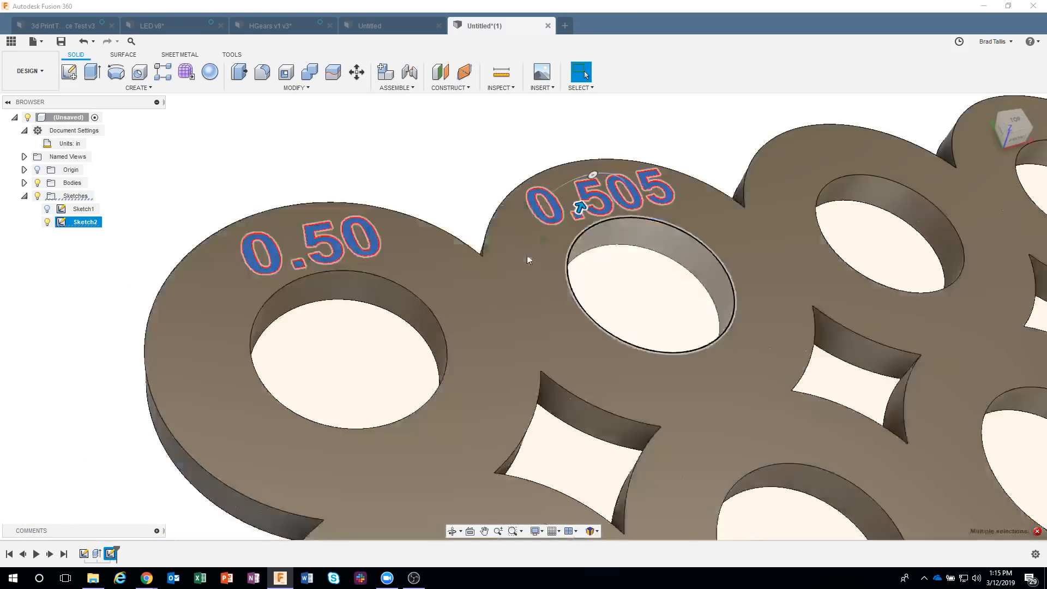
key(e)
mouse_move(527, 229)
mouse_down()
mouse_move(537, 227)
mouse_move(528, 220)
mouse_up()
click(747, 179)
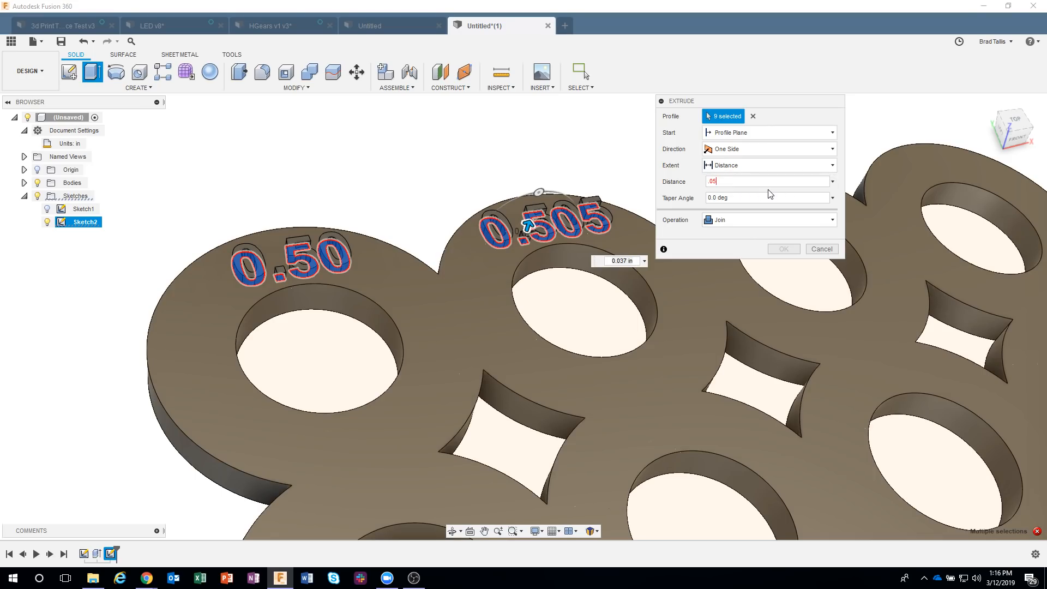
text(.05)
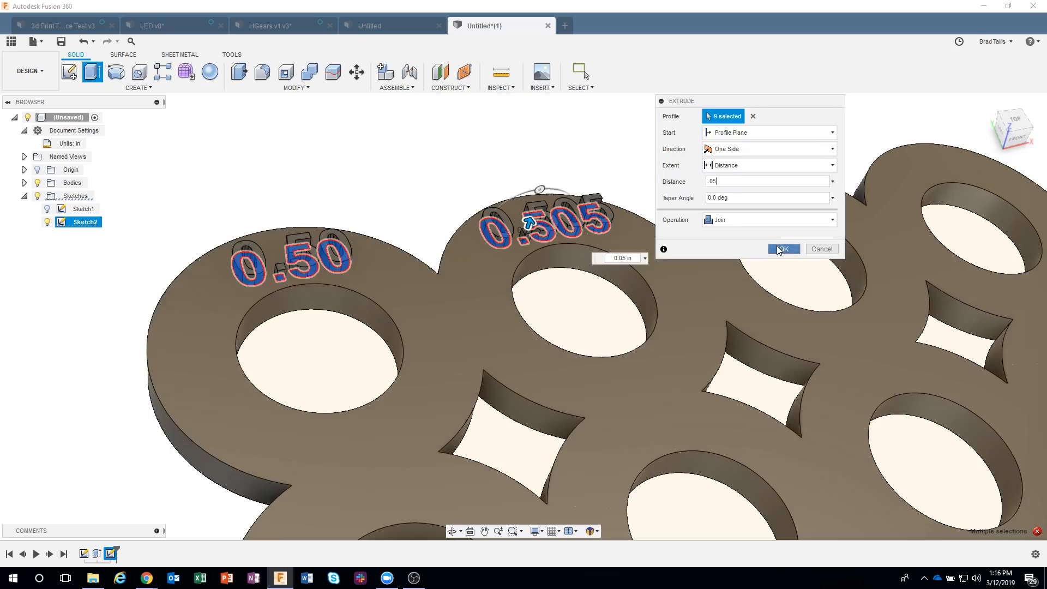
click(781, 248)
shift+middle_drag(684, 162, 636, 144)
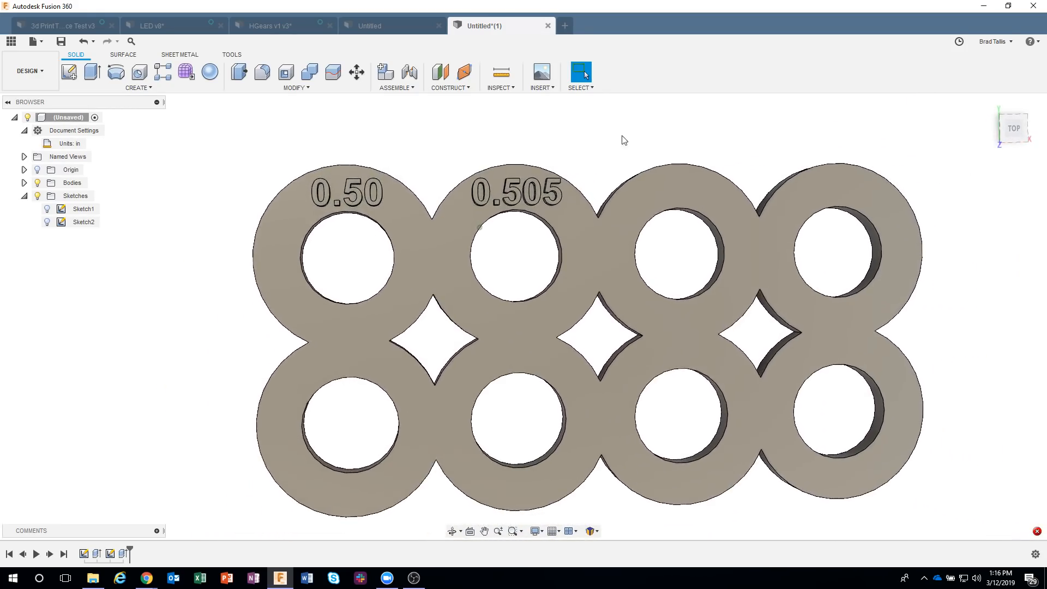
shift+middle_drag(622, 136, 626, 137)
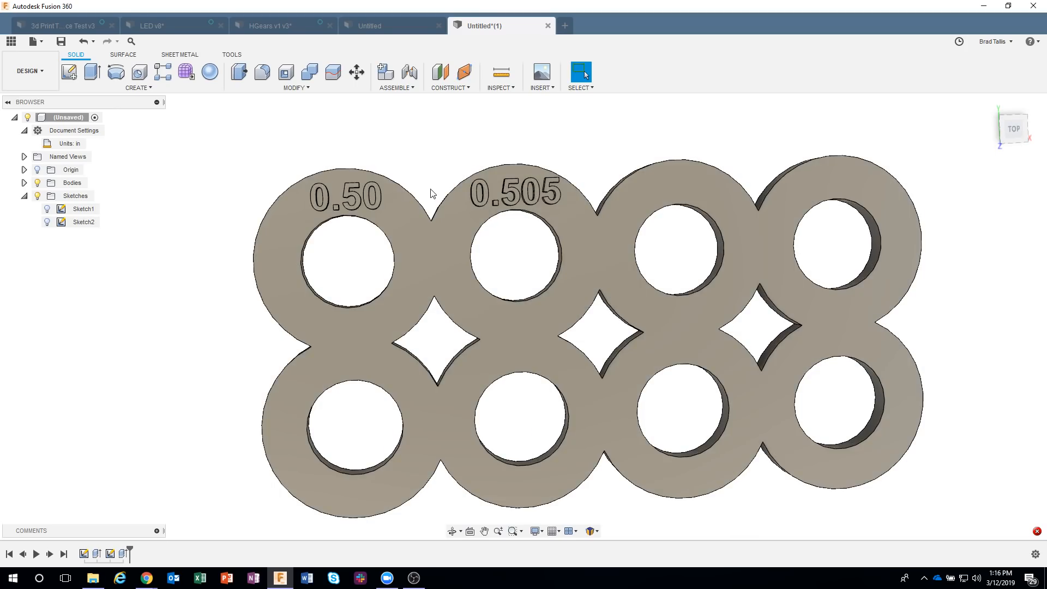
- Undo the label extrusion and the sketch text edits back to the empty sketch on the plate's top face
key(ctrl+z)
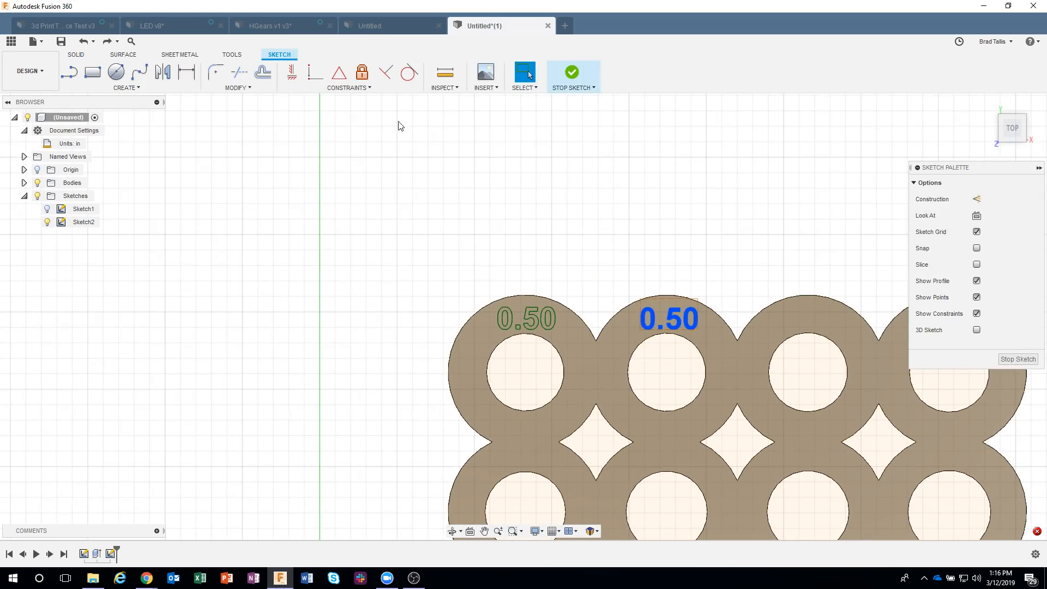
key(ctrl+z)
key(ctrl+z)
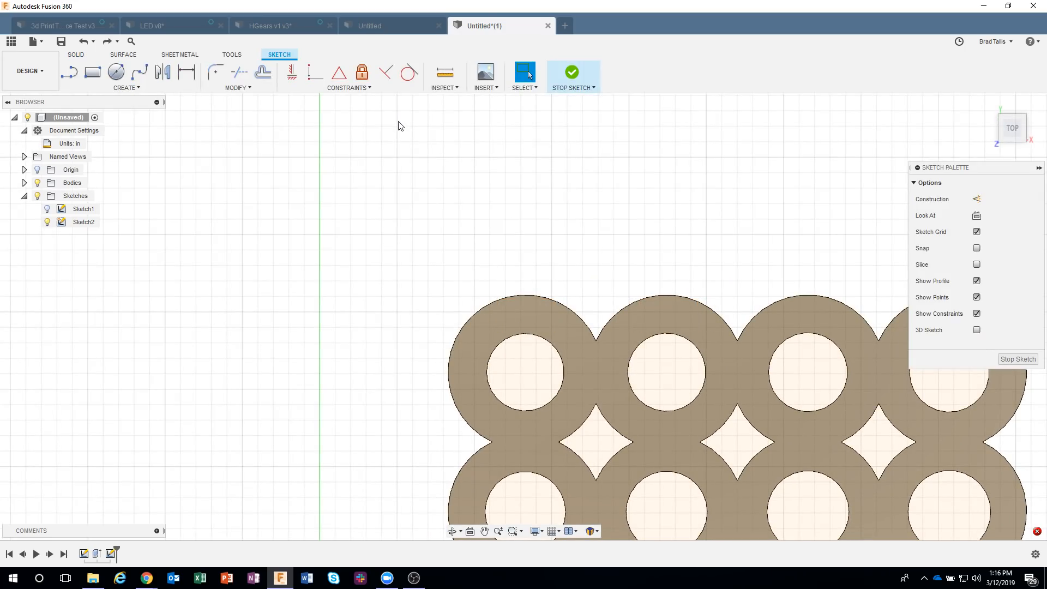
- Sketch a small rectangle straddling the outer edge of the upper row's first ring, above its hole, and finish the sketch
middle_drag(504, 265, 346, 192)
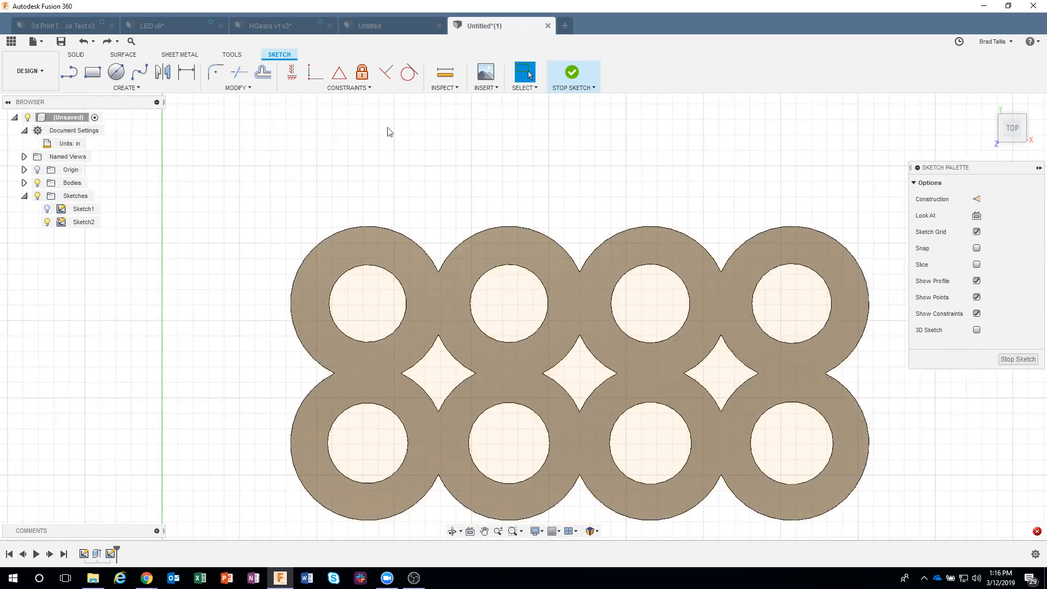
click(93, 71)
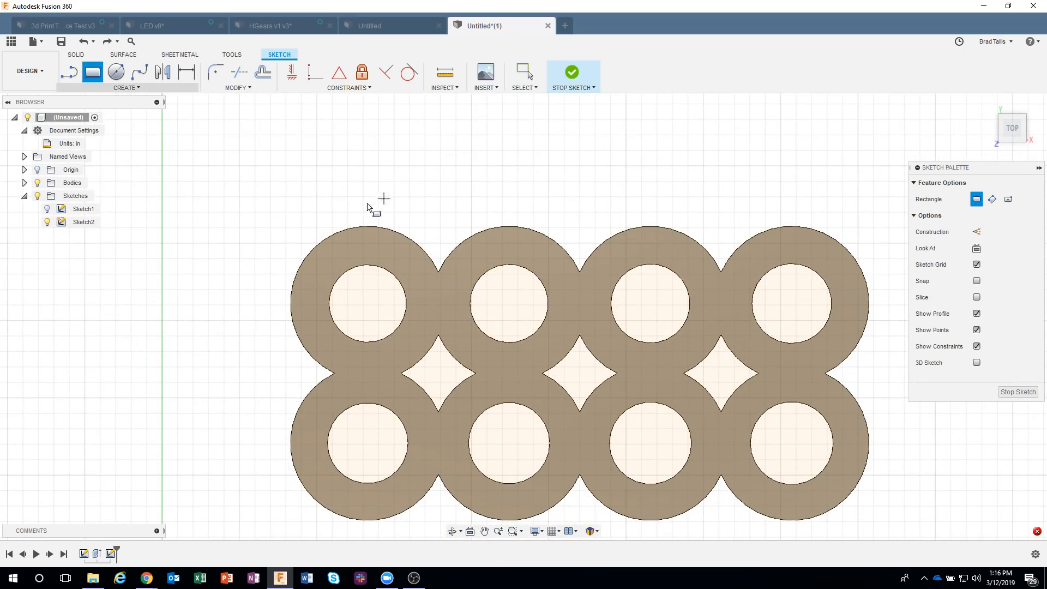
click(385, 248)
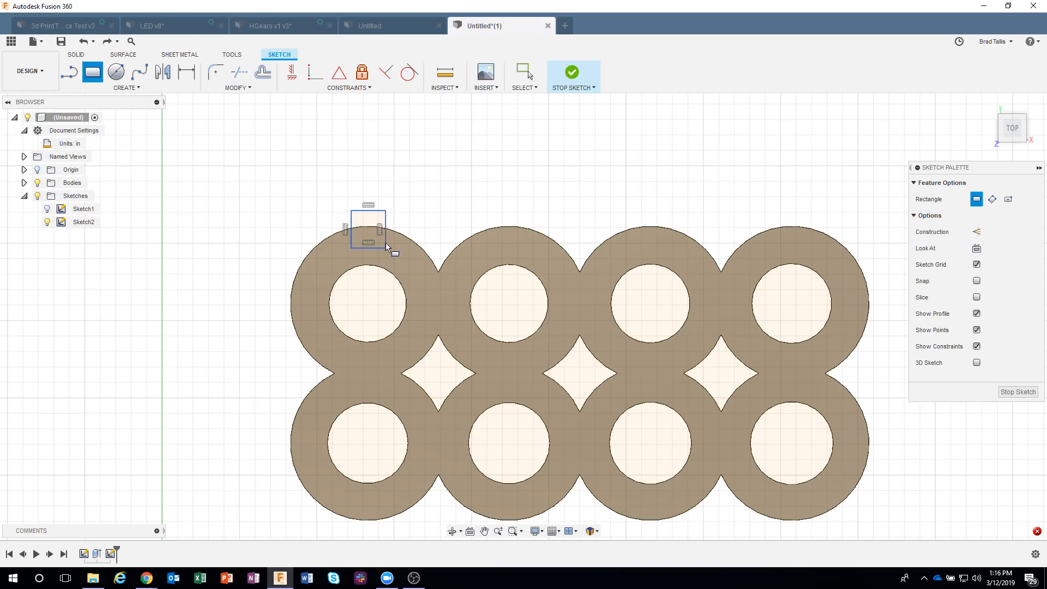
click(571, 73)
- Extrude both profiles of the small rectangle -0.125 in as a cut, notching the outer edge of the upper row's first ring
click(342, 176)
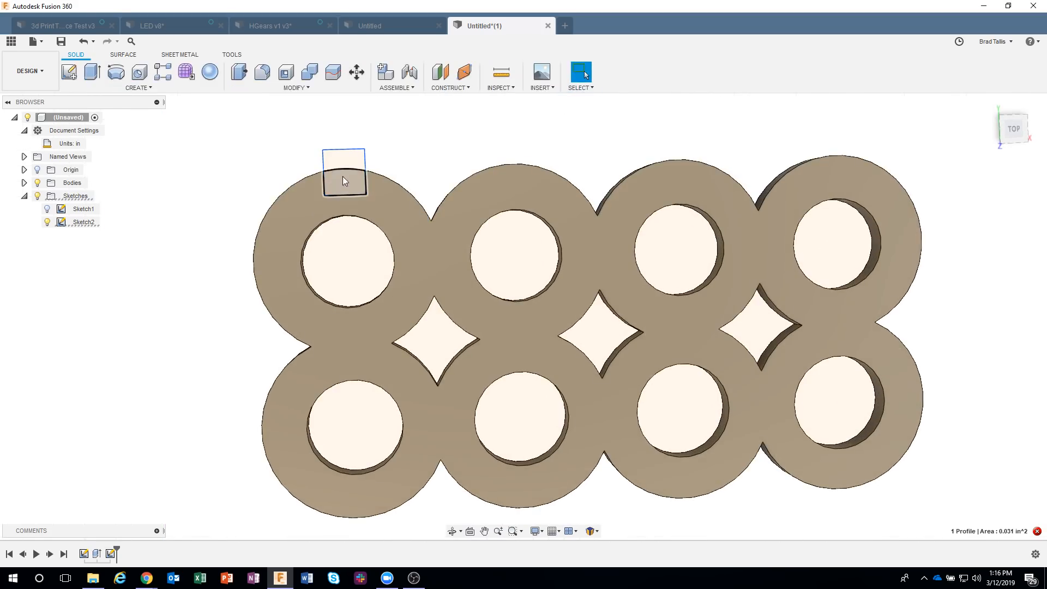
ctrl+click(346, 163)
right_click(346, 162)
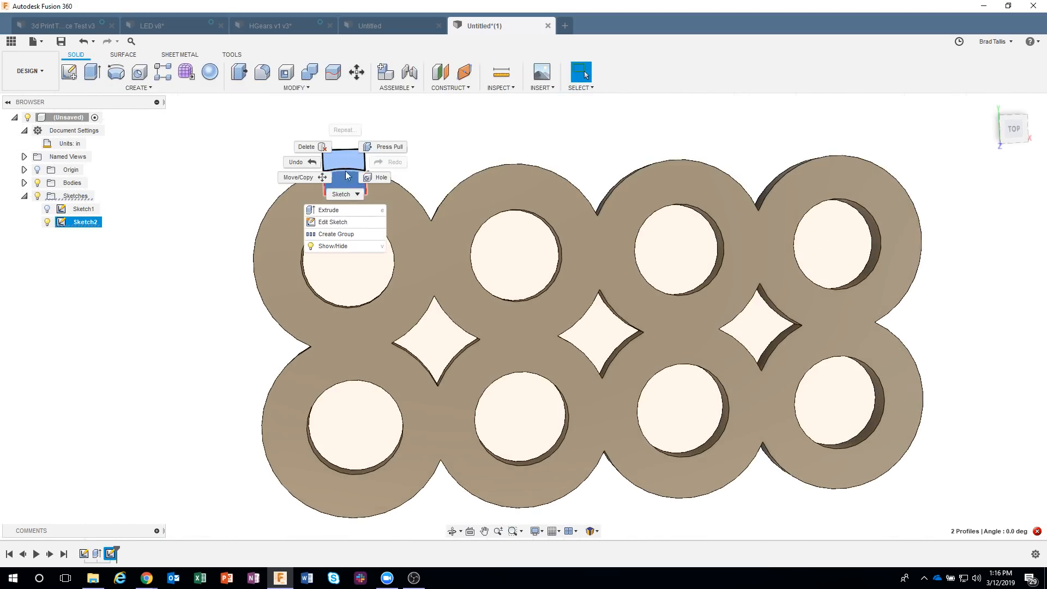
click(351, 207)
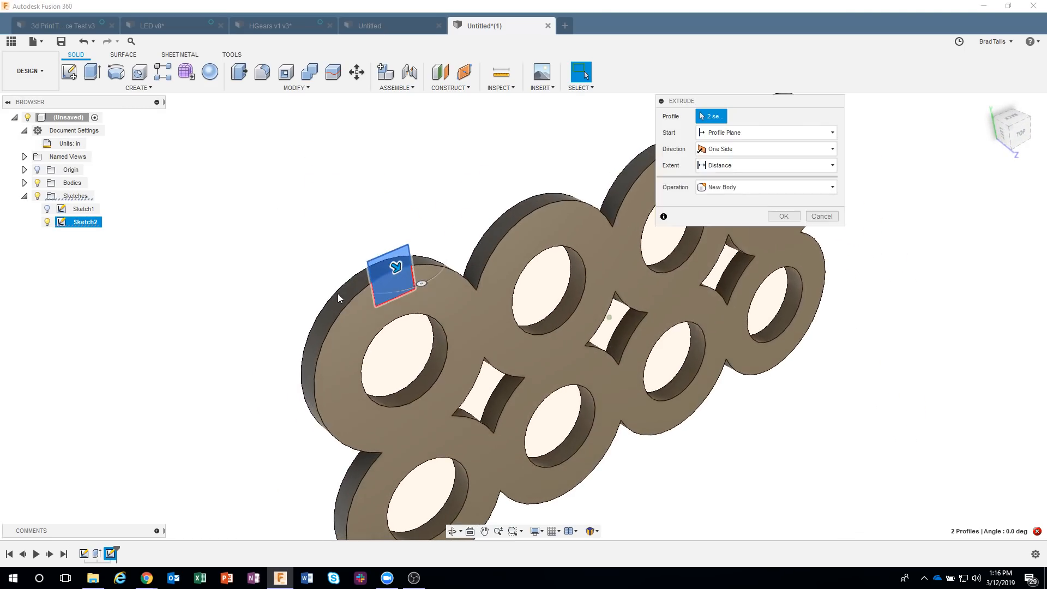
text(-0.125)
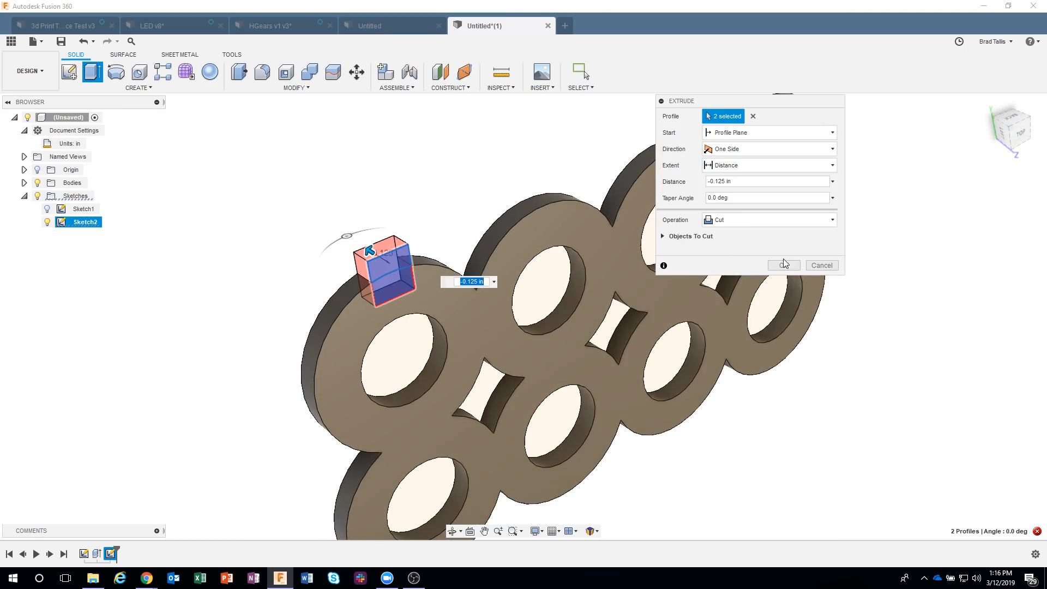
click(783, 266)
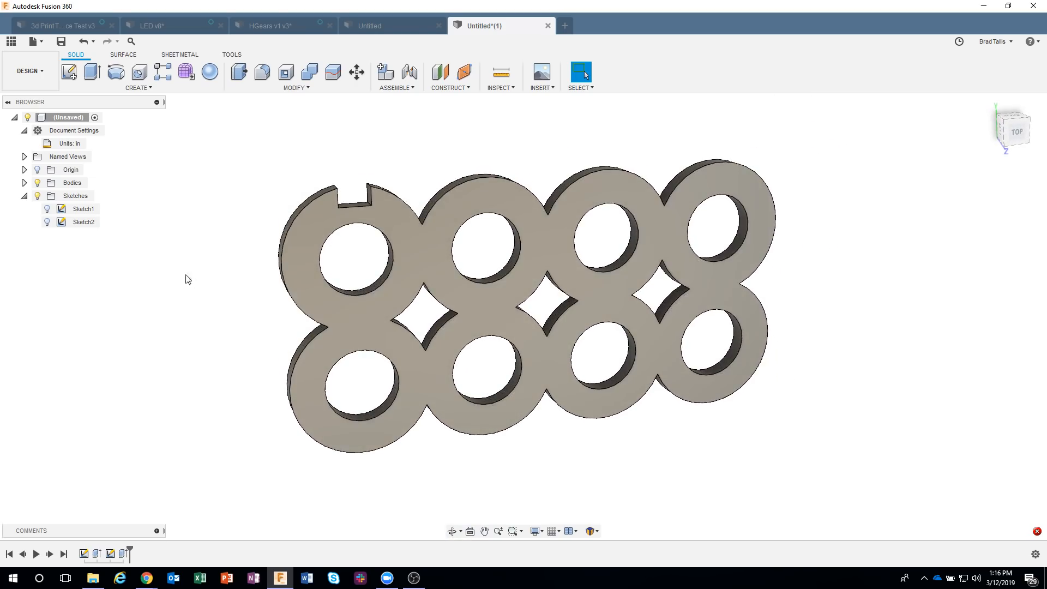
- Show the ring layout sketch with its dimensions over the plate, keeping the notch sketch hidden
click(47, 221)
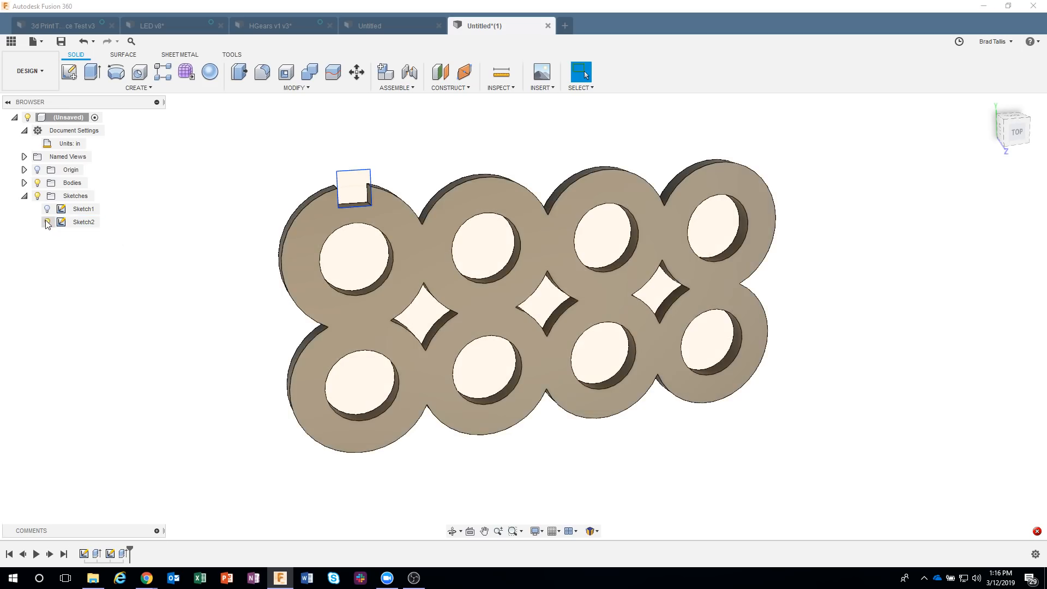
click(47, 209)
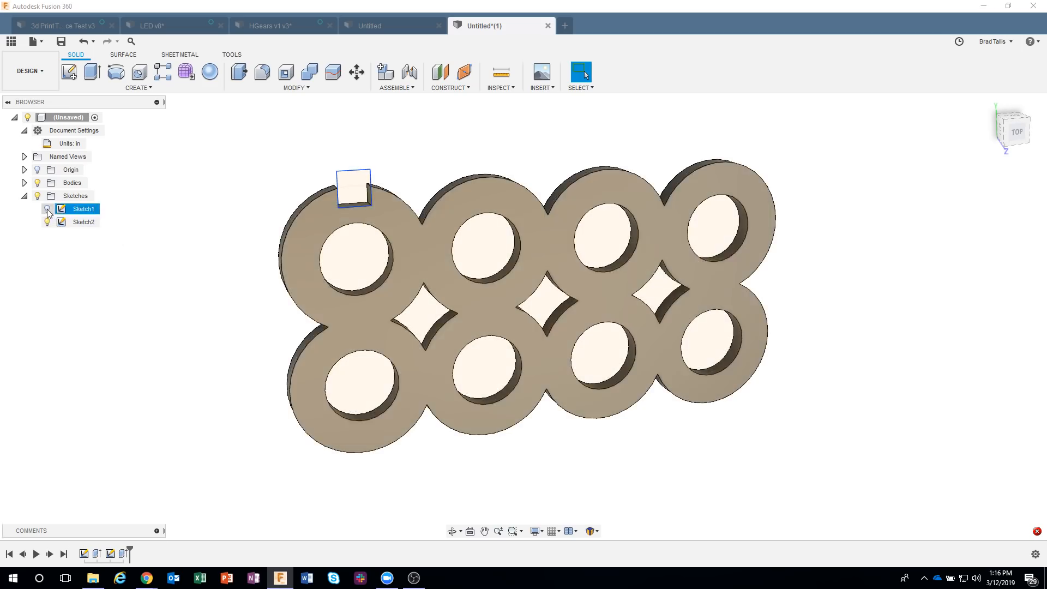
click(47, 222)
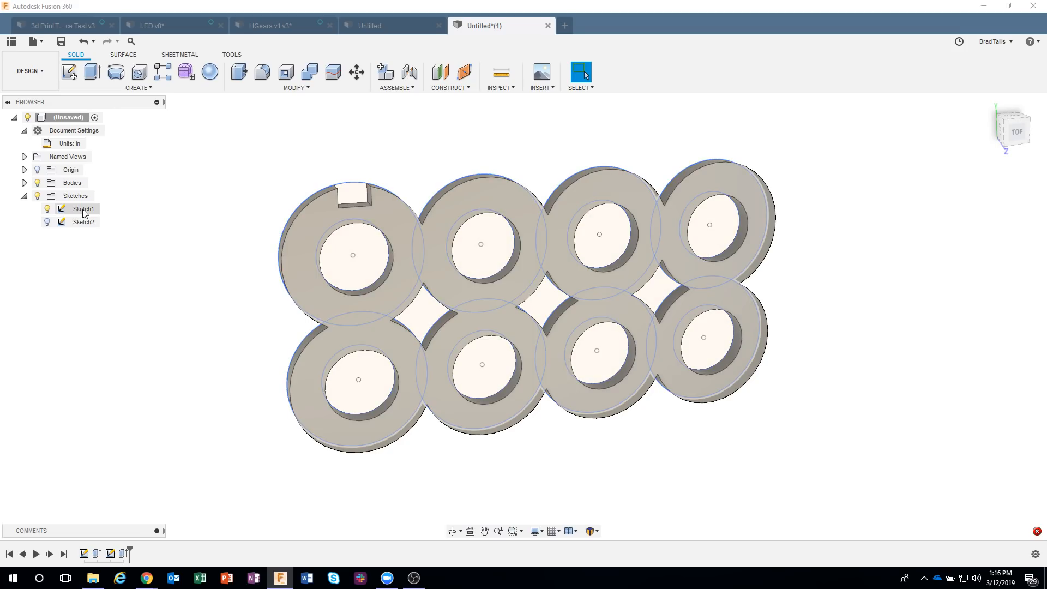
right_click(84, 213)
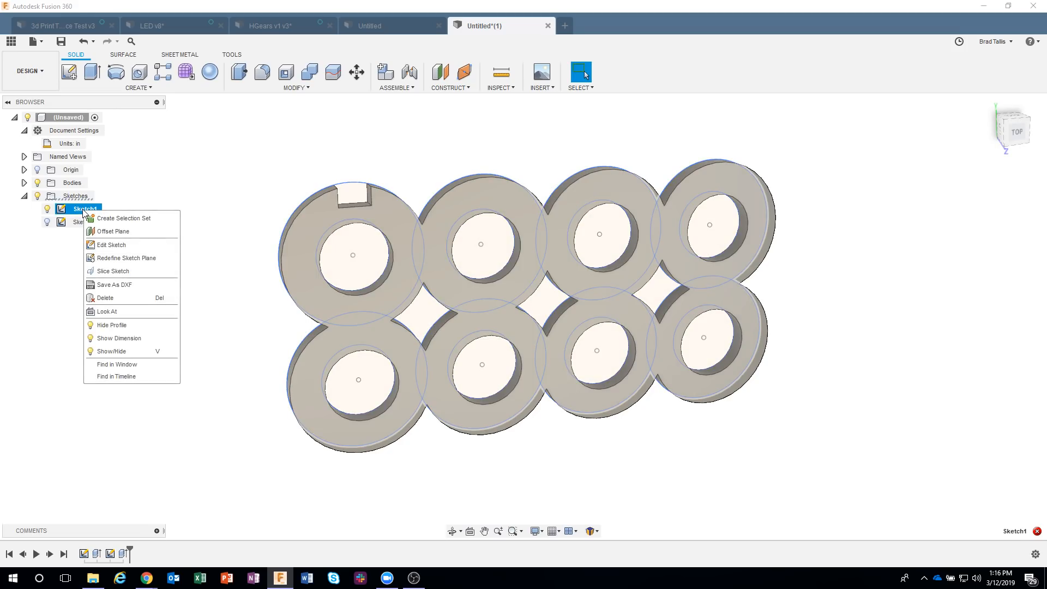
click(134, 338)
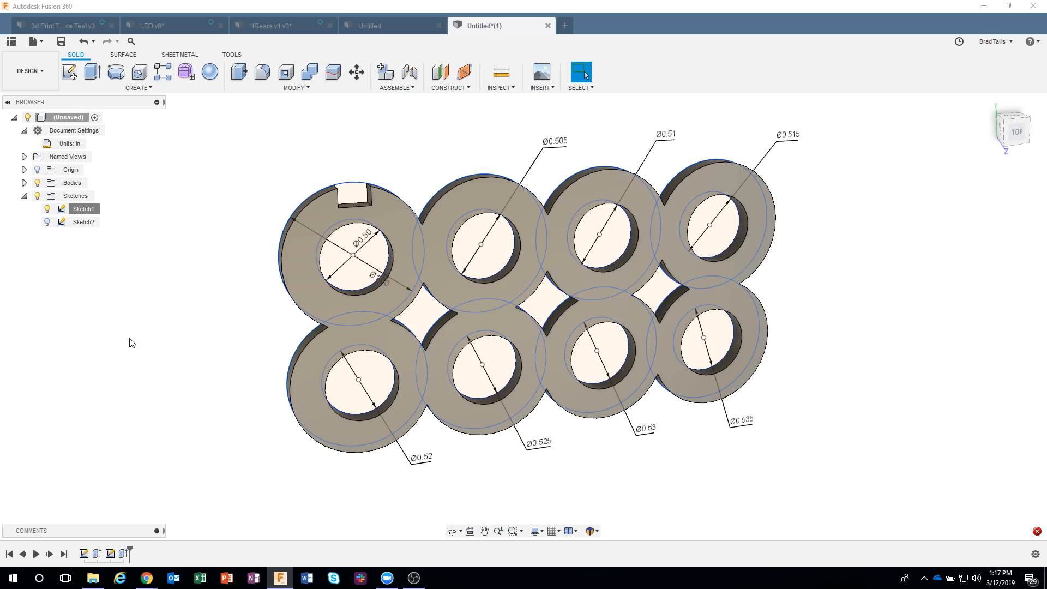
shift+middle_drag(129, 338, 424, 63)
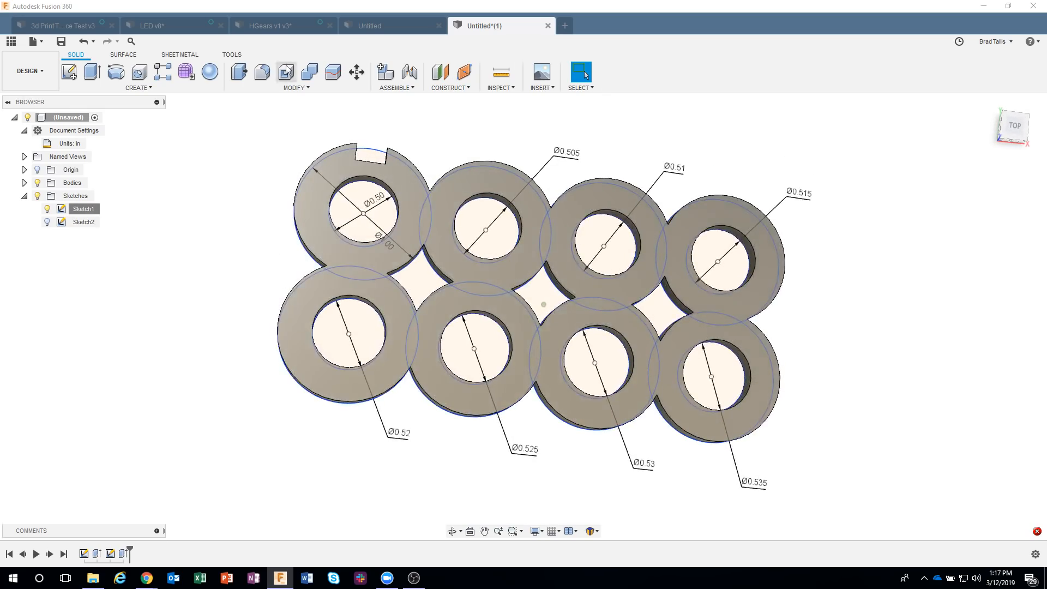
mouse_move(187, 213)
shift+middle_down()
mouse_move(196, 267)
mouse_move(207, 261)
mouse_move(213, 329)
mouse_move(194, 329)
mouse_move(719, 278)
mouse_move(877, 301)
mouse_move(653, 203)
mouse_move(581, 146)
mouse_move(539, 156)
shift+middle_up()
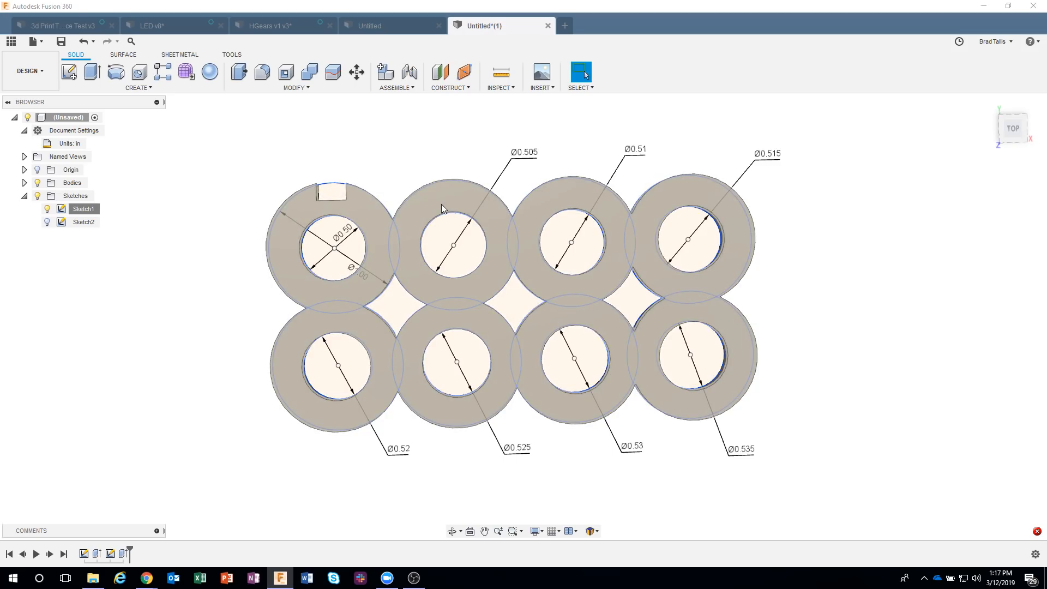
- Start a sketch on the plate's top face and add the text "TEXT" near the upper row's second ring, rotated to -180 deg
click(443, 198)
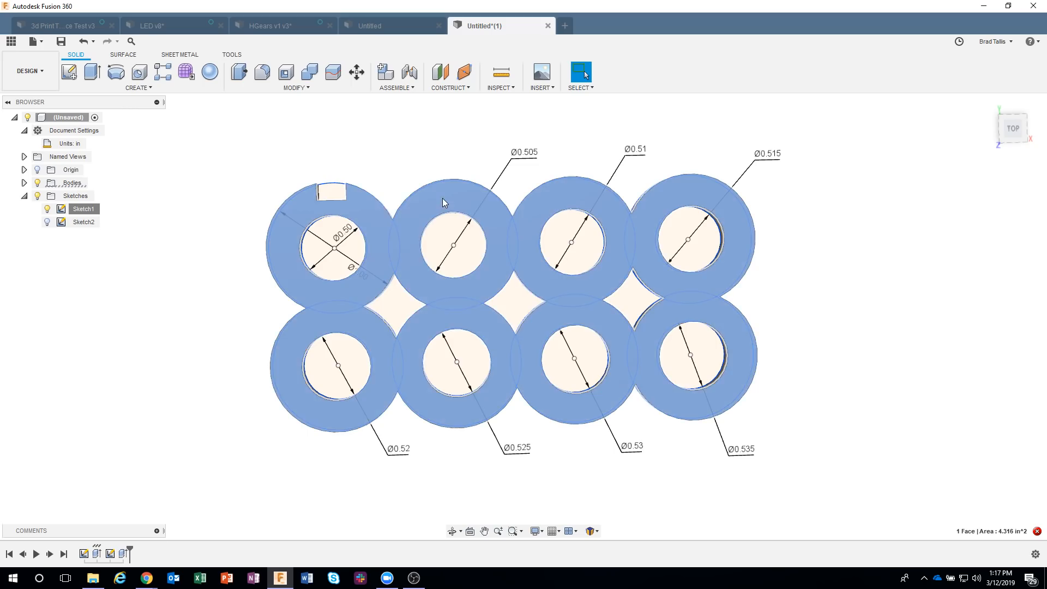
right_click(443, 198)
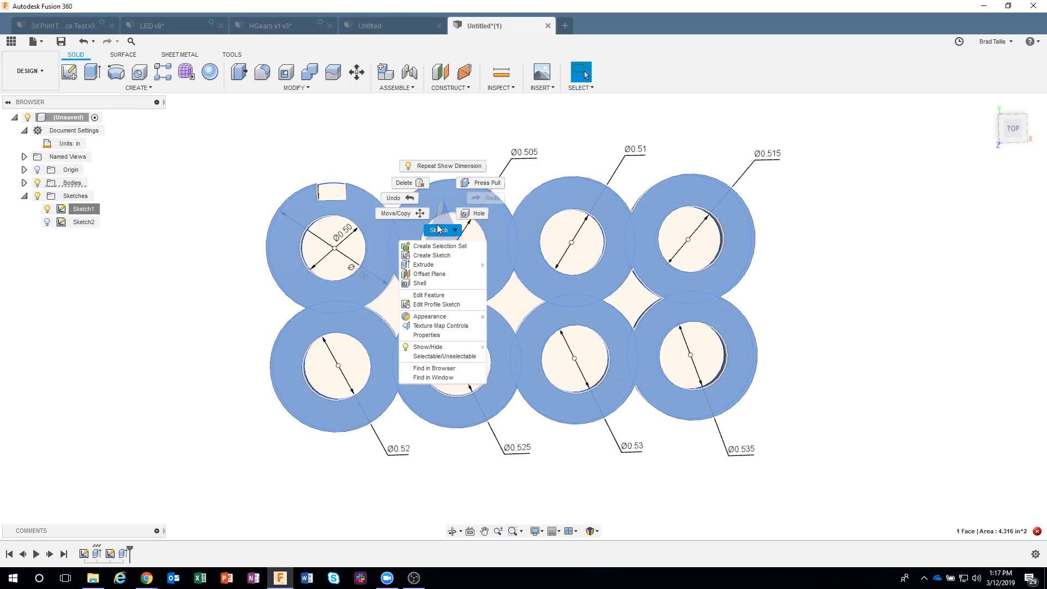
click(430, 255)
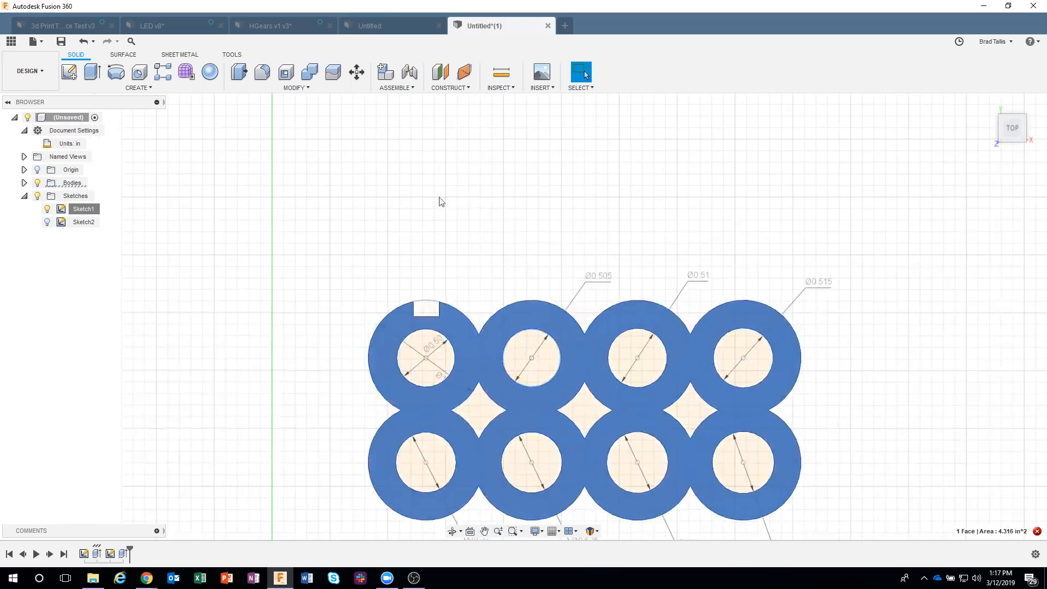
click(126, 88)
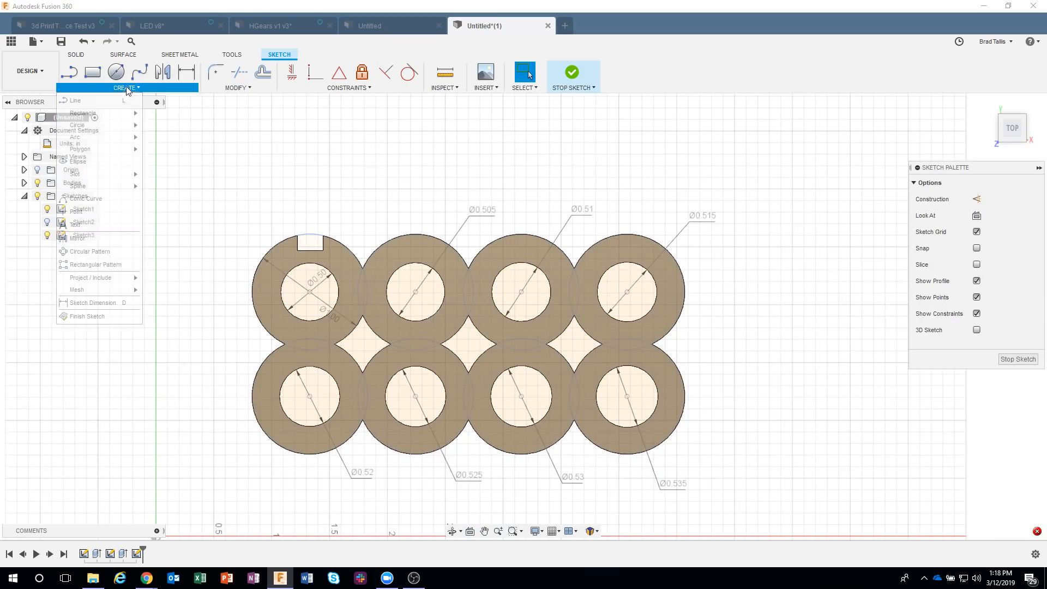
click(99, 224)
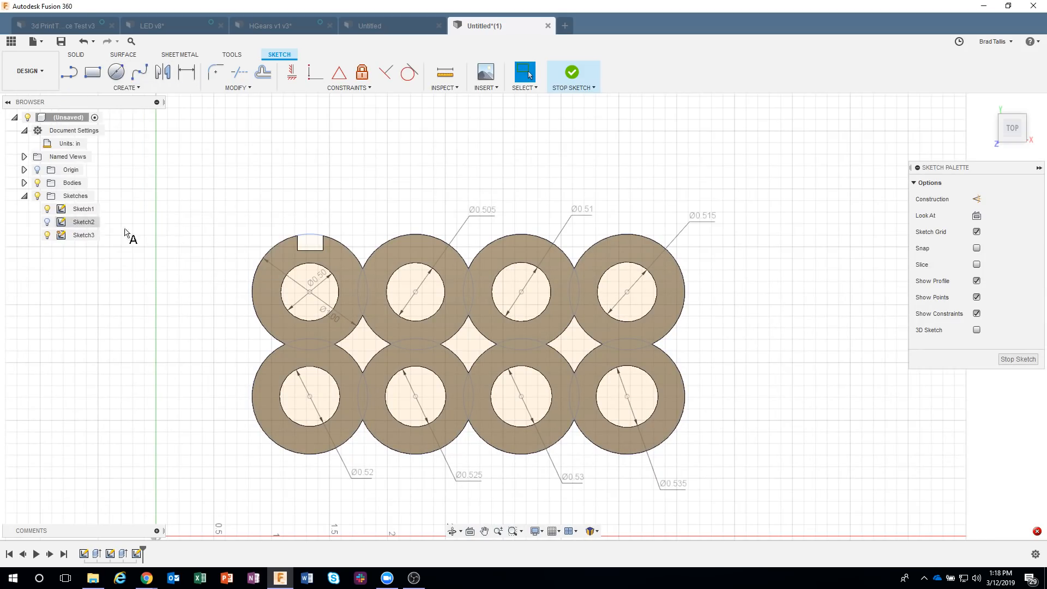
click(394, 258)
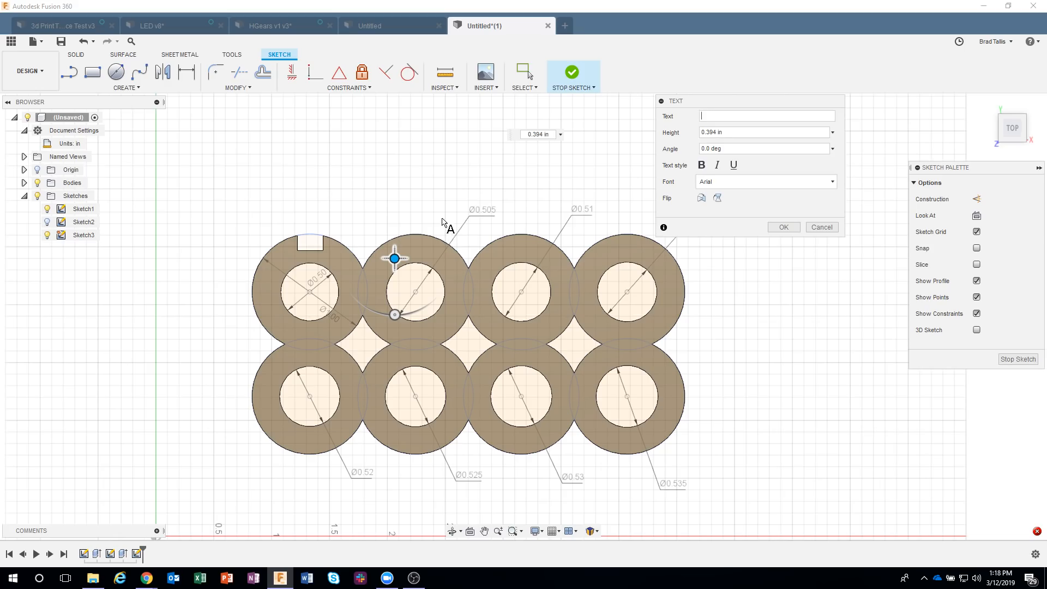
text(TEXT)
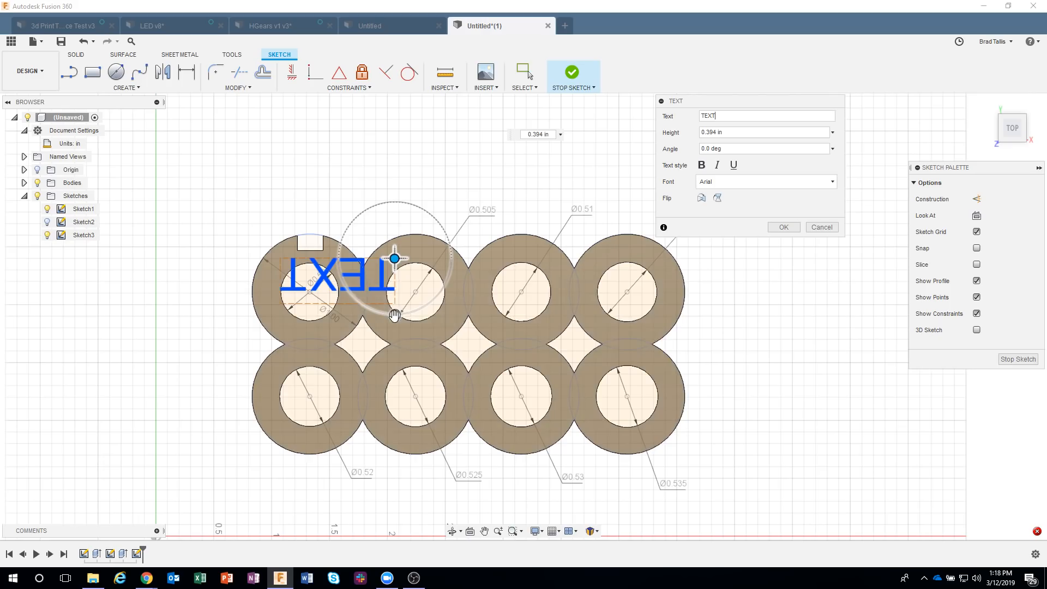
drag(394, 314, 397, 193)
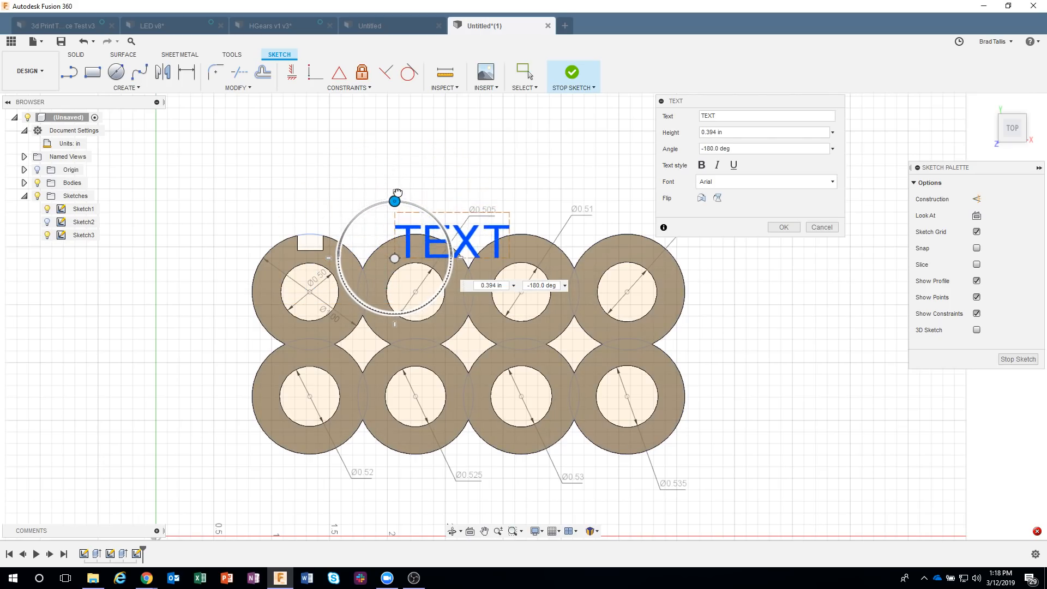
- Make the text bold with a height of 0.2 in and position it just above the second ring's hole
click(701, 165)
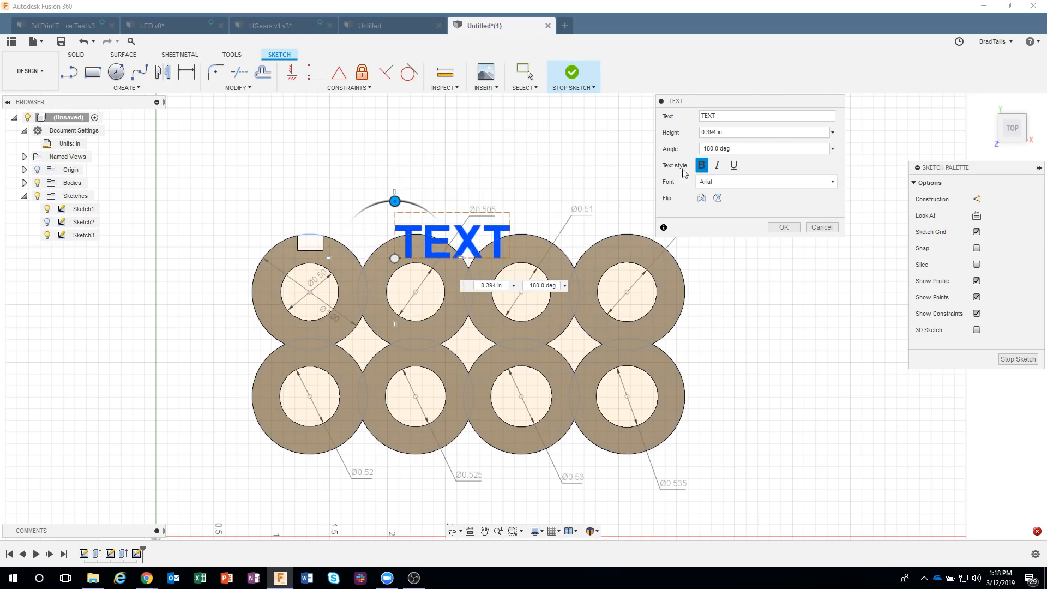
click(706, 133)
text(.2)
scroll(469, 192, up, 4)
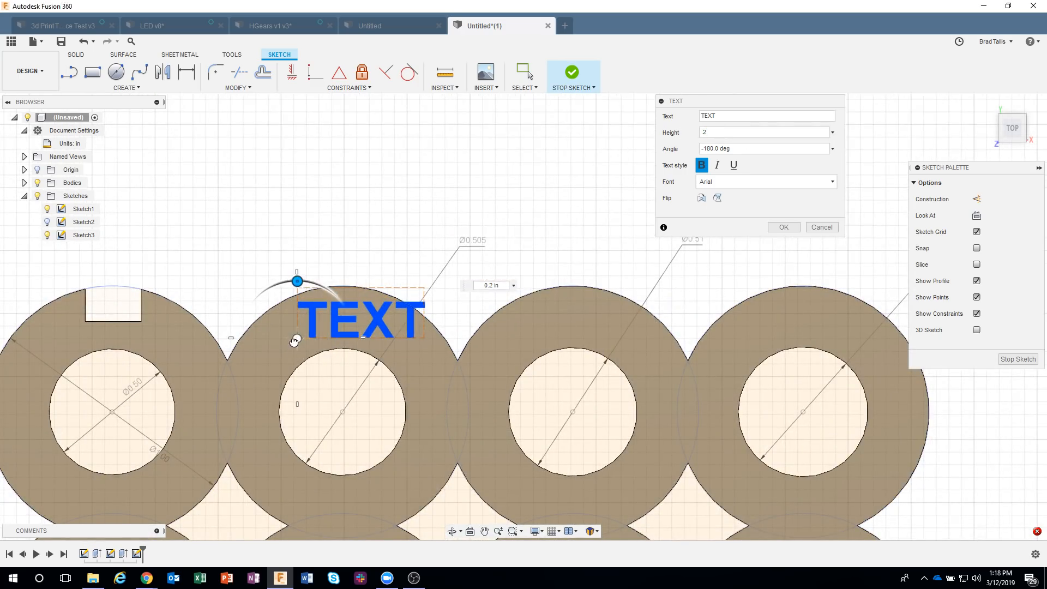
drag(293, 338, 278, 342)
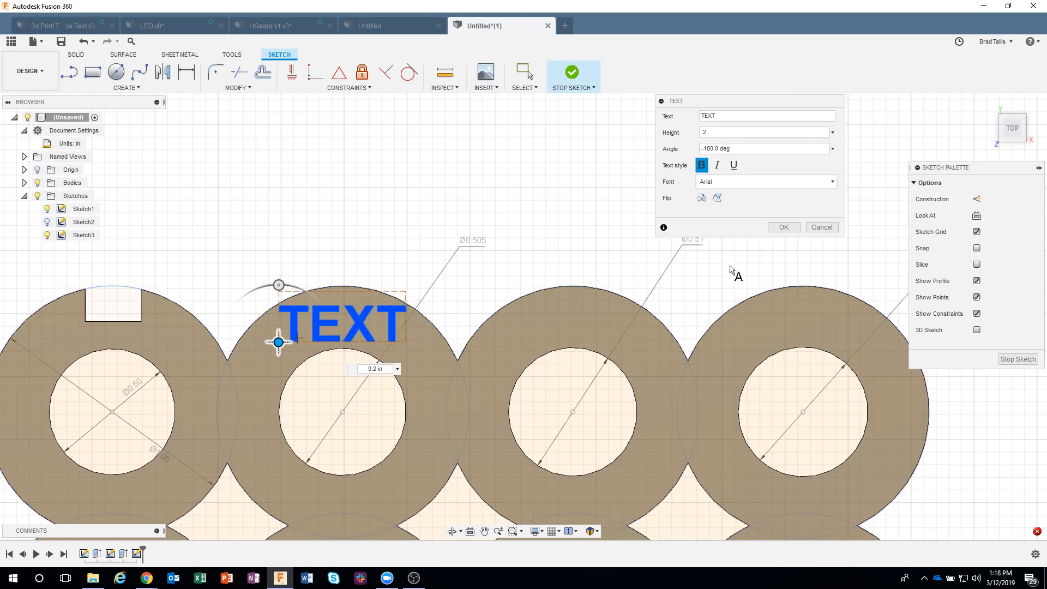
click(785, 227)
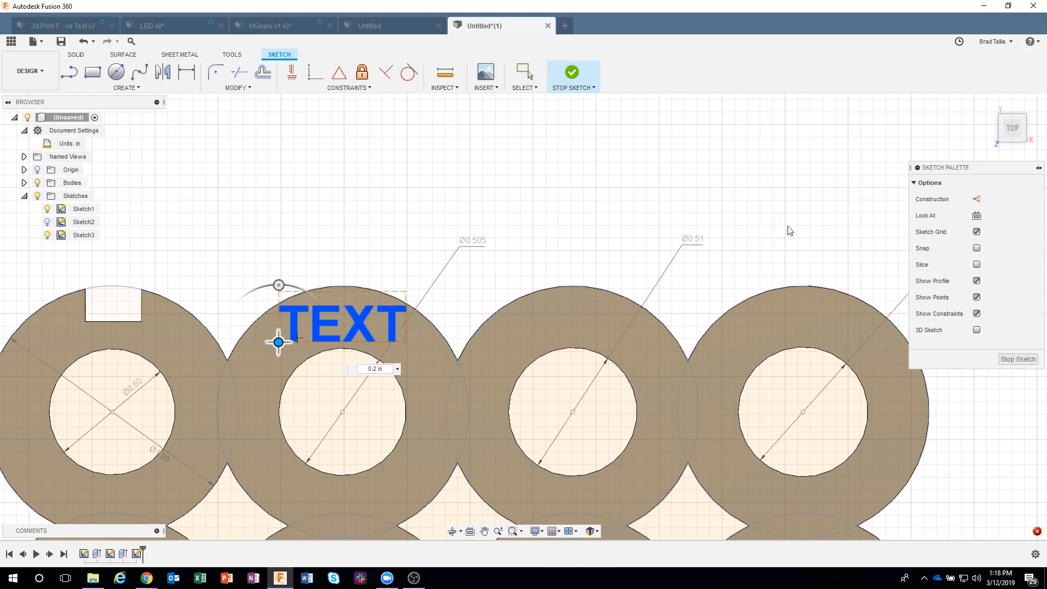
- Change the text above the second ring's hole to "TEXT2" and finish the sketch
right_click(351, 319)
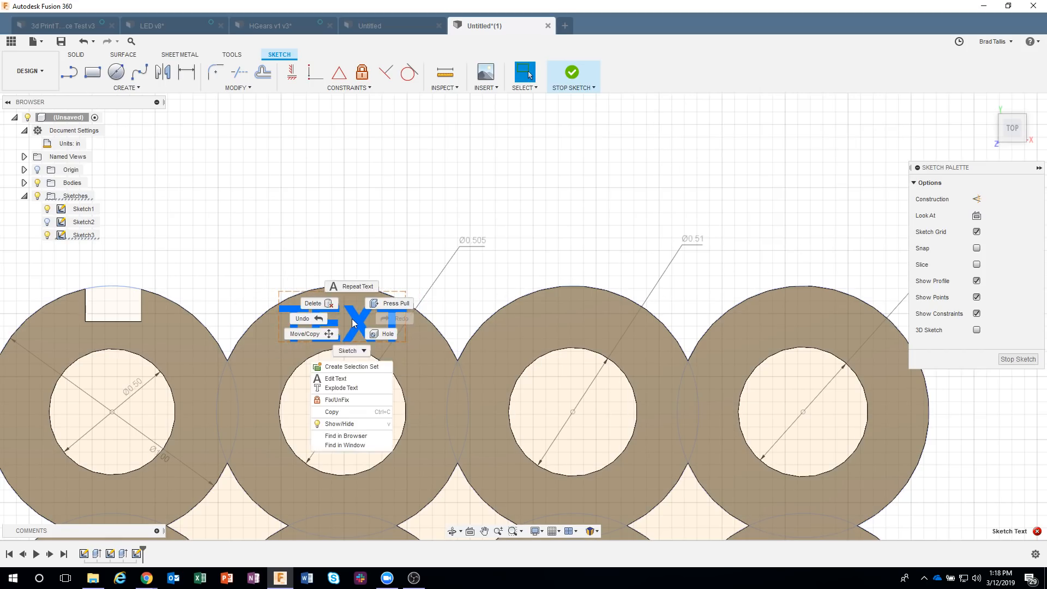
click(350, 382)
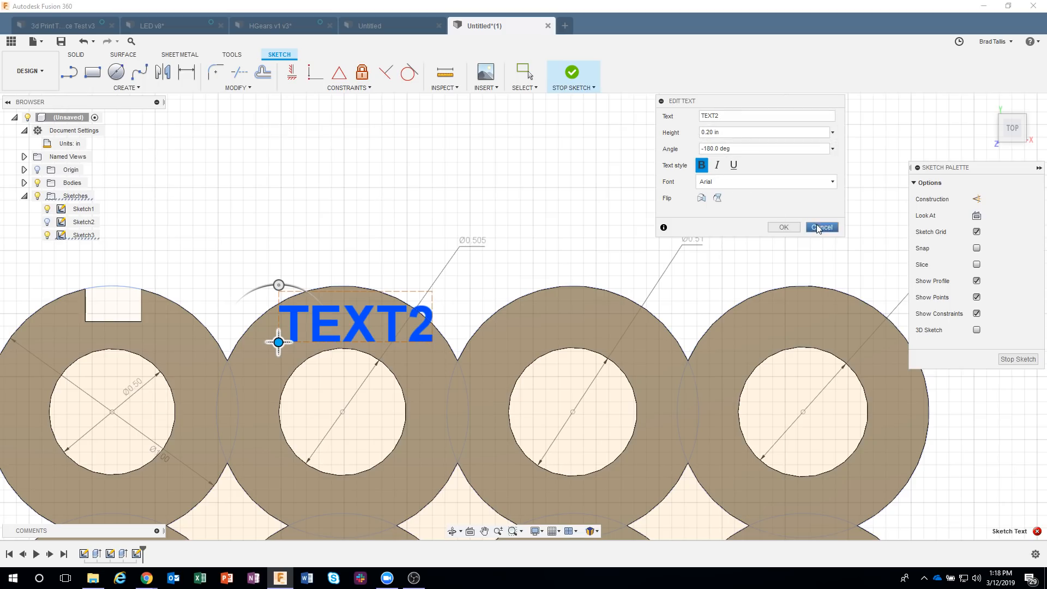
click(783, 227)
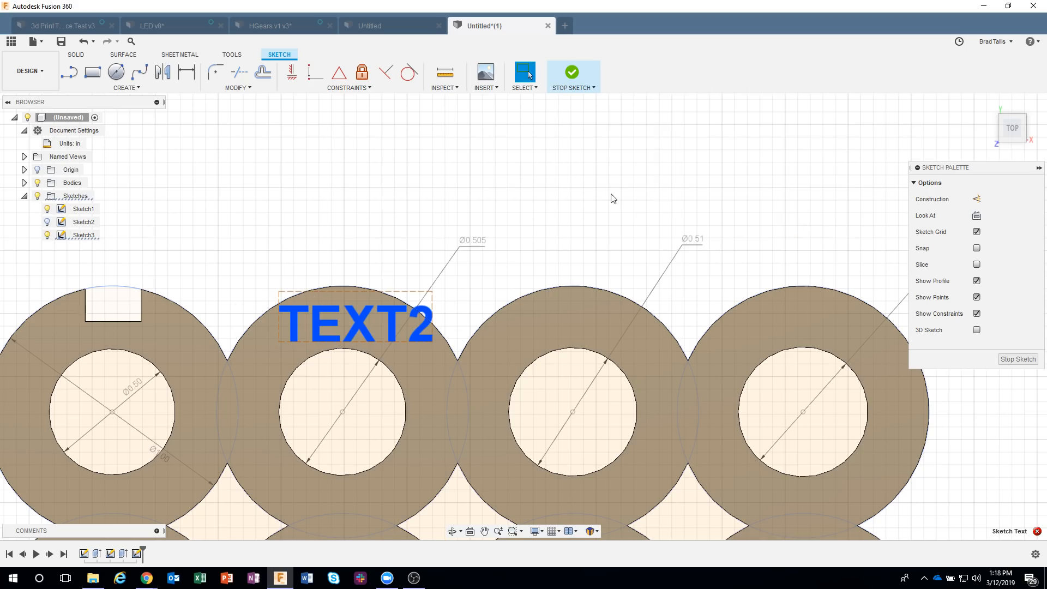
click(577, 83)
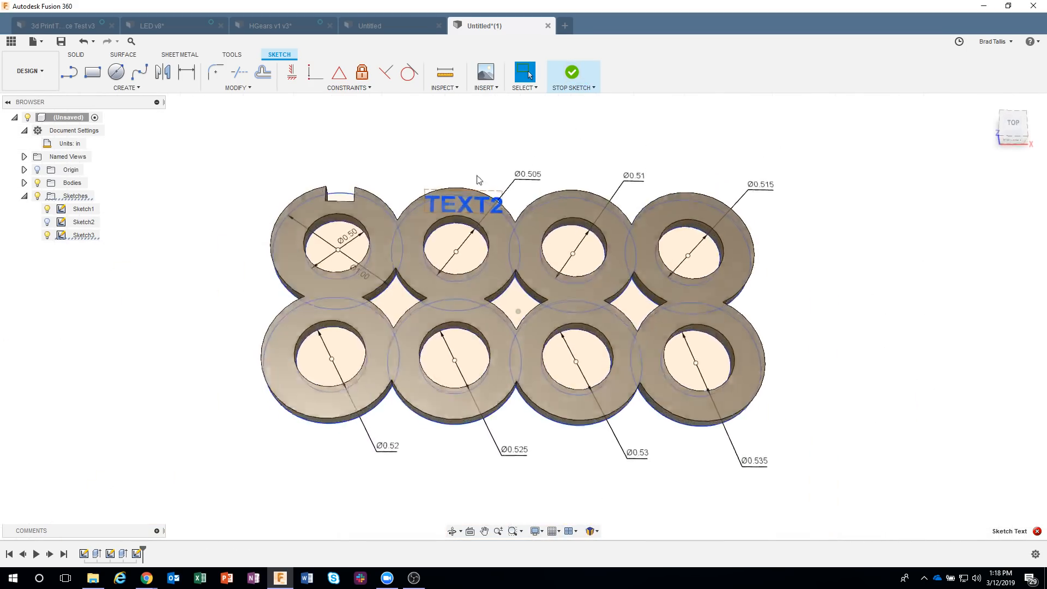
right_click(459, 201)
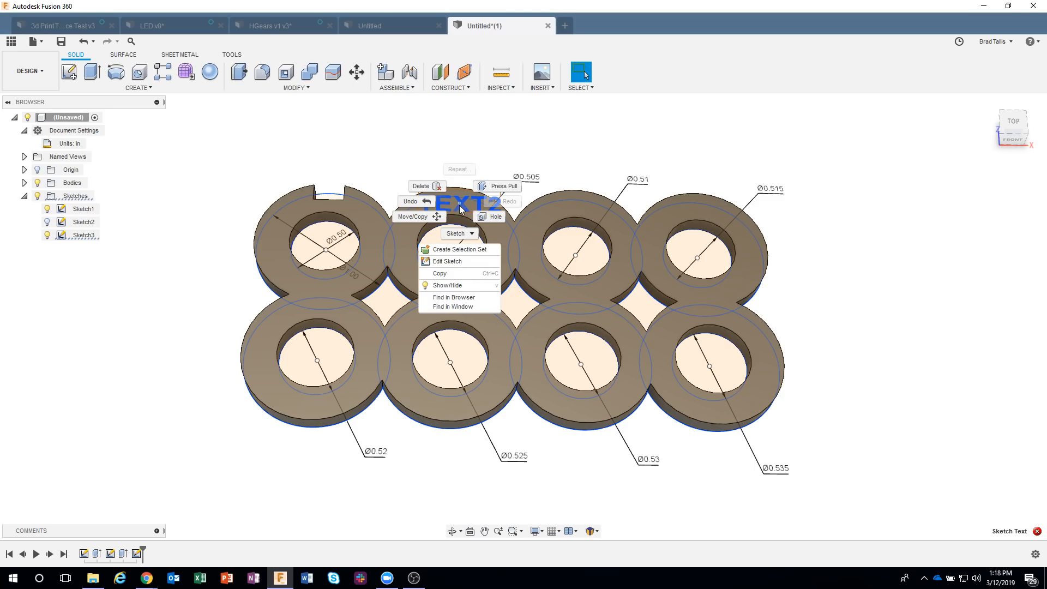
key(Escape)
scroll(439, 202, up, 5)
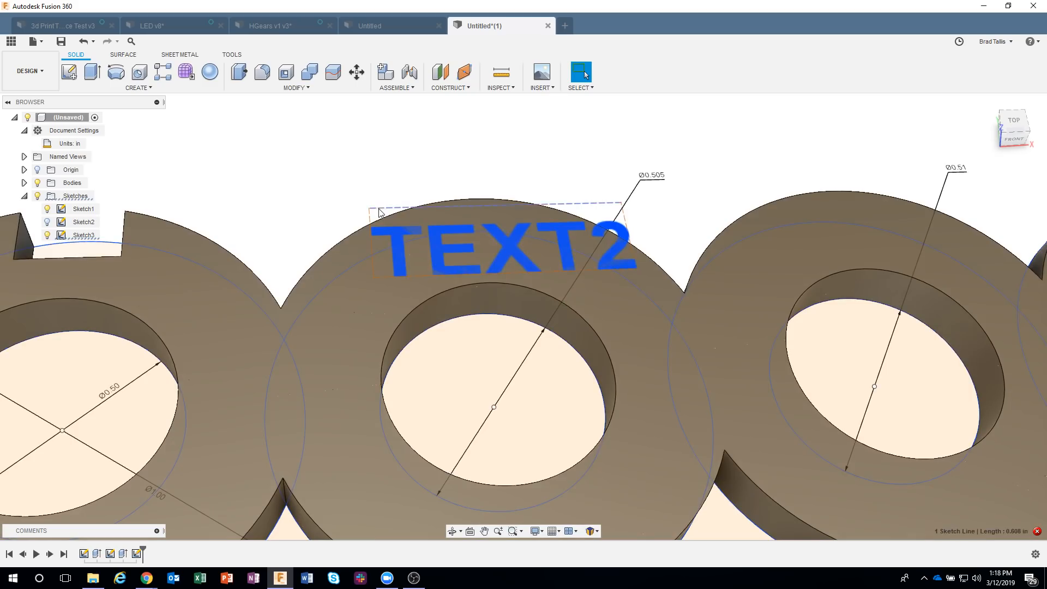
right_click(384, 233)
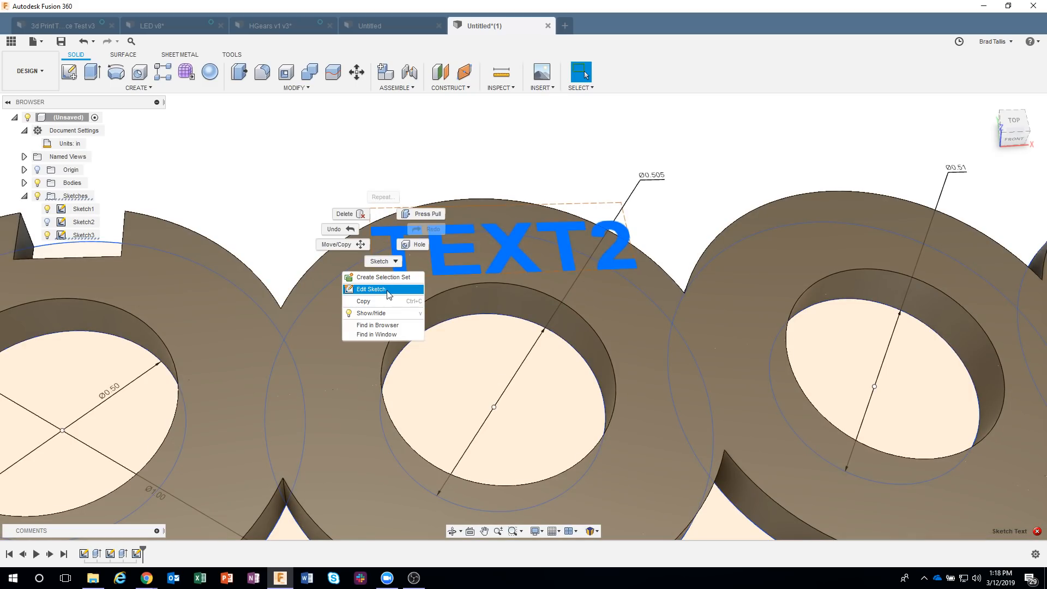
click(402, 183)
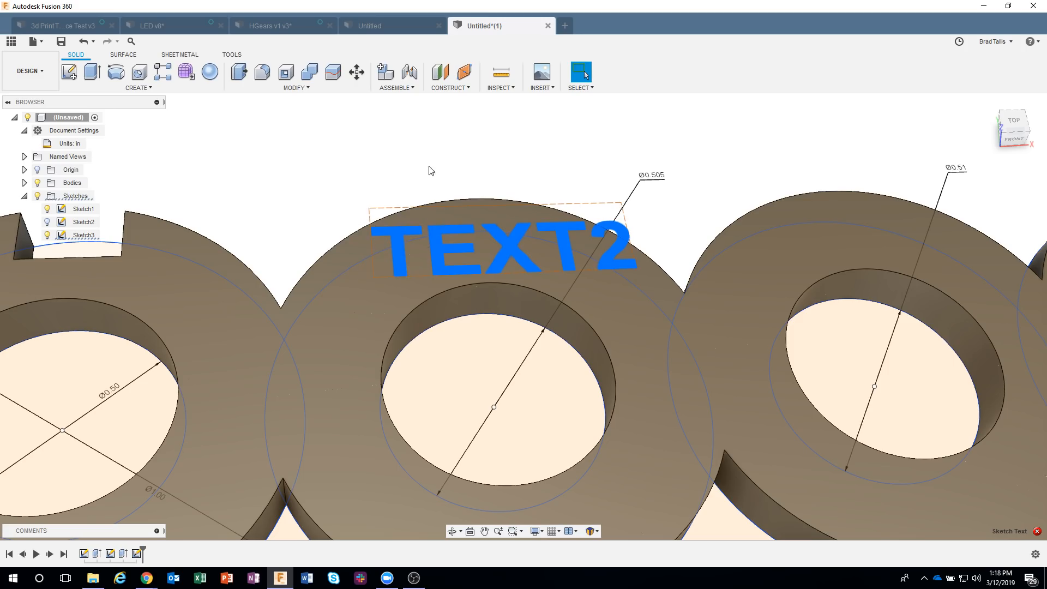
click(437, 157)
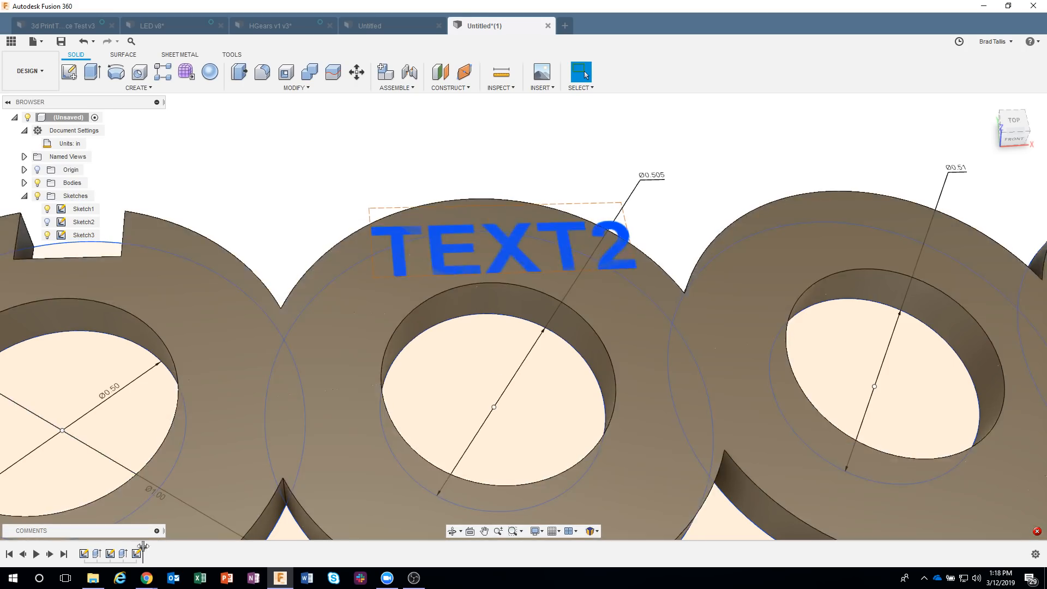
- Reopen the text sketch and explode "TEXT2" above the second ring's hole into separate letter outlines
double_click(137, 554)
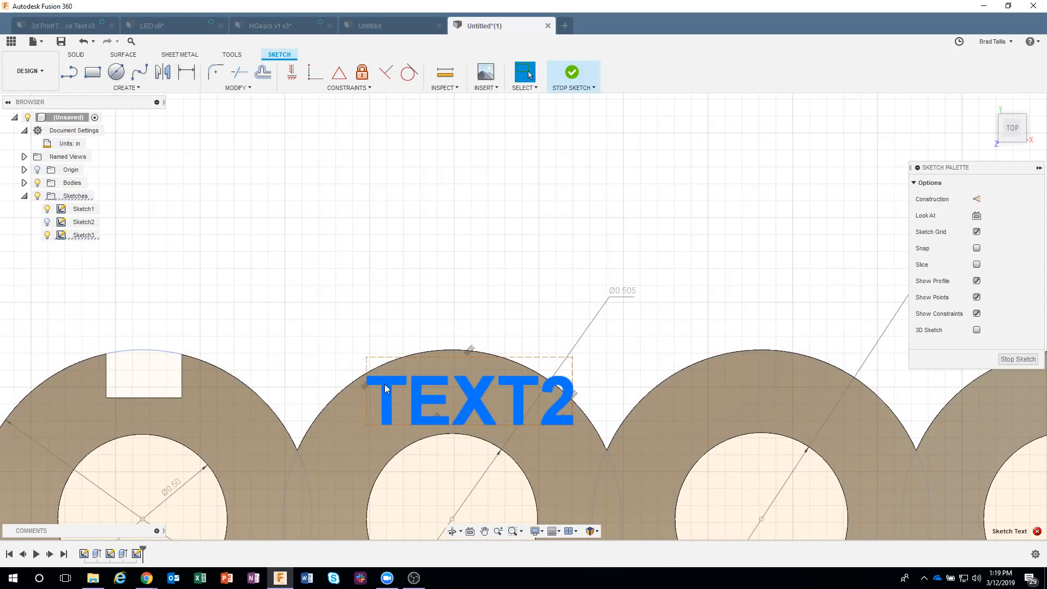
right_click(385, 385)
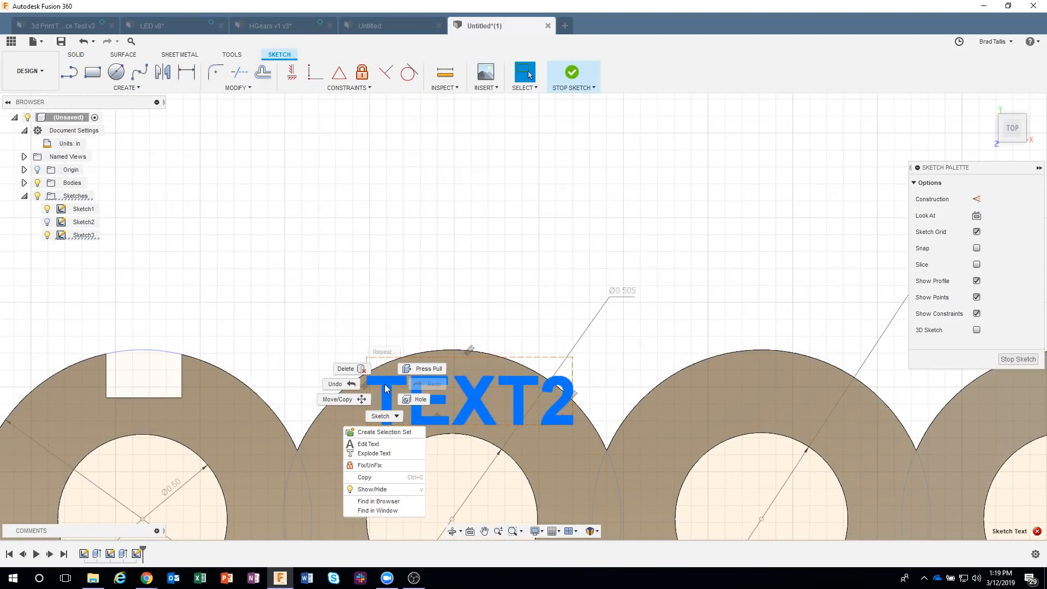
click(381, 456)
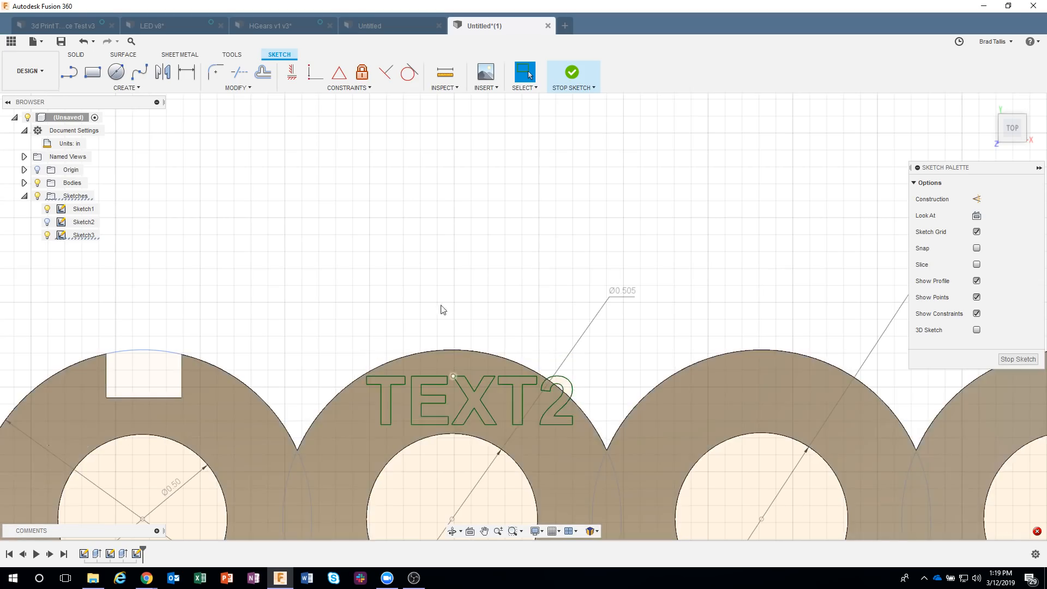
scroll(589, 349, up, 2)
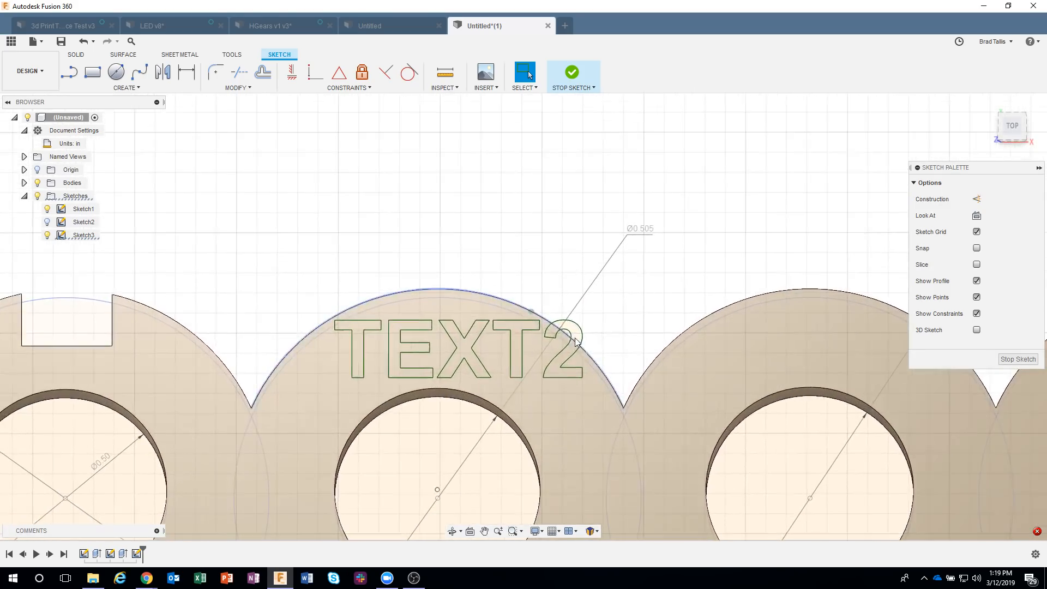
scroll(577, 336, up, 1)
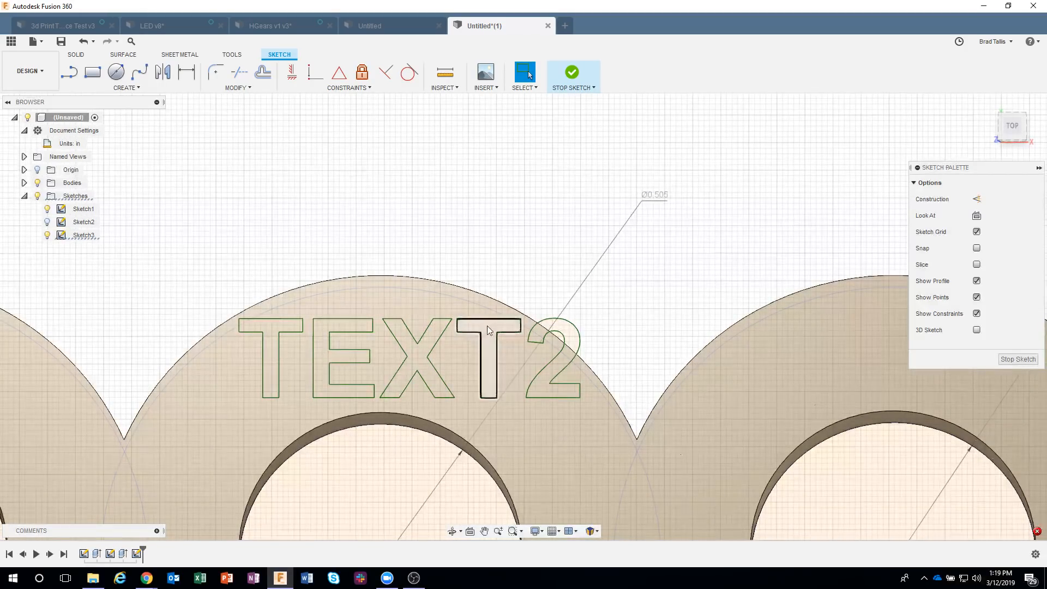
- Check the commands available for the exploded second T, finish the sketch and undo the text explosion
click(486, 325)
right_click(486, 325)
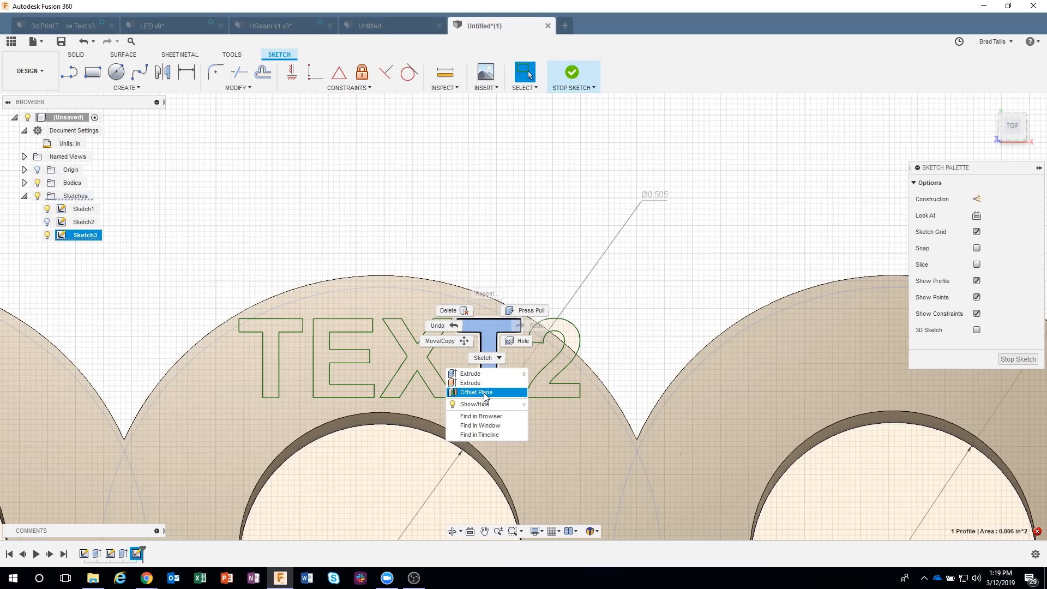
key(Escape)
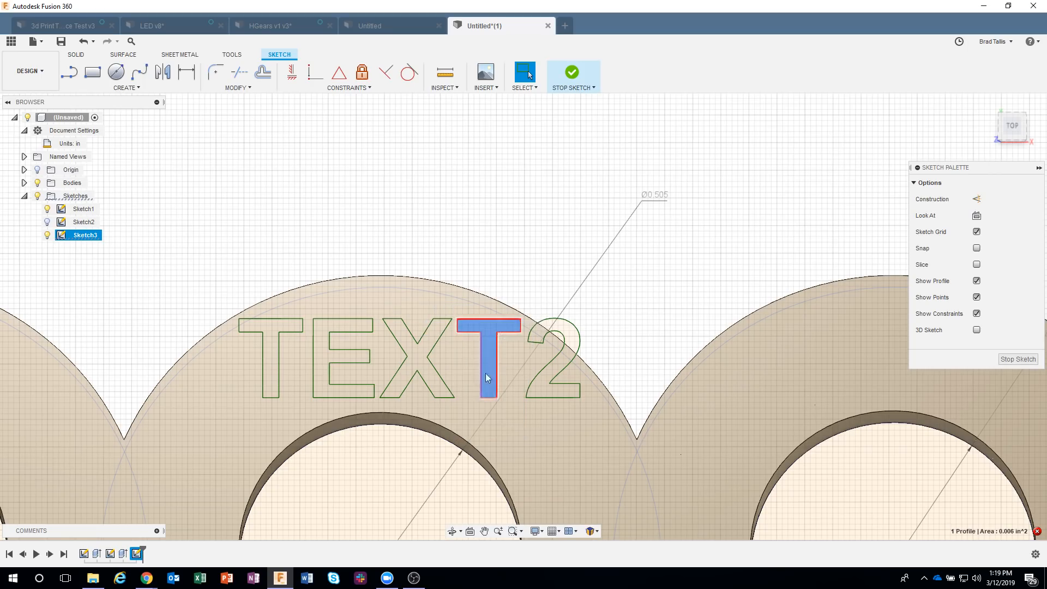
key(Escape)
click(572, 72)
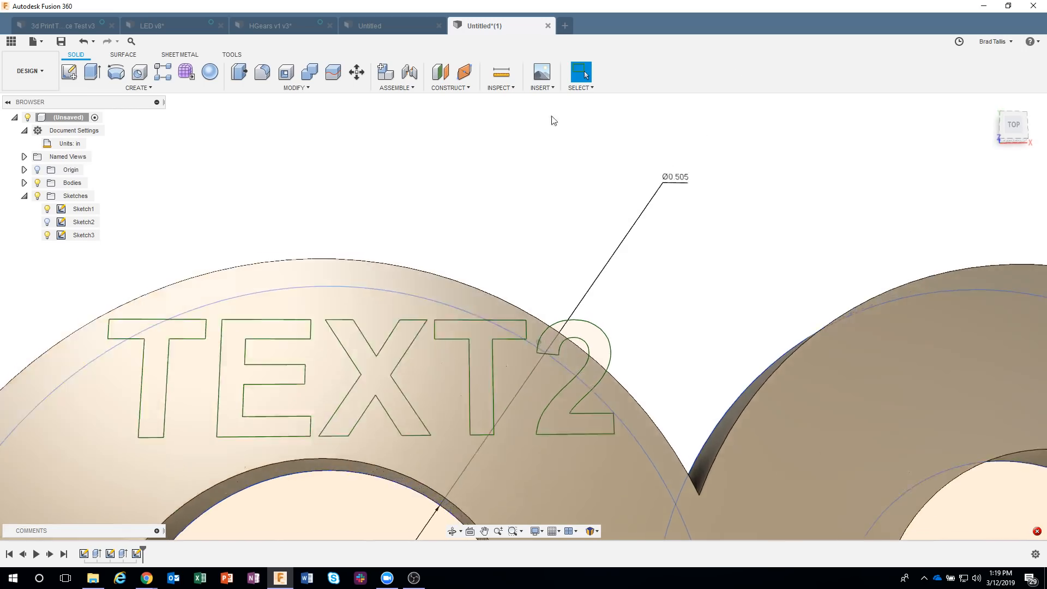
click(83, 41)
click(83, 41)
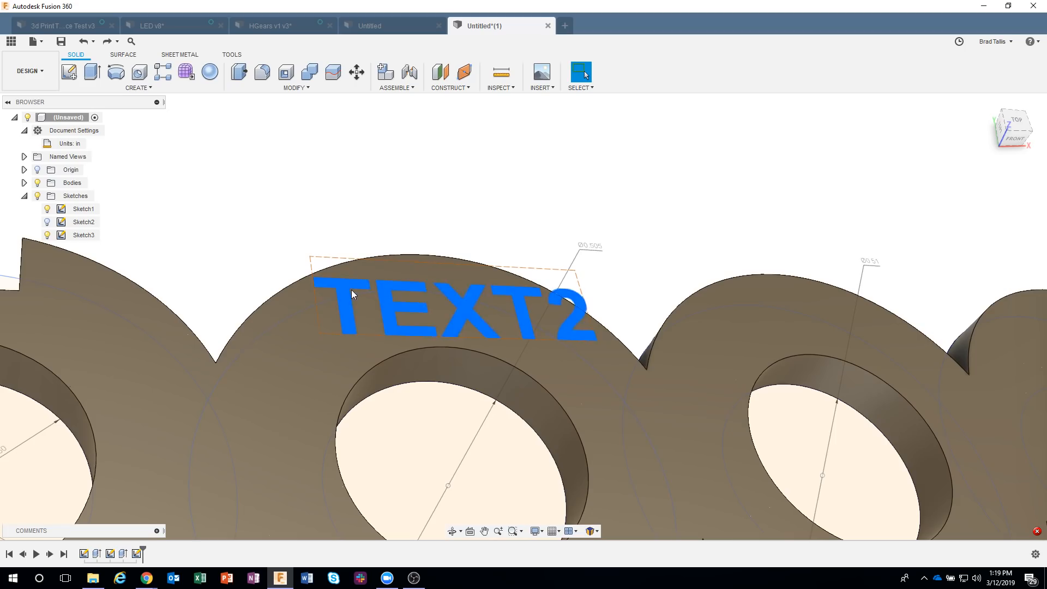
- Extrude "TEXT2" upward from the plate's top face by about 0.048 in as a join, and hide all sketches
right_click(348, 288)
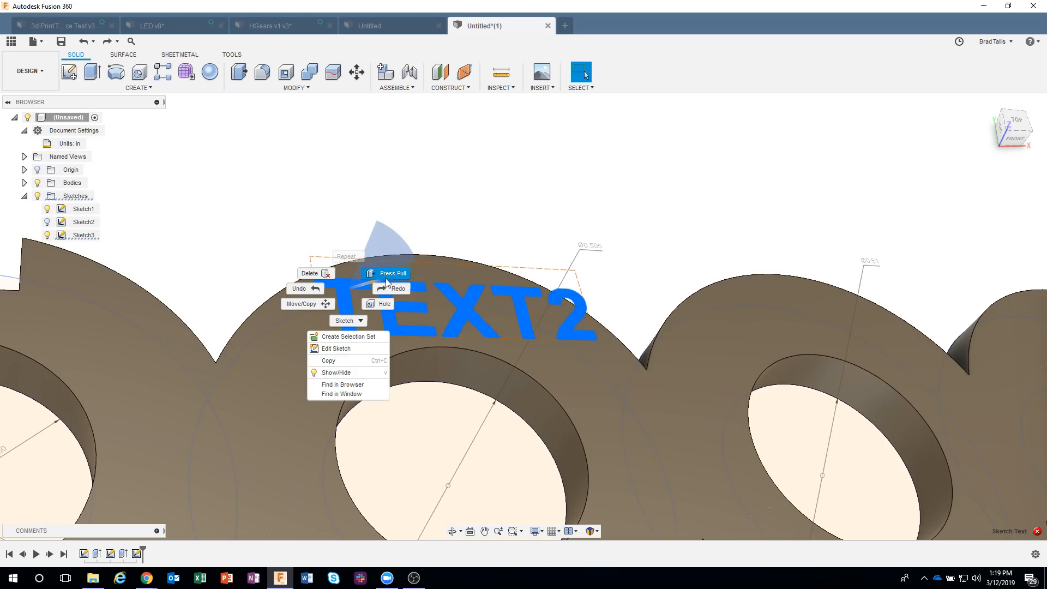
click(410, 273)
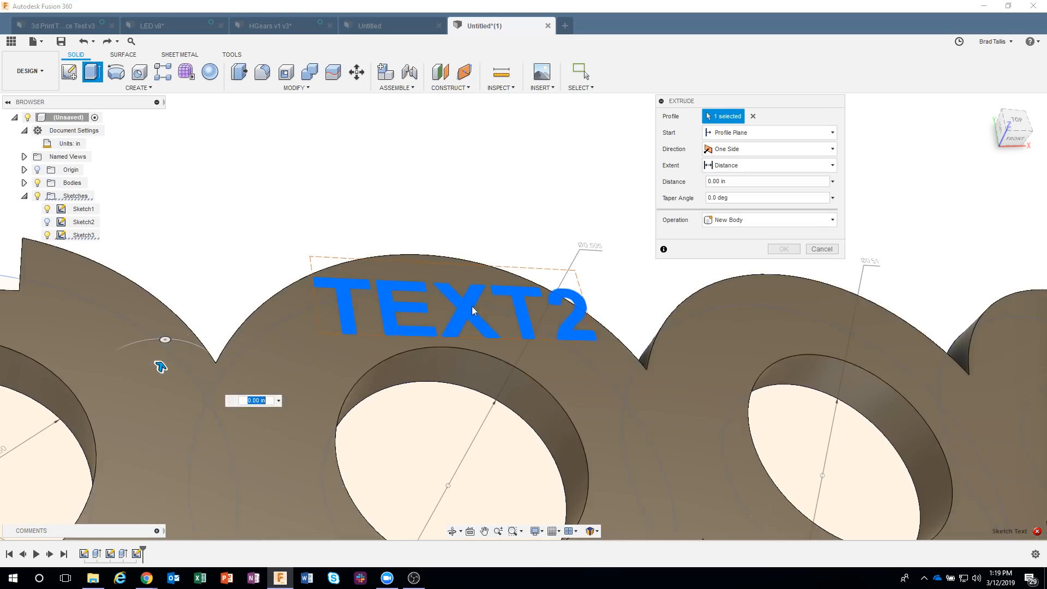
drag(160, 363, 166, 350)
drag(168, 350, 163, 351)
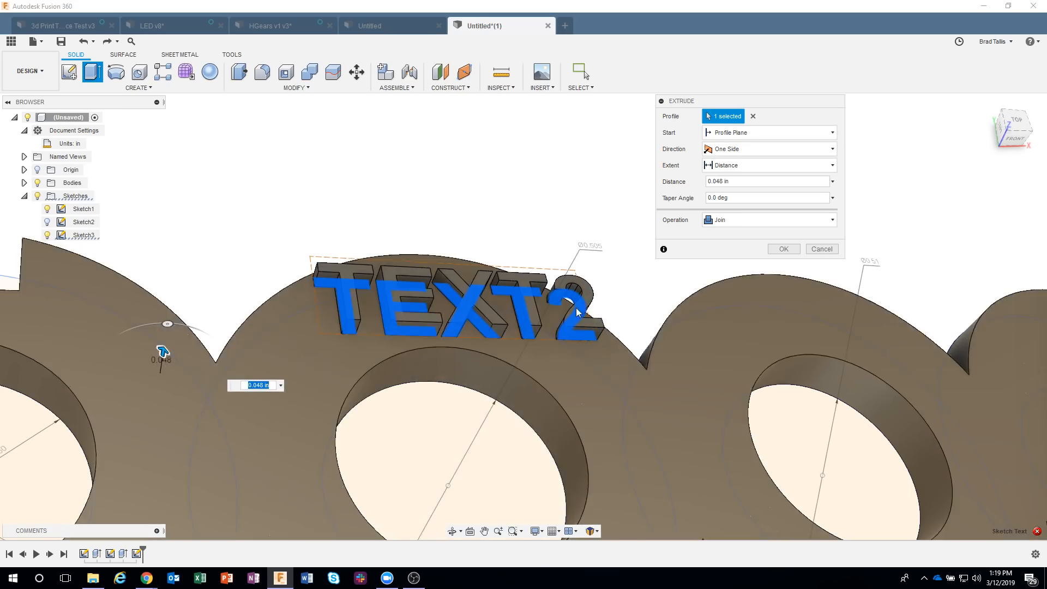
shift+middle_drag(556, 221, 420, 374)
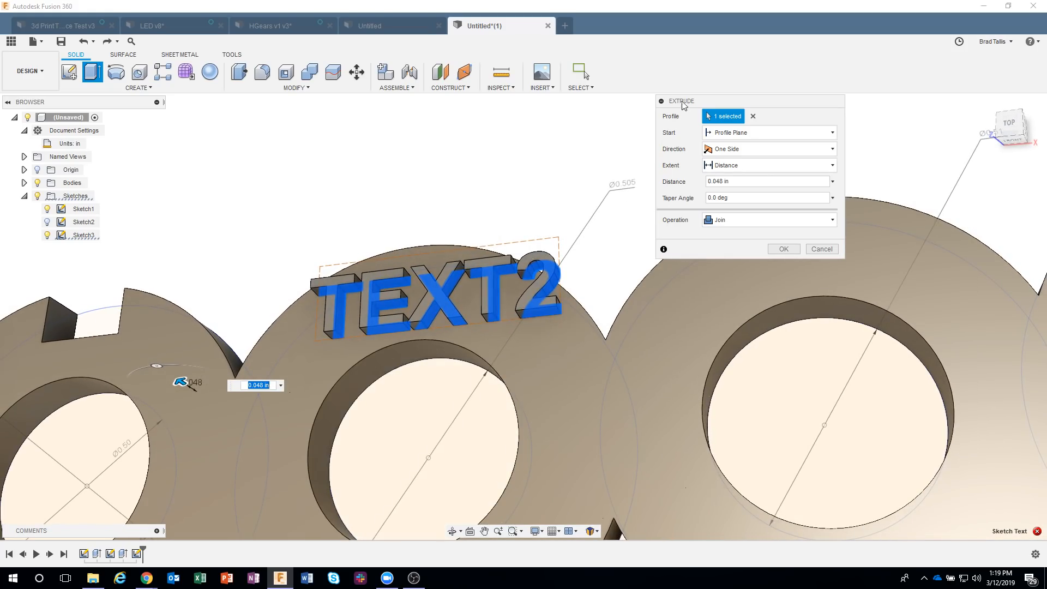
shift+middle_drag(593, 147, 829, 253)
click(796, 249)
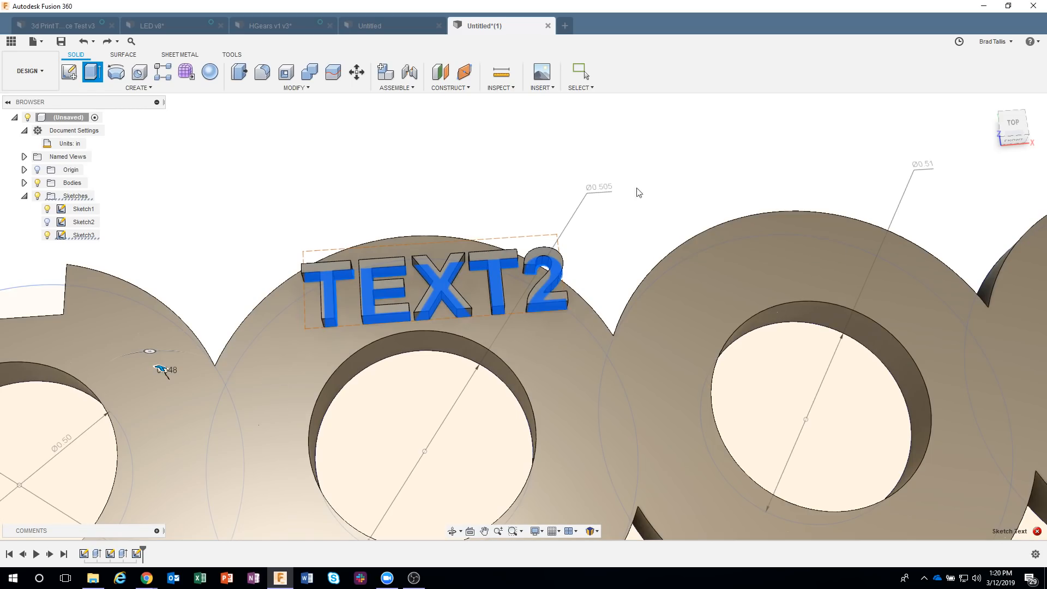
shift+middle_drag(603, 168, 829, 355)
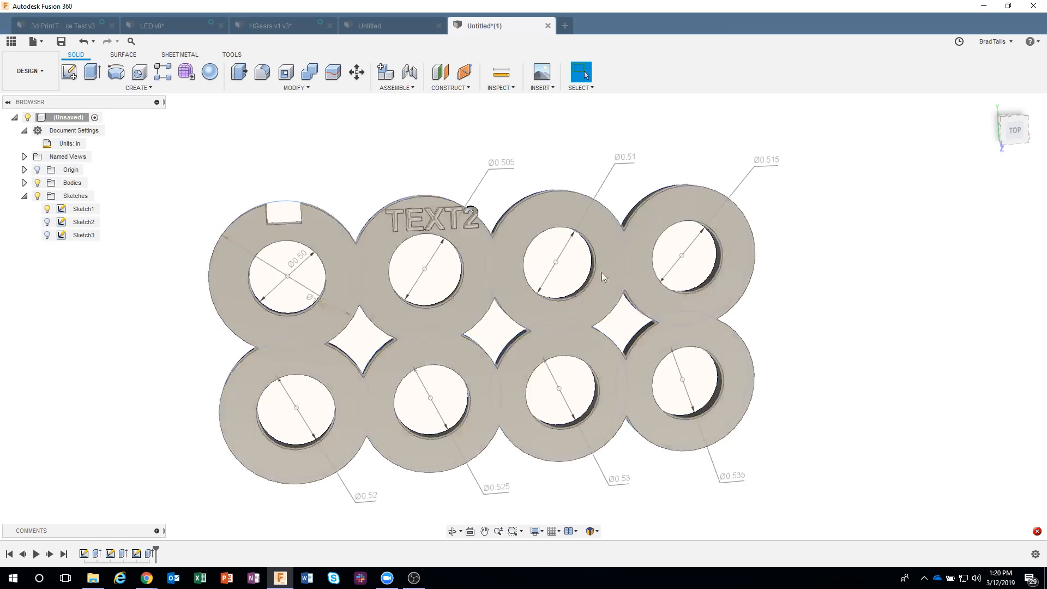
click(37, 195)
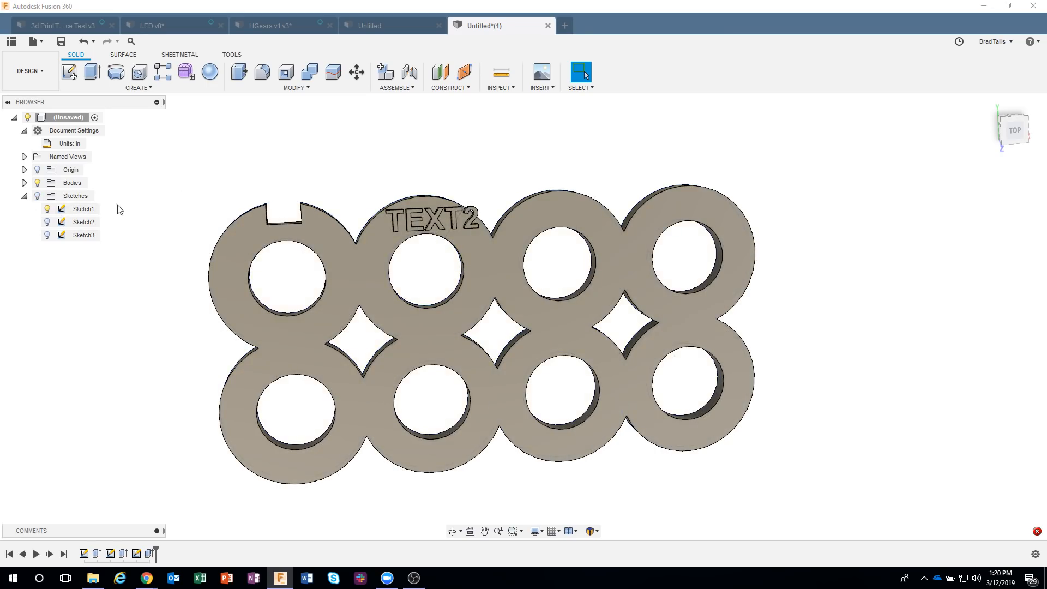
shift+middle_drag(820, 458, 846, 403)
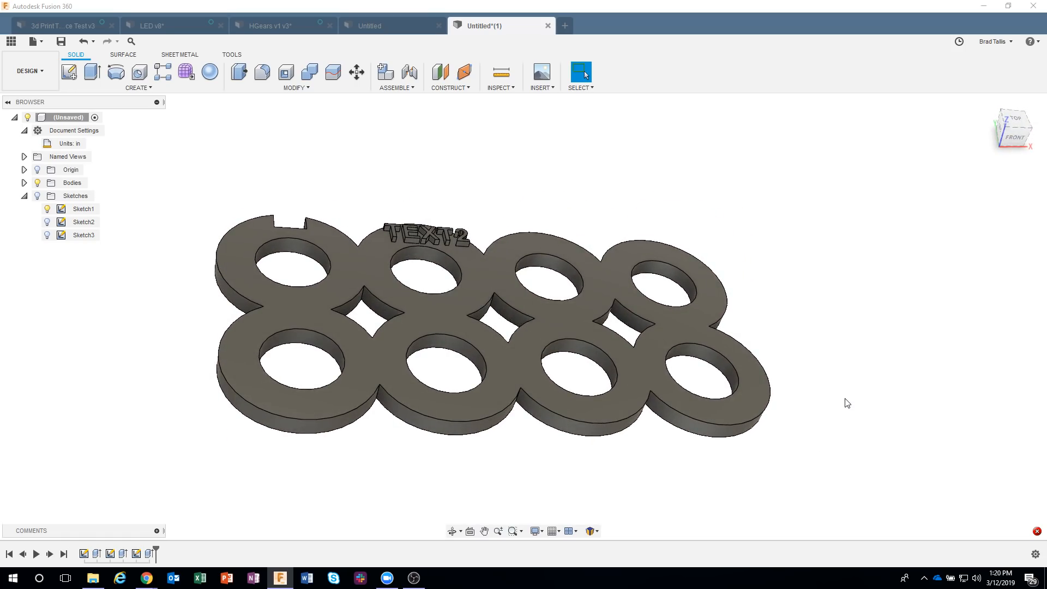
key(F6)
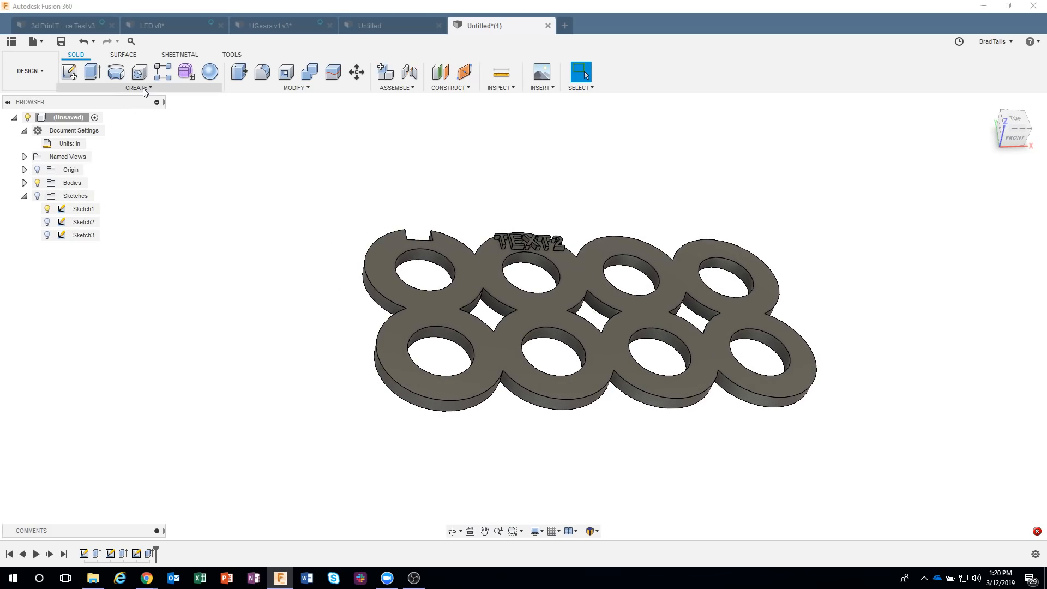
- Start a sketch on the horizontal XY origin plane and draw a 1.5 in diameter circle behind the plate's upper row
click(68, 71)
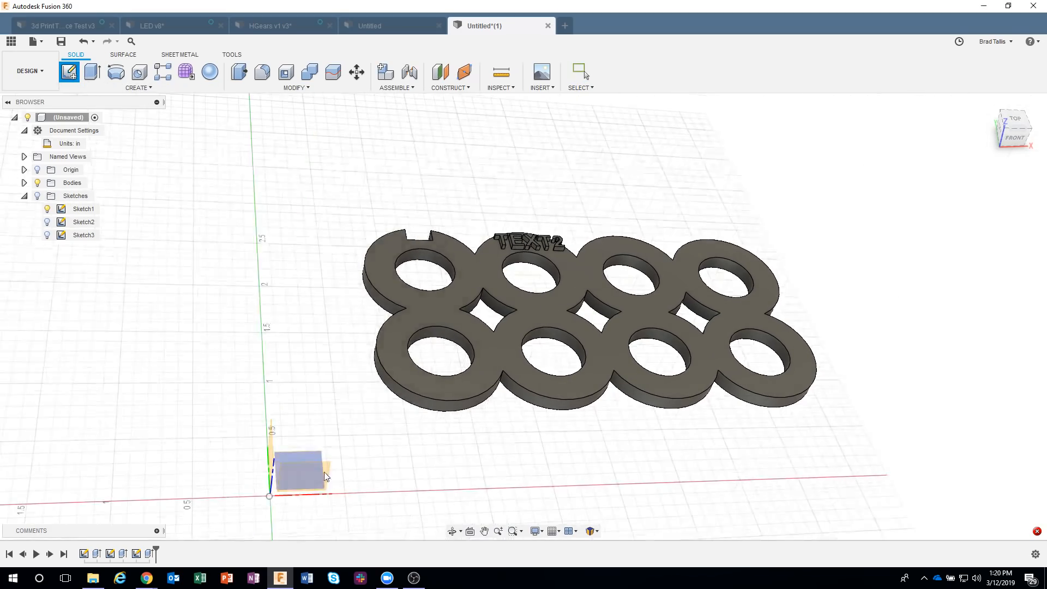
click(300, 457)
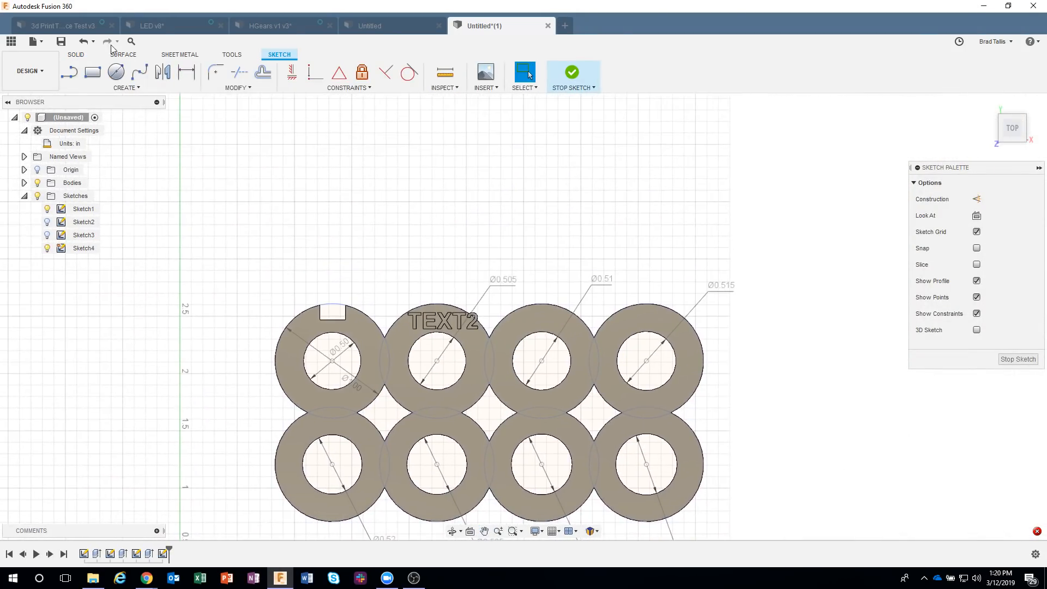
click(116, 71)
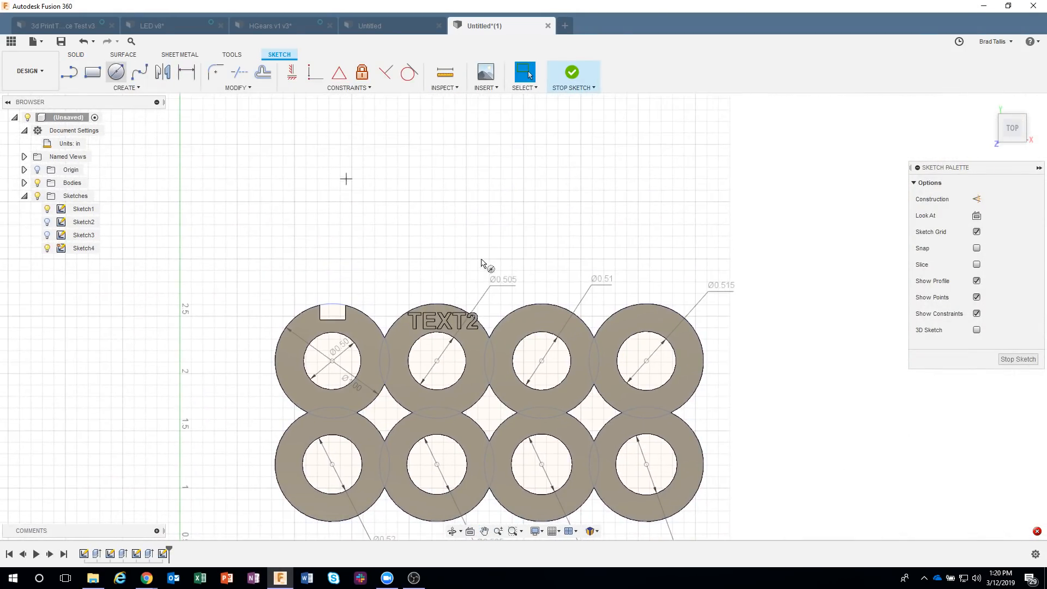
click(486, 190)
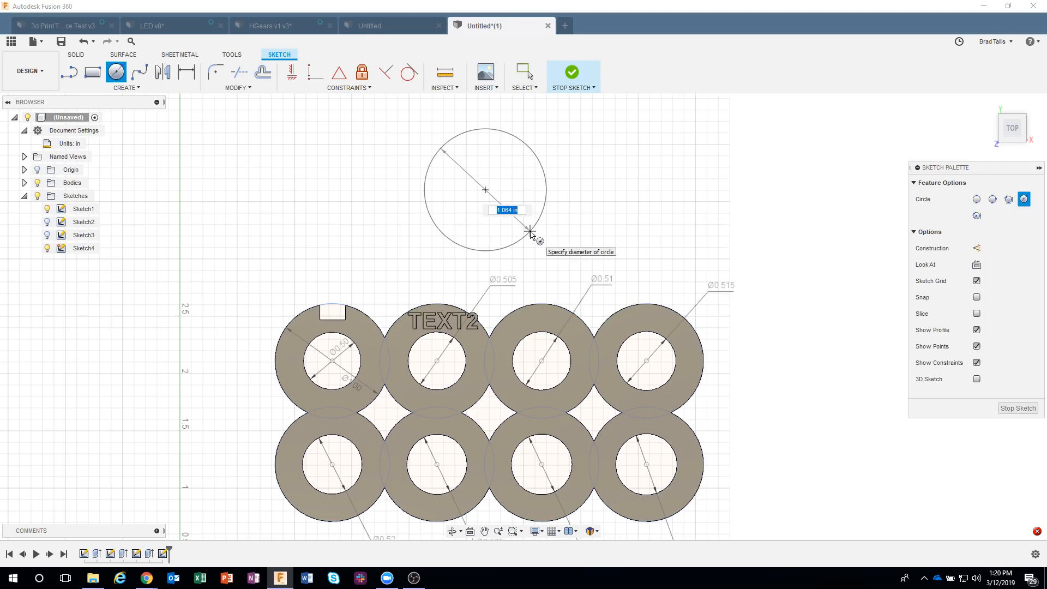
text(1.5)
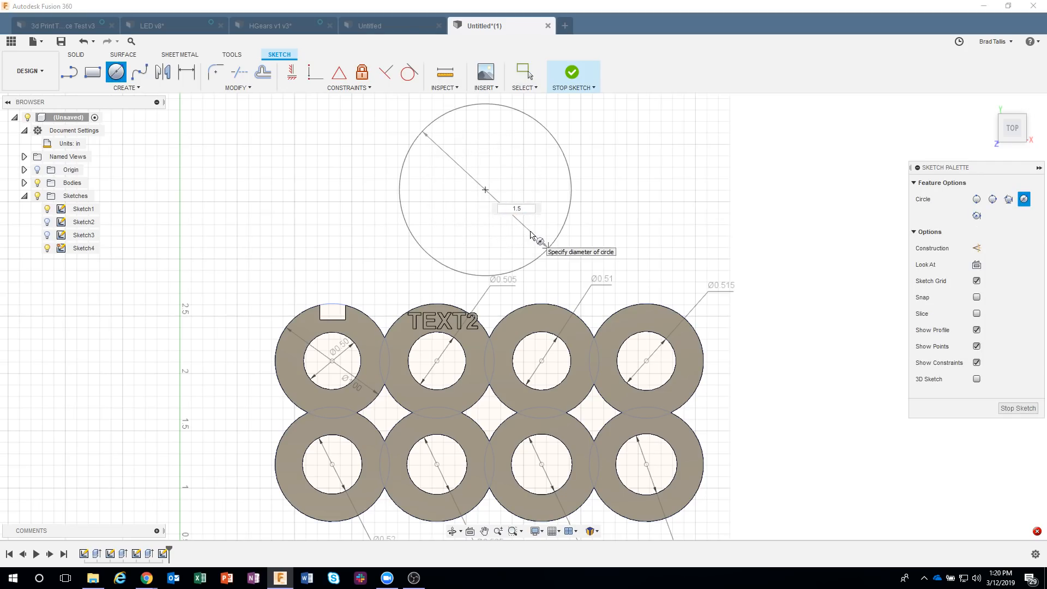
key(Return)
key(Escape)
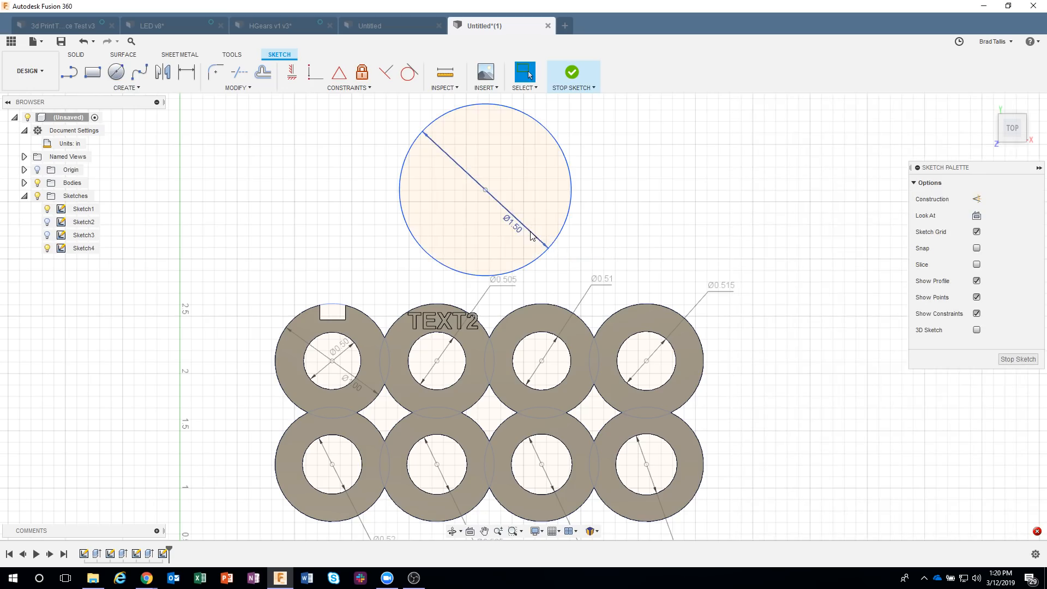
- Add a concentric 0.5 in diameter circle inside the 1.5 in circle and finish the sketch
key(c)
click(486, 188)
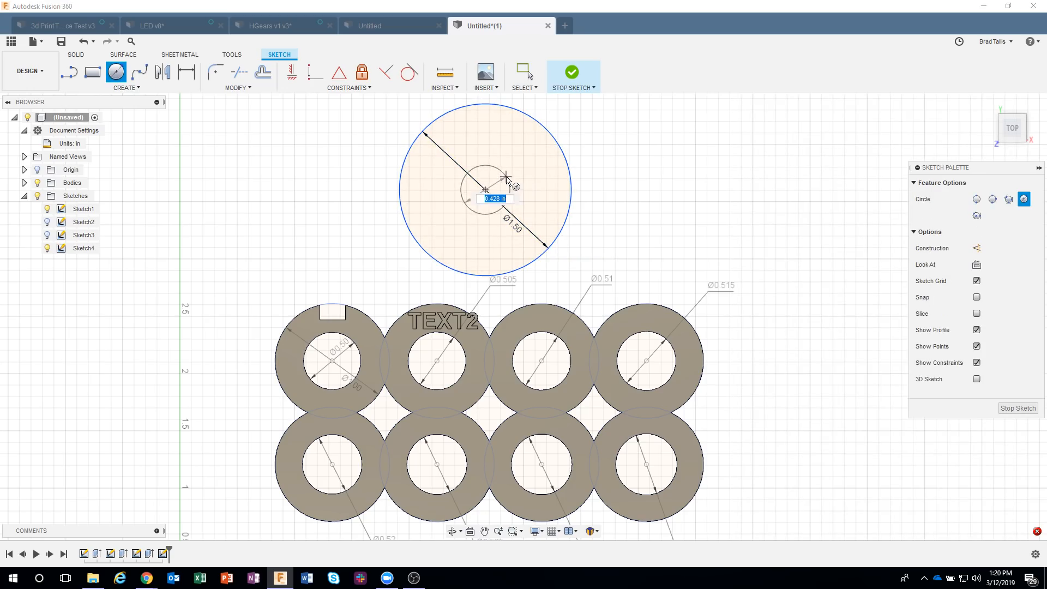
text(0.5)
key(Return)
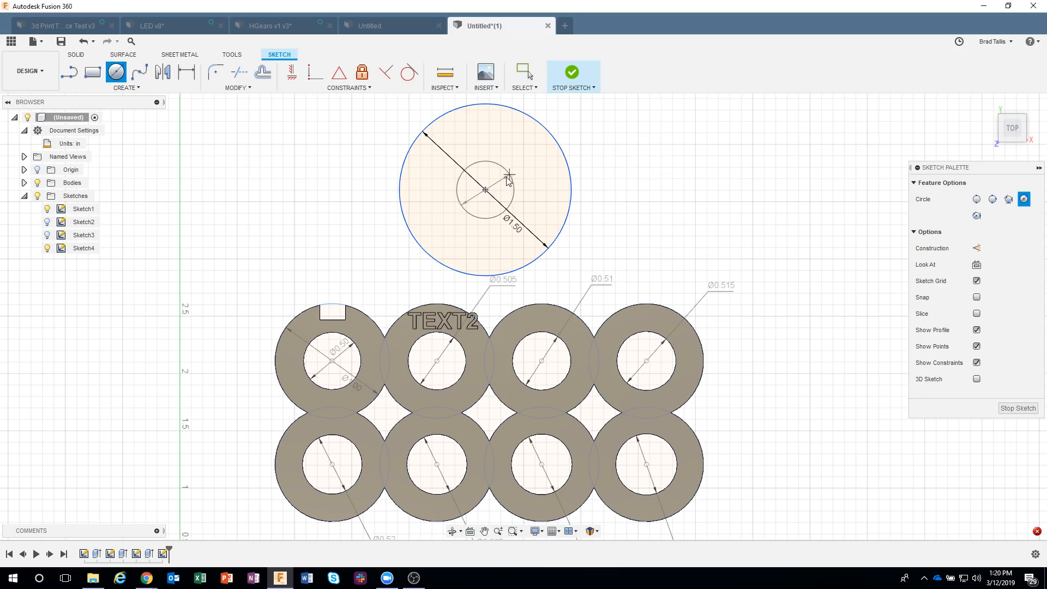
key(Escape)
click(571, 72)
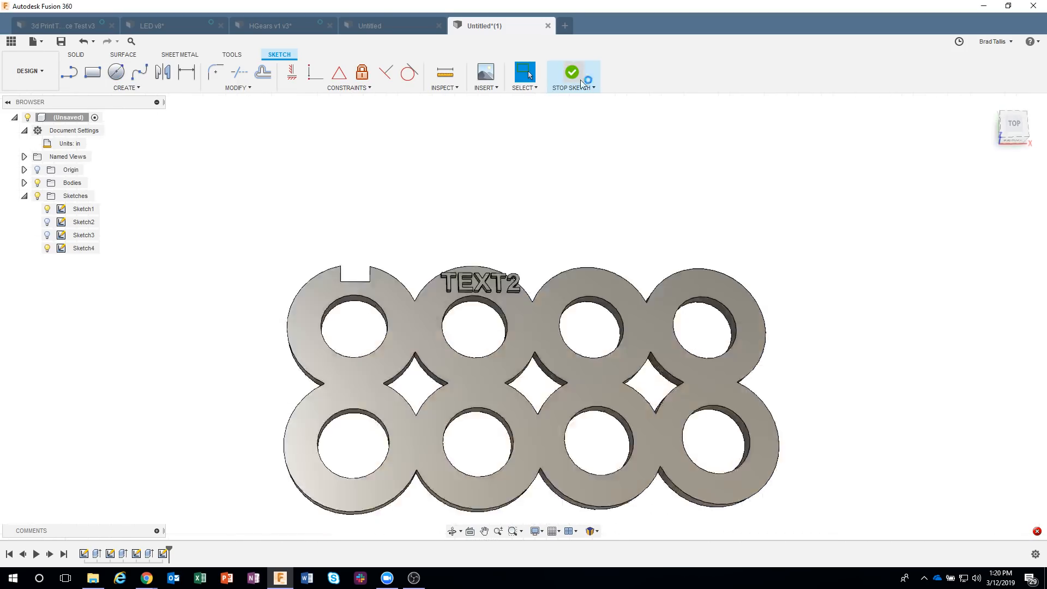
- Show the sketches and extrude both circle profiles 0.125 in as a new body, forming a solid disc
click(37, 196)
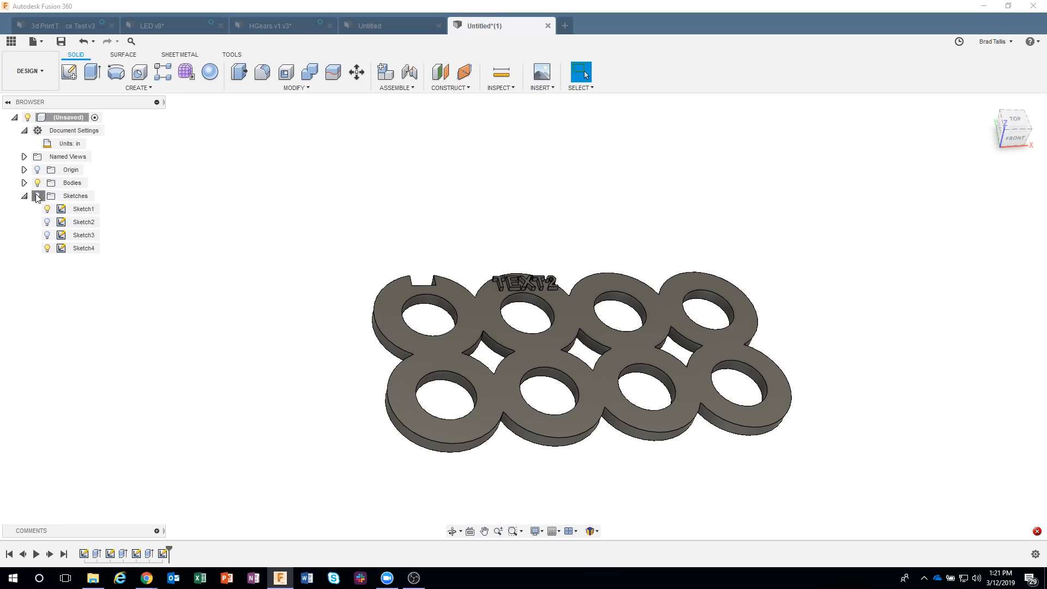
click(485, 225)
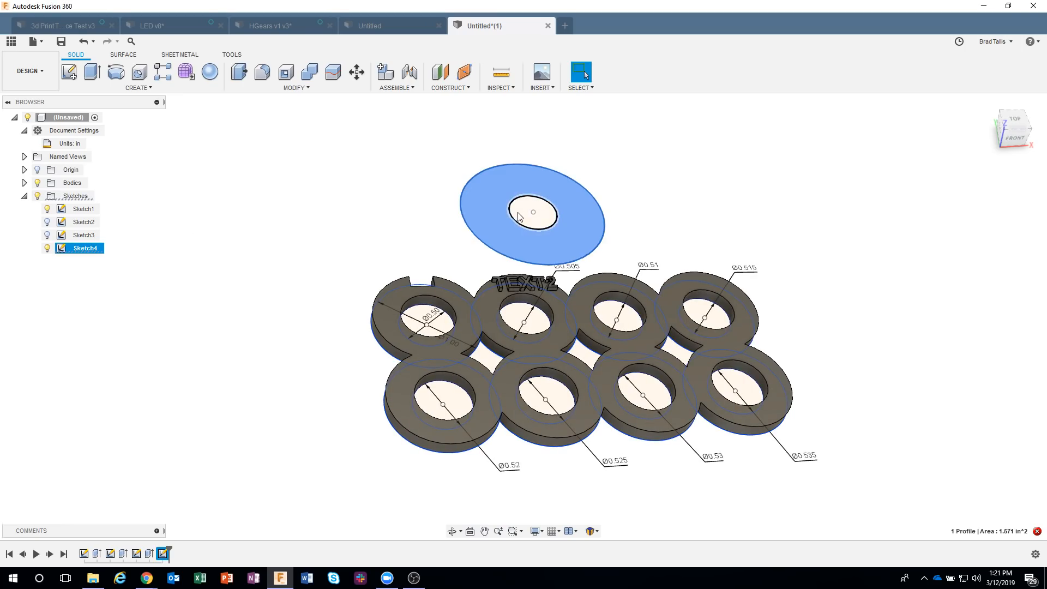
ctrl+click(518, 213)
right_click(518, 217)
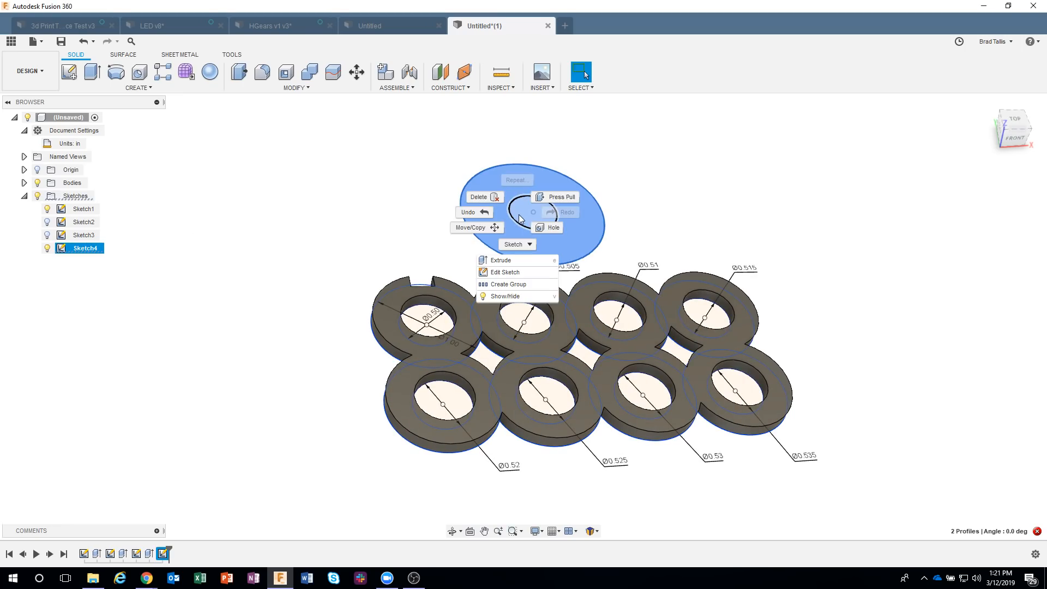
click(511, 259)
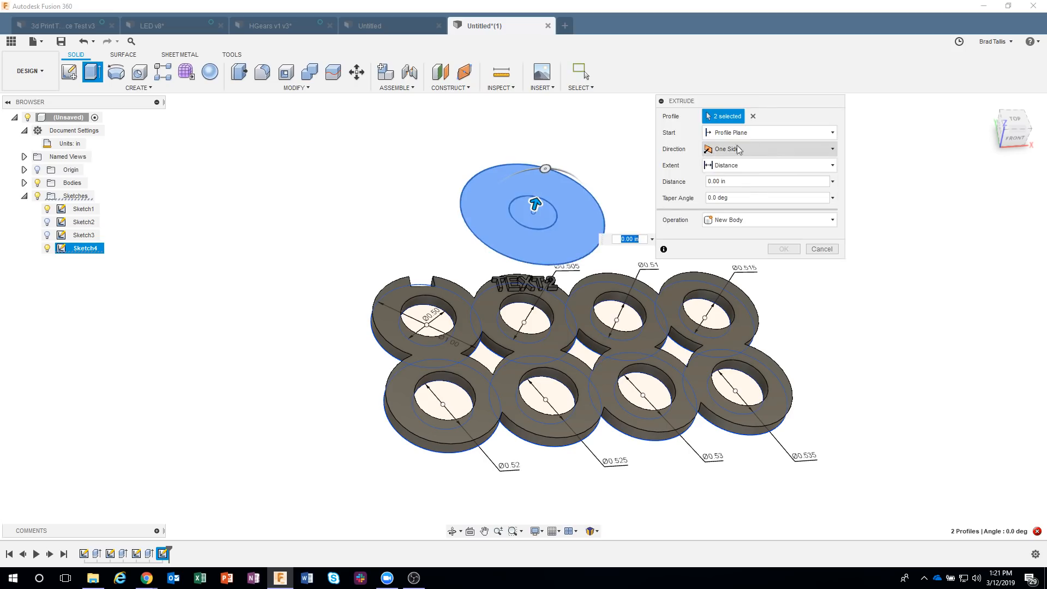
click(738, 183)
drag(738, 184, 695, 184)
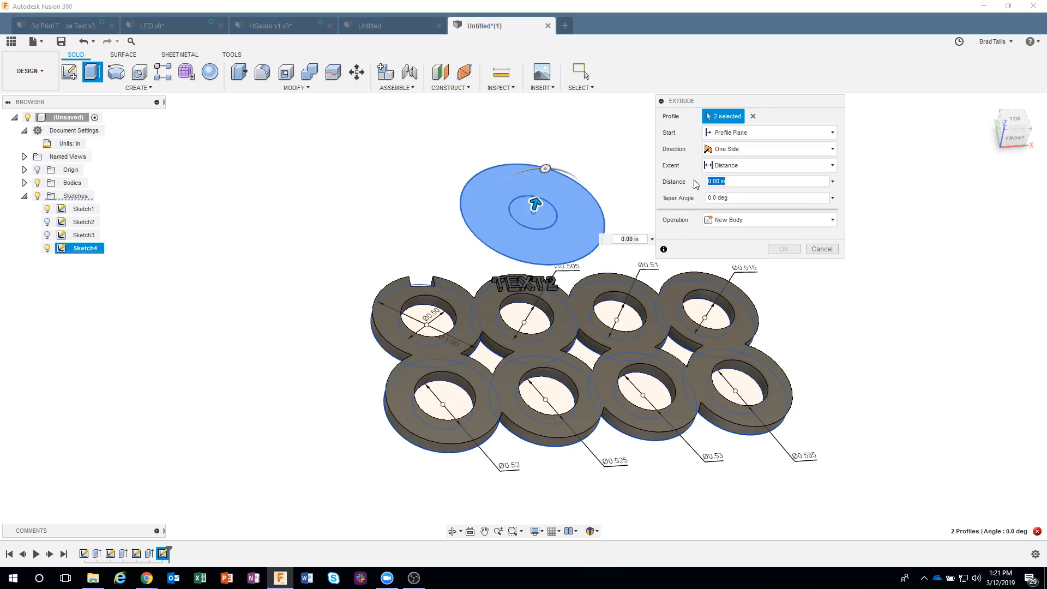
text(.125)
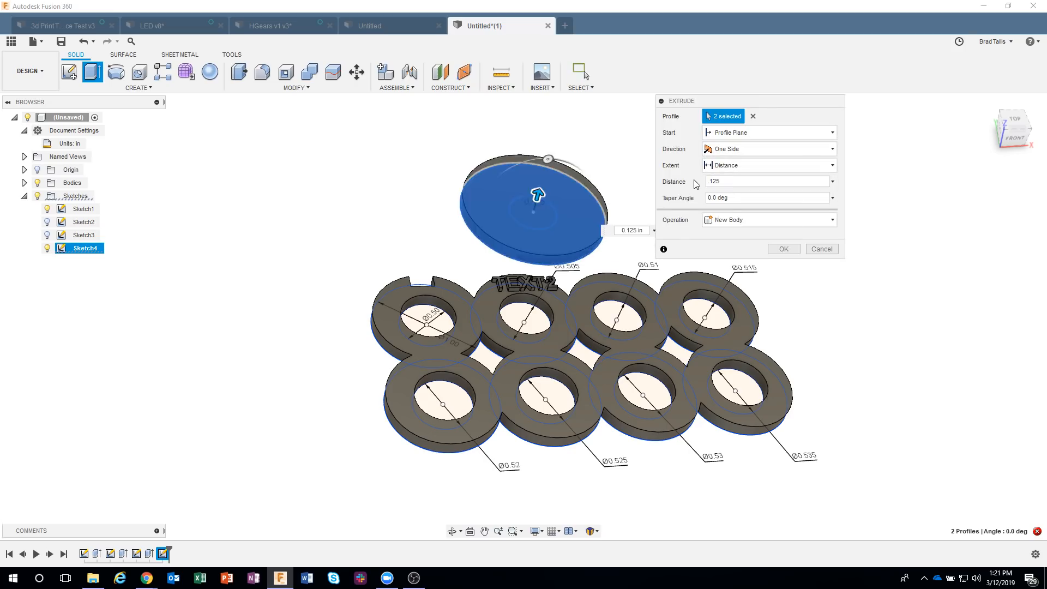
click(784, 248)
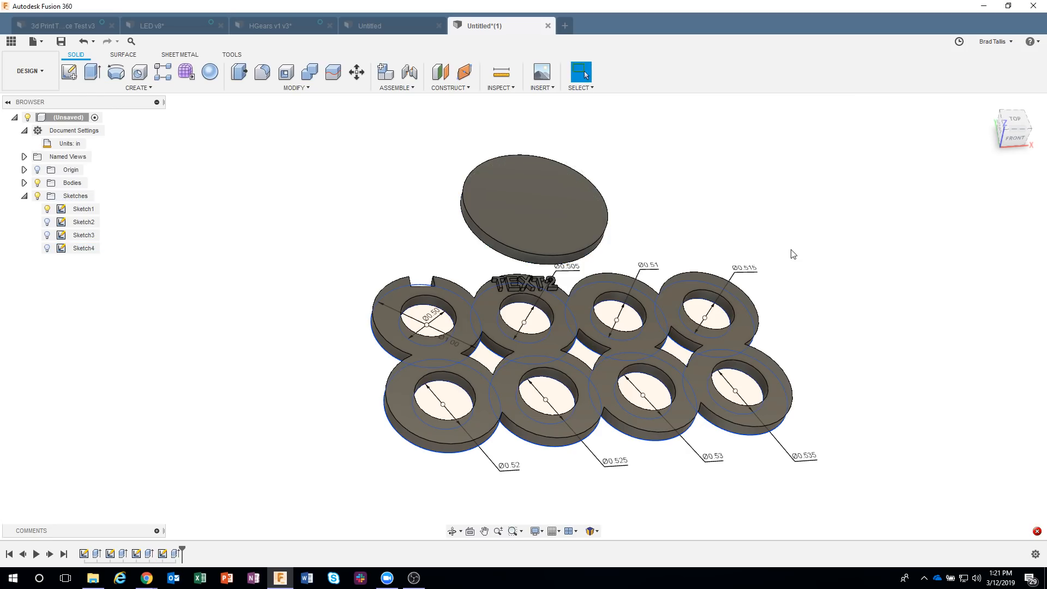
- Show the disc's sketch and extrude its inner 0.5 in circle profile upward, setting the distance to 1 in
click(48, 249)
mouse_move(523, 218)
shift+middle_down()
mouse_move(550, 281)
mouse_move(541, 314)
mouse_move(522, 310)
mouse_move(585, 300)
mouse_move(555, 219)
mouse_move(524, 225)
shift+middle_up()
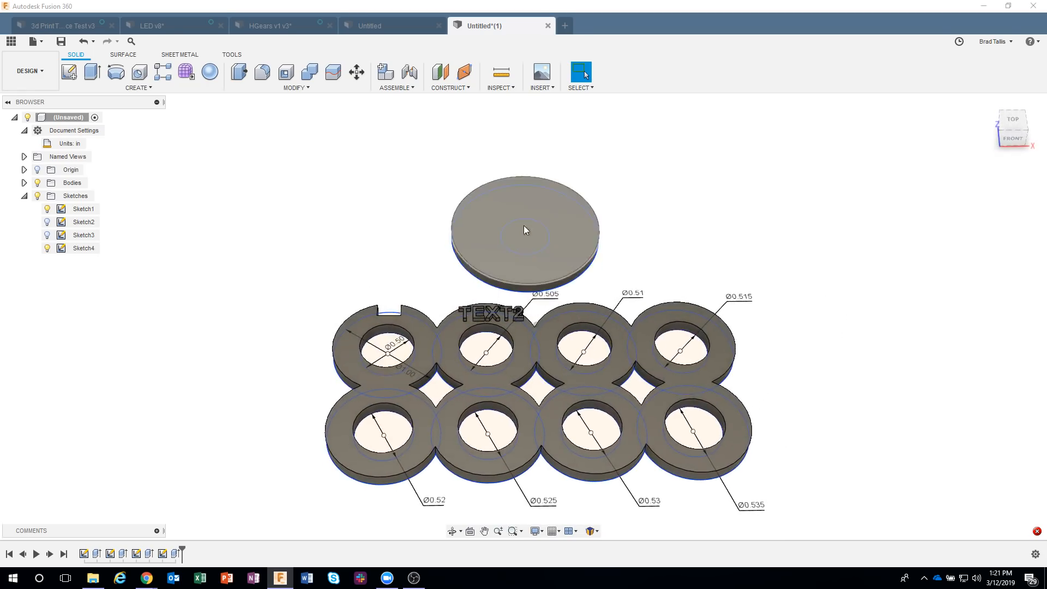
click(515, 235)
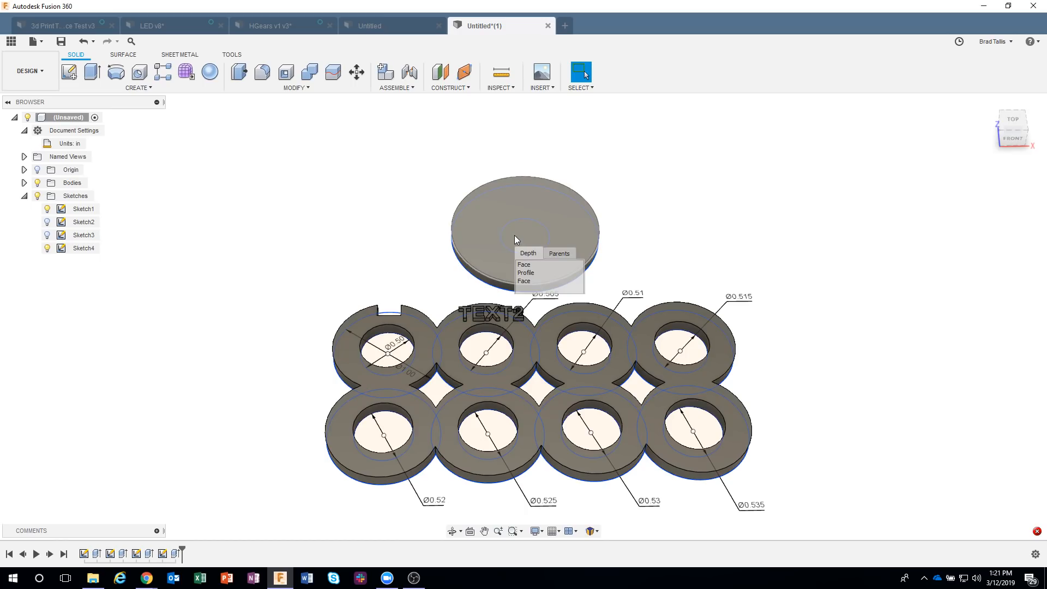
click(538, 272)
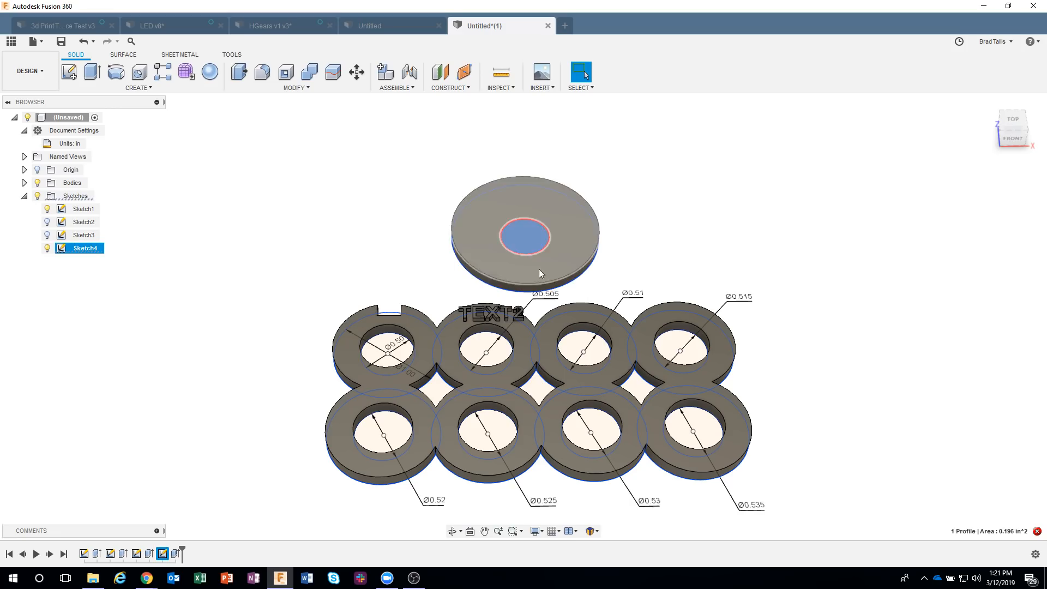
right_click(540, 240)
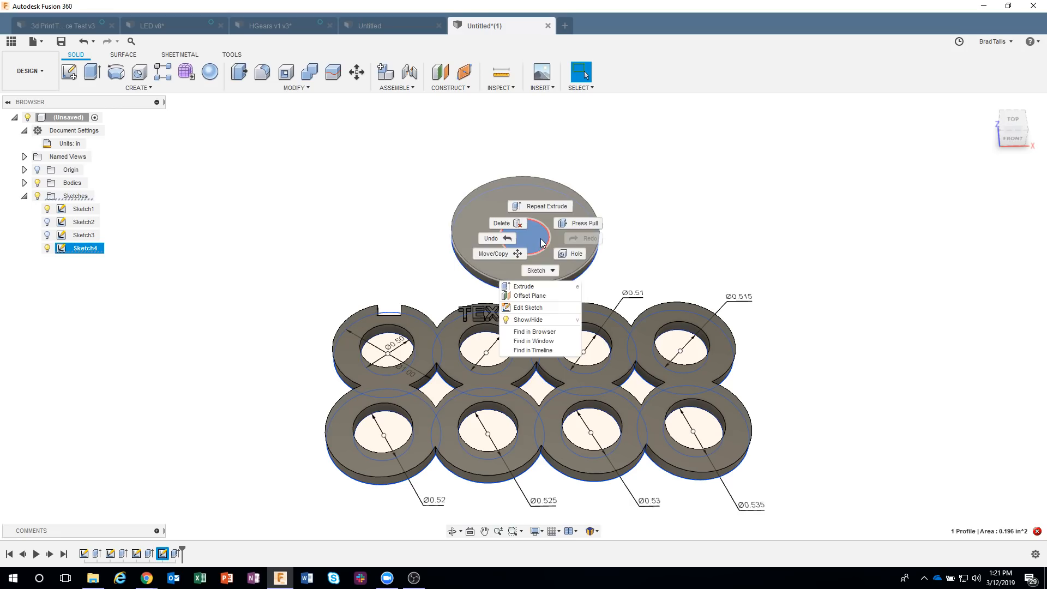
click(534, 285)
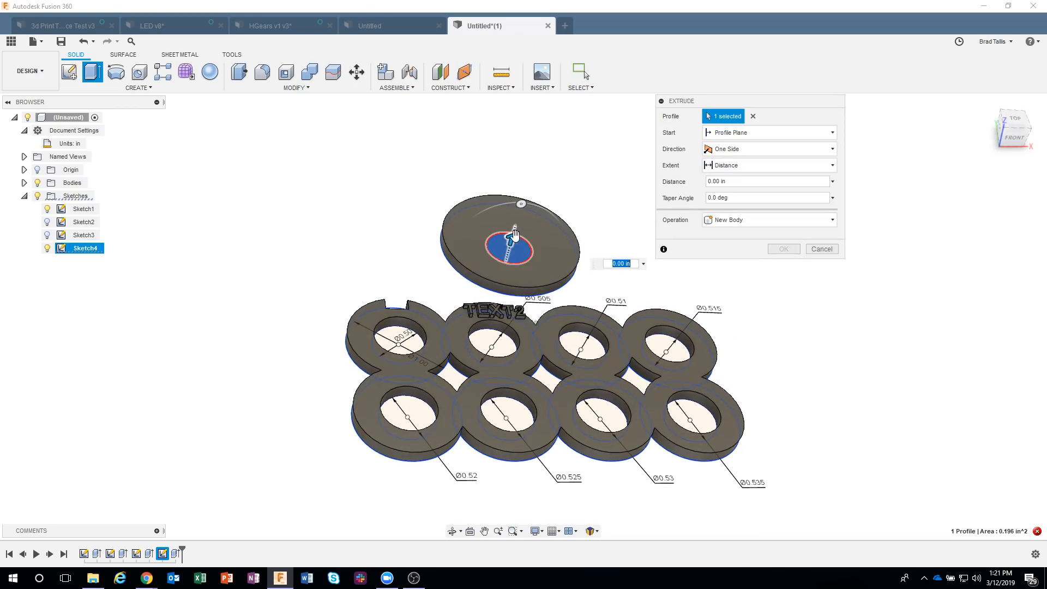
drag(525, 216, 526, 185)
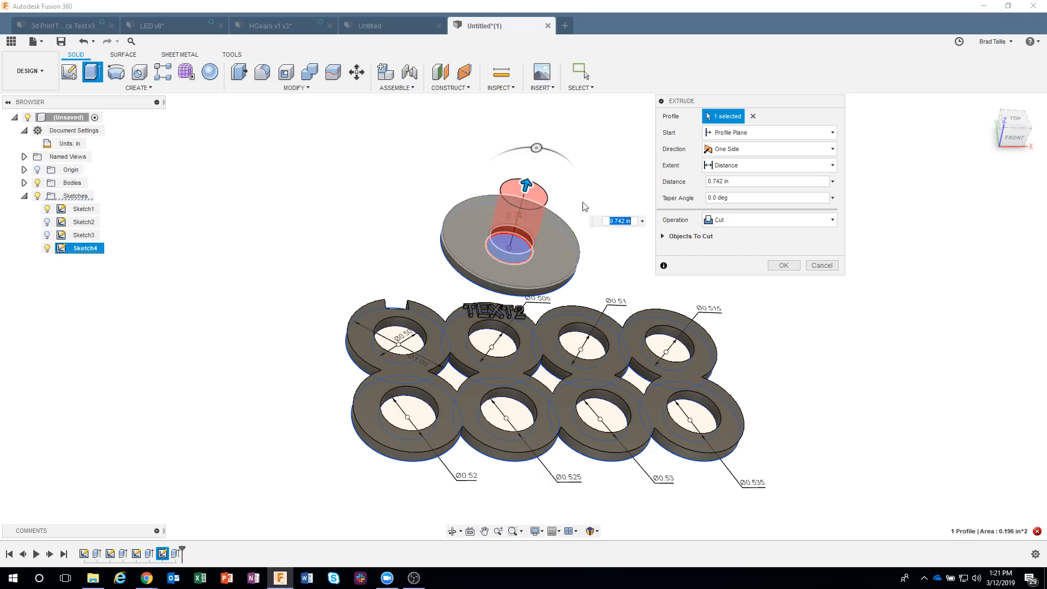
click(732, 180)
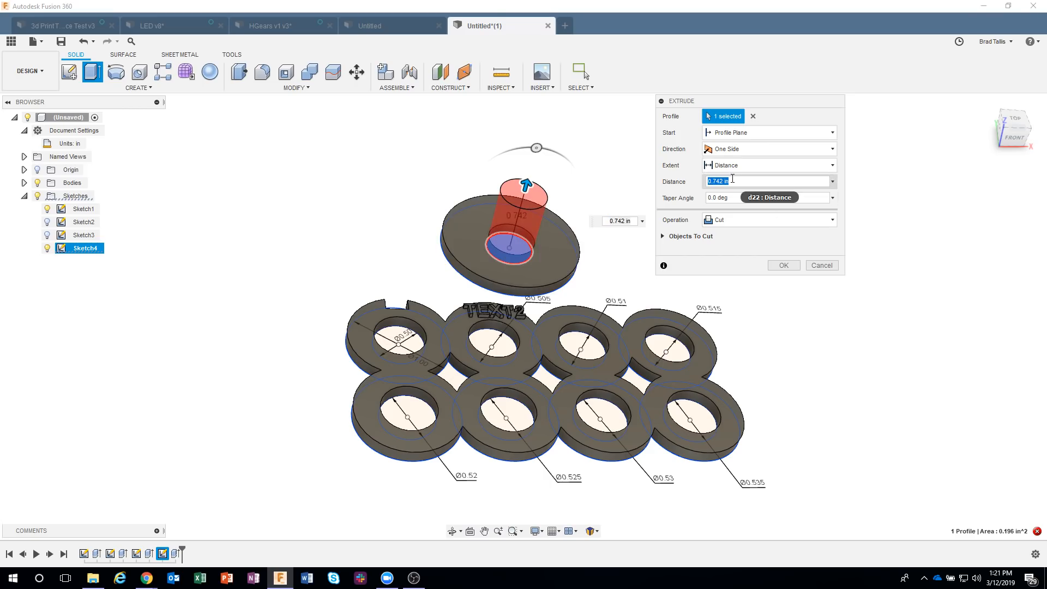
text(1)
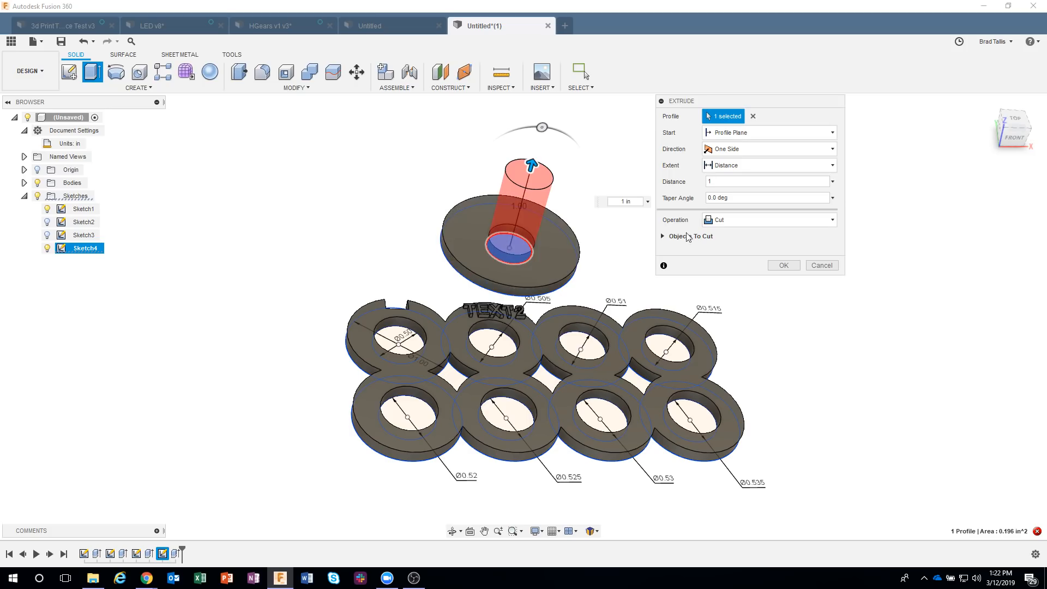
- Extrude the center circle 1 in from the separate disc as a pin, using the Join operation
click(733, 220)
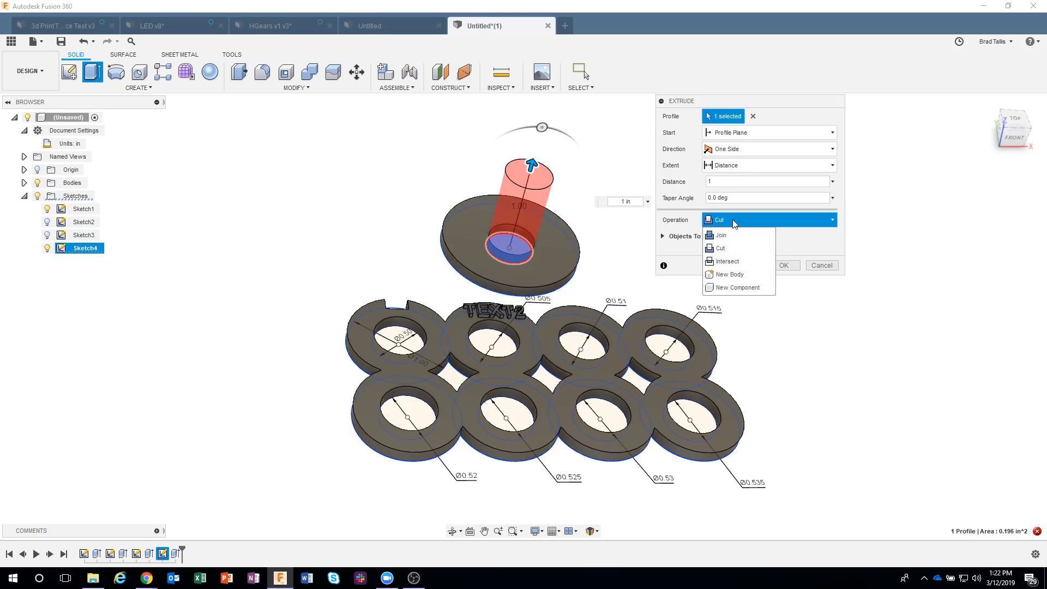
click(734, 238)
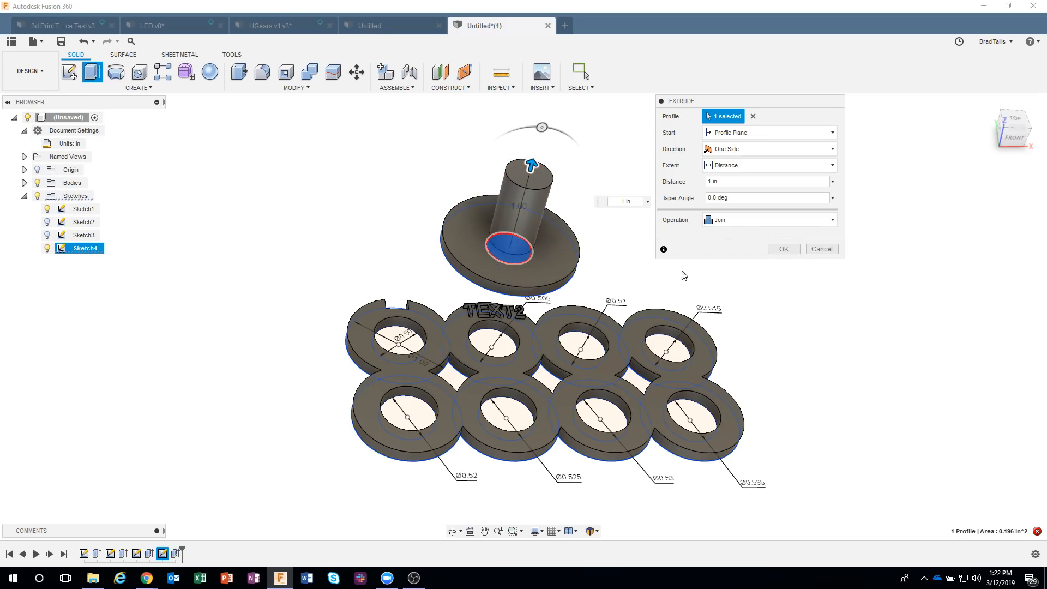
click(782, 250)
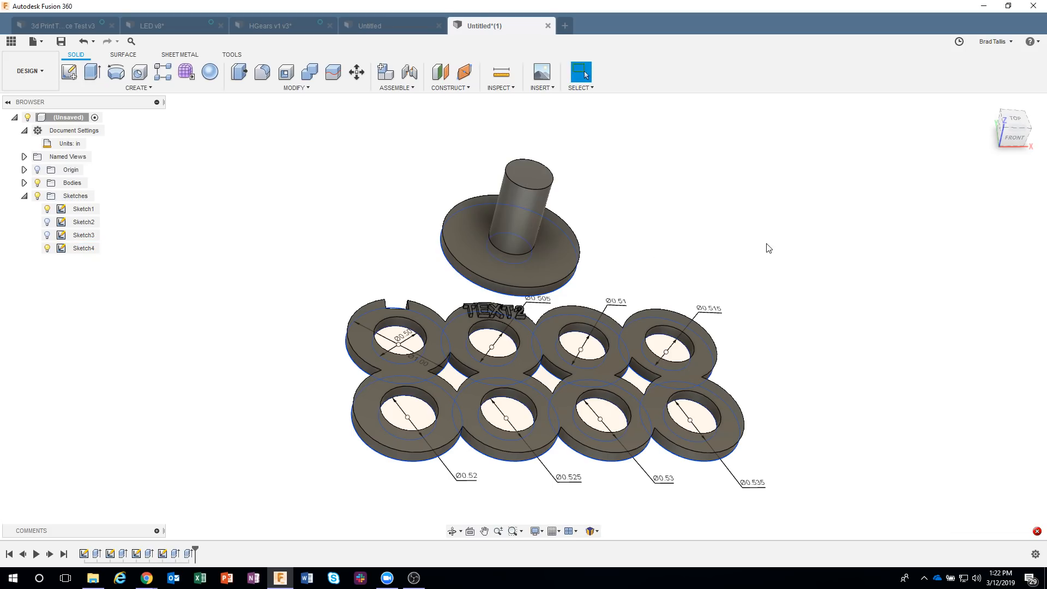
- Chamfer the pin's upper circular edge with an equal distance of 0.04 in
click(530, 193)
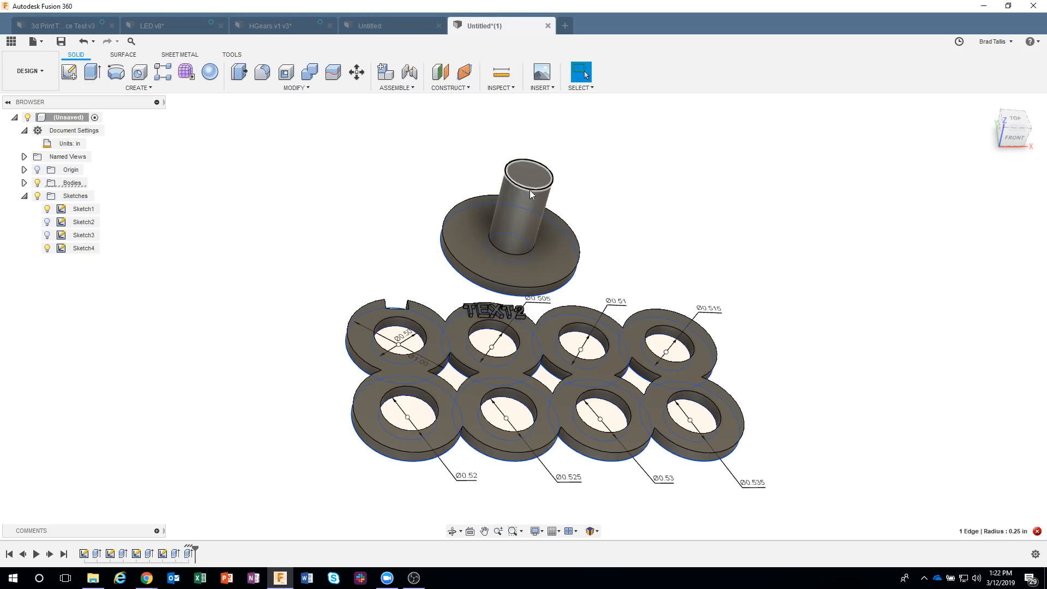
right_click(530, 192)
click(508, 256)
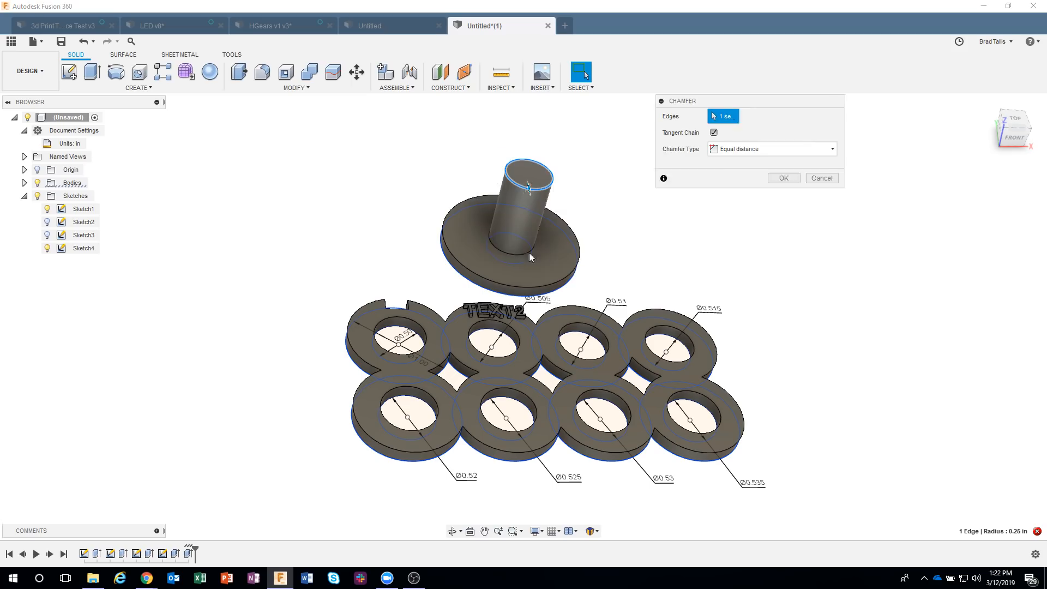
scroll(557, 161, up, 1)
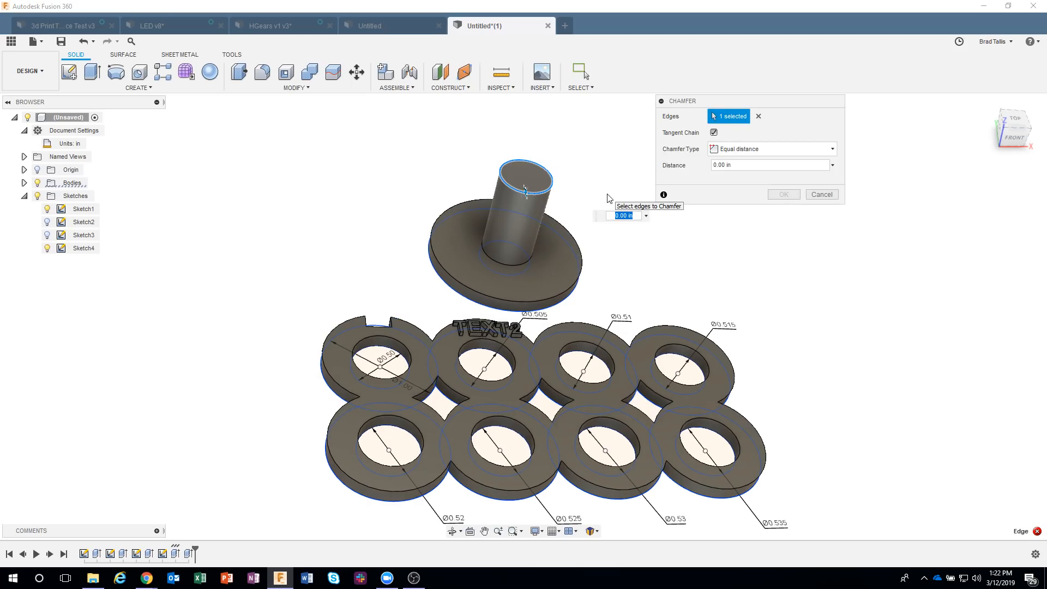
key(BackSpace)
text(.02)
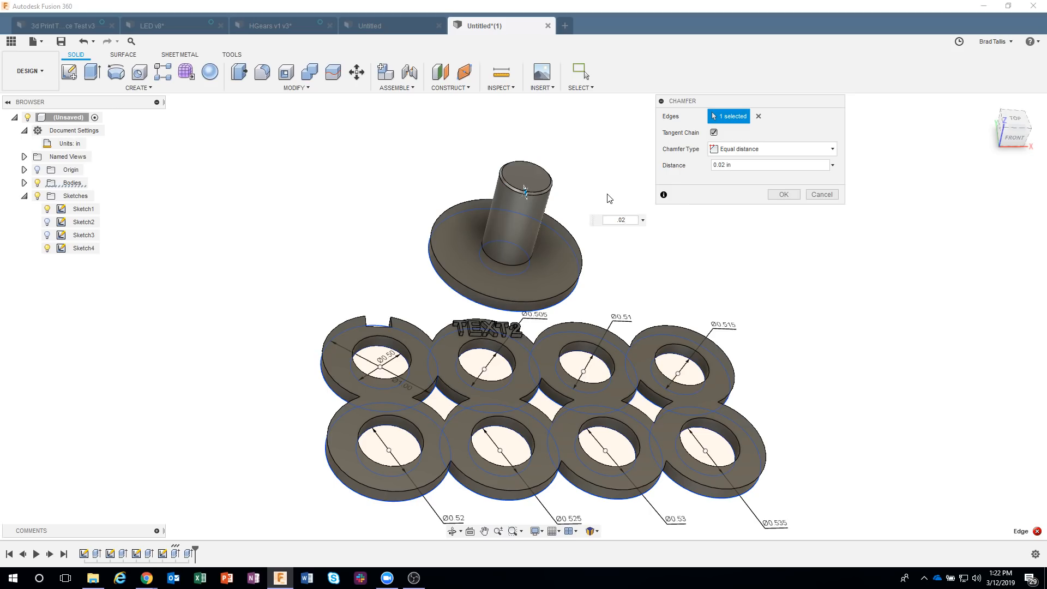
scroll(532, 158, up, 2)
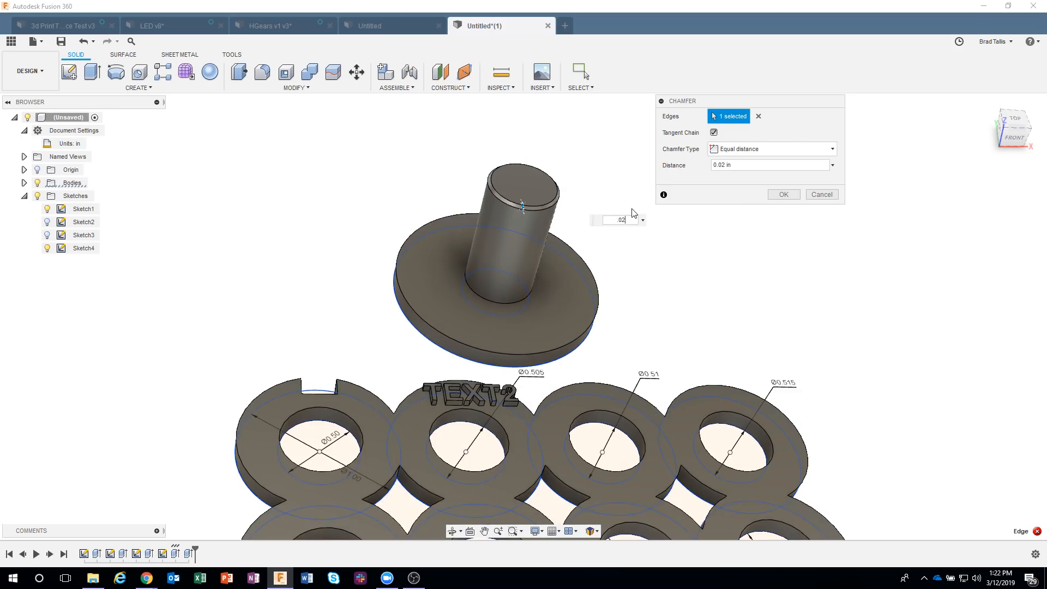
text(4)
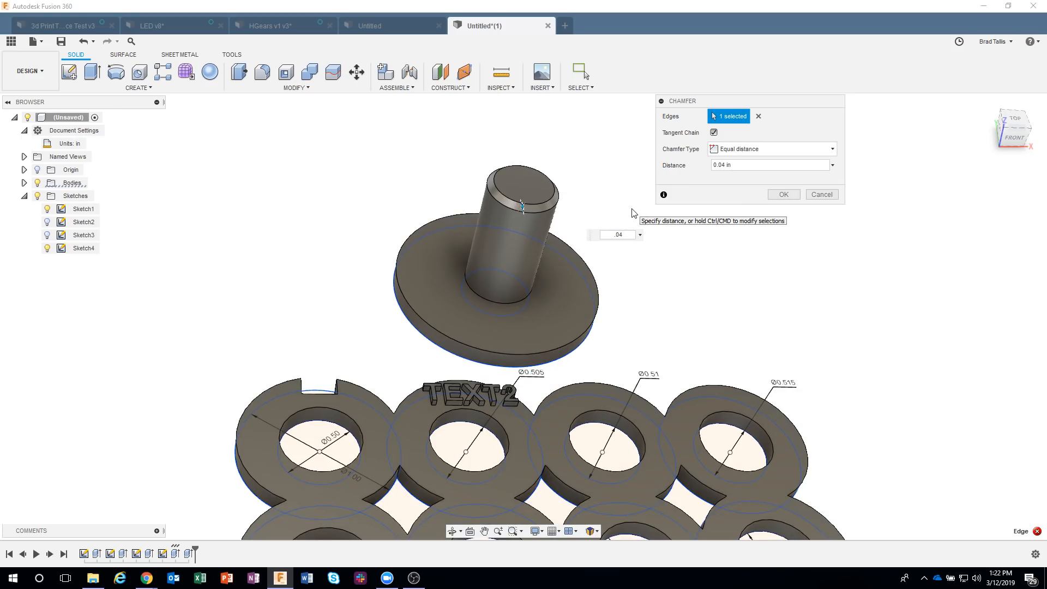
click(783, 195)
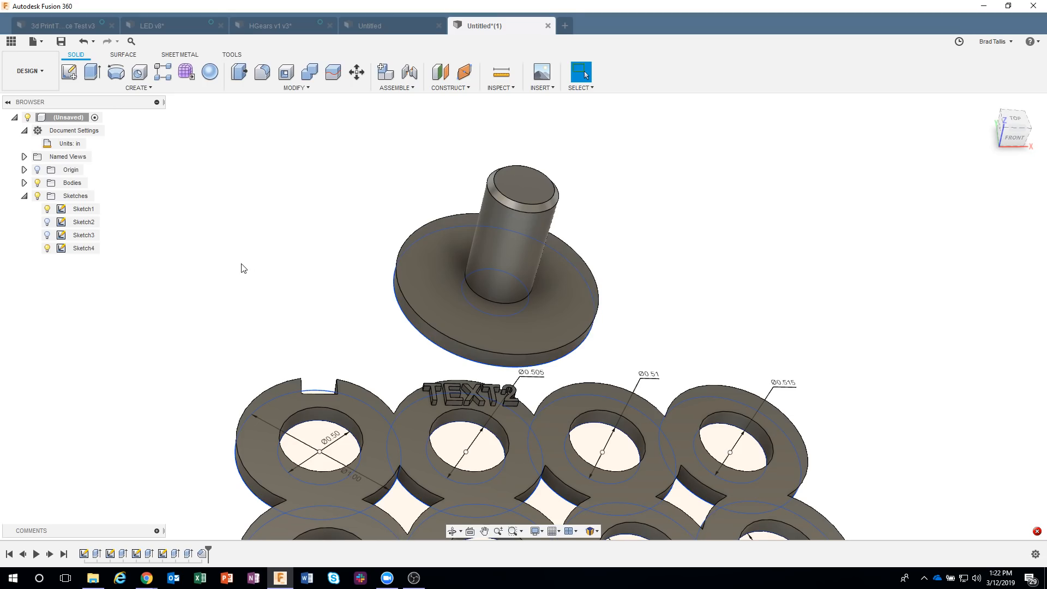
- Hide the whole Sketches folder so only the solid bodies are displayed
scroll(241, 264, down, 5)
shift+middle_drag(318, 191, 273, 191)
click(37, 196)
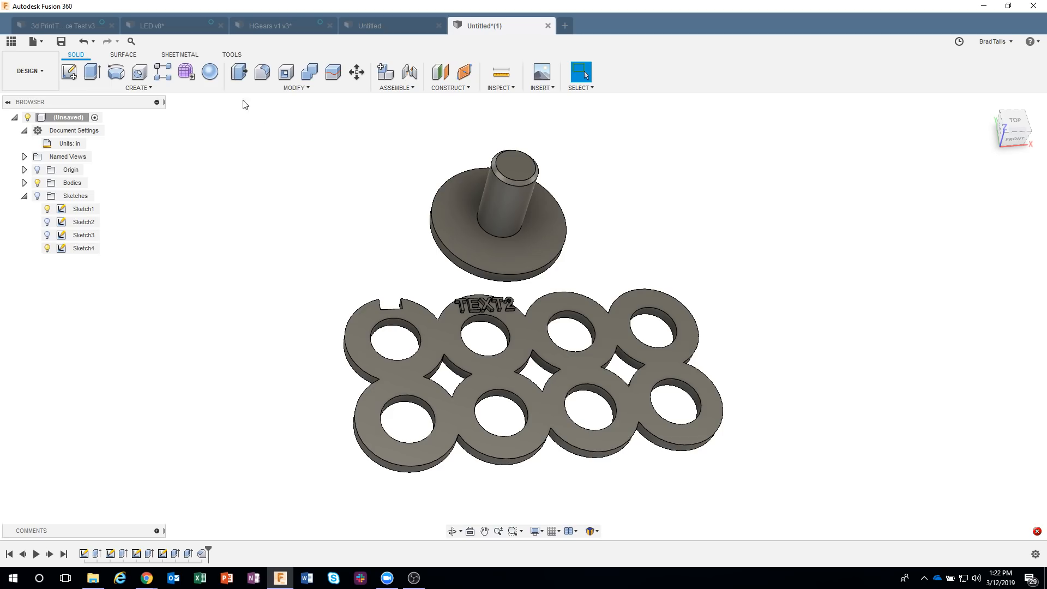
- Start a 3D Print export, preview the ring plate's mesh as well, and leave the pin-and-disc body selected
click(230, 55)
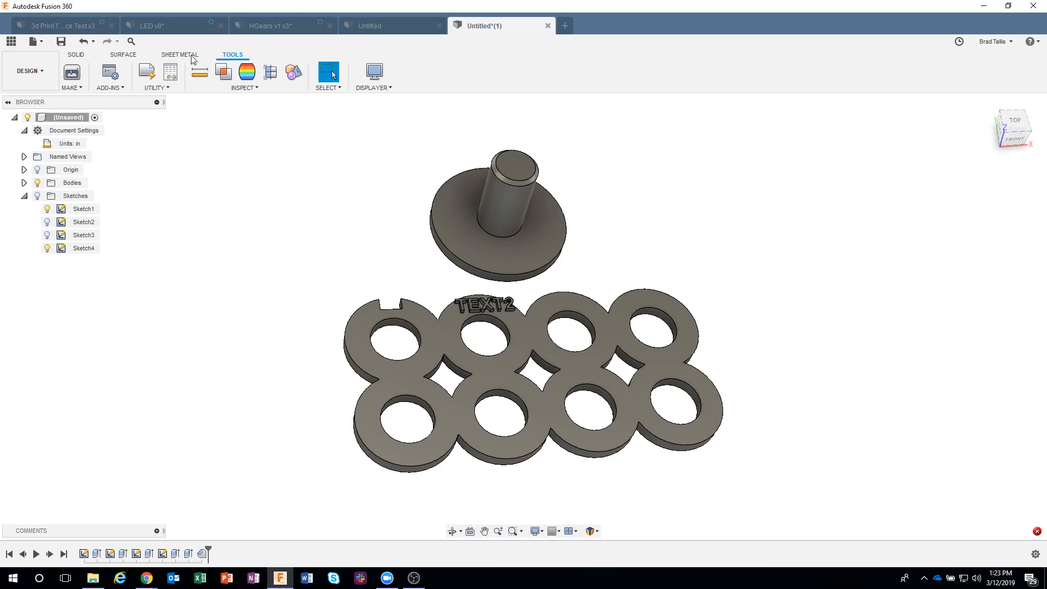
click(77, 88)
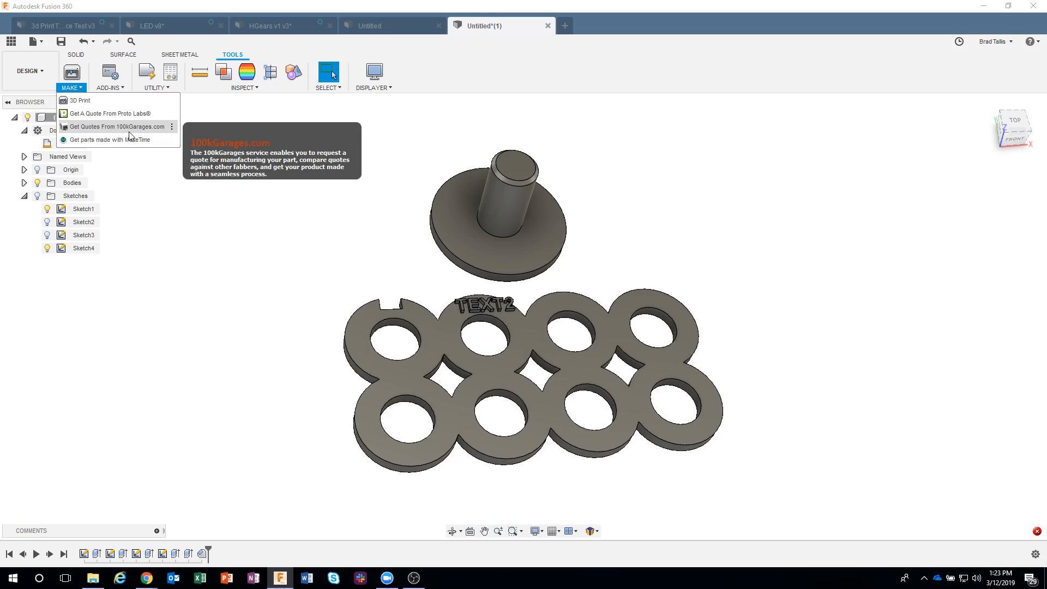
click(73, 72)
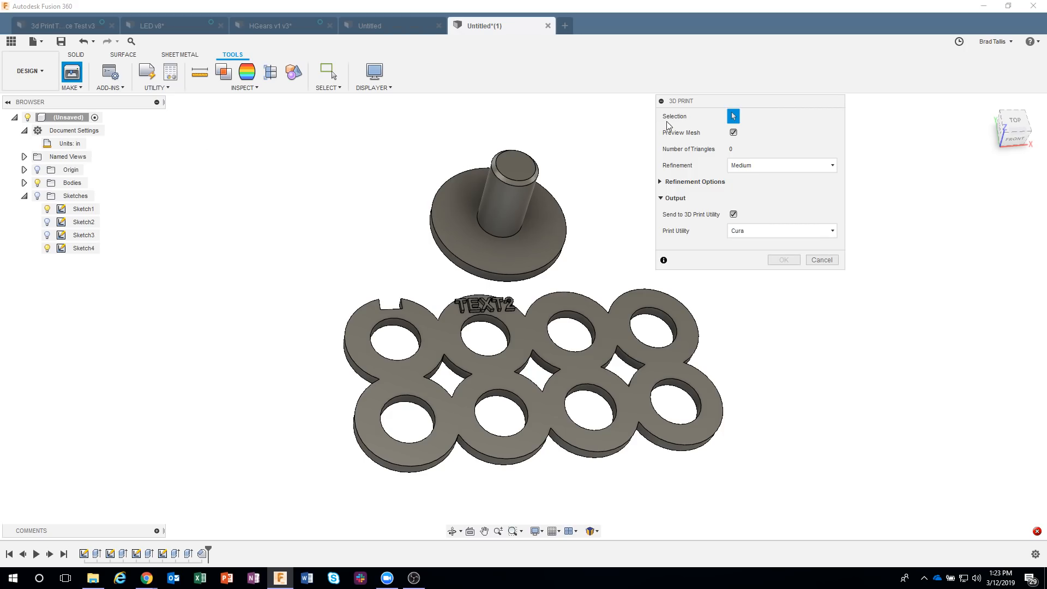
click(511, 192)
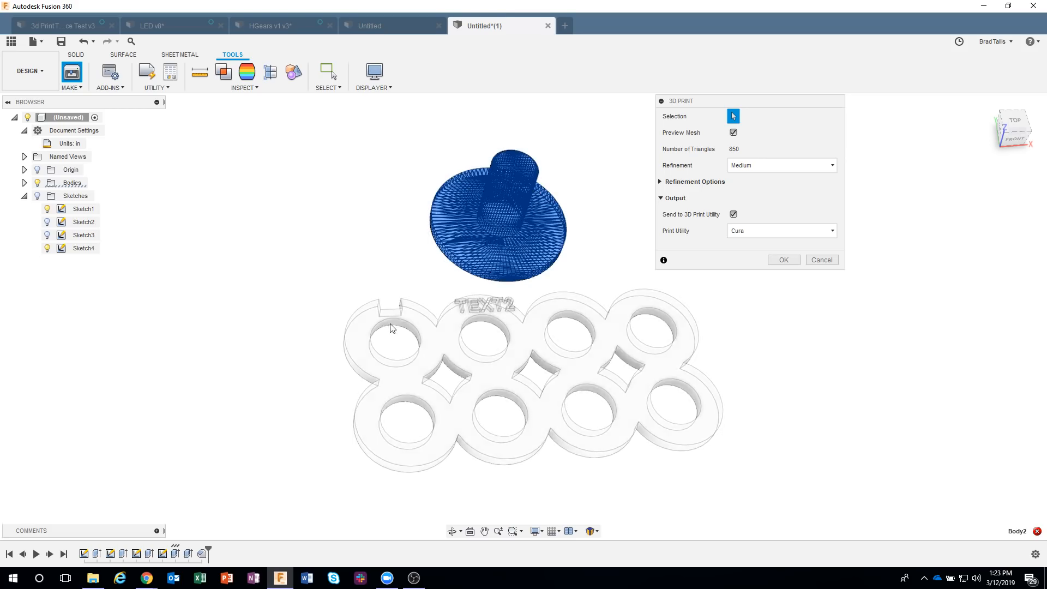
click(420, 326)
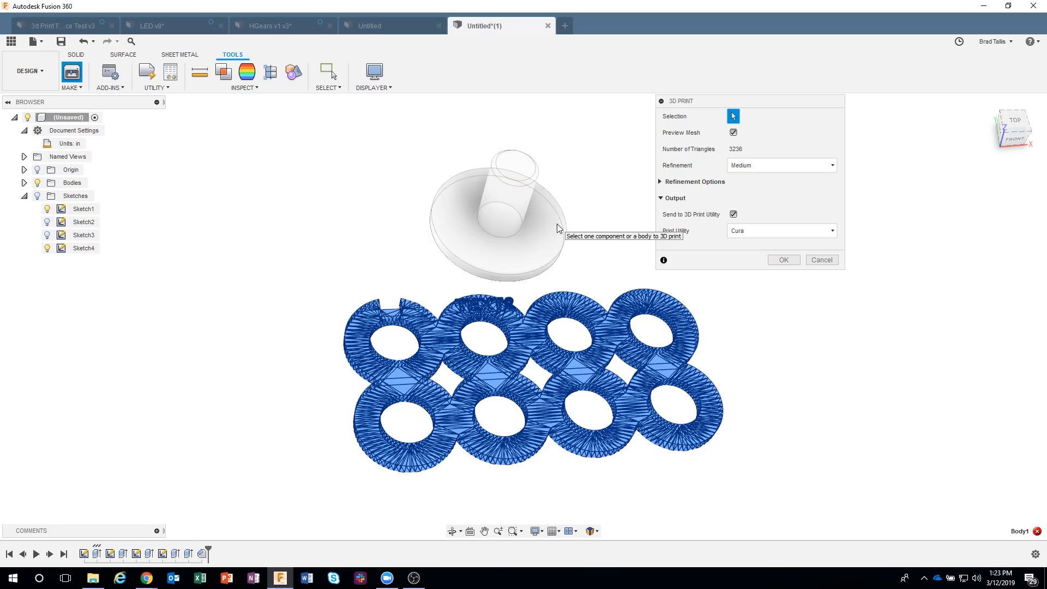
click(515, 205)
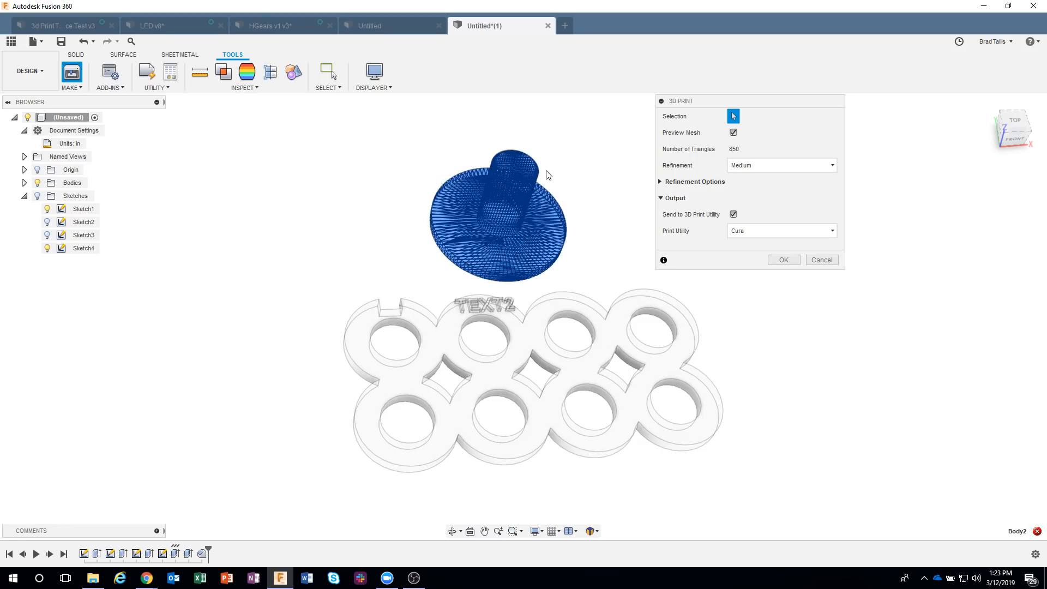
drag(725, 101, 768, 113)
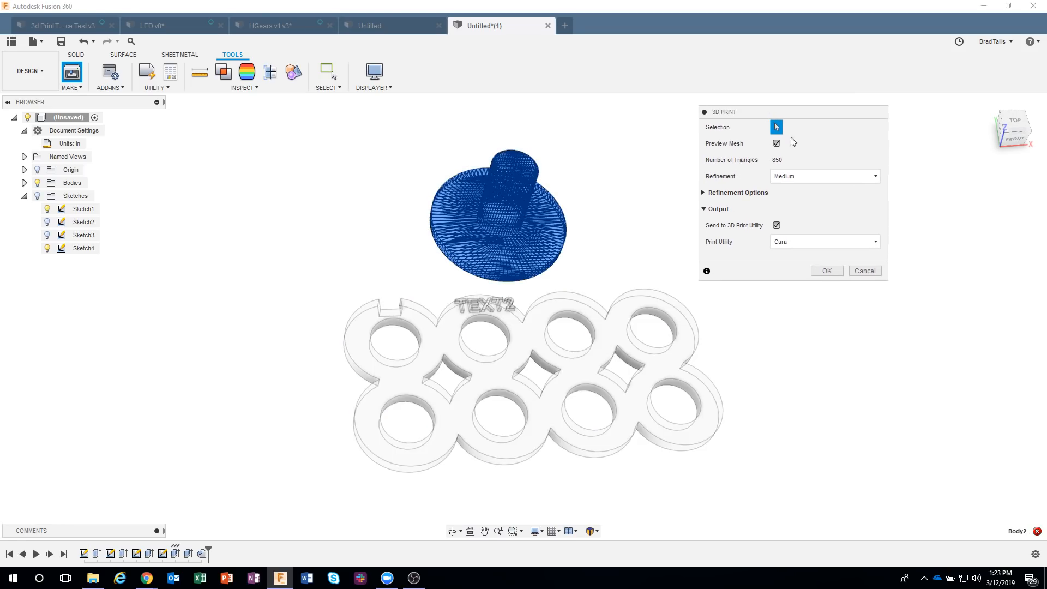
- Examine the pin body's triangle mesh up close and compare it with the solid by toggling Preview Mesh off and on
scroll(611, 218, up, 6)
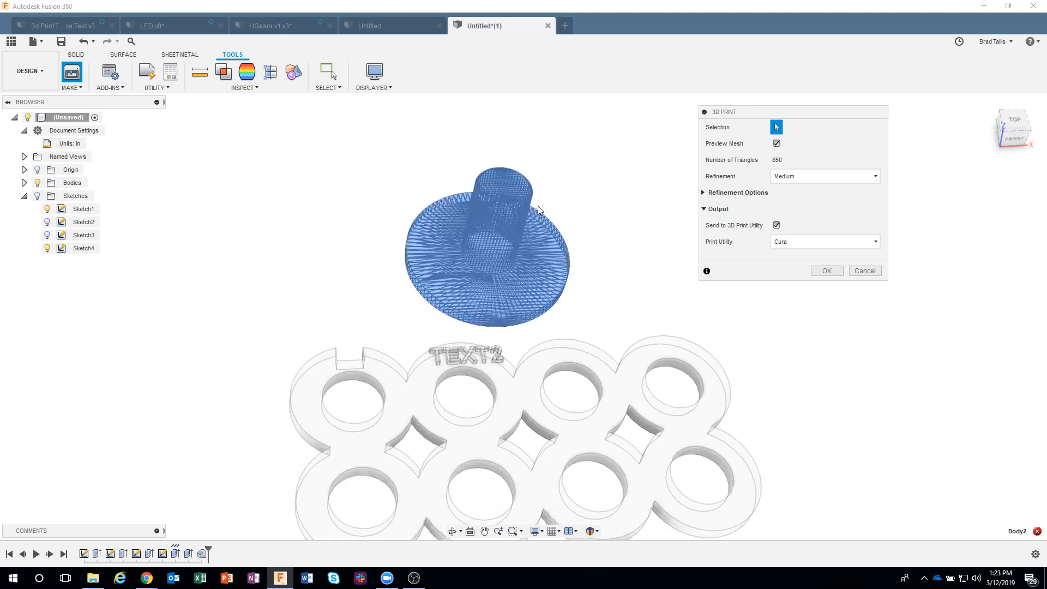
scroll(549, 199, up, 3)
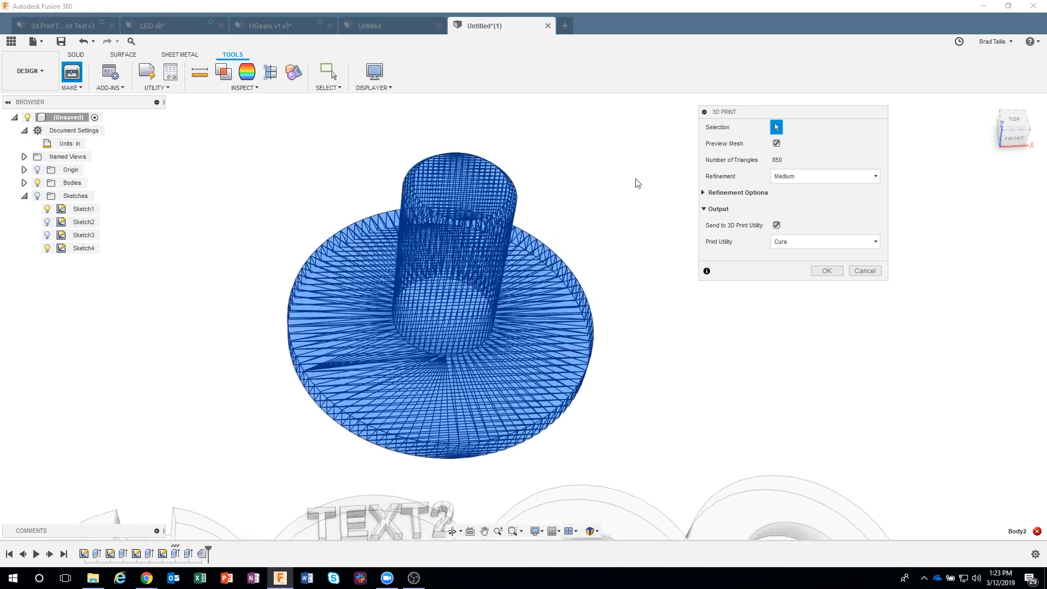
click(775, 144)
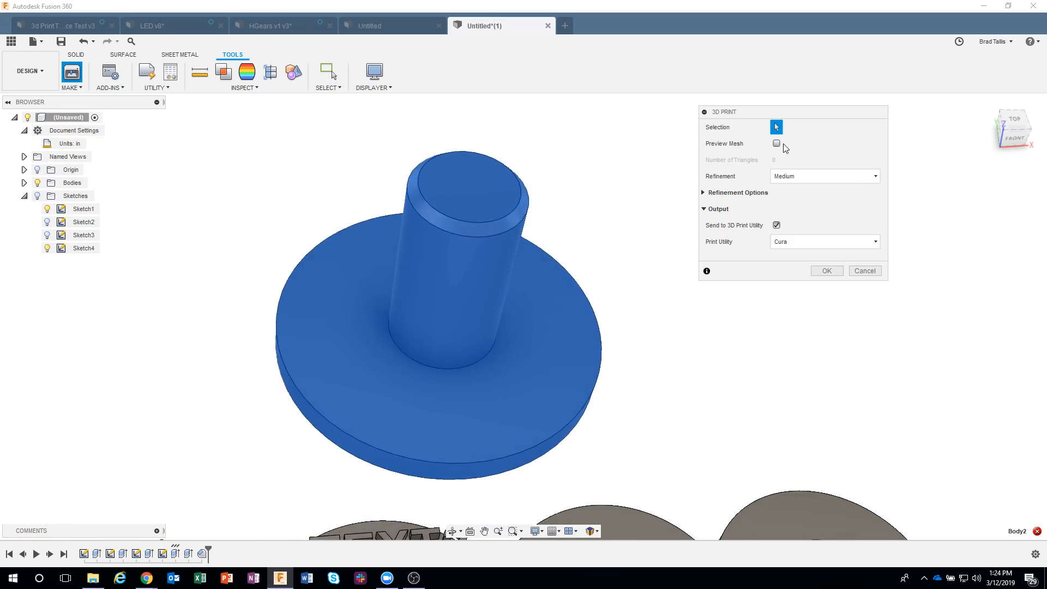
click(776, 144)
shift+middle_drag(706, 349, 534, 225)
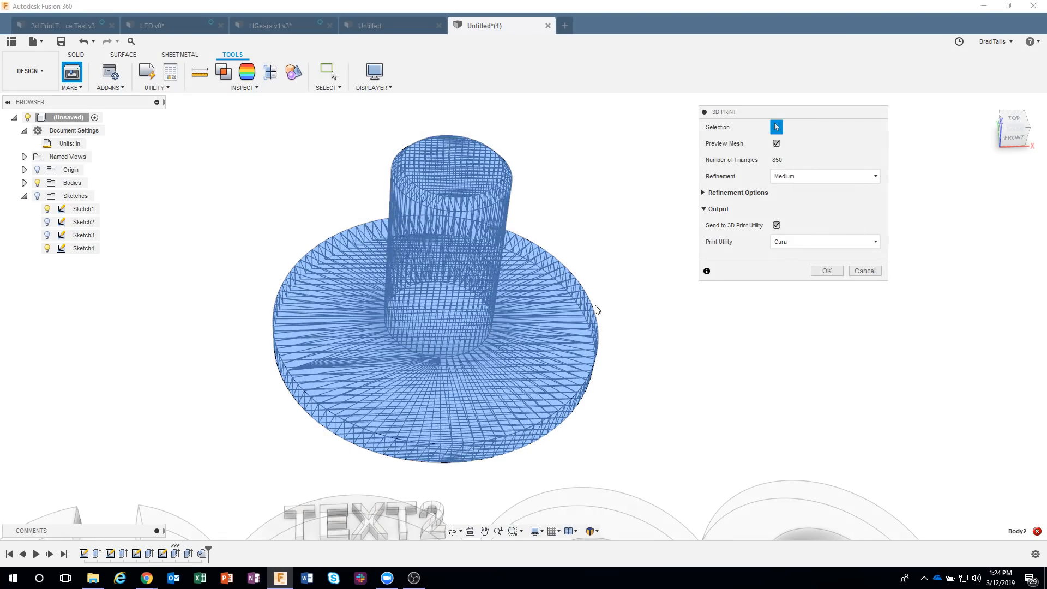
- Try the High and Low refinement presets on the pin body's mesh preview
click(792, 178)
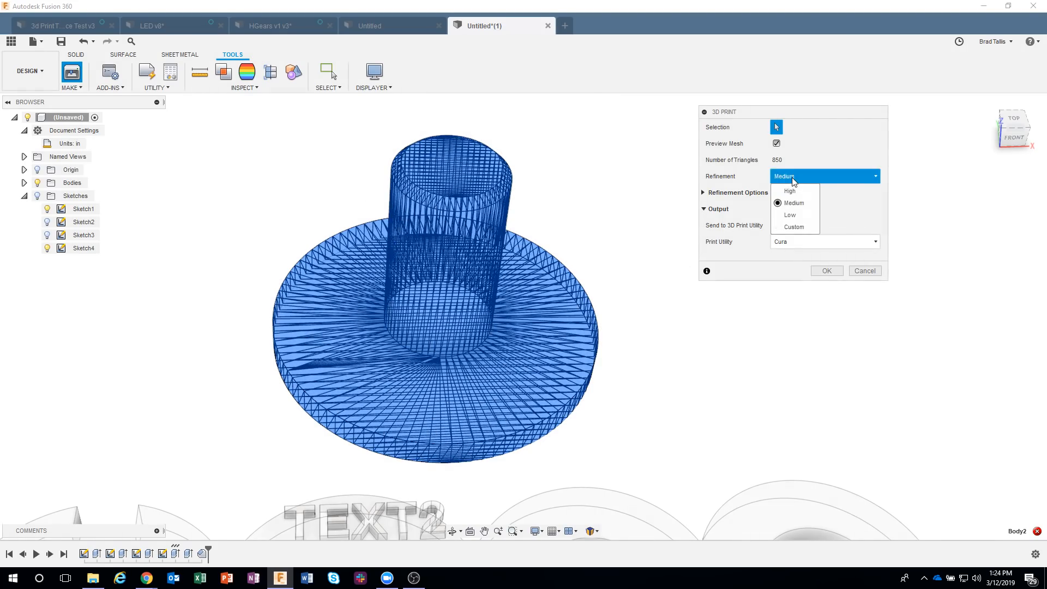
click(802, 192)
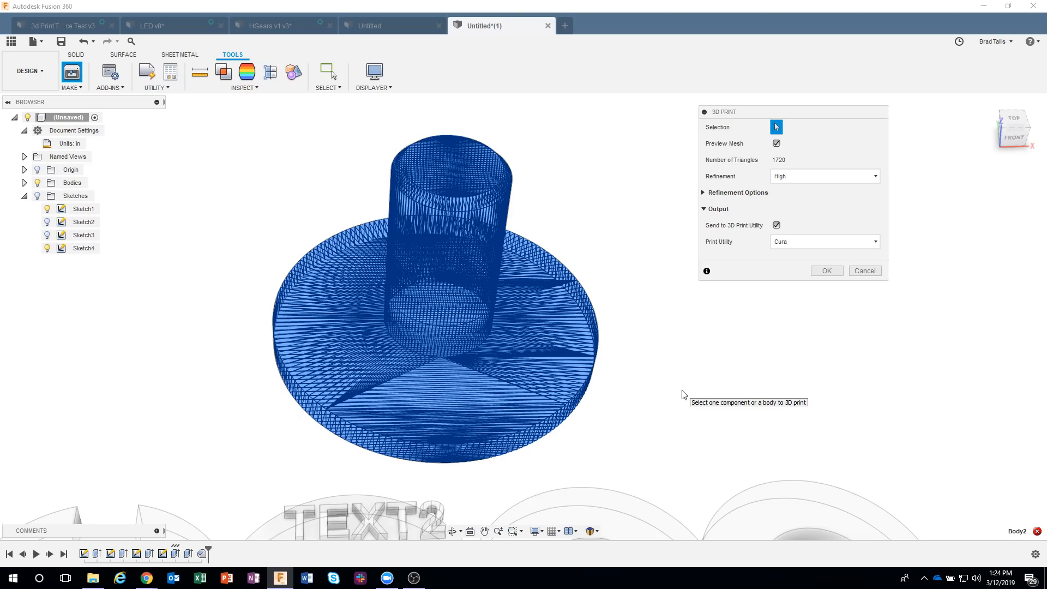
click(796, 177)
click(793, 215)
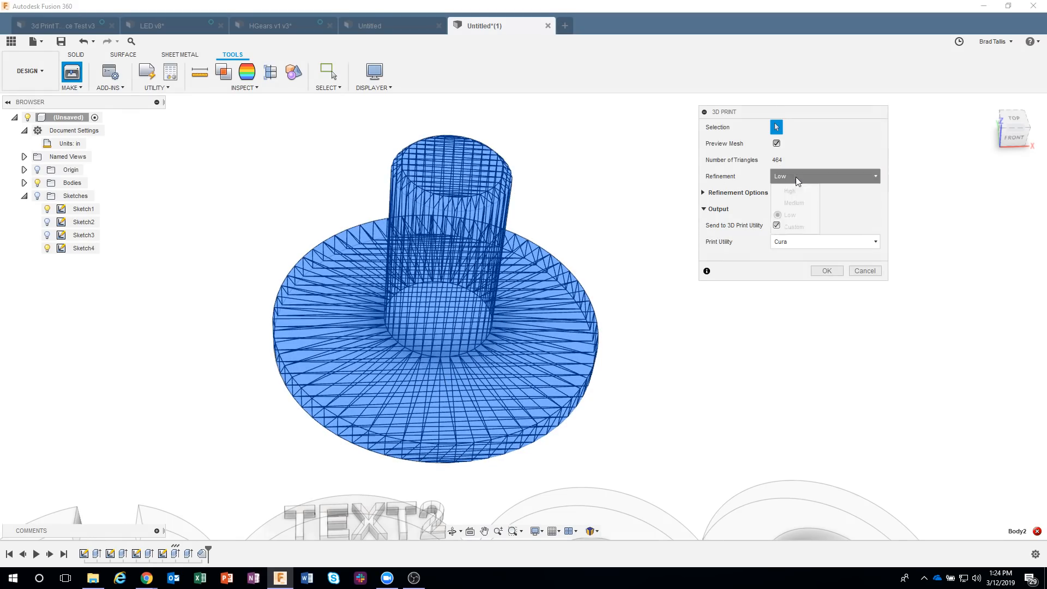
- Switch the mesh refinement to Custom and lower the Maximum Edge Length to about 0.544 in
click(796, 176)
click(795, 231)
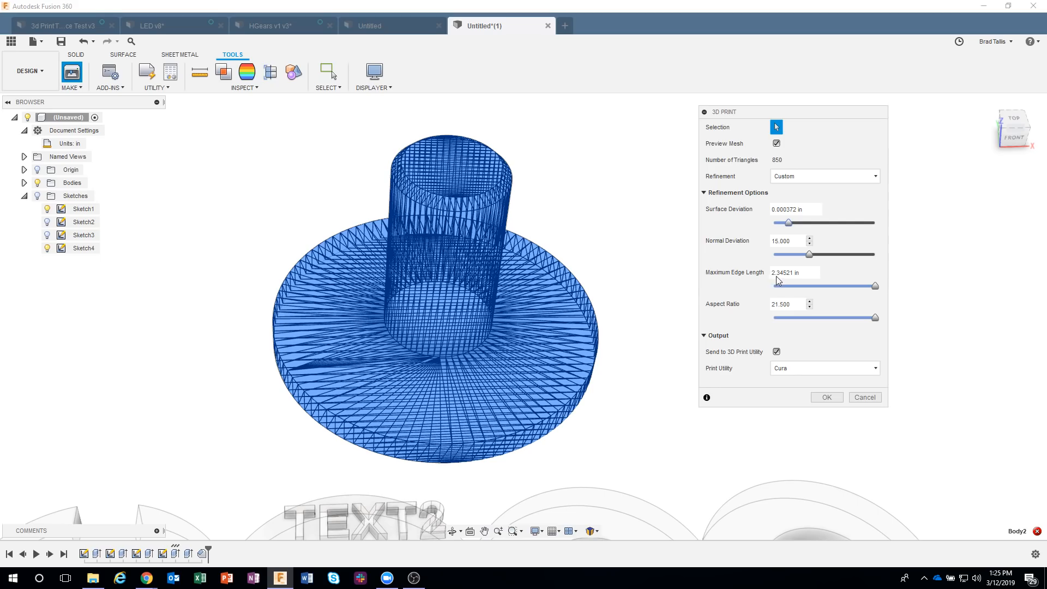
shift+middle_drag(643, 327, 281, 242)
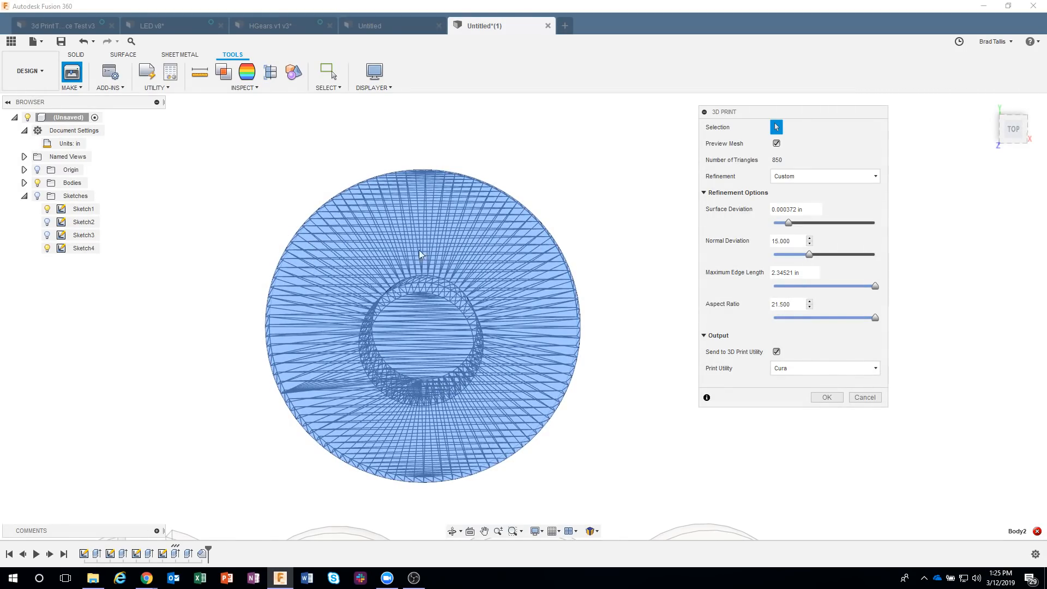
shift+middle_drag(626, 257, 829, 286)
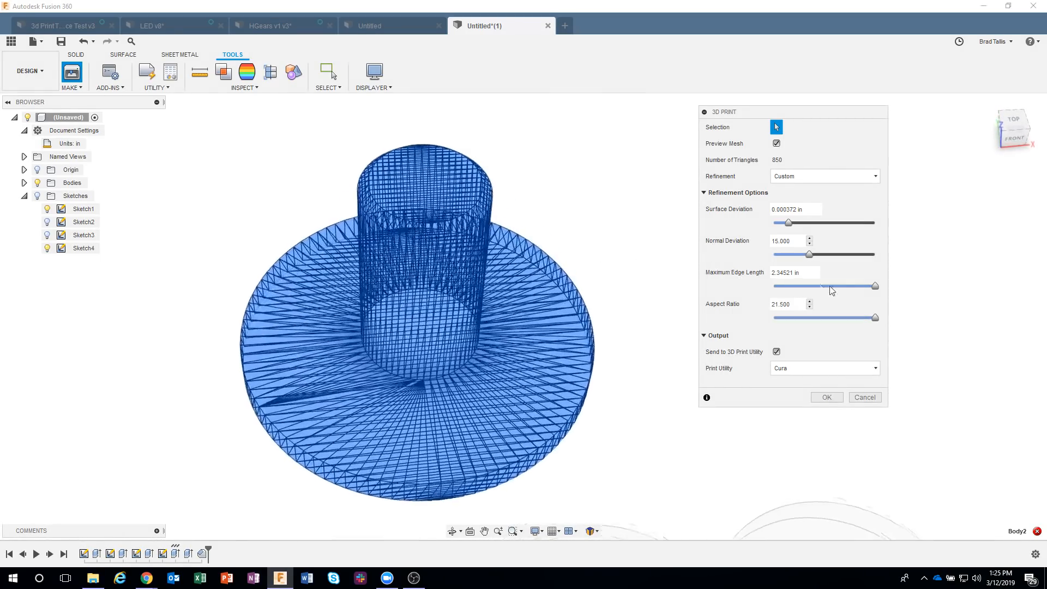
drag(875, 286, 800, 289)
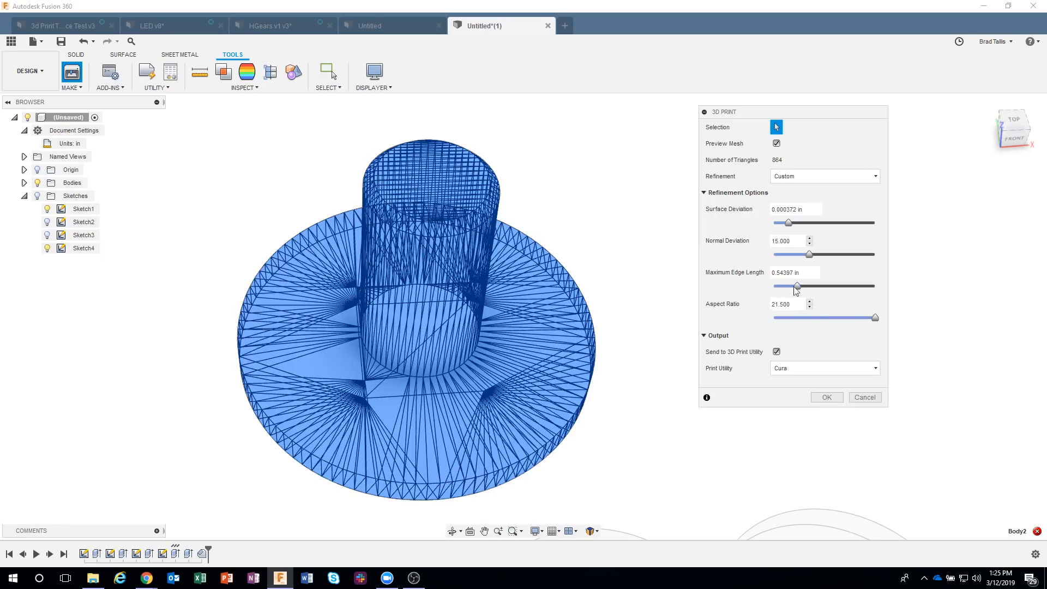
mouse_move(637, 327)
shift+middle_down()
mouse_move(637, 373)
mouse_move(653, 341)
shift+middle_up()
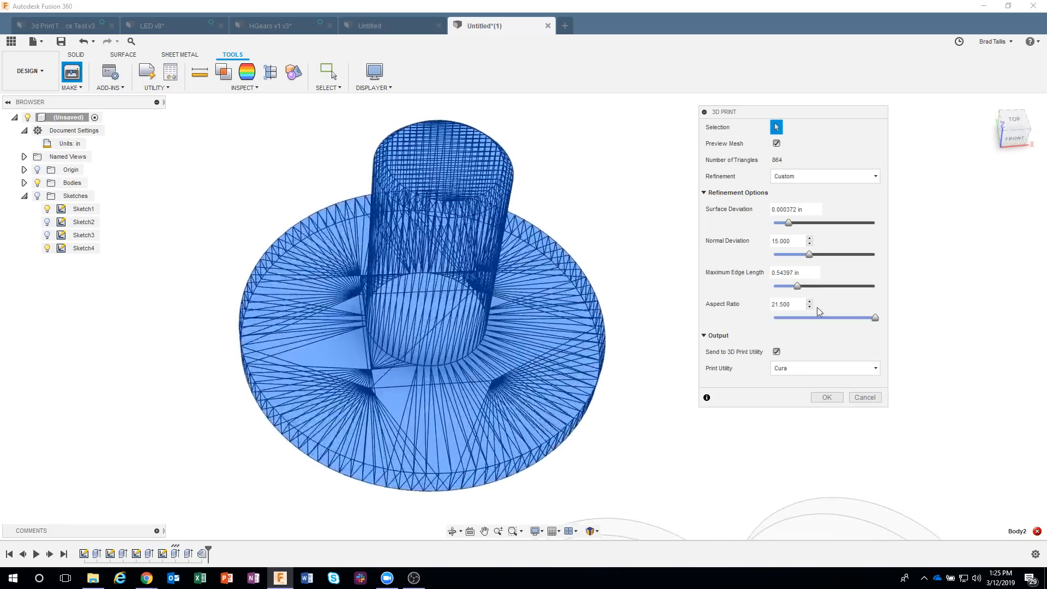
- Lower the Maximum Edge Length to about 0.065 in, inspect the finer mesh, and raise the length to about 0.191 in
drag(797, 287, 776, 293)
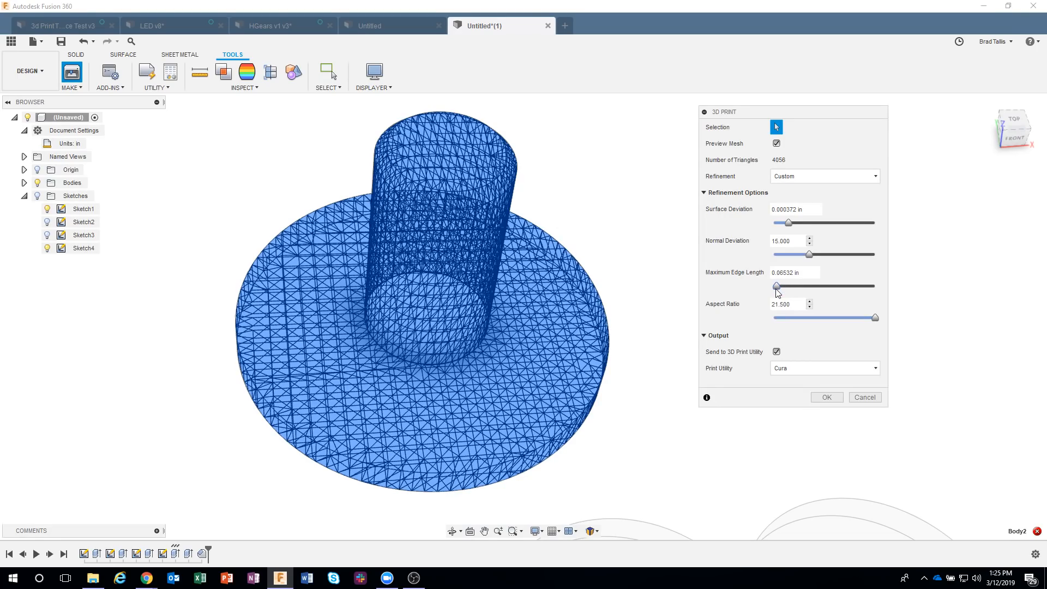
shift+middle_drag(588, 346, 490, 451)
shift+middle_drag(436, 414, 541, 481)
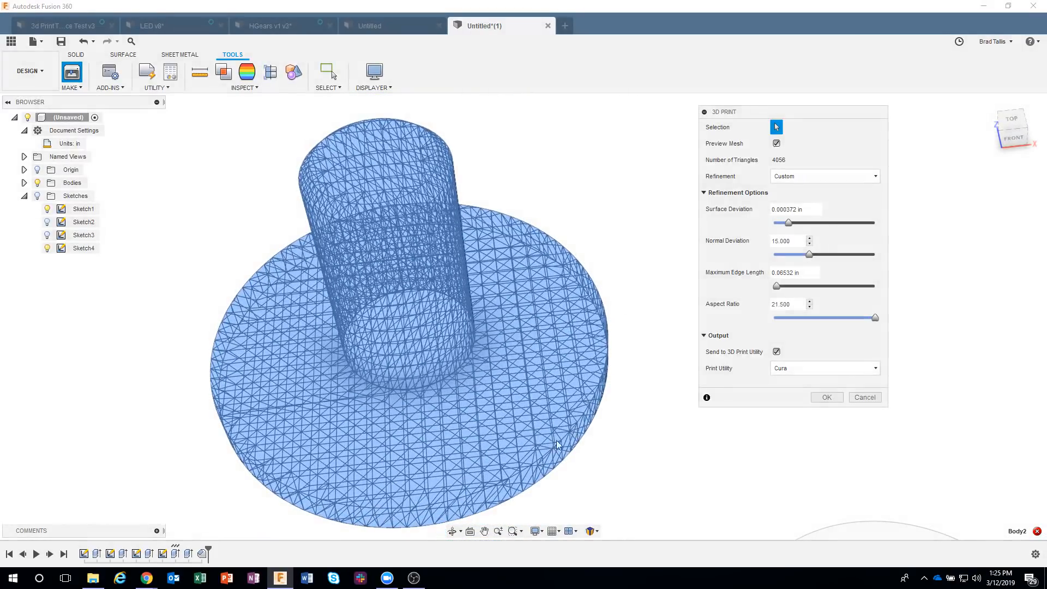
shift+middle_drag(633, 308, 666, 281)
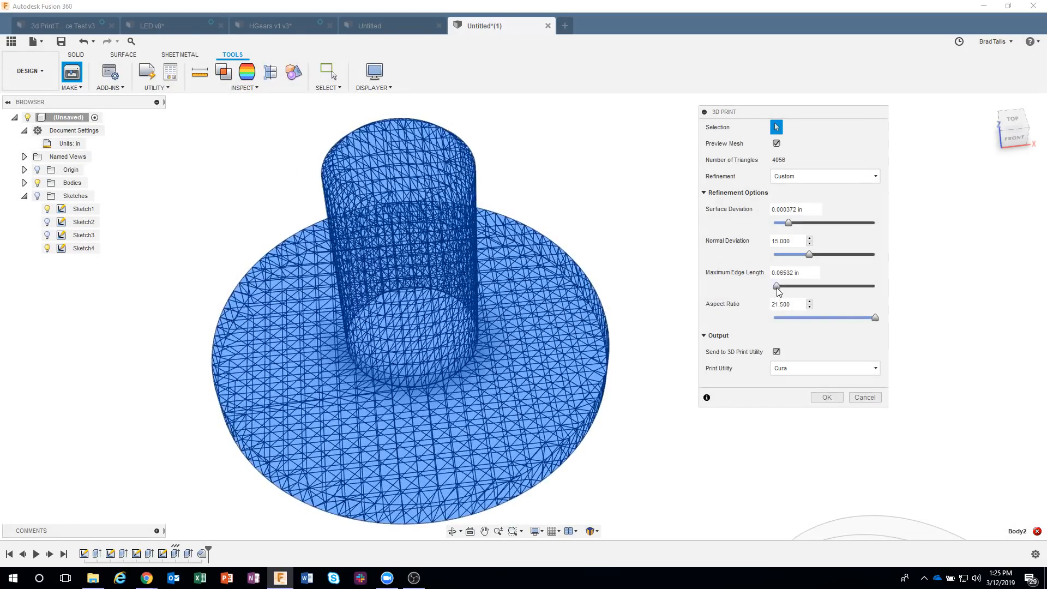
drag(778, 287, 783, 287)
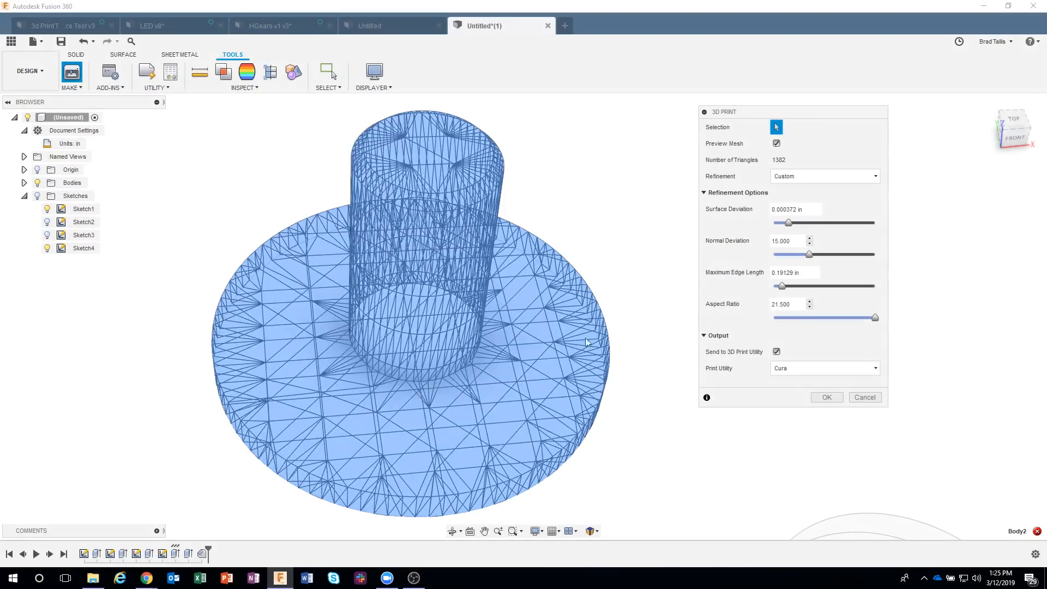
- Lower the custom mesh refinement's Surface Deviation to about 0.000261 in and its Aspect Ratio to about 2.763
click(794, 177)
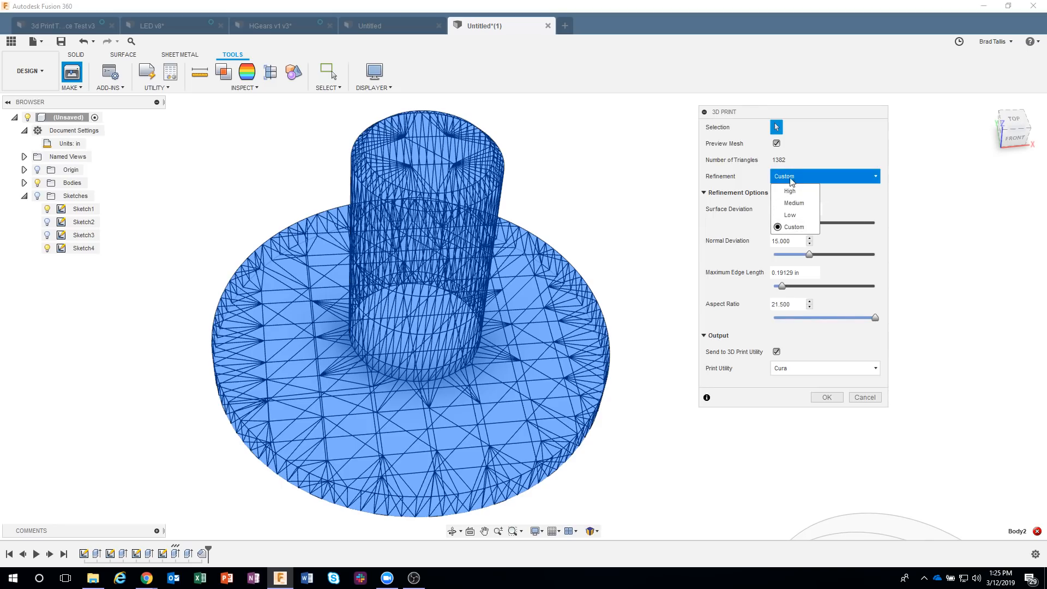
click(741, 257)
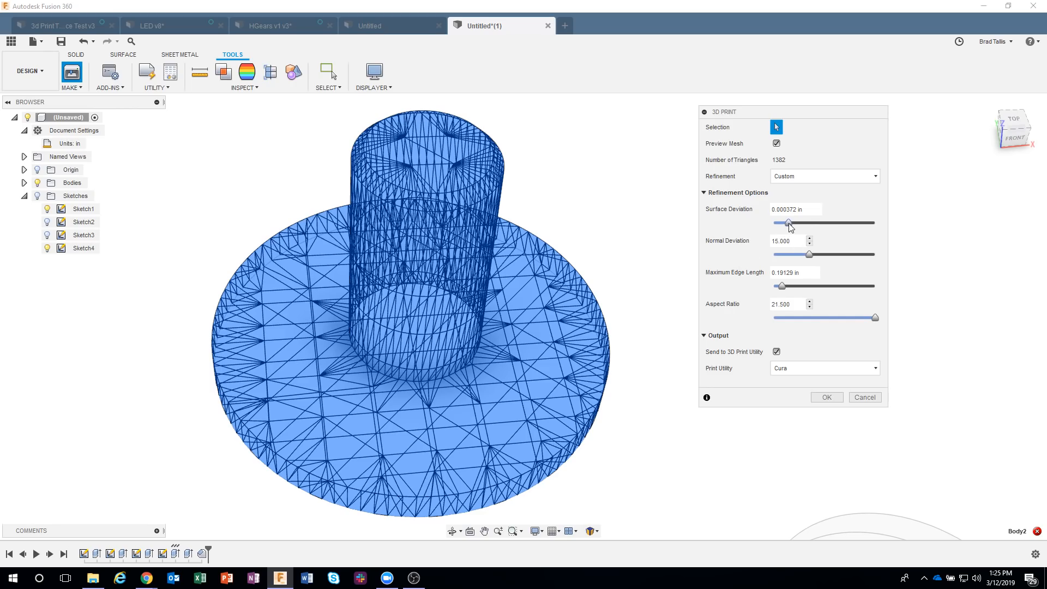
drag(788, 224, 784, 225)
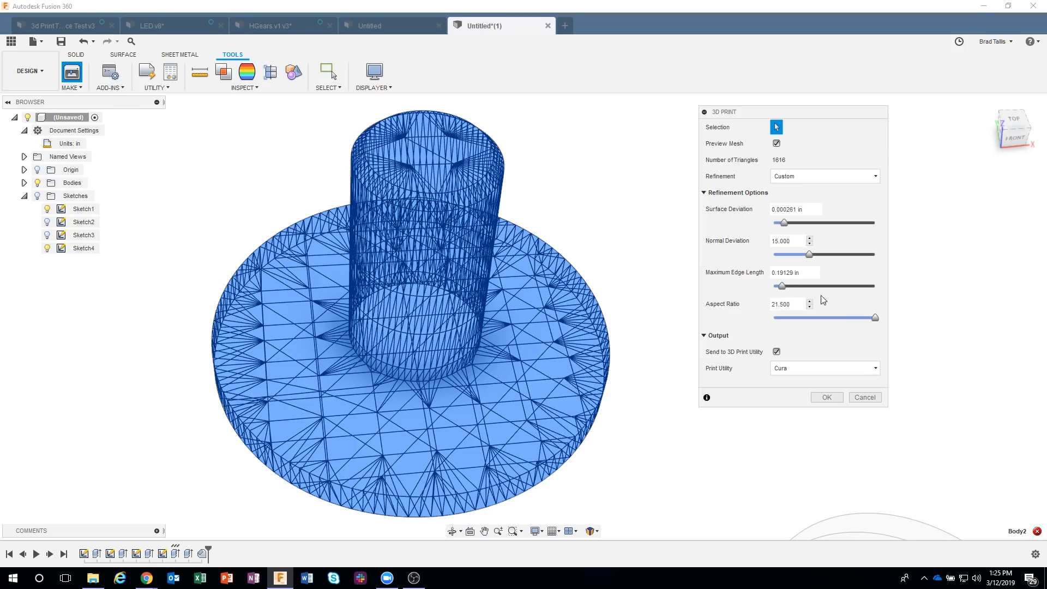
drag(871, 318, 819, 315)
drag(788, 321, 786, 318)
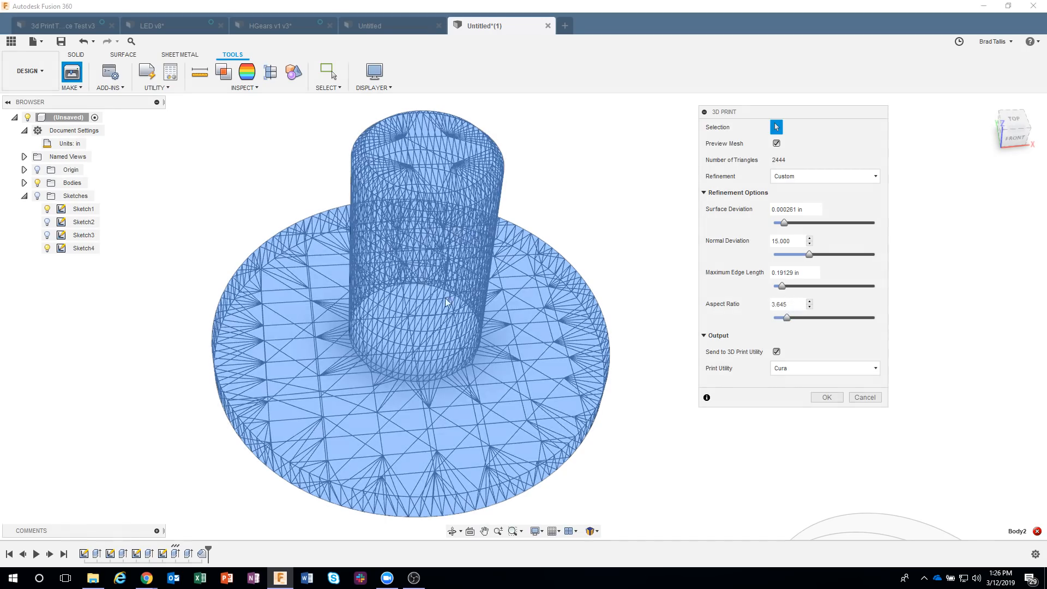
shift+middle_drag(526, 206, 448, 227)
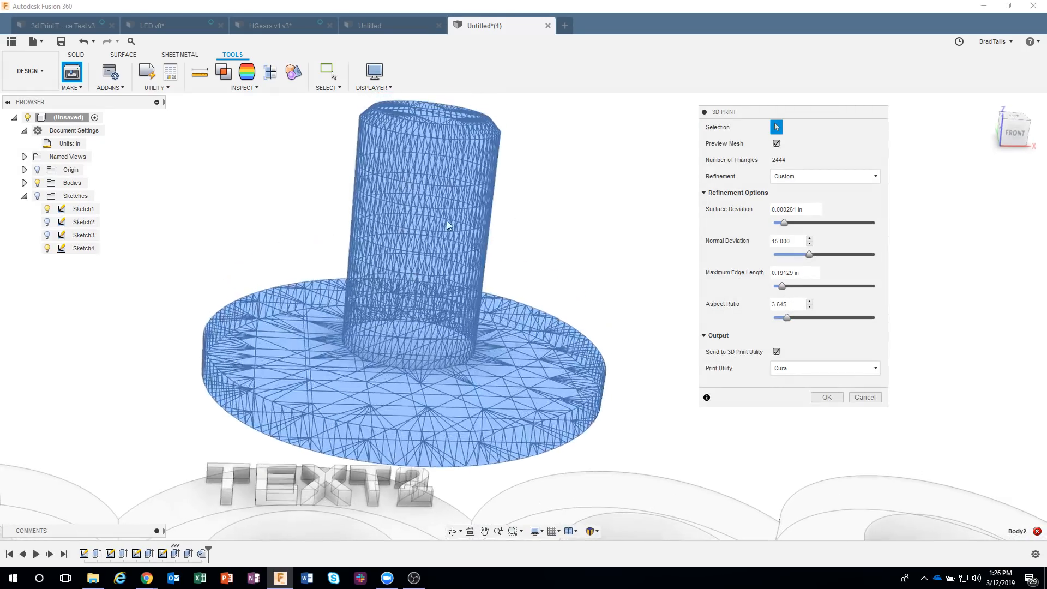
drag(789, 319, 782, 320)
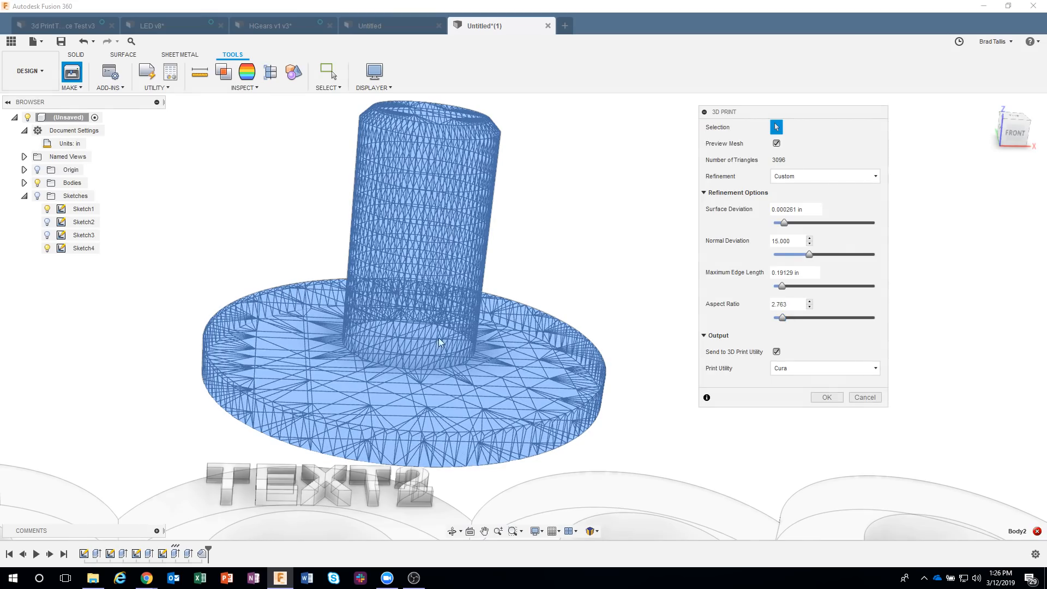
- Collapse the refinement options, set the pin mesh's refinement to Medium, and leave sending to the 3D print utility enabled
click(706, 194)
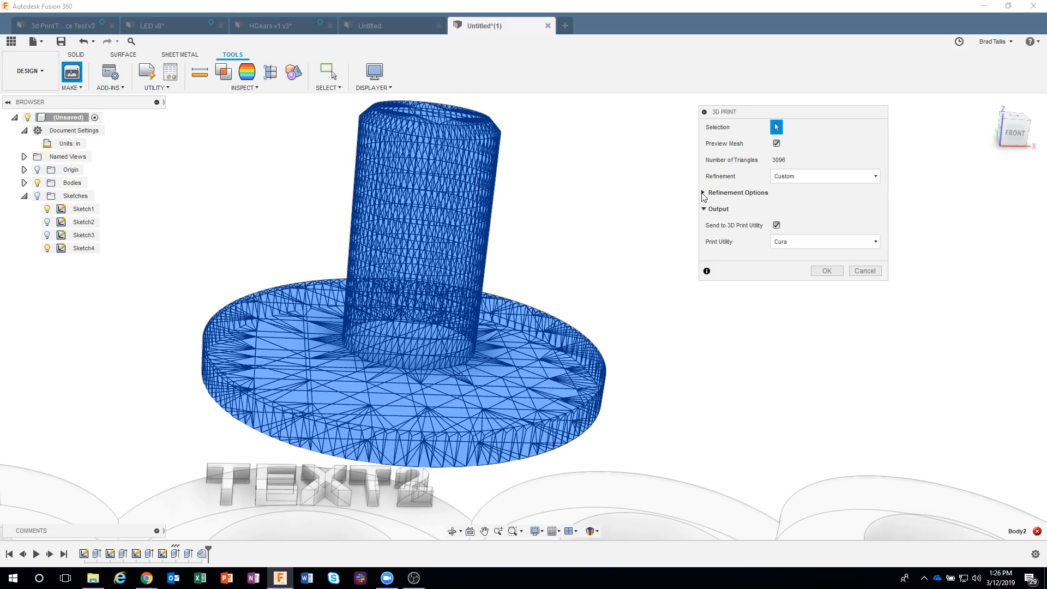
click(813, 175)
click(802, 203)
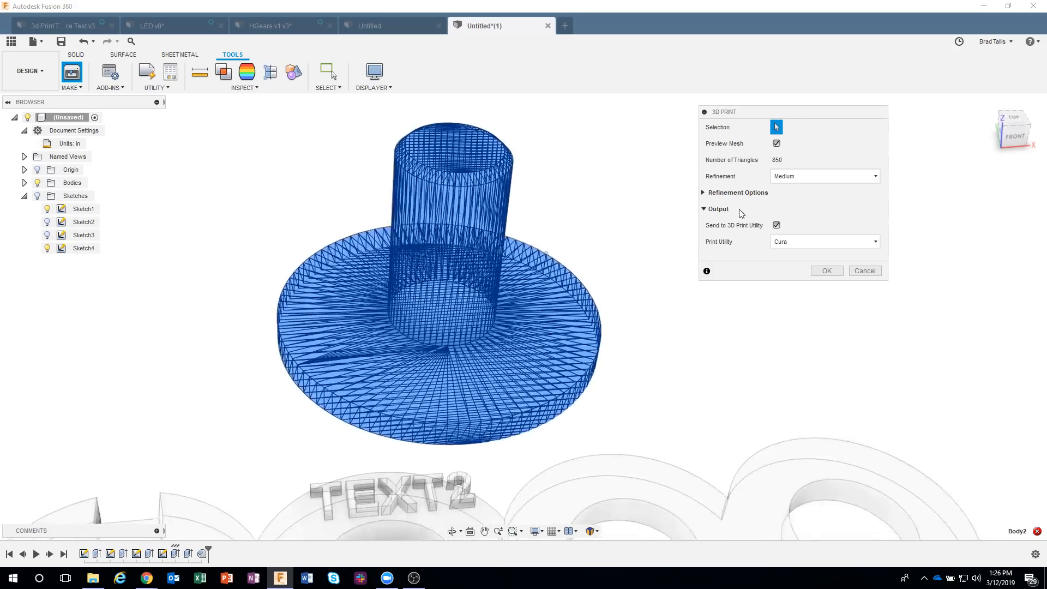
click(778, 225)
click(778, 227)
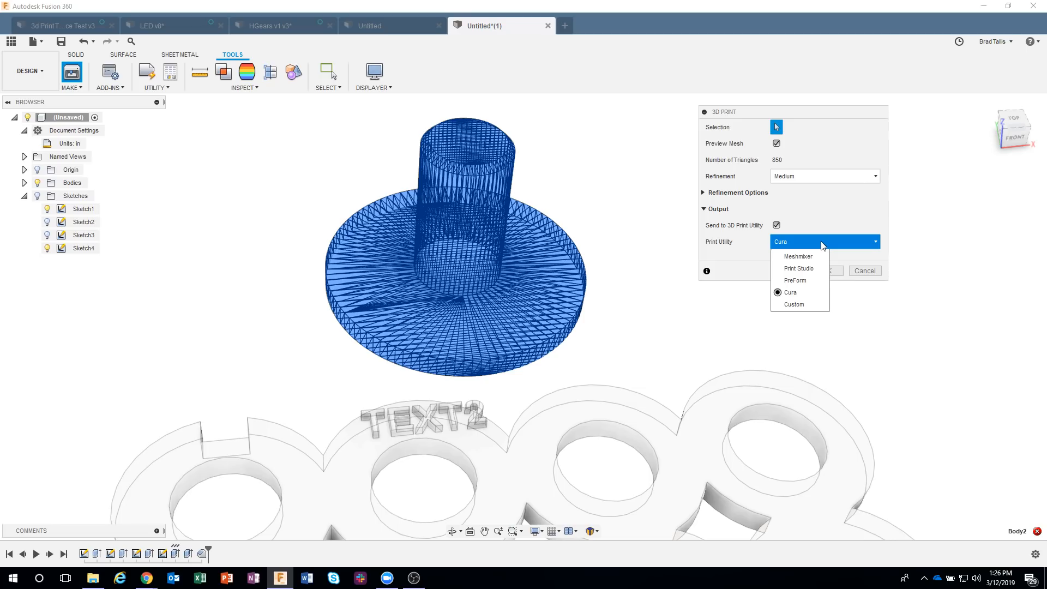
- Try a Custom print utility by browsing for its application and viewing the Ultimaker Cura 3.6 program folder, then cancel the browsing
click(794, 304)
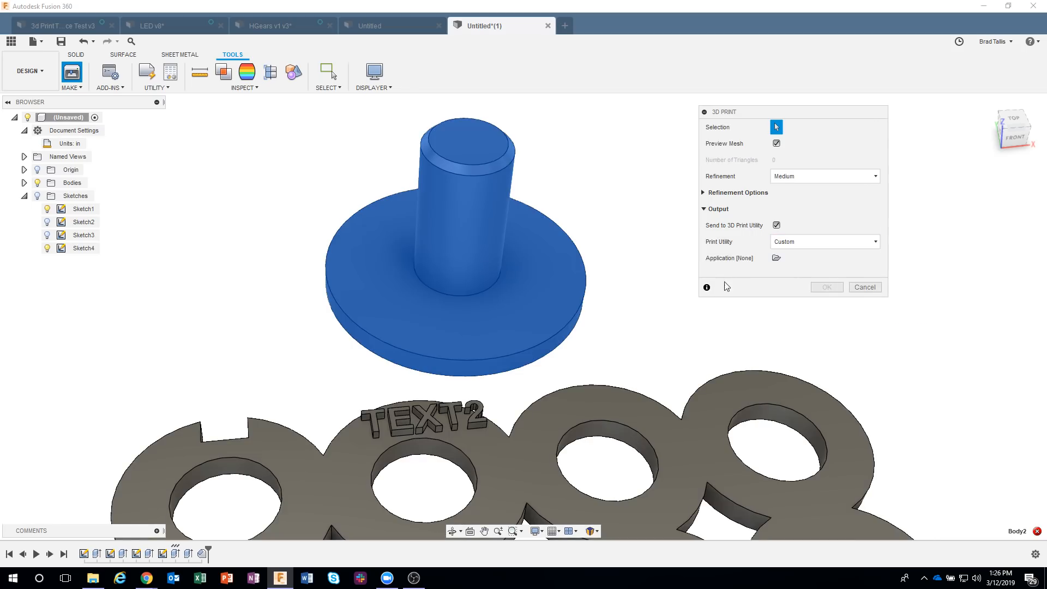
click(775, 258)
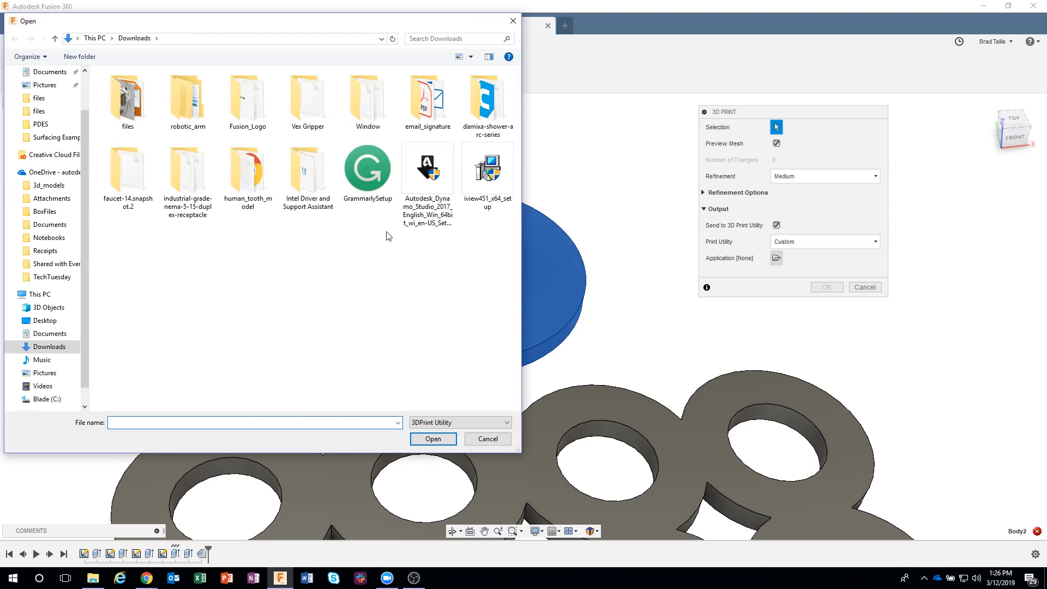
click(93, 577)
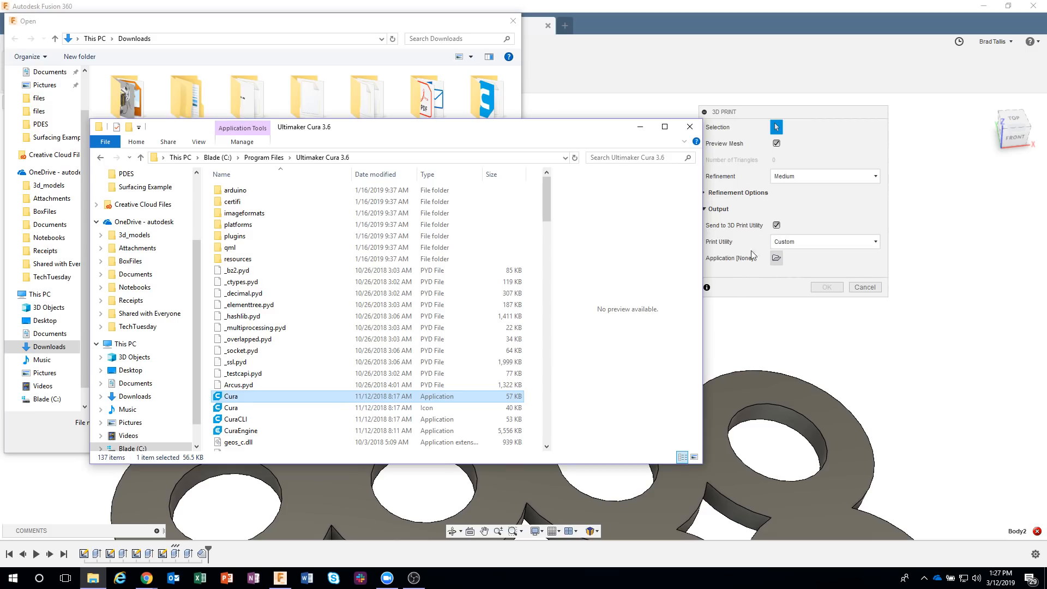
click(690, 127)
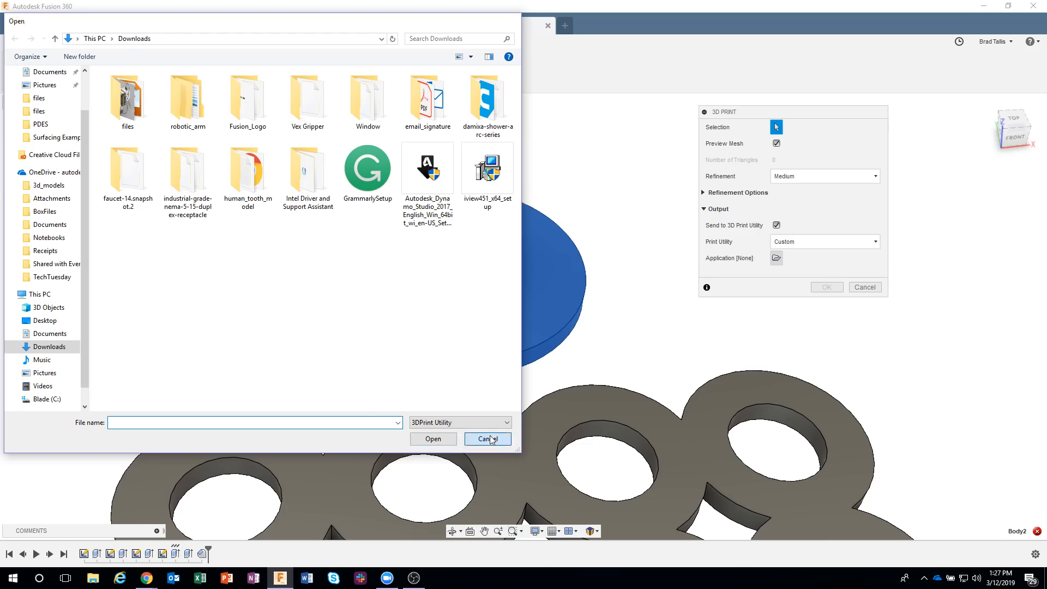
click(500, 439)
- Choose Cura as the print utility and send the pin's Medium mesh to it
click(781, 244)
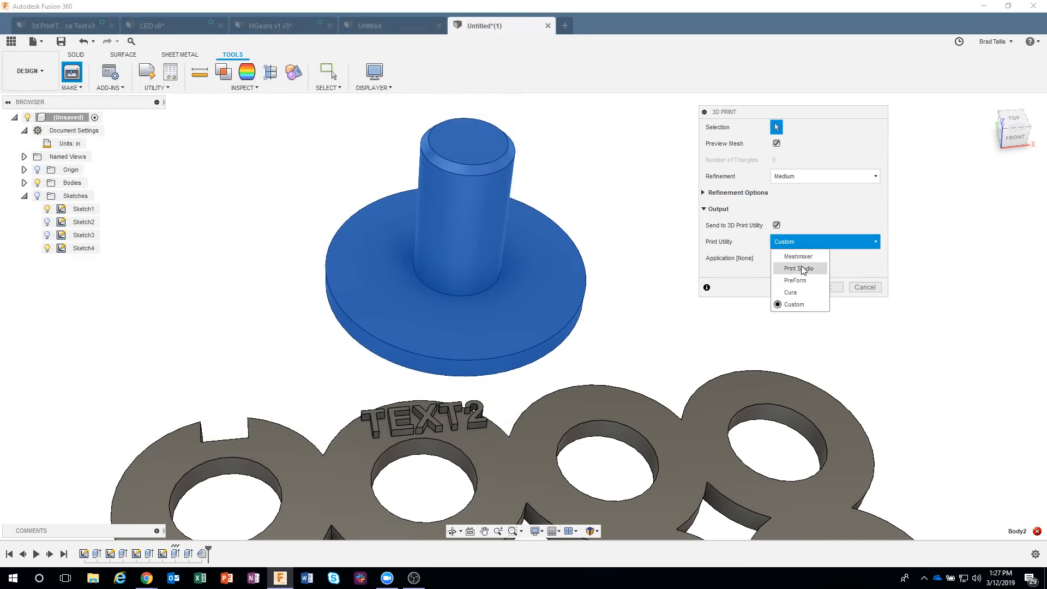
click(806, 290)
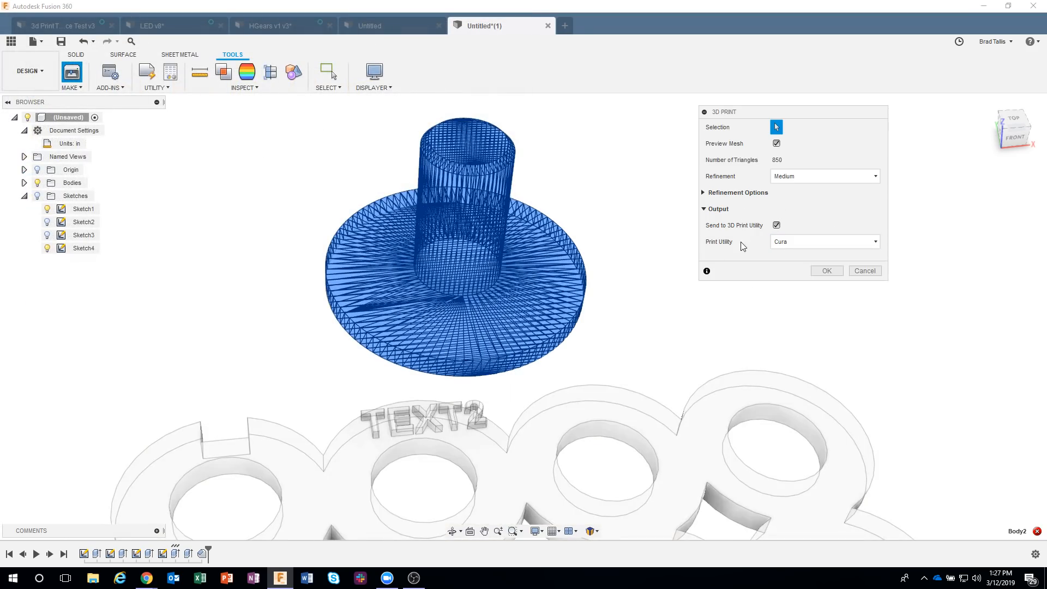
click(827, 271)
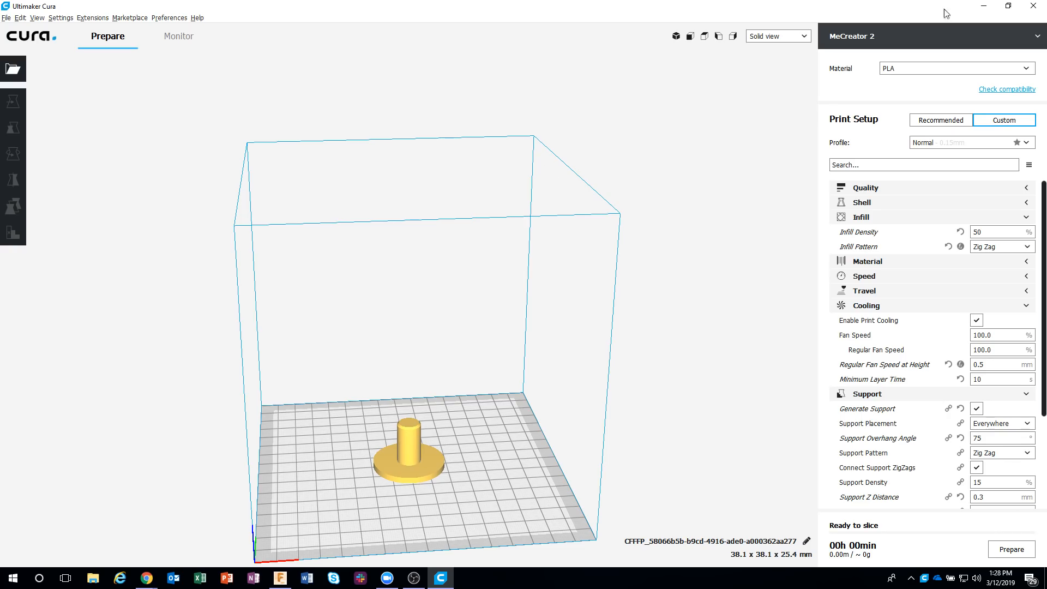
- Return to Fusion 360 and view the pin together with the whole ring plate from several angles
click(983, 6)
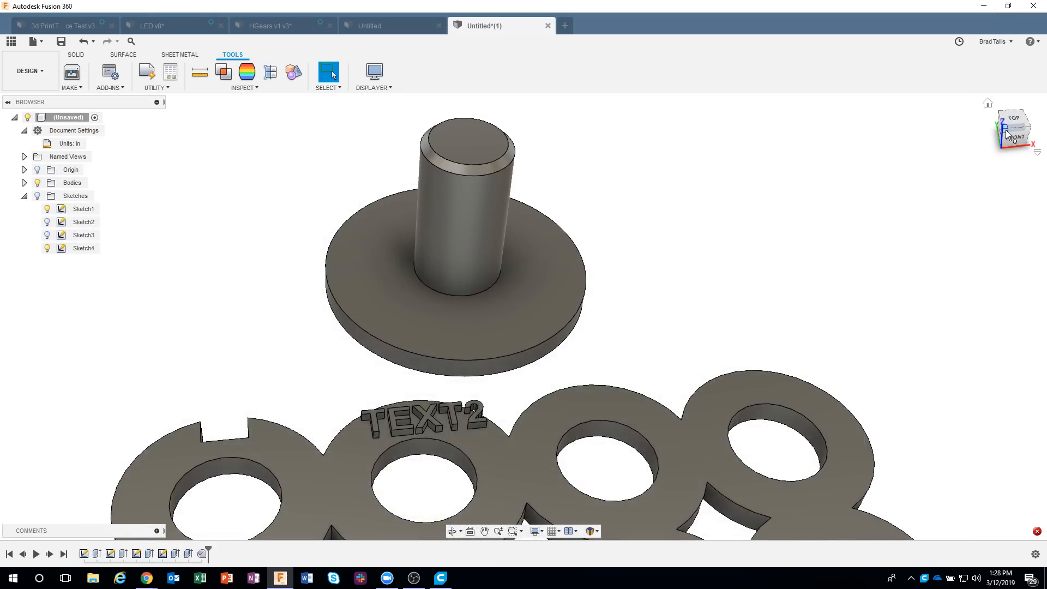
mouse_move(1006, 130)
mouse_down()
mouse_move(989, 113)
mouse_move(997, 136)
mouse_up()
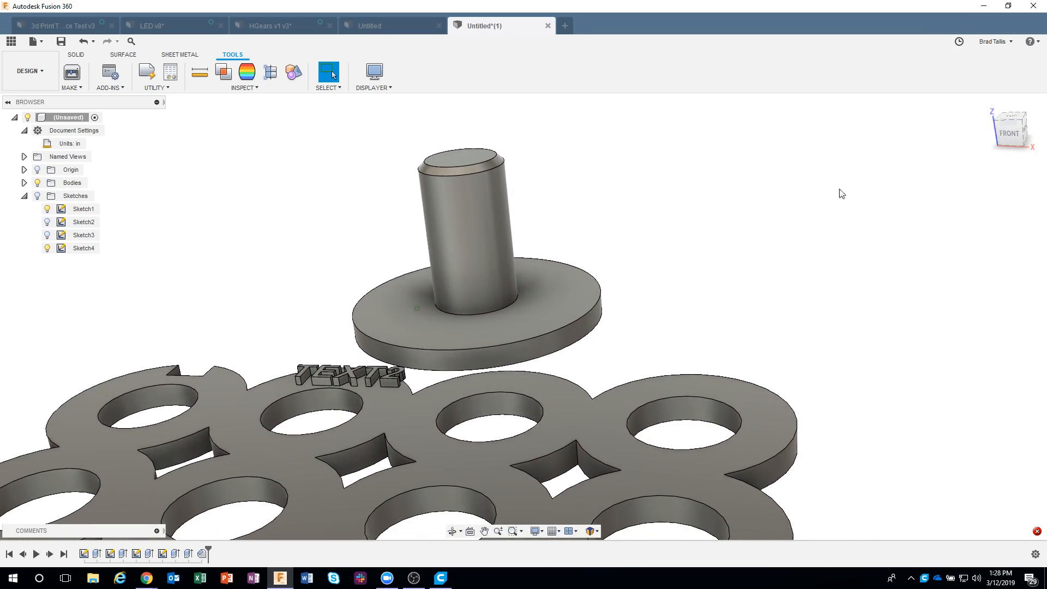
scroll(748, 220, down, 2)
shift+middle_drag(747, 220, 714, 210)
drag(1012, 135, 998, 136)
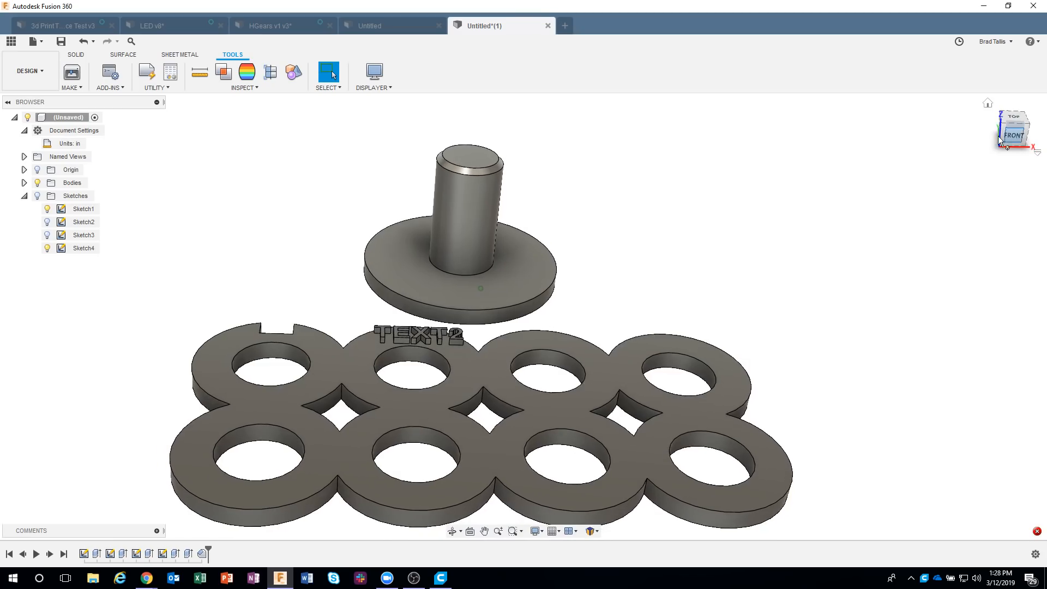
shift+middle_drag(873, 236, 862, 231)
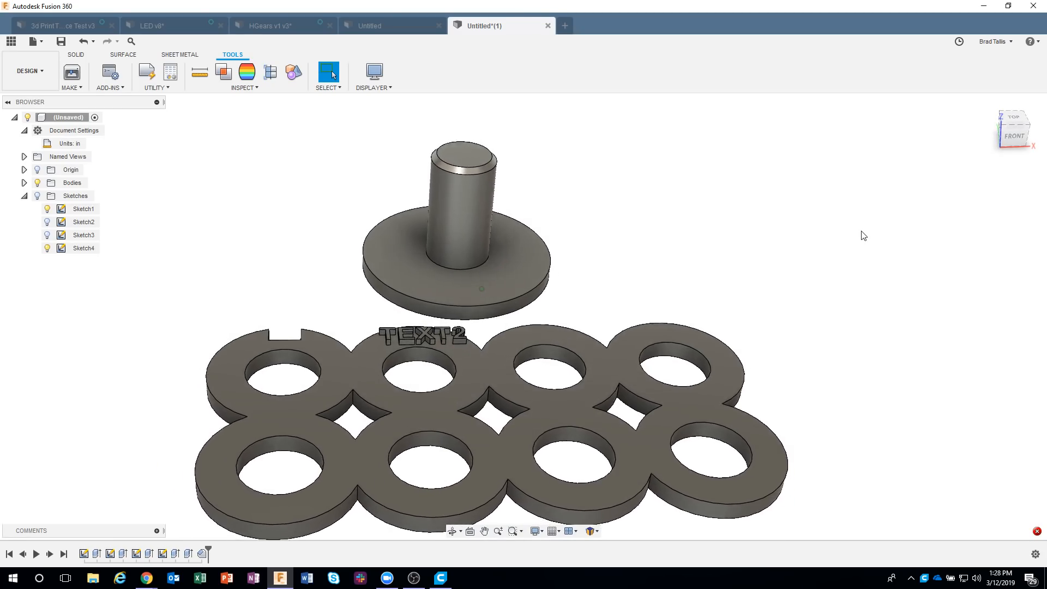
scroll(862, 231, down, 1)
- Switch to Ultimaker Cura and reposition its reduced window over the Fusion 360 model
click(441, 578)
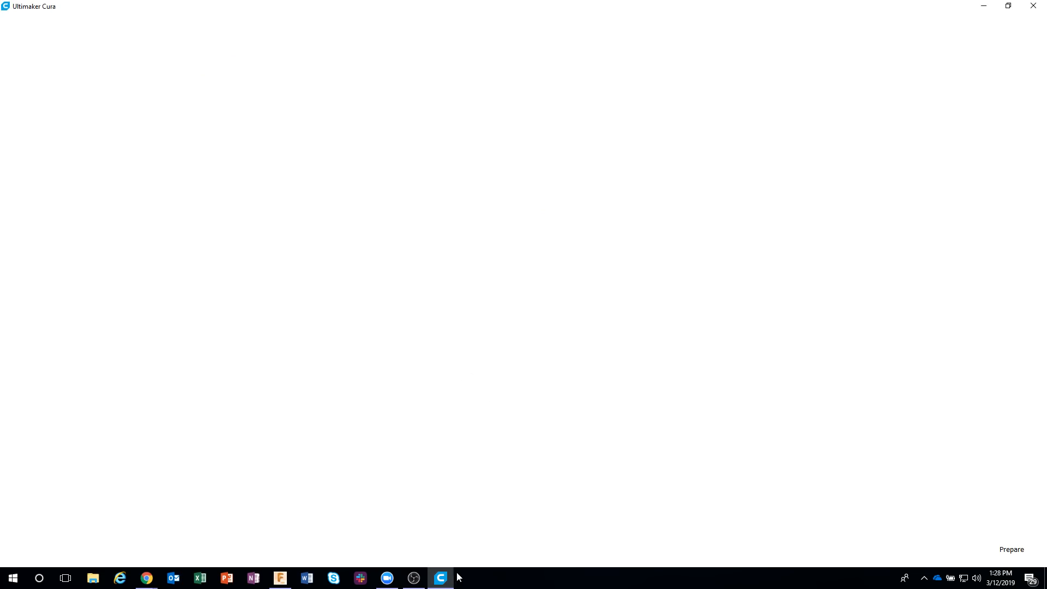
click(440, 577)
click(443, 578)
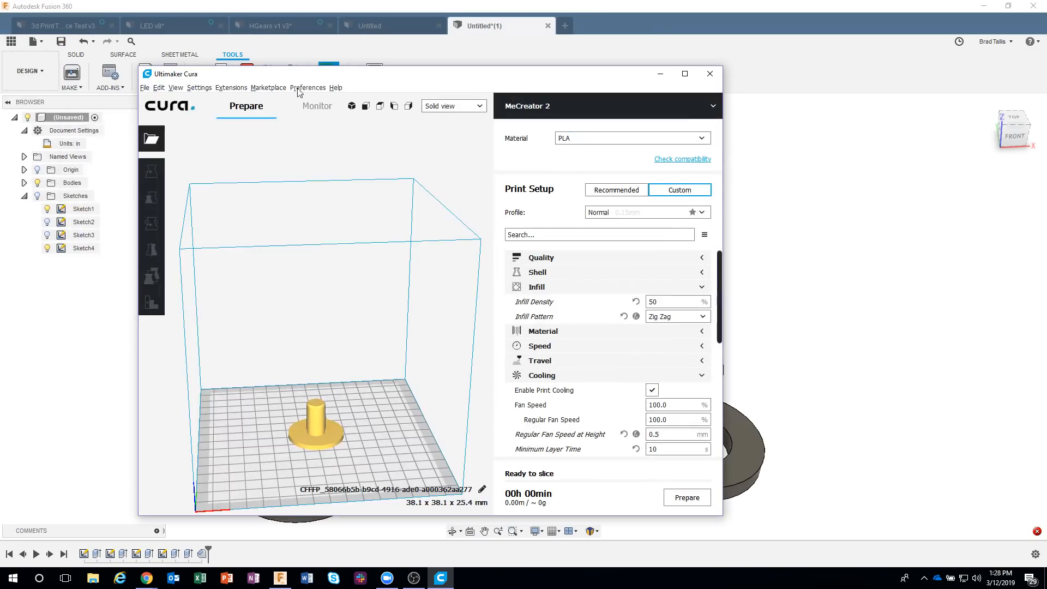
click(305, 87)
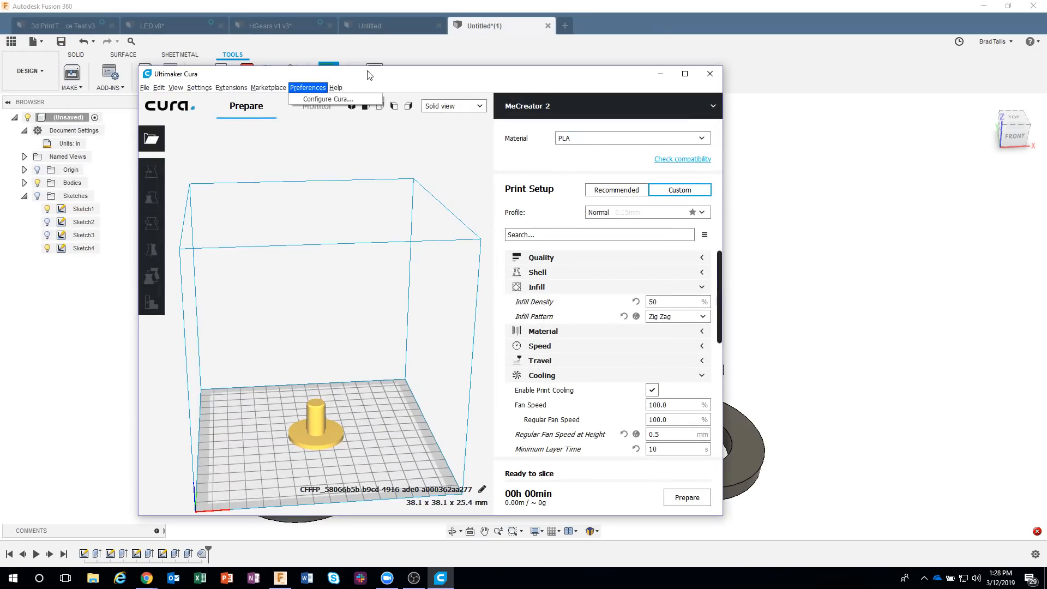
click(369, 74)
drag(447, 74, 581, 48)
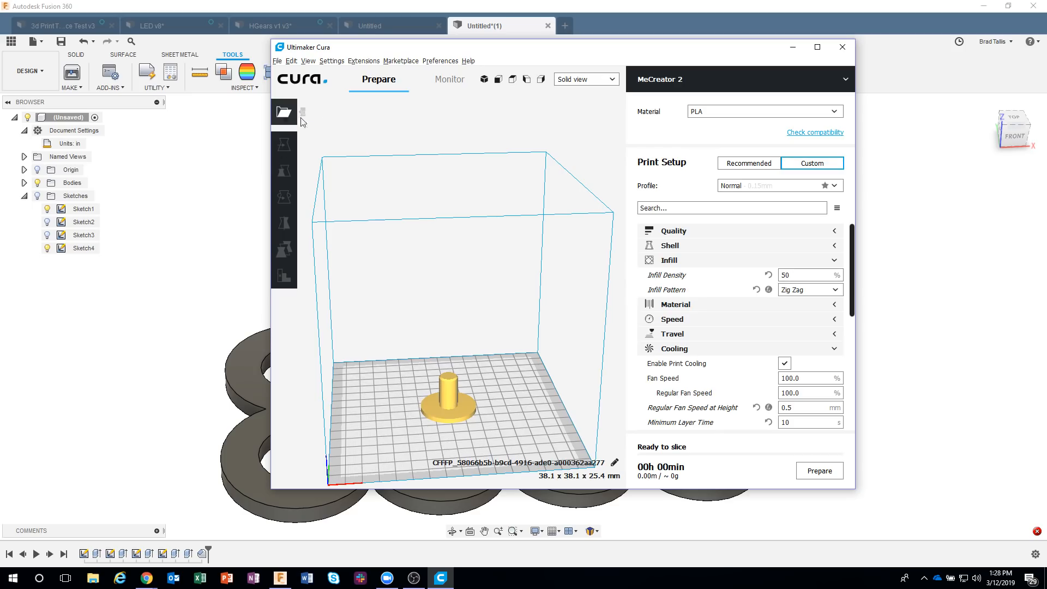
- Select the pin on the build plate, rotate it onto its side, and rotate it back upright on its base
click(445, 387)
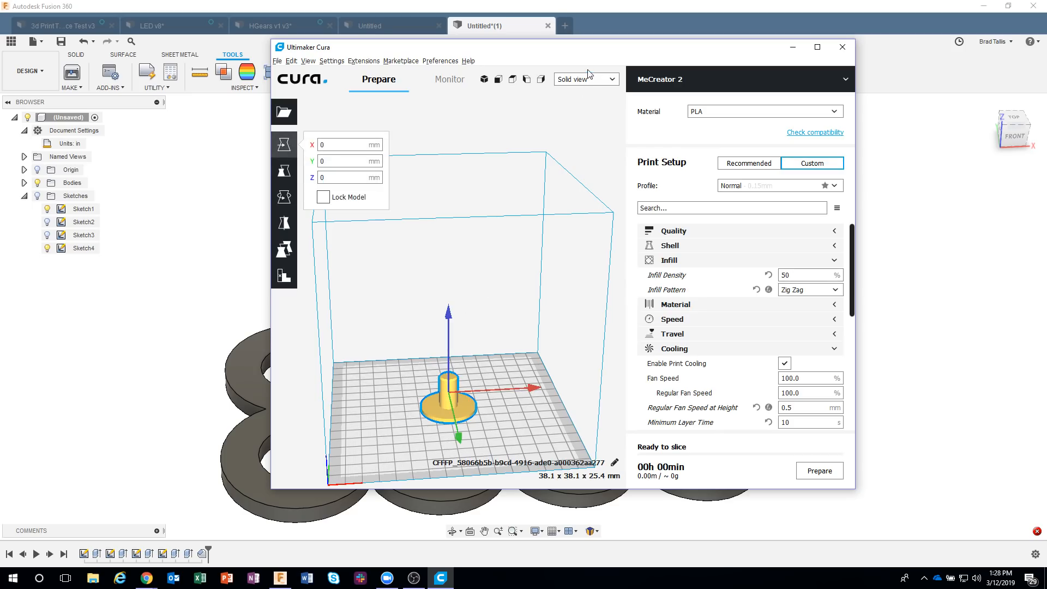
click(284, 199)
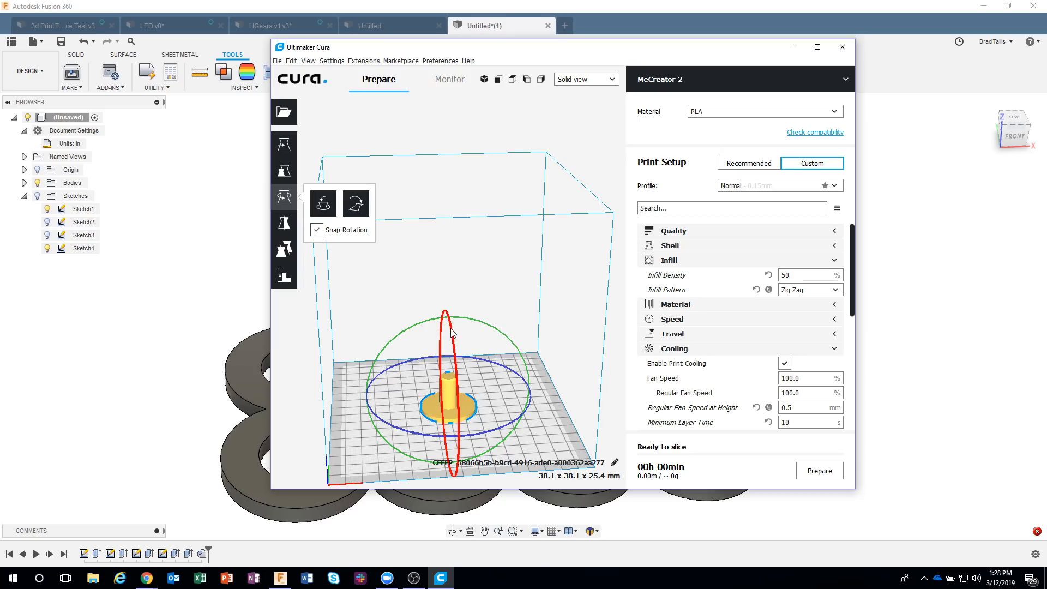
drag(452, 332, 470, 481)
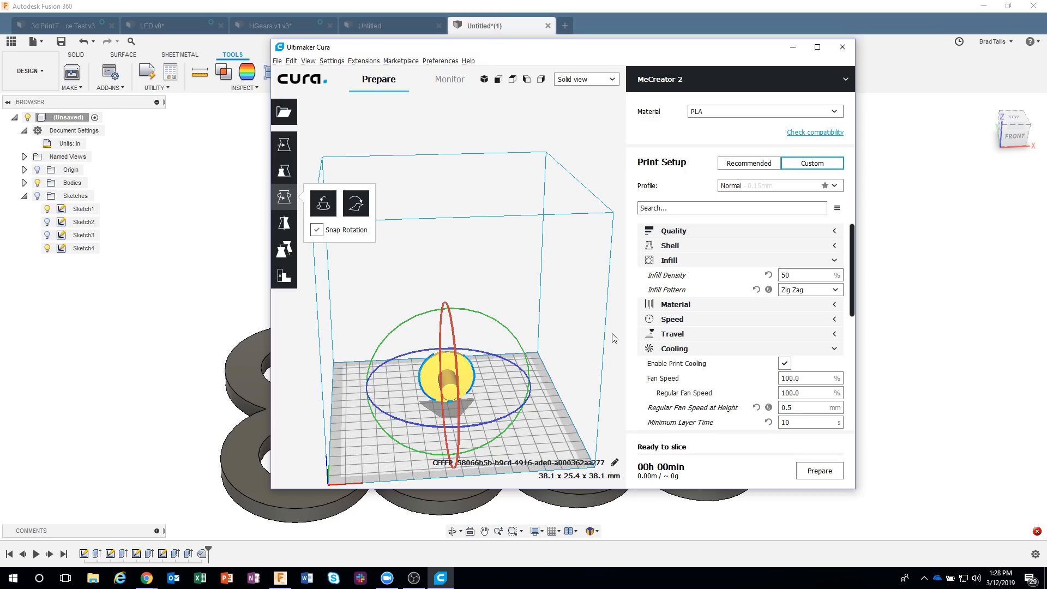
right_drag(451, 366, 525, 359)
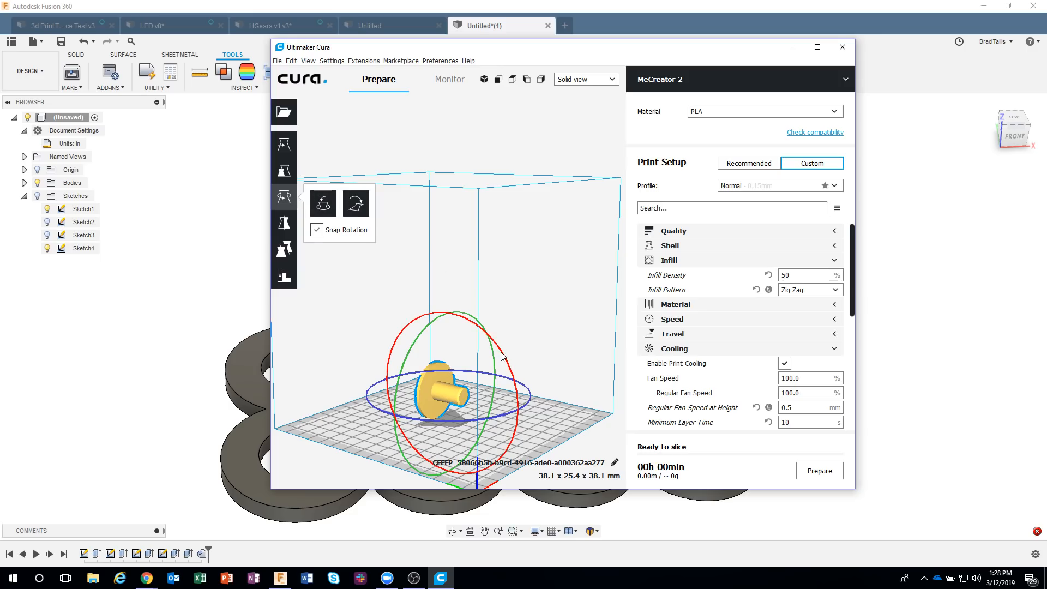
drag(503, 355, 352, 321)
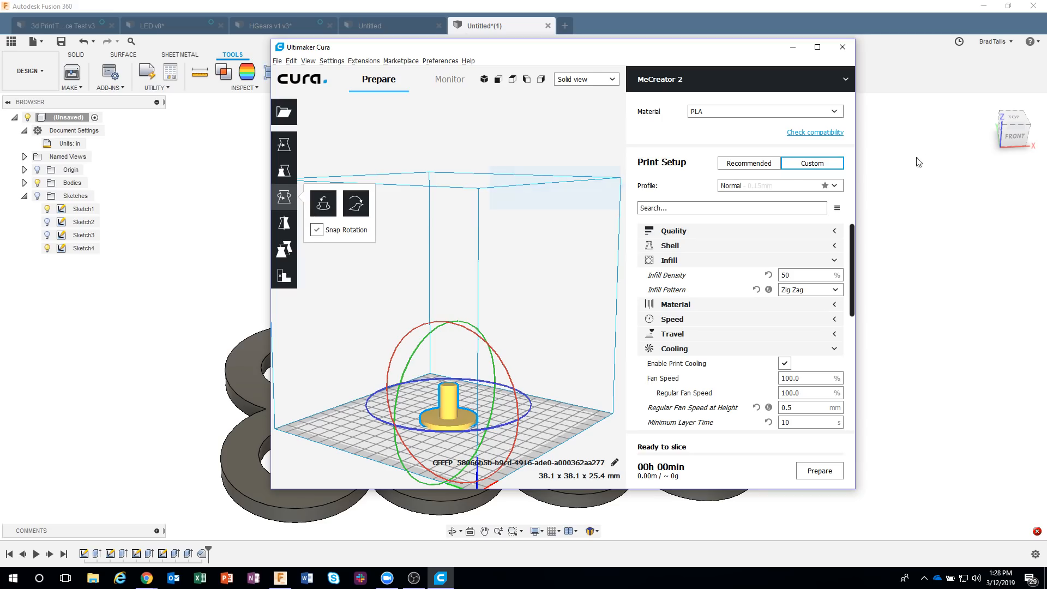
- Close Cura and return to Fusion 360 to view the pin and the ring plate together
click(842, 47)
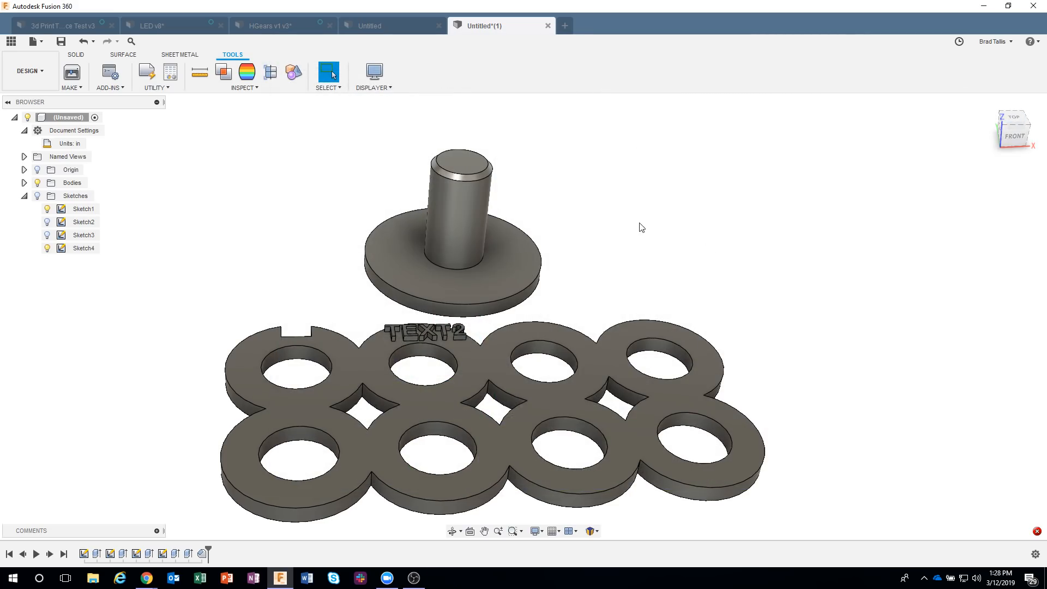
scroll(639, 228, down, 5)
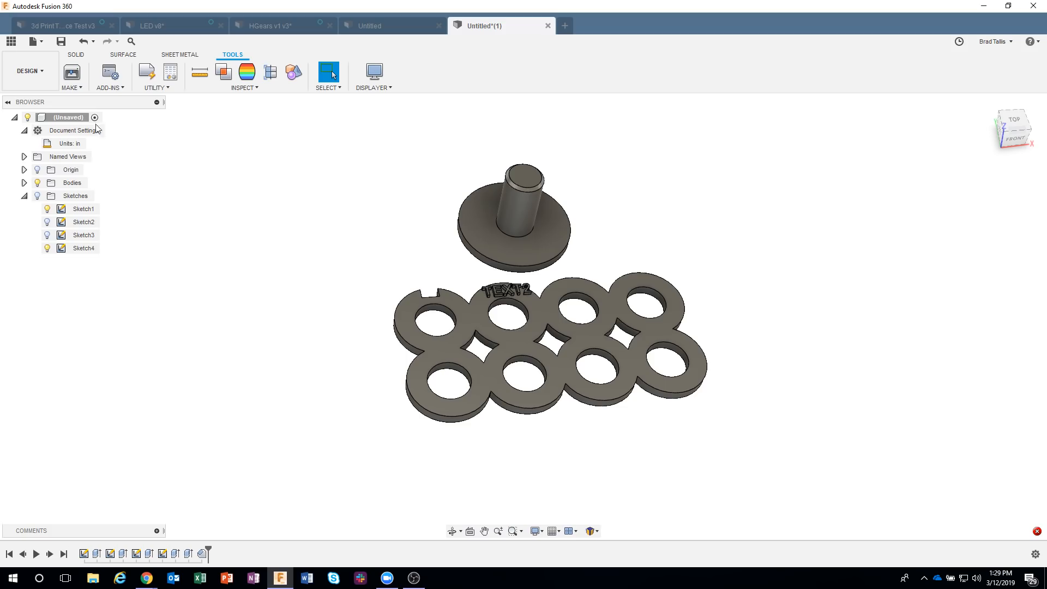
- Try to pick both the pin and the ring plate for one 3D Print output, and cancel
click(73, 77)
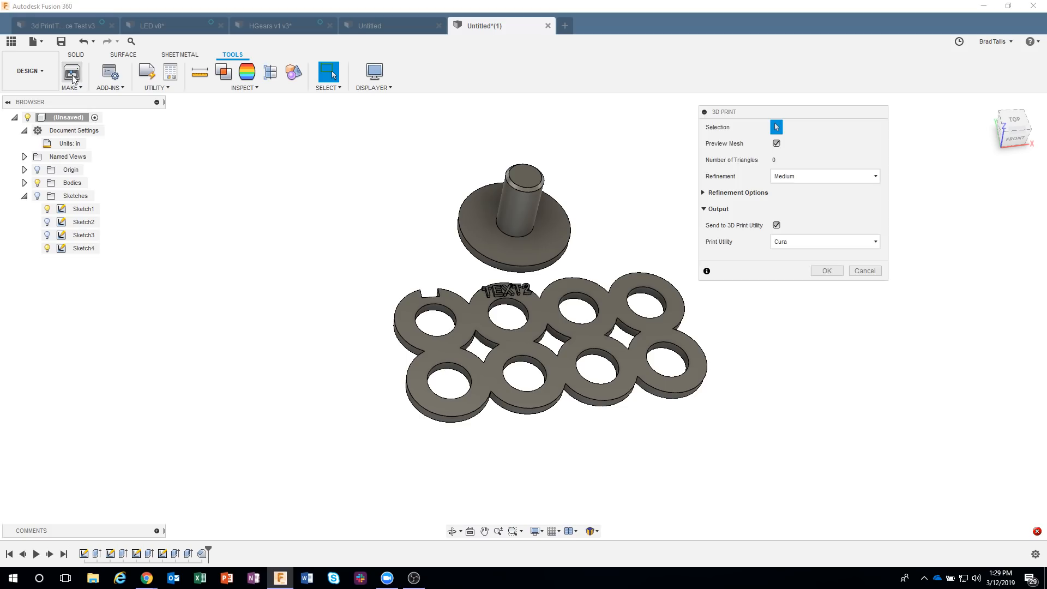
click(511, 227)
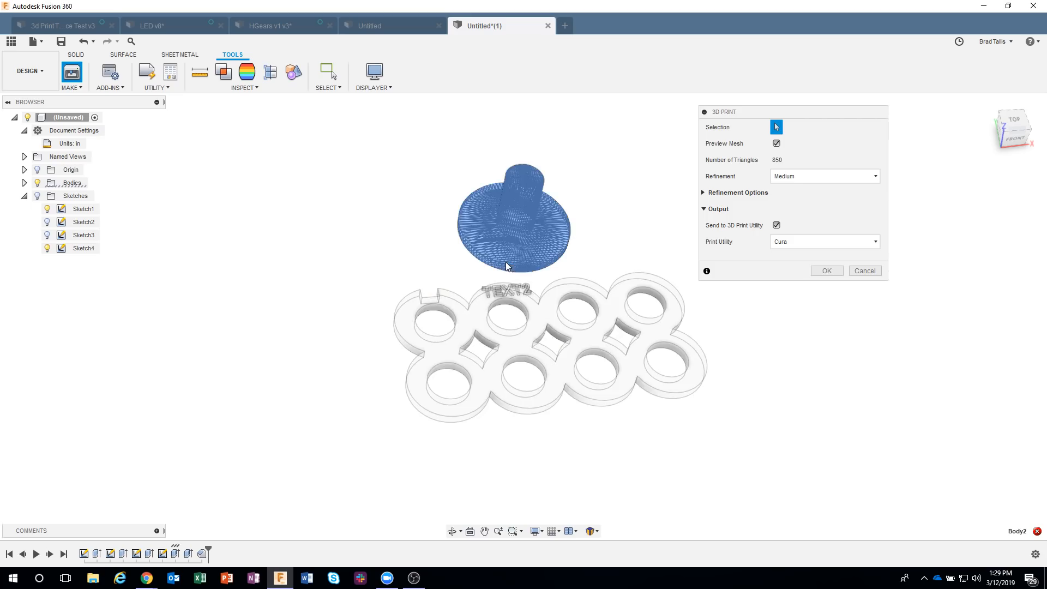
click(487, 316)
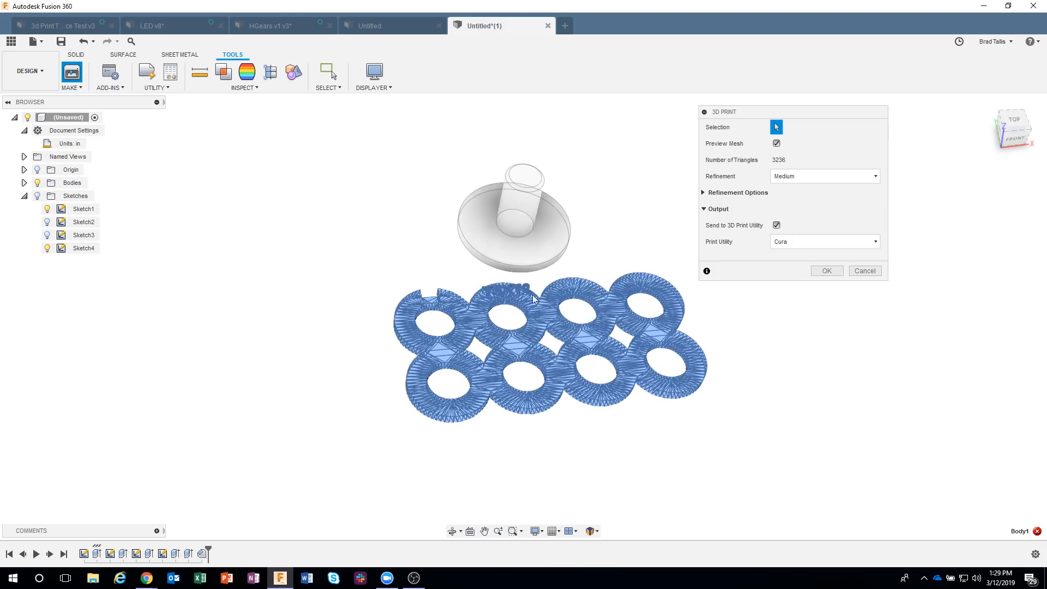
click(519, 207)
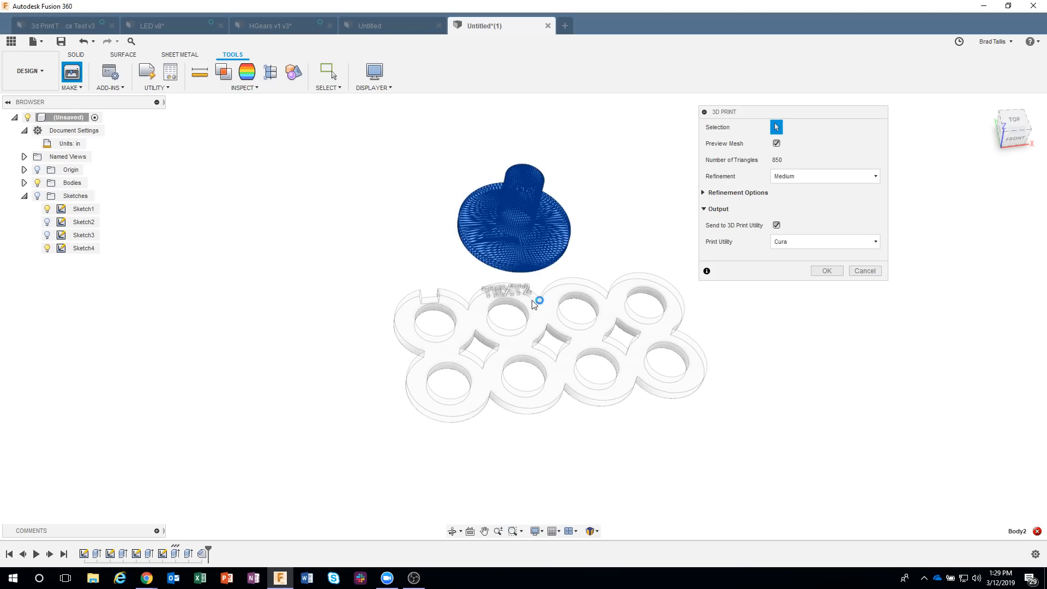
click(553, 306)
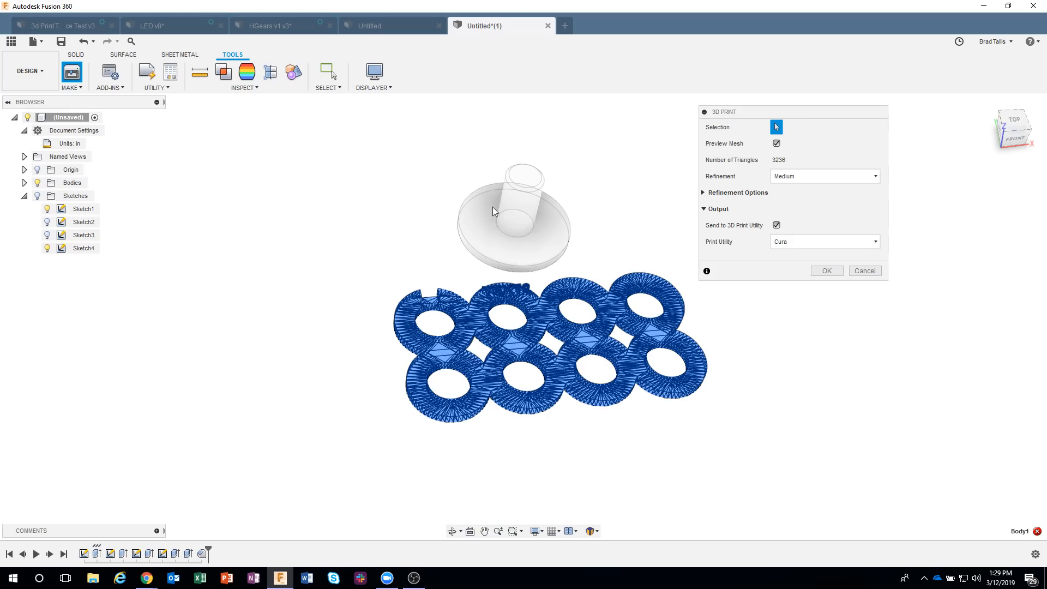
click(874, 272)
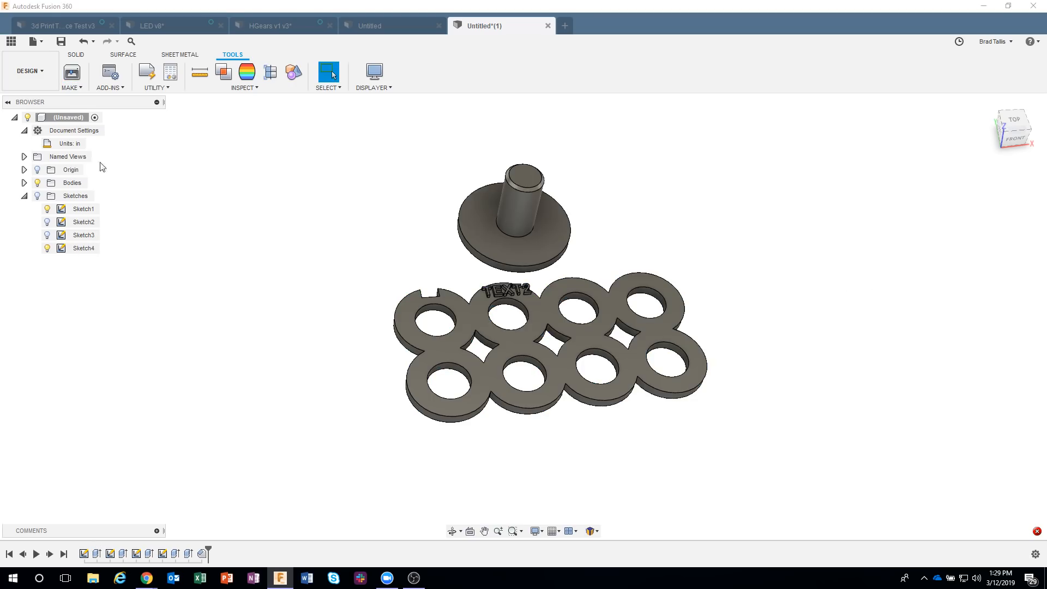
- Try to save the whole design as one binary STL file with Send to 3D Print Utility turned off
right_click(62, 120)
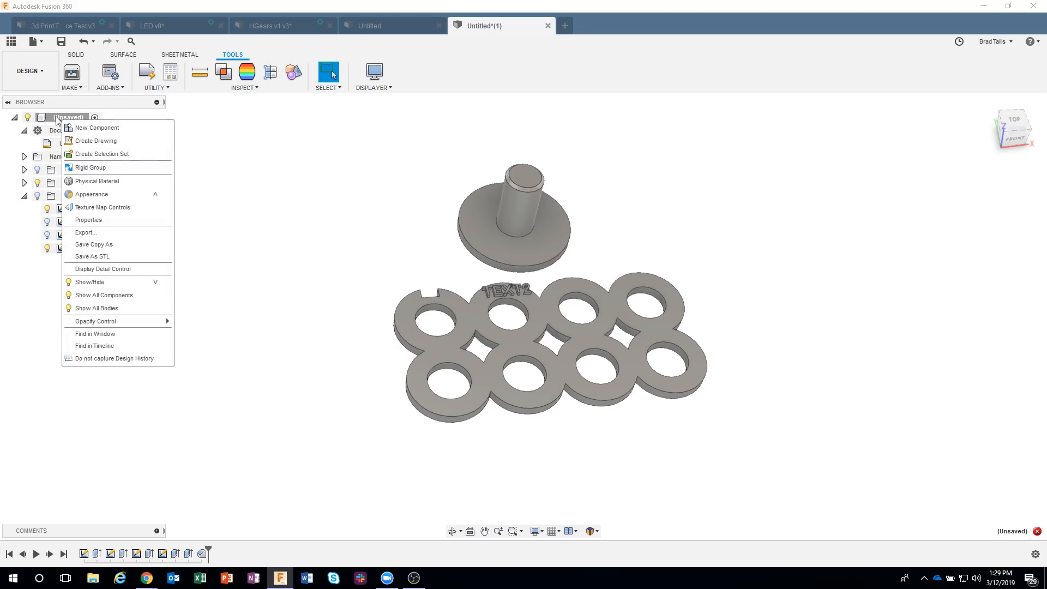
click(114, 256)
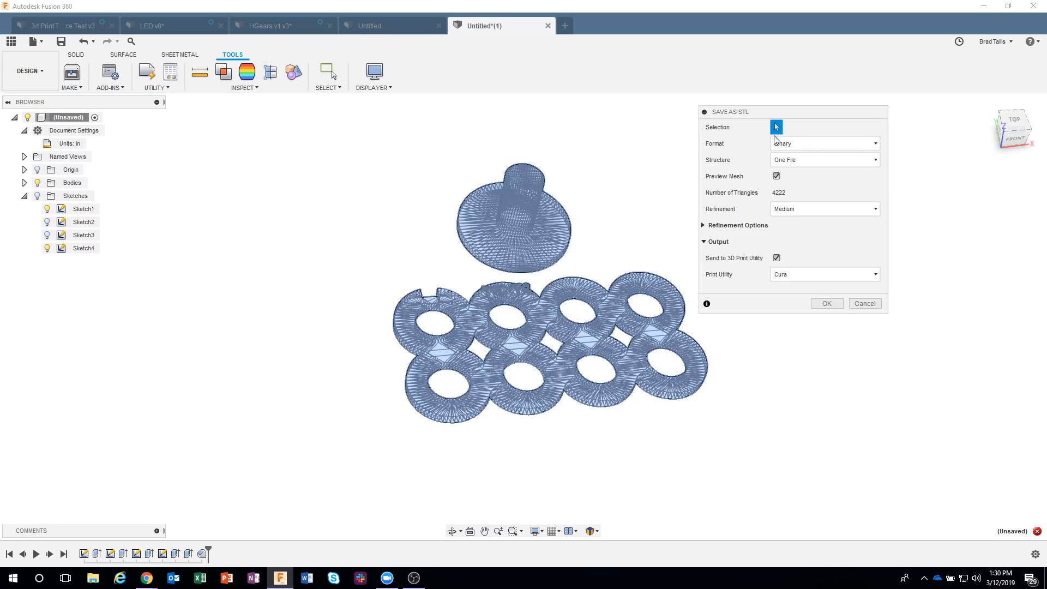
click(804, 145)
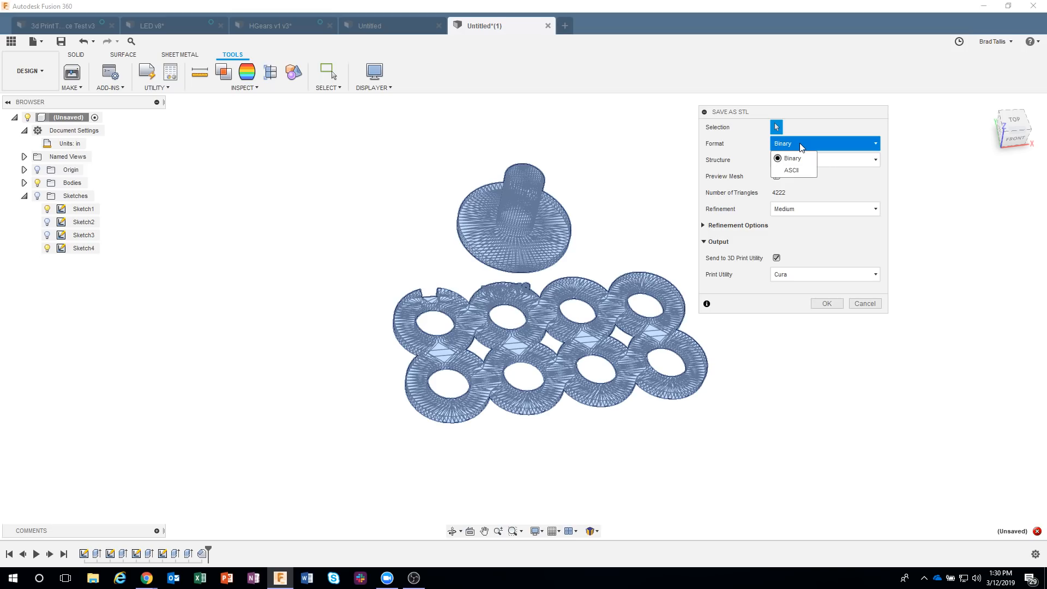
click(801, 145)
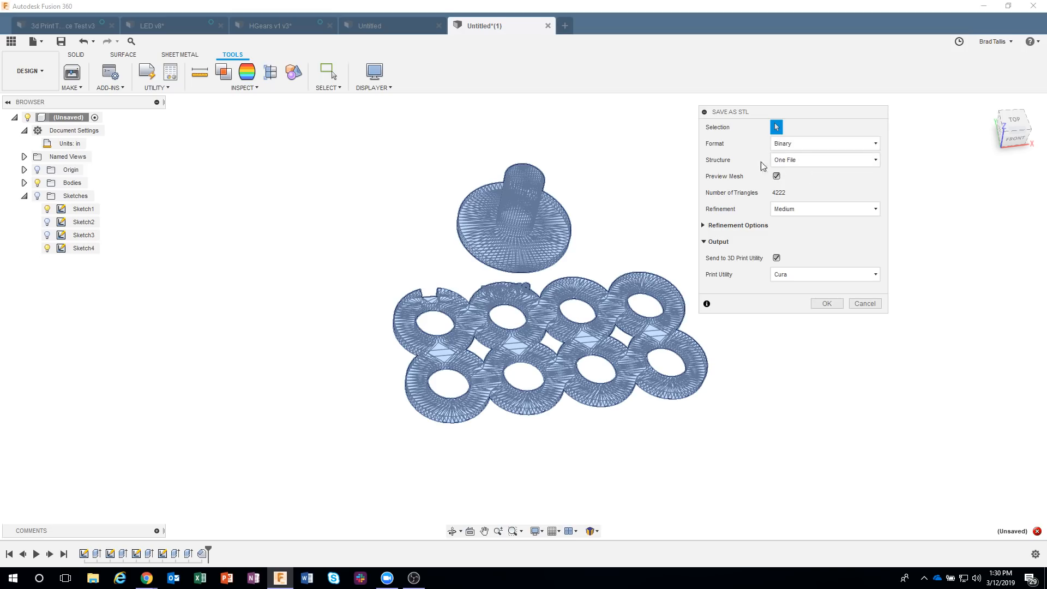
click(802, 161)
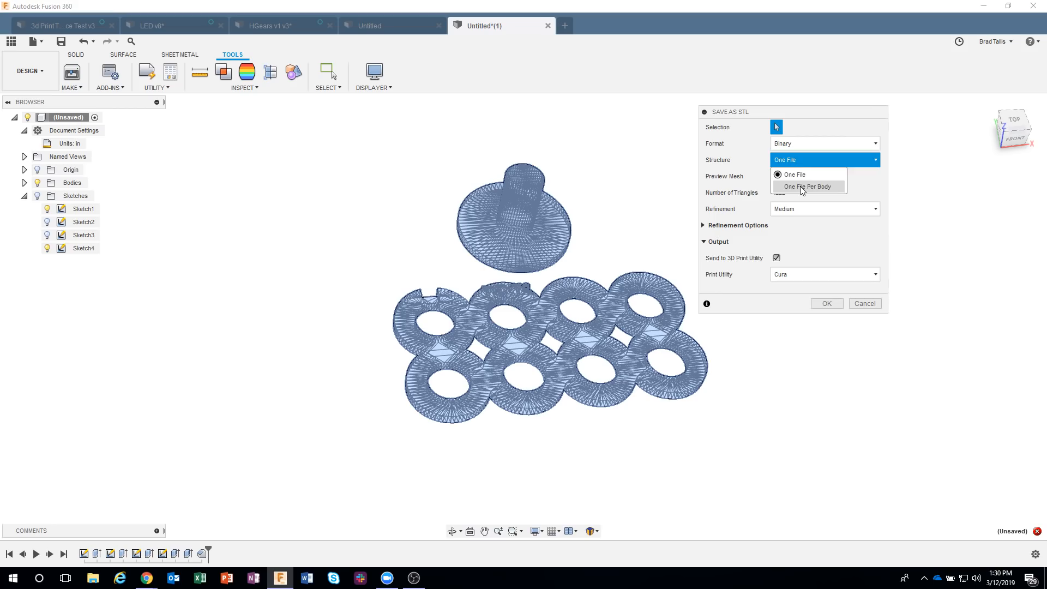
click(800, 186)
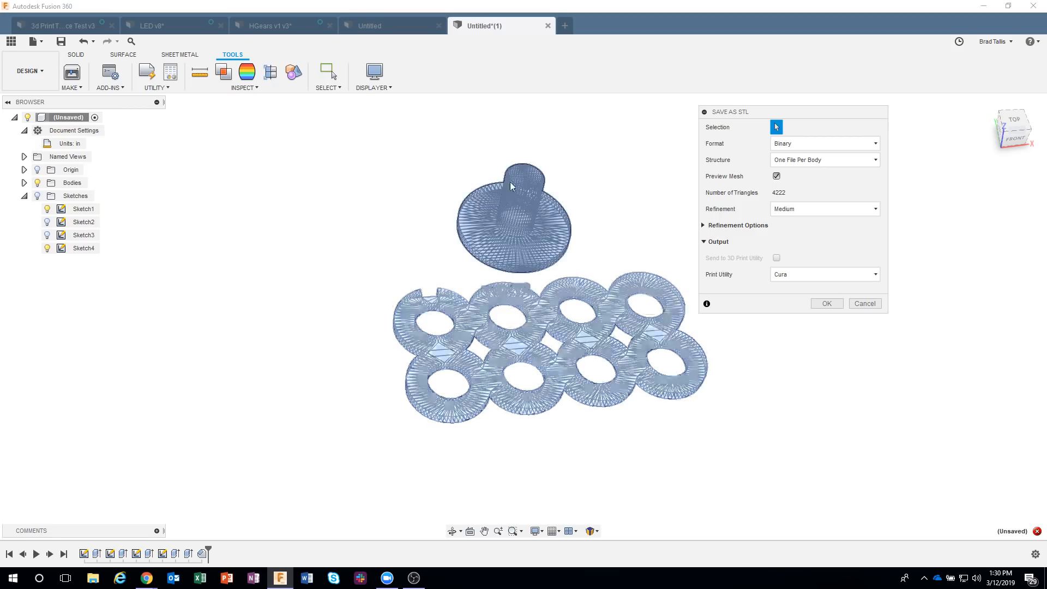
click(810, 160)
click(803, 171)
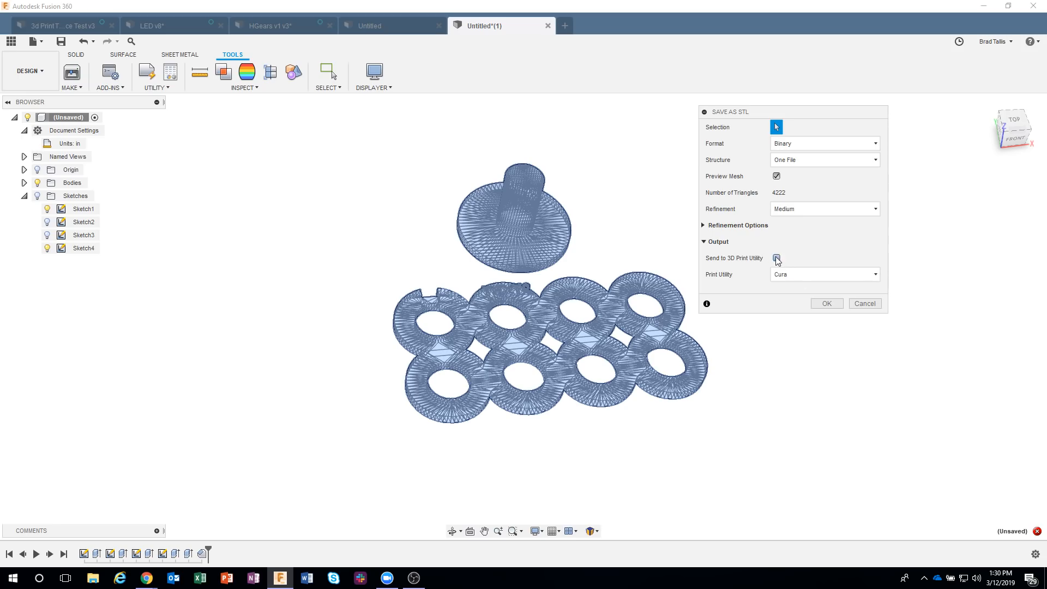
click(824, 304)
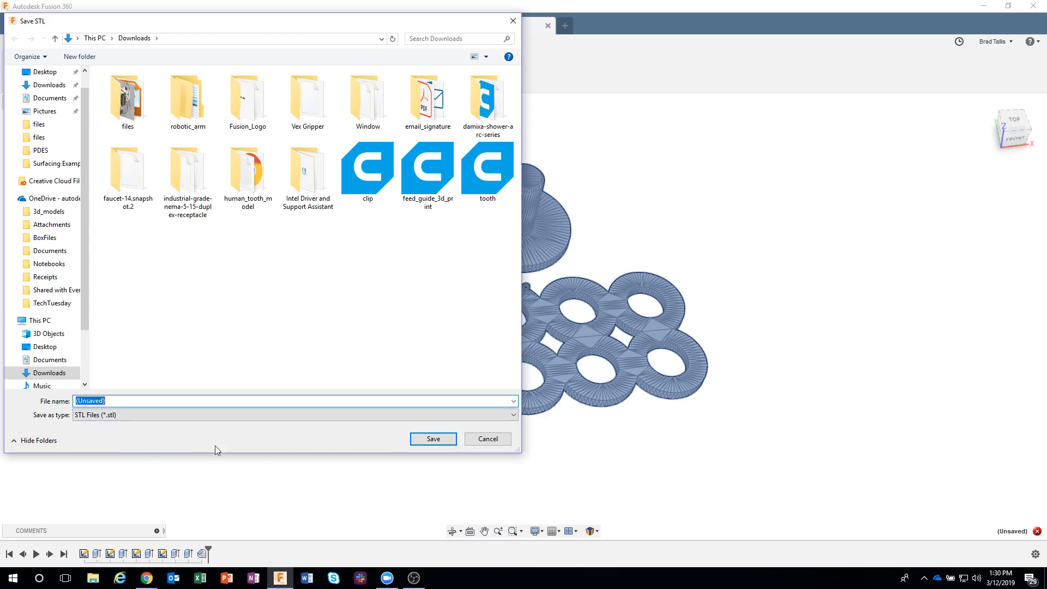
click(488, 439)
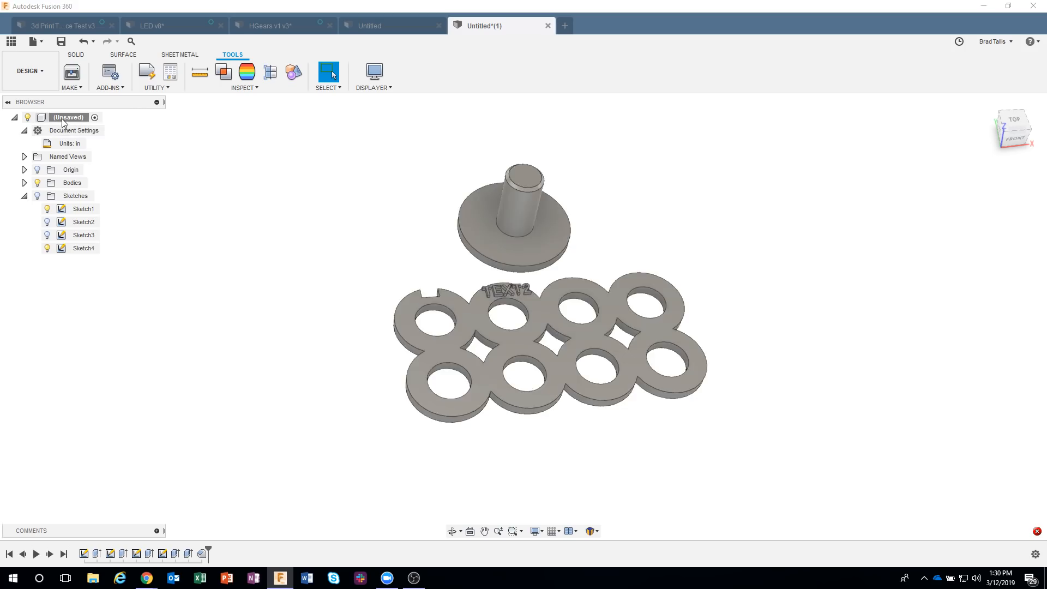
- Save the whole design as a single binary STL with Medium refinement and send it to Cura
right_click(61, 119)
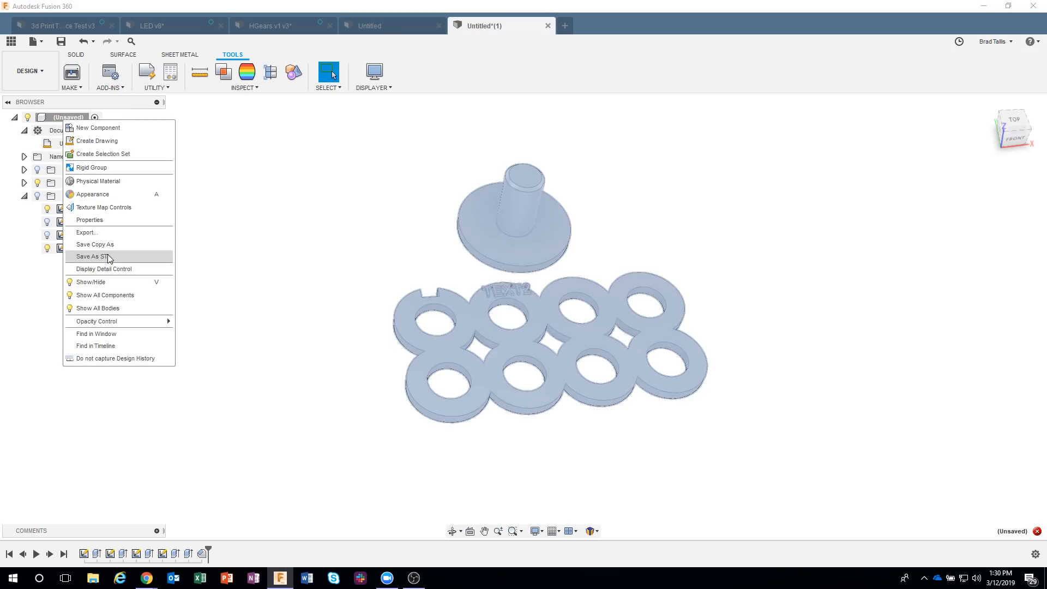
click(96, 256)
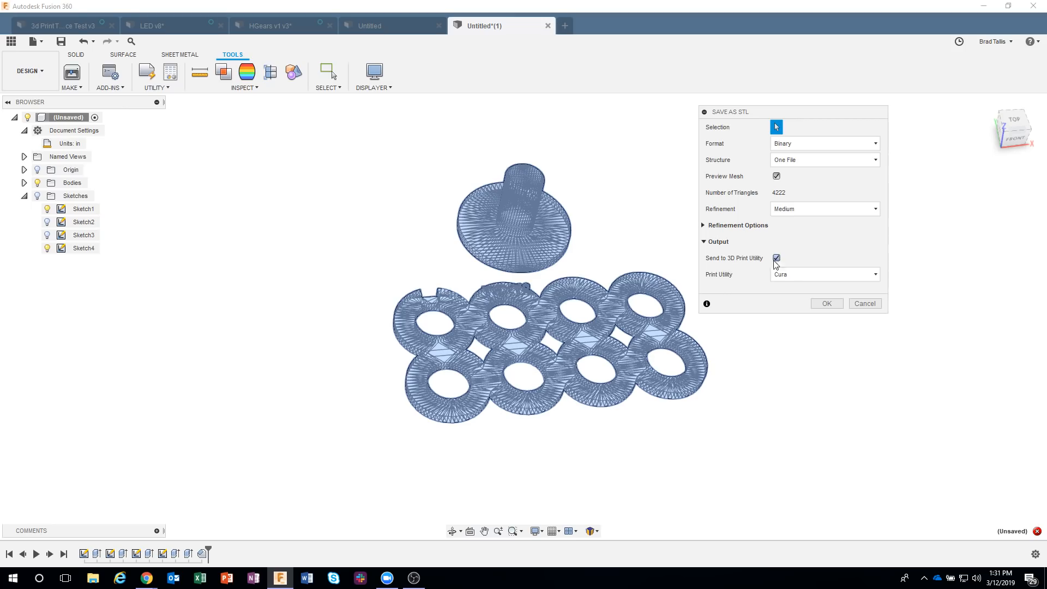
click(824, 304)
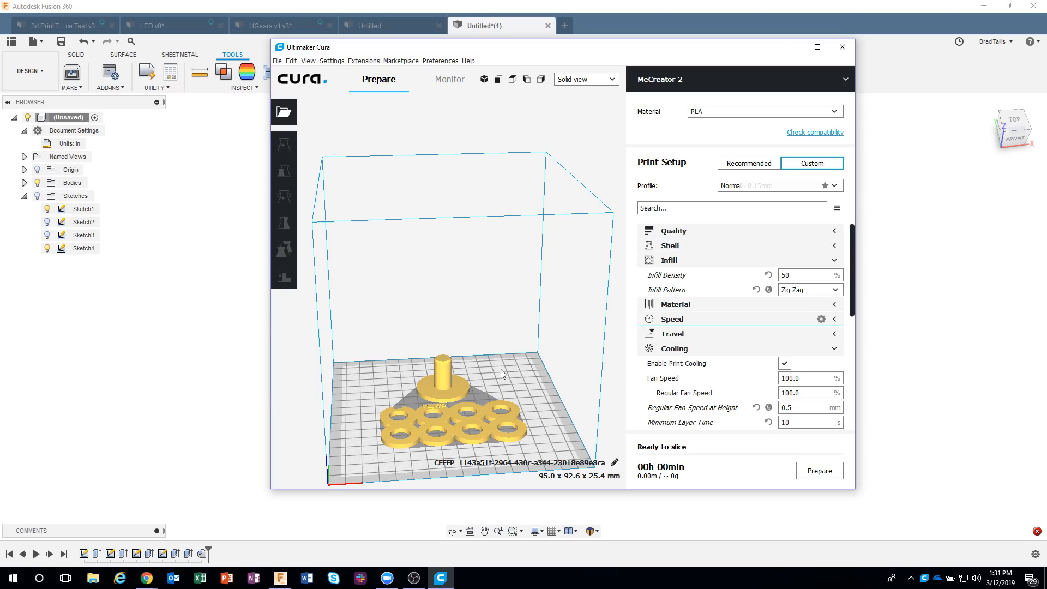
- Slice the pin and ring plate together in Cura with the current print settings
right_drag(447, 424, 484, 398)
scroll(443, 394, up, 5)
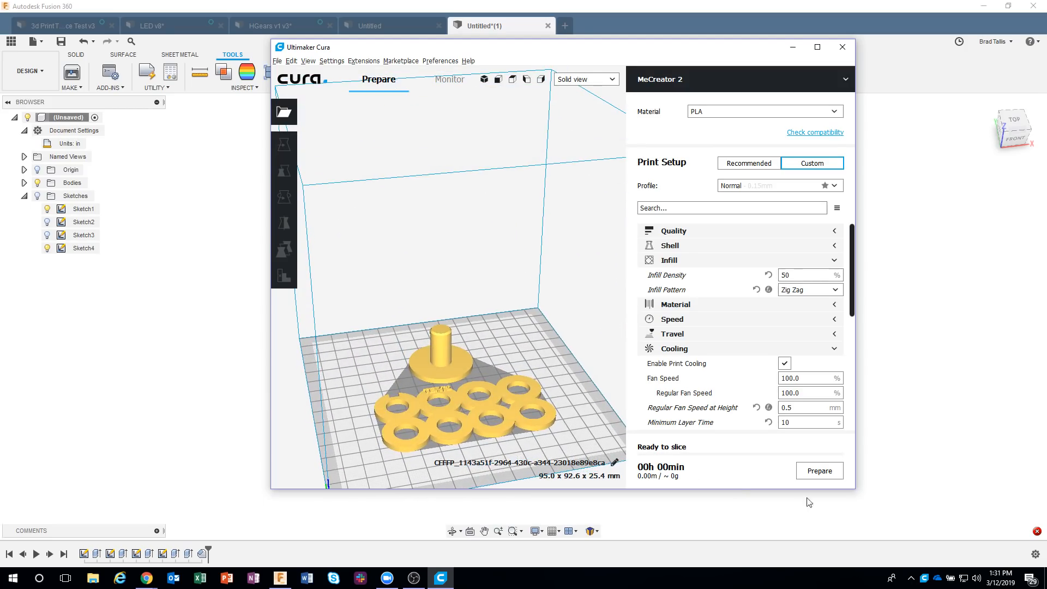
click(826, 467)
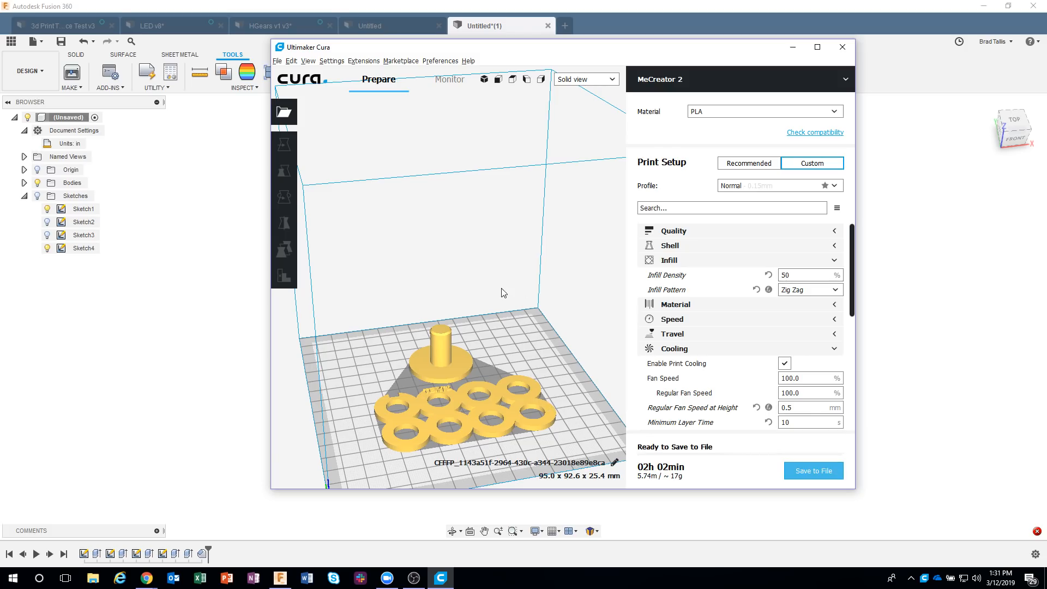
- Maximize Cura and inspect the sliced pin and ring plate in Layer view, going down to layer 108
double_click(785, 275)
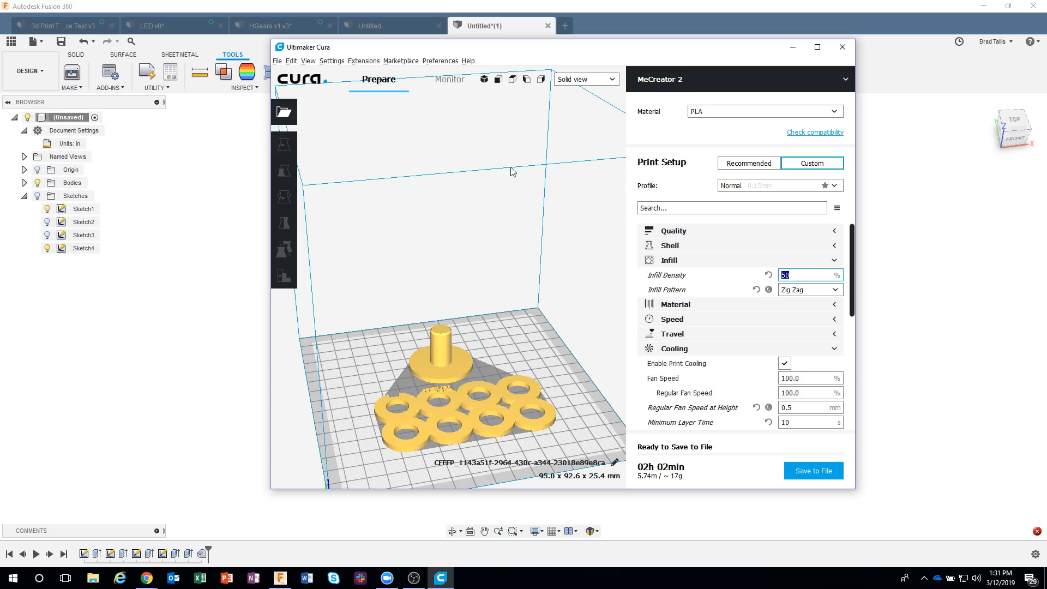
click(818, 47)
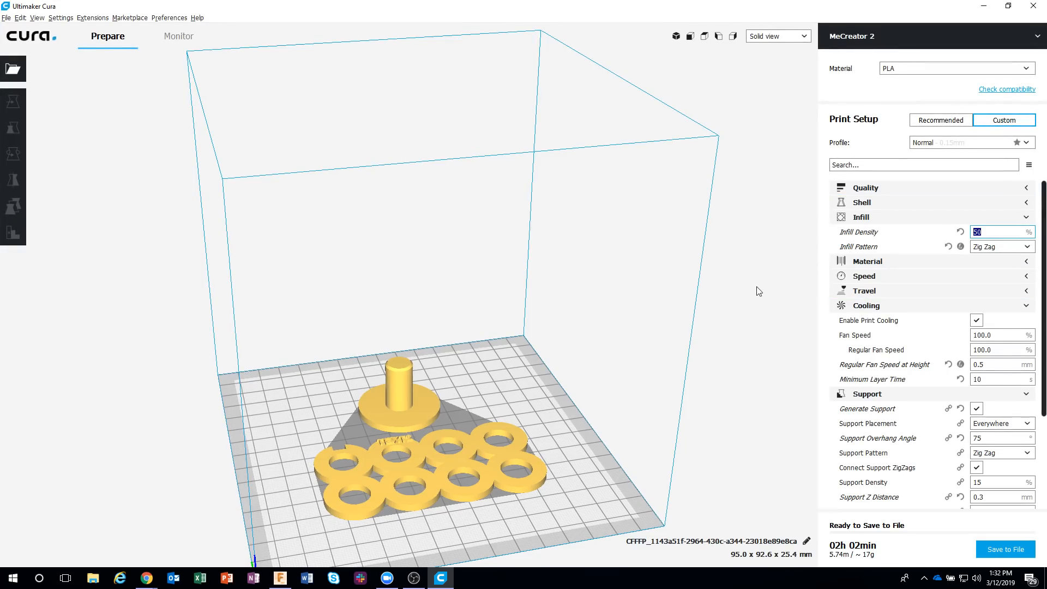
click(775, 37)
click(773, 75)
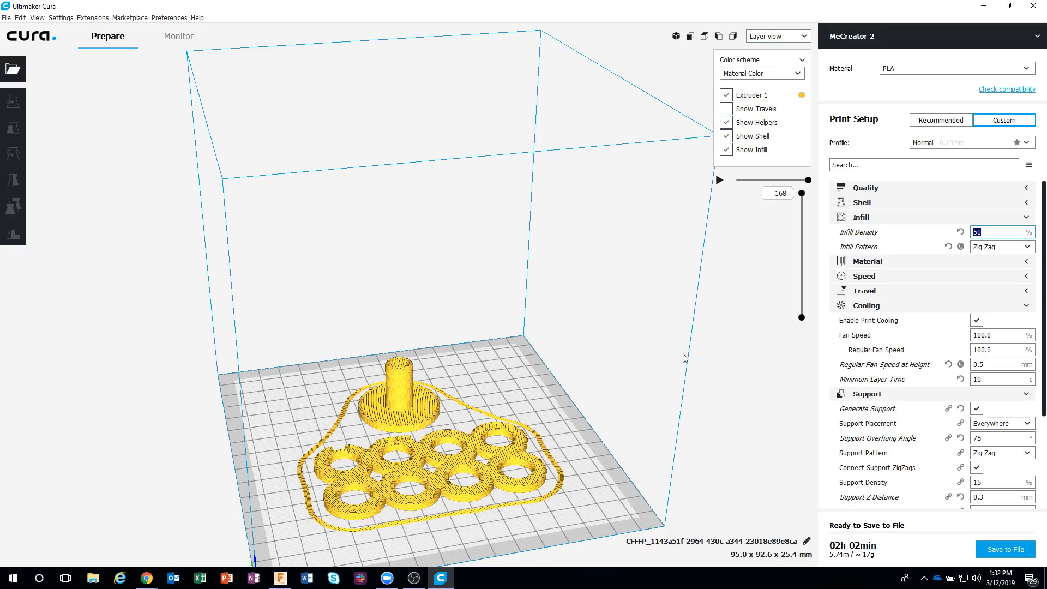
mouse_move(802, 197)
mouse_down()
mouse_move(815, 332)
mouse_move(802, 200)
mouse_up()
right_drag(397, 386, 416, 431)
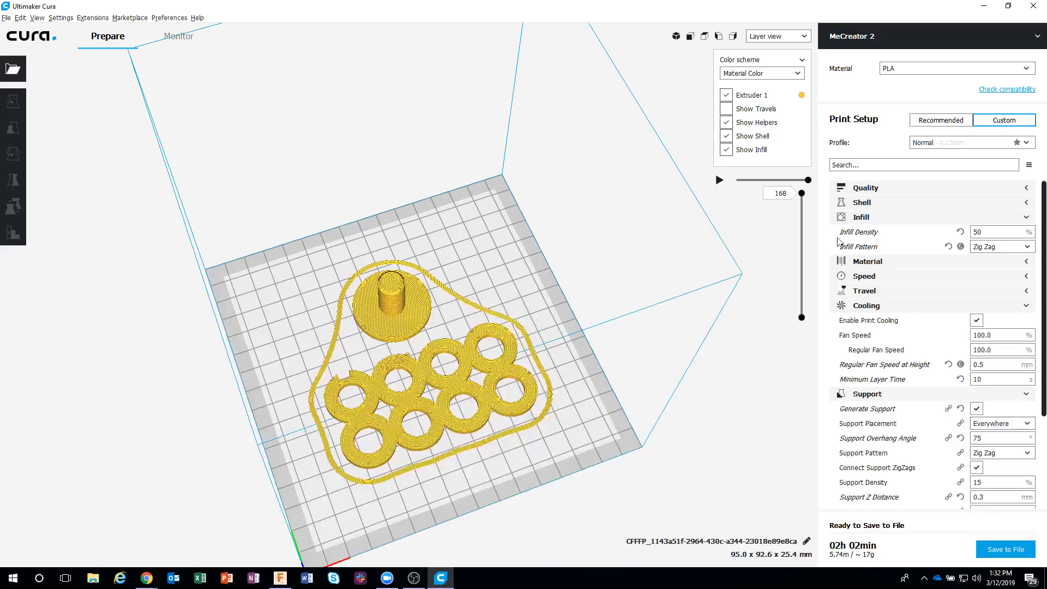
drag(801, 194, 799, 241)
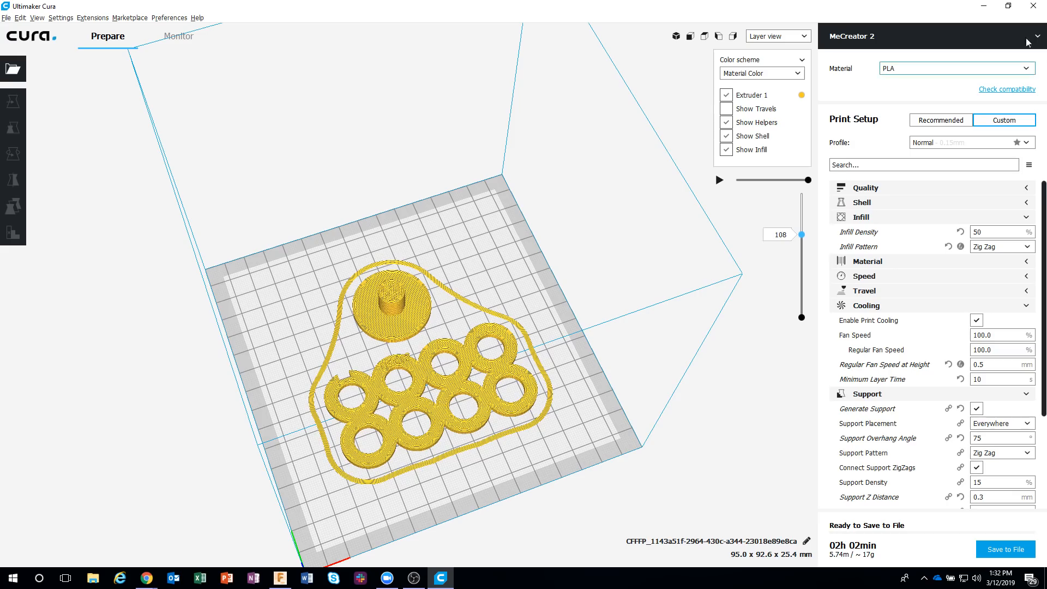
- Close Cura and add a user parameter in Fusion 360 named tol with unit in and expression 0.029
click(1033, 5)
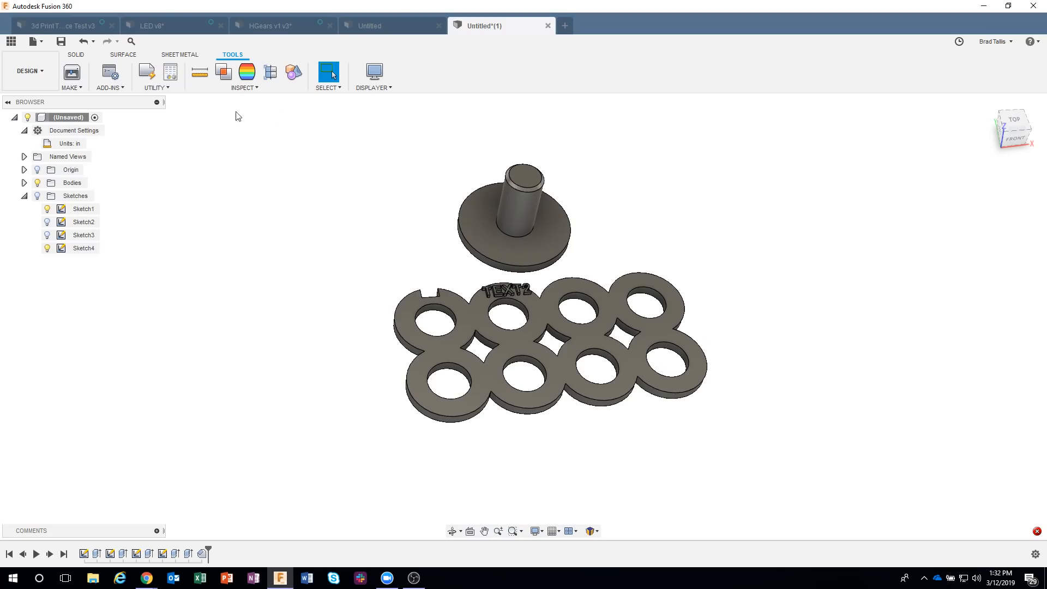
click(77, 55)
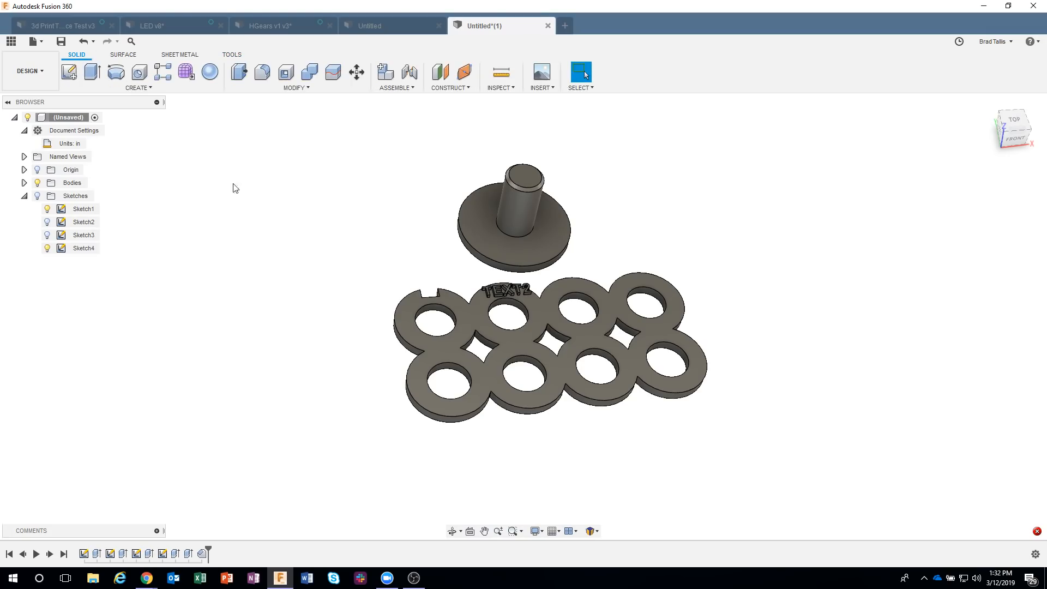
click(275, 88)
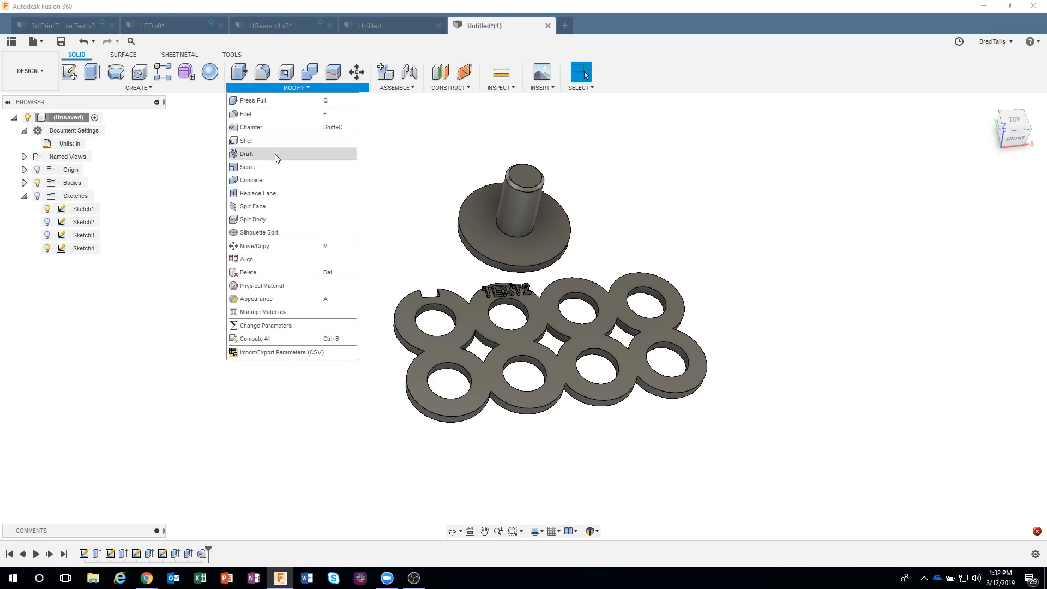
click(278, 331)
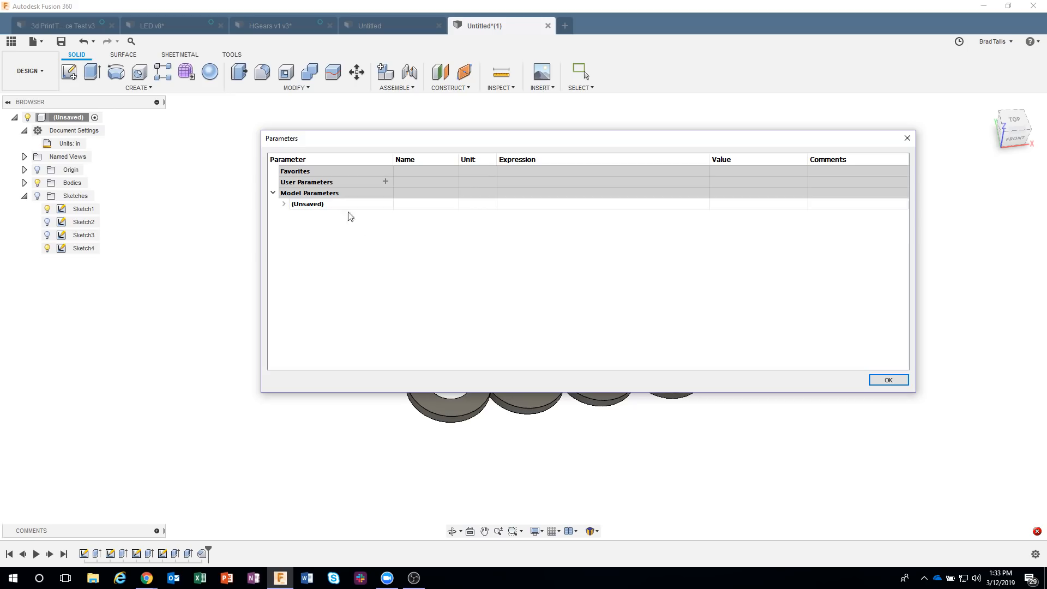
click(388, 181)
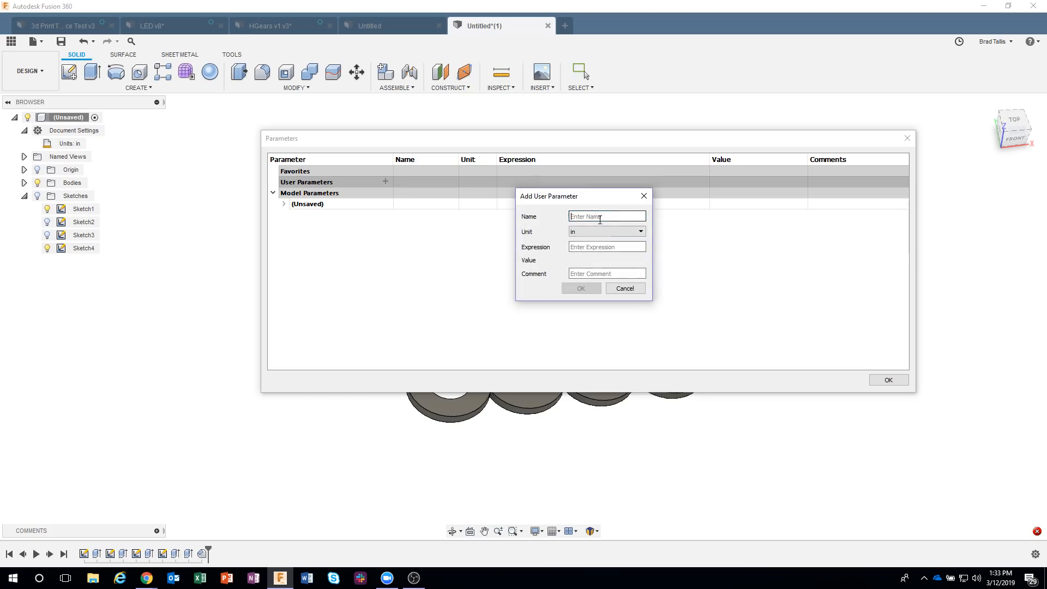
text(tol)
click(587, 247)
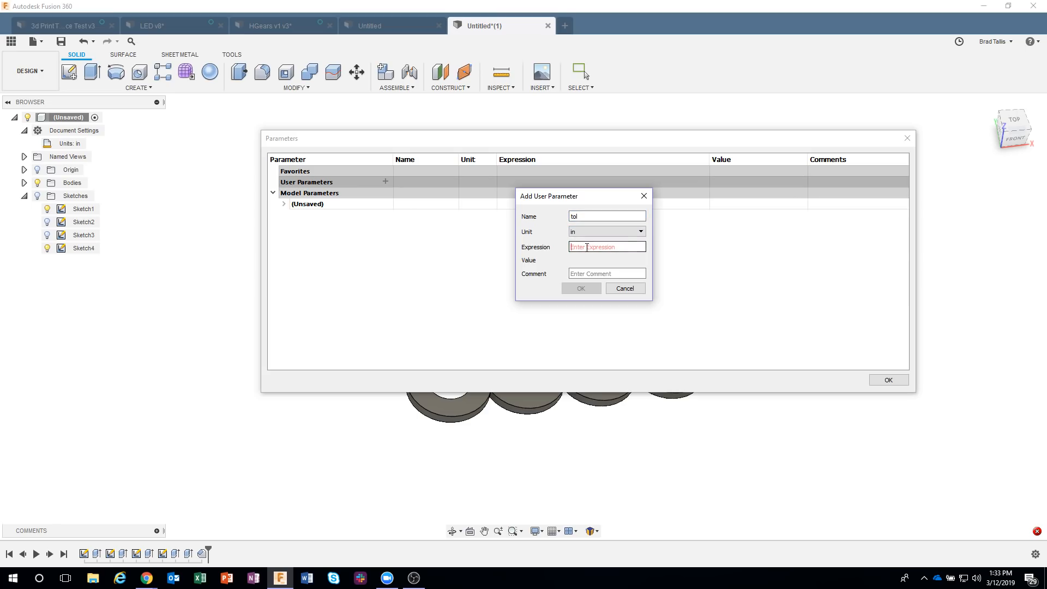
text(0.029)
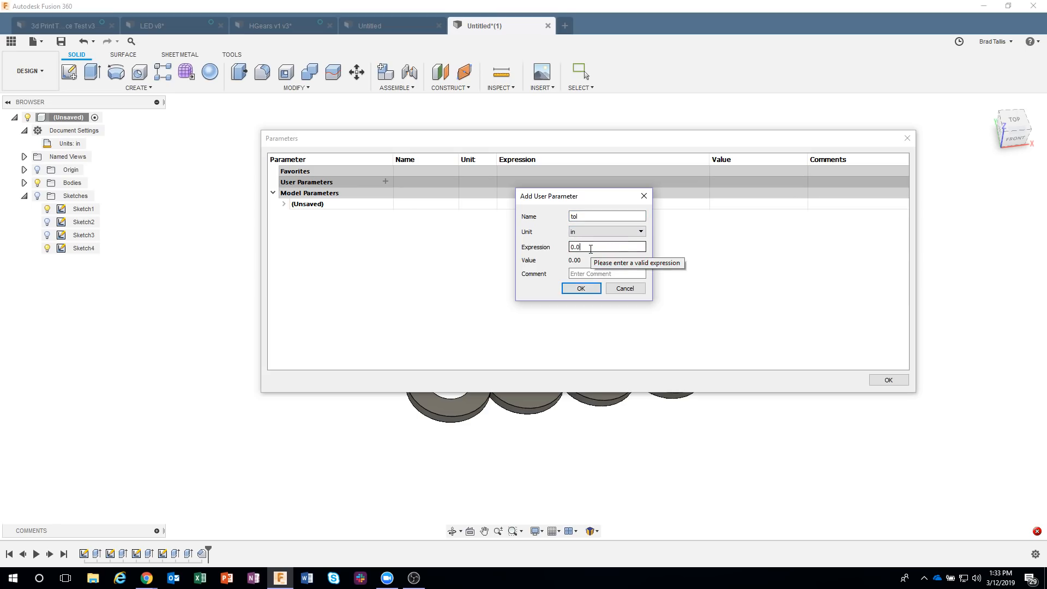
click(580, 288)
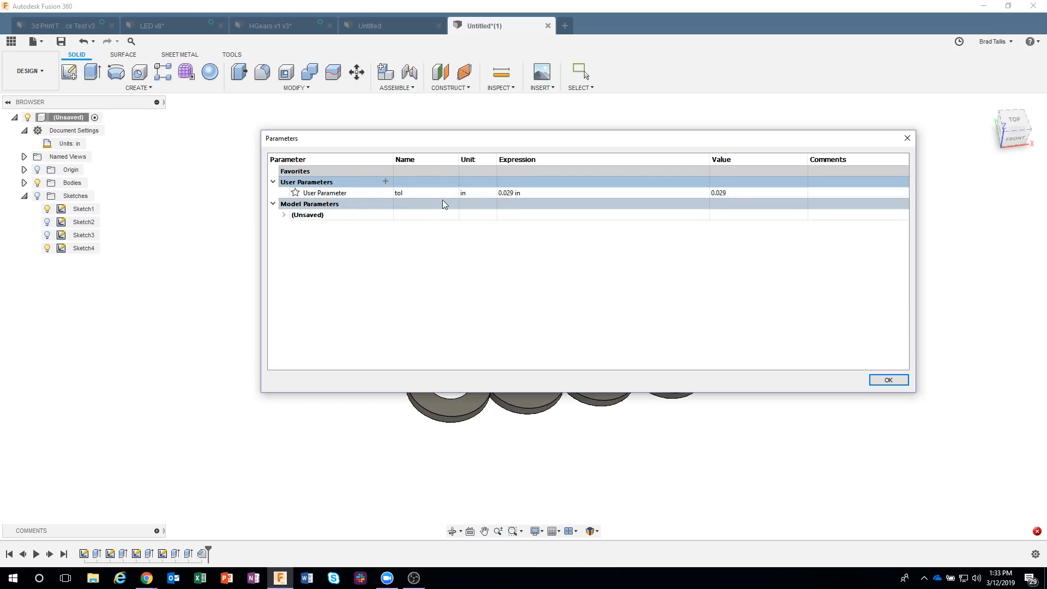
- Start a sketch on the horizontal origin plane and draw a rectangle about 2.5 by 2 in left of the ring plate
click(878, 380)
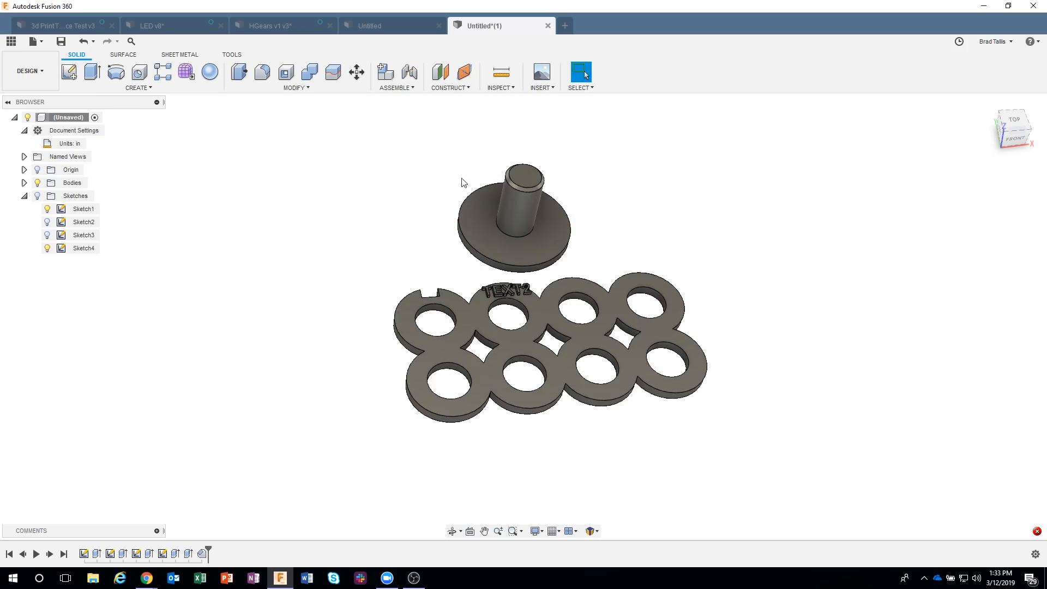
click(70, 72)
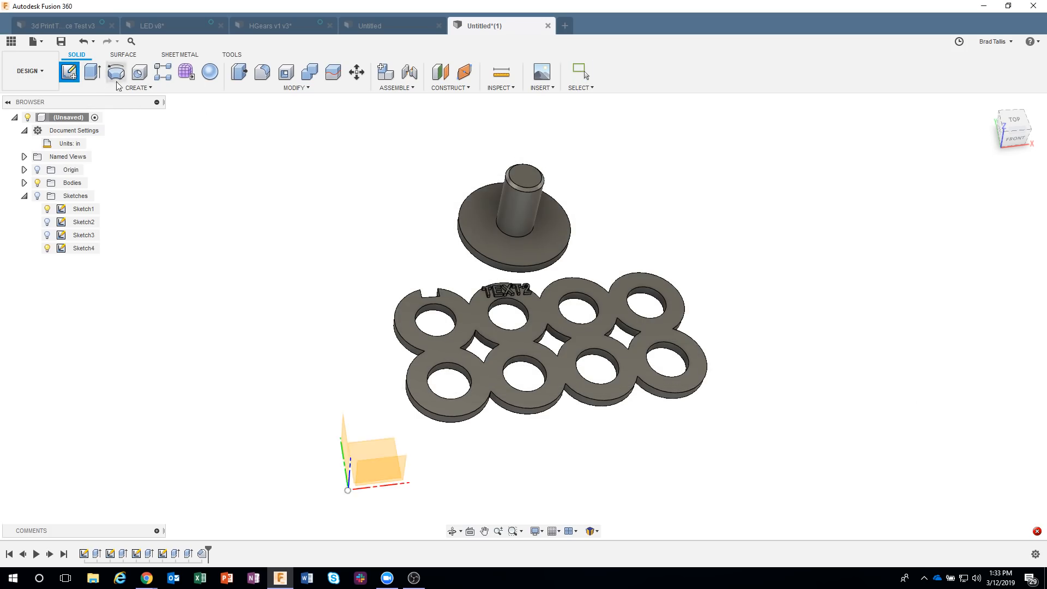
click(373, 448)
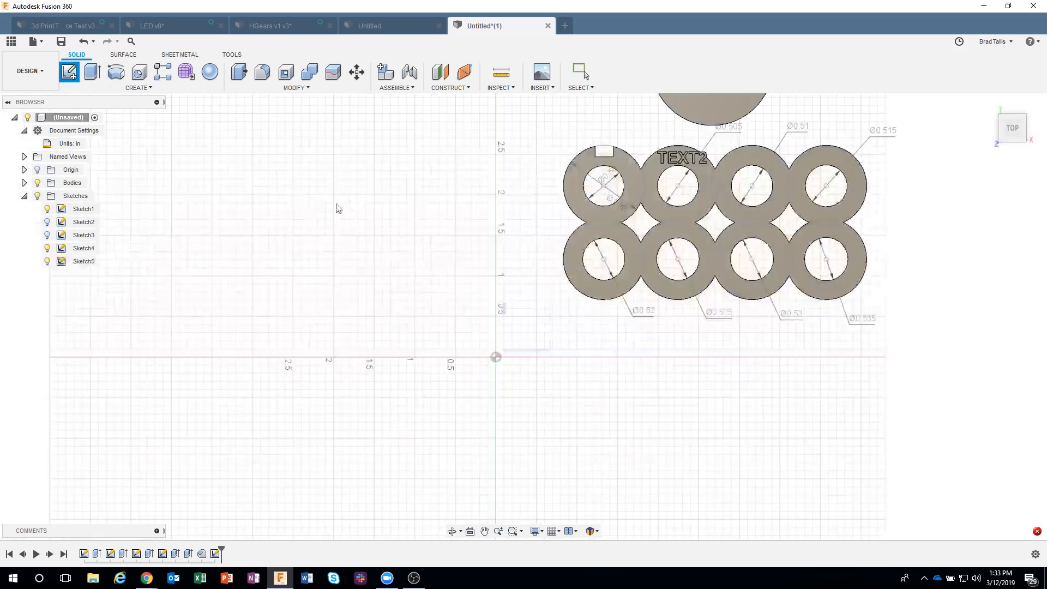
click(93, 71)
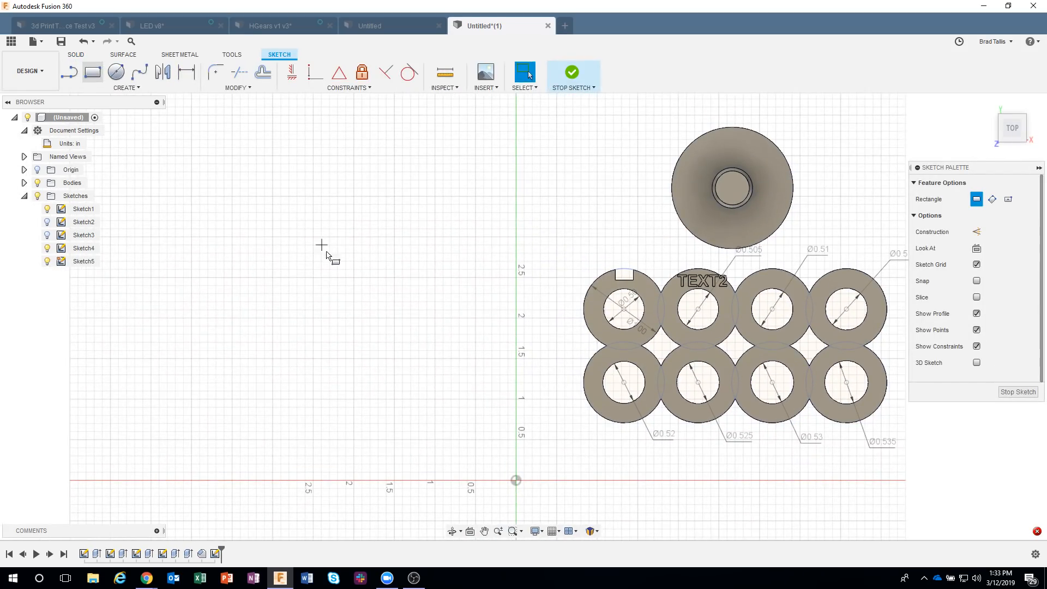
click(295, 250)
click(502, 412)
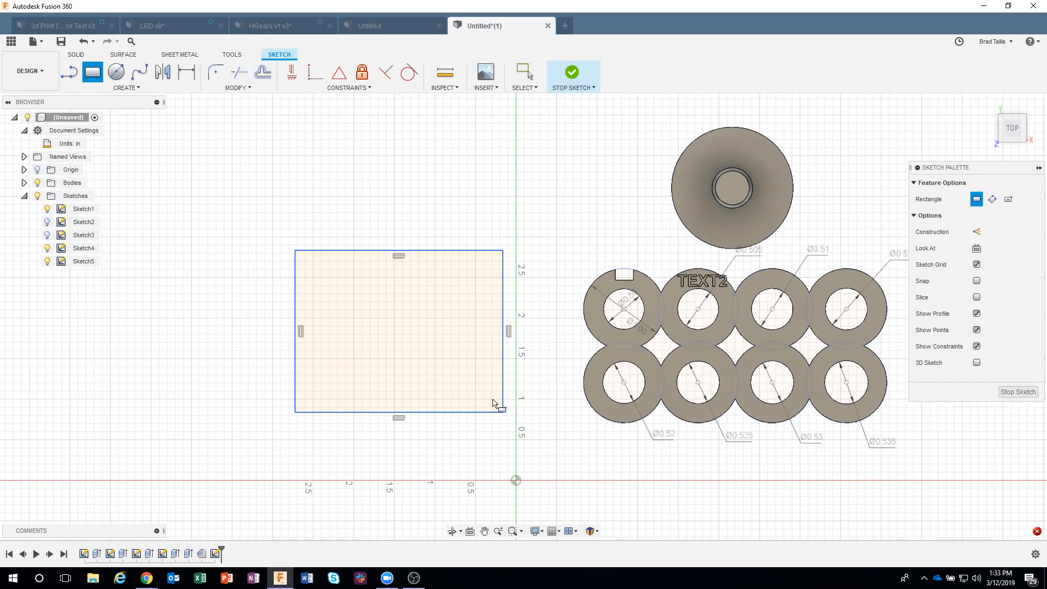
- Draw a circle in the rectangle's left half with its diameter set to the expression .5+tol
click(116, 71)
click(355, 319)
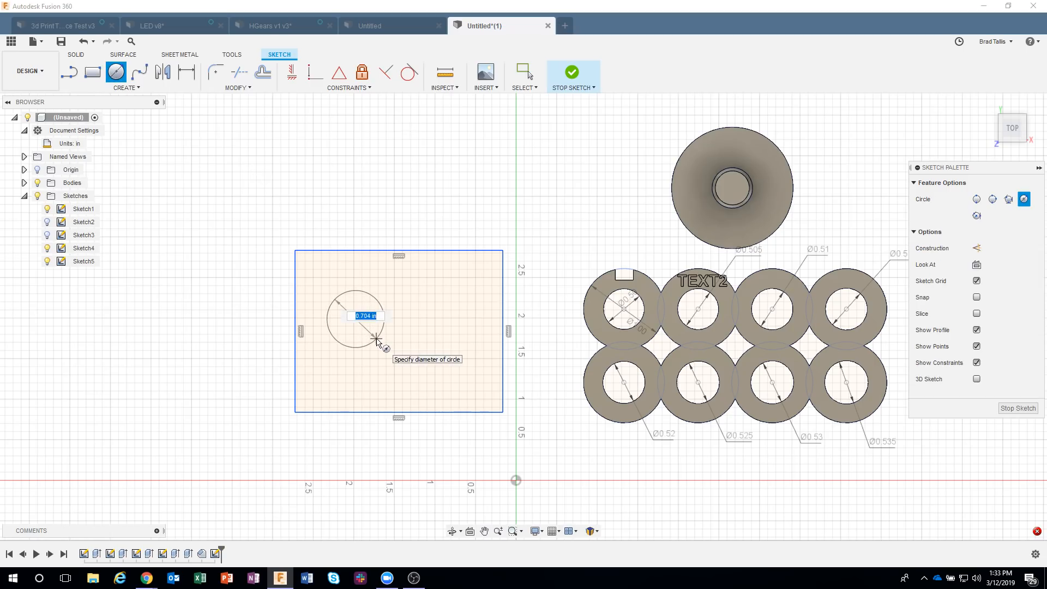
text(.5)
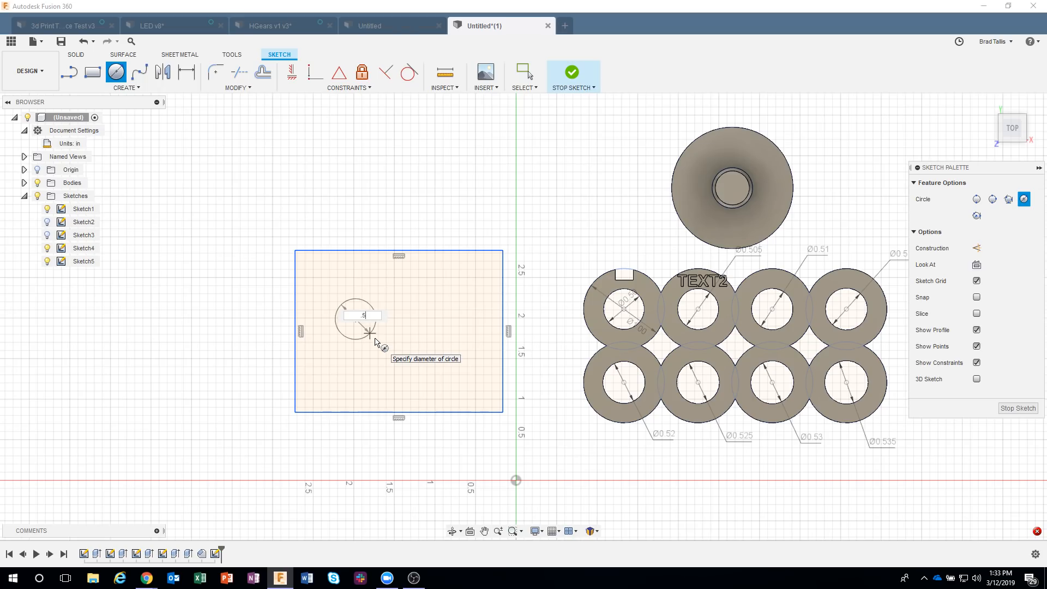
text(+tol)
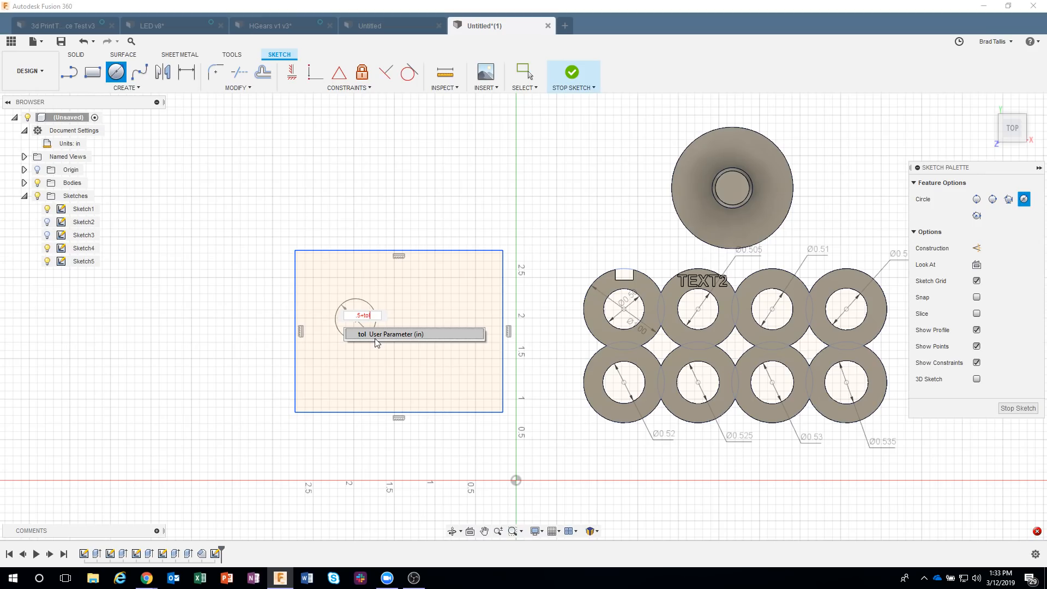
click(376, 334)
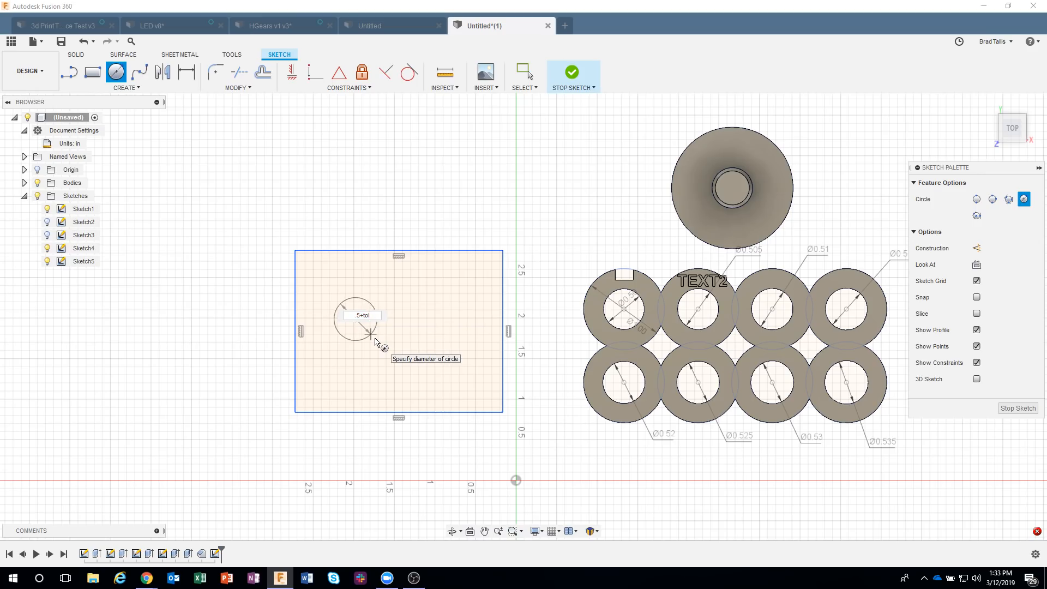
key(Tab)
key(Return)
key(Escape)
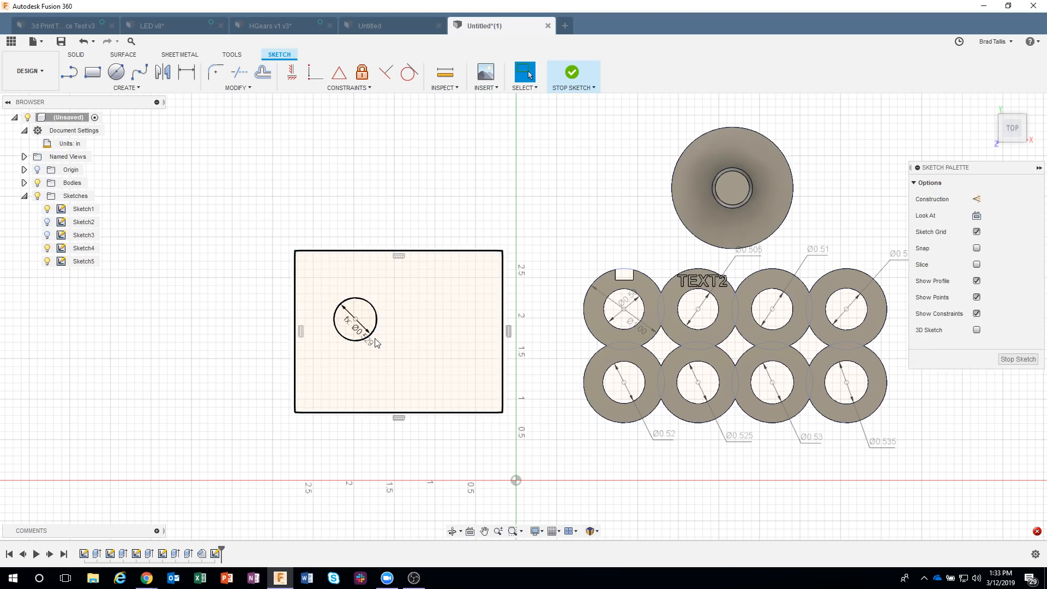
- Inspect the expression behind the circle's diameter dimension and close it unchanged
scroll(376, 342, up, 5)
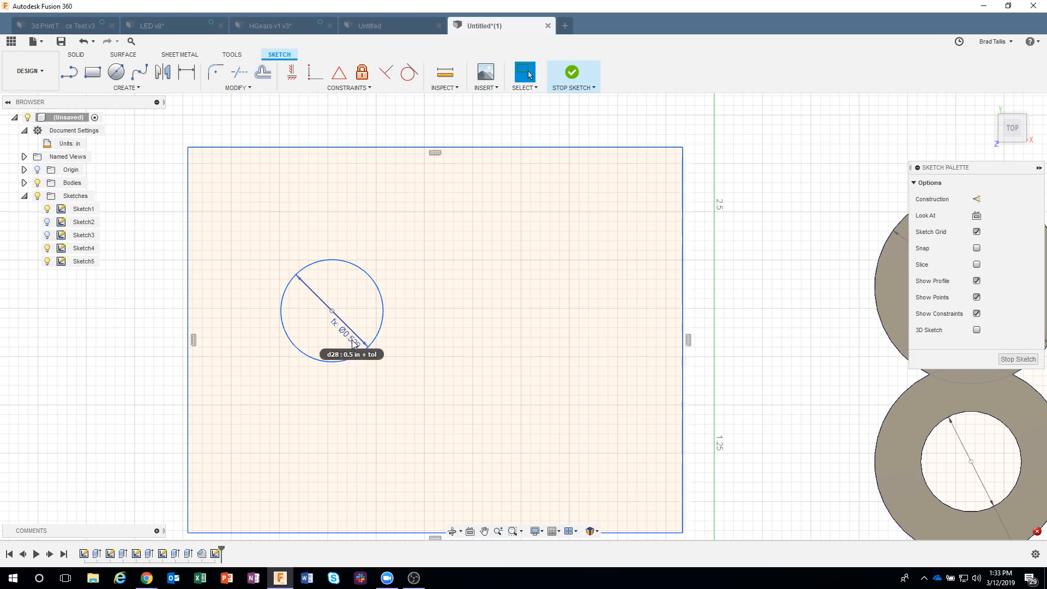
double_click(352, 342)
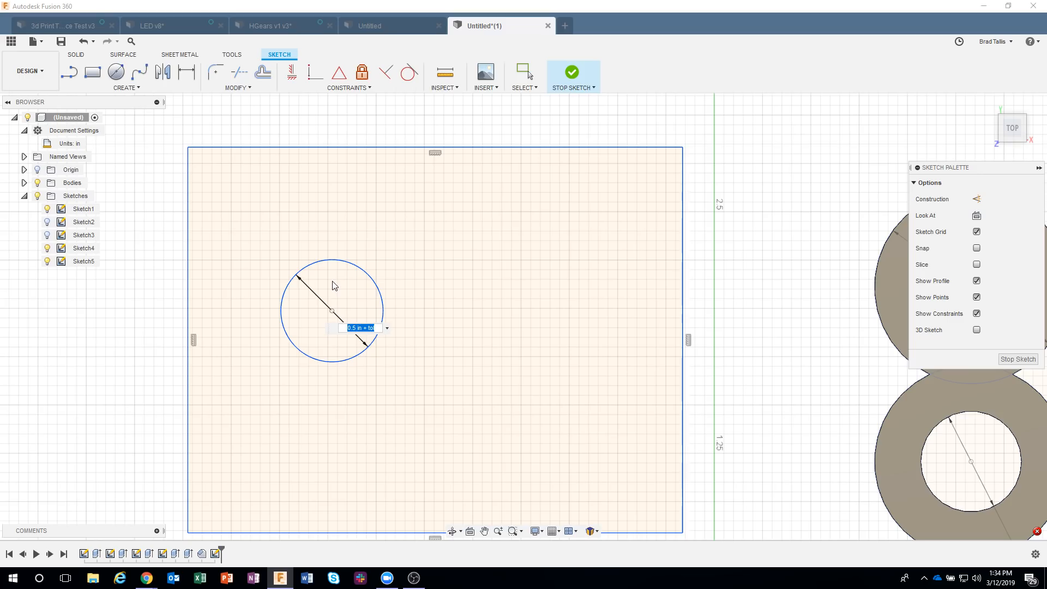
click(378, 327)
double_click(370, 328)
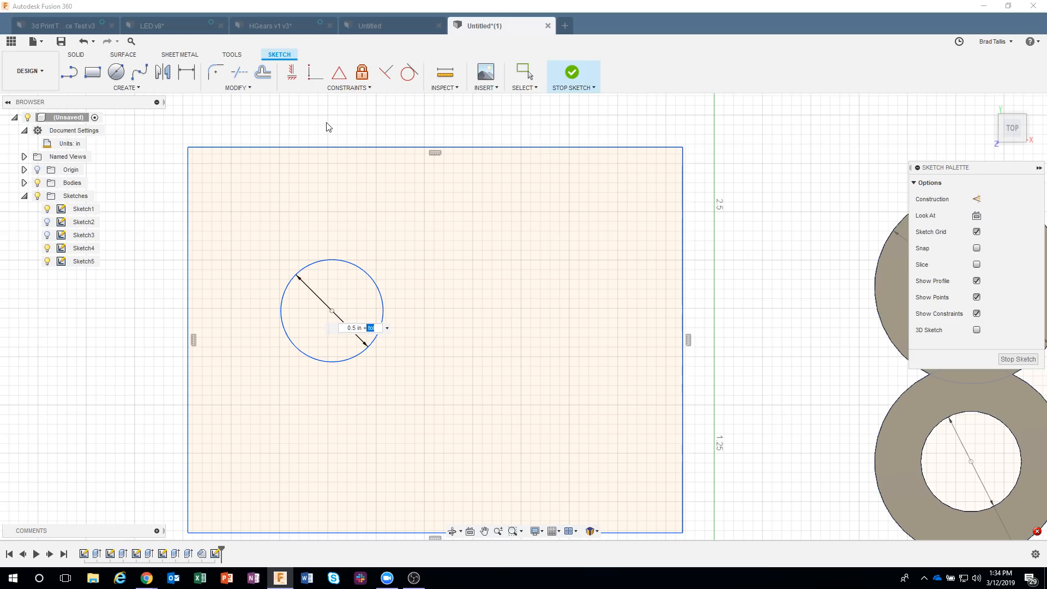
key(ctrl+a)
key(Return)
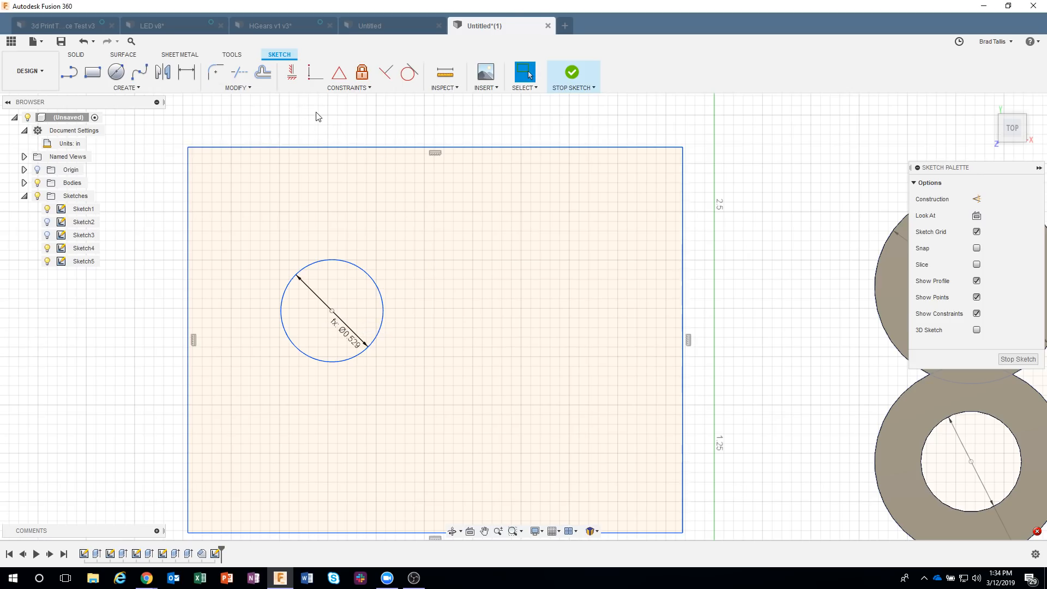
- Find Change Parameters through the sketch shortcuts search and set the tol user parameter to 0.05 in
text(sp)
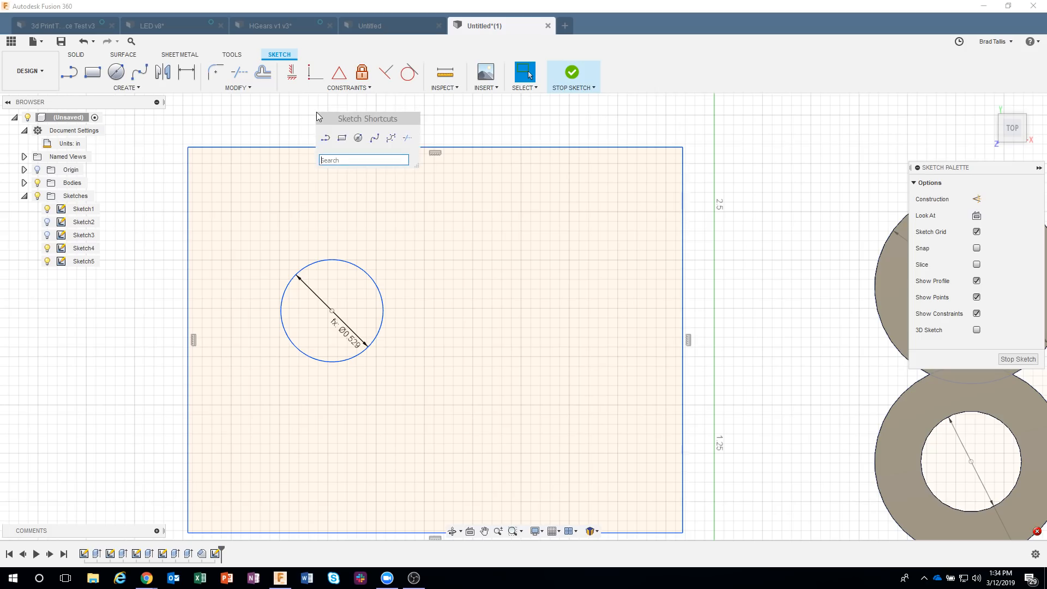
text(ar)
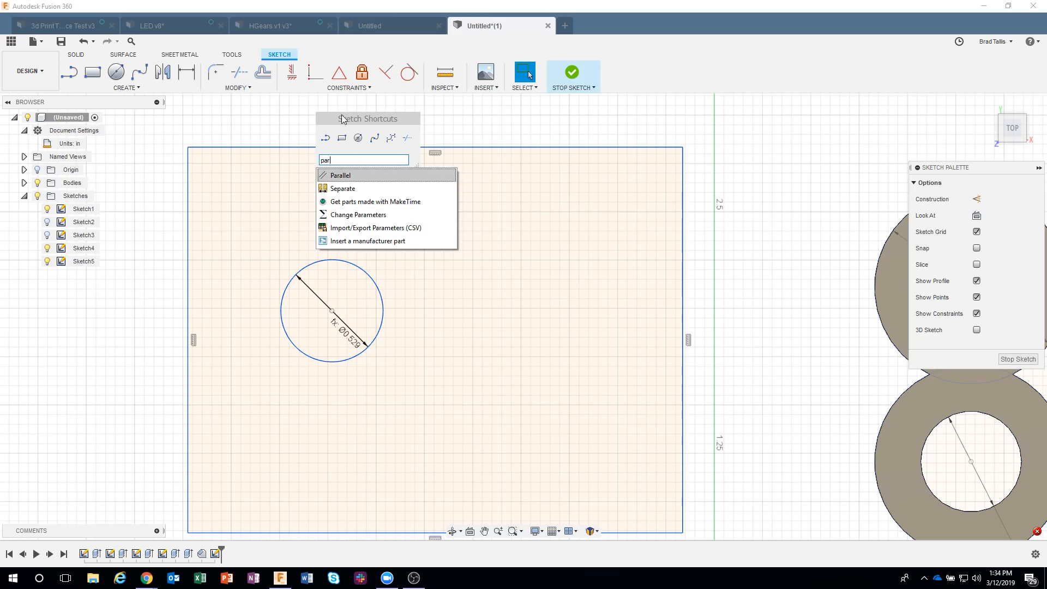
click(373, 215)
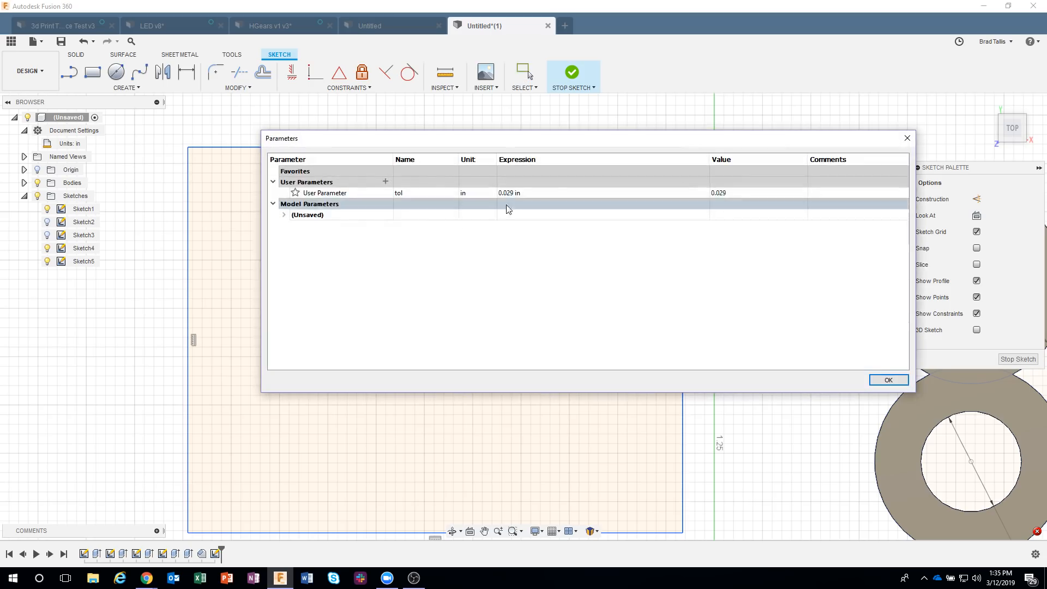
click(514, 194)
drag(525, 140, 574, 89)
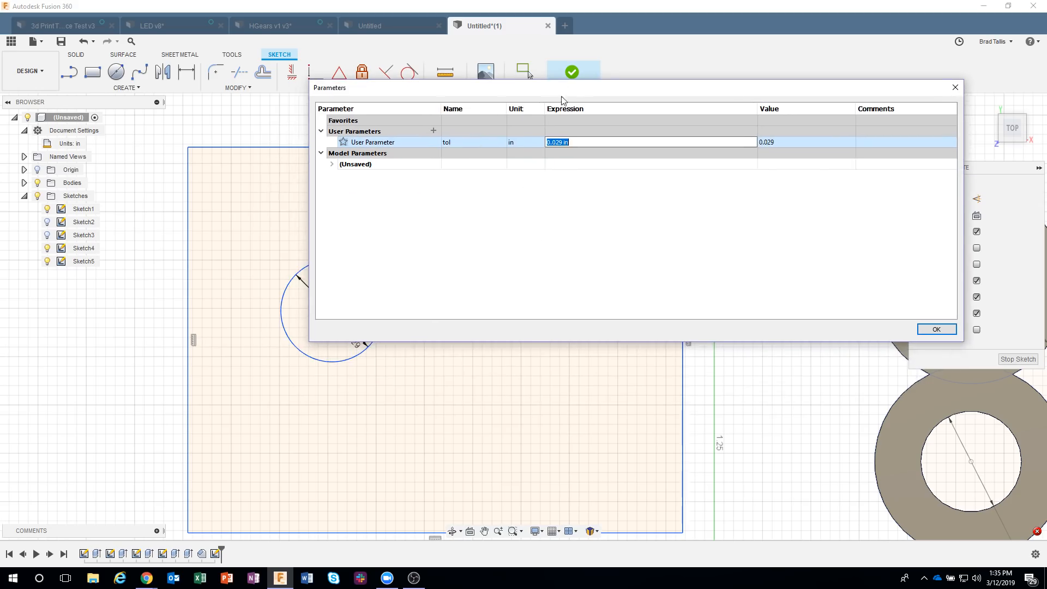
middle_drag(416, 416, 329, 445)
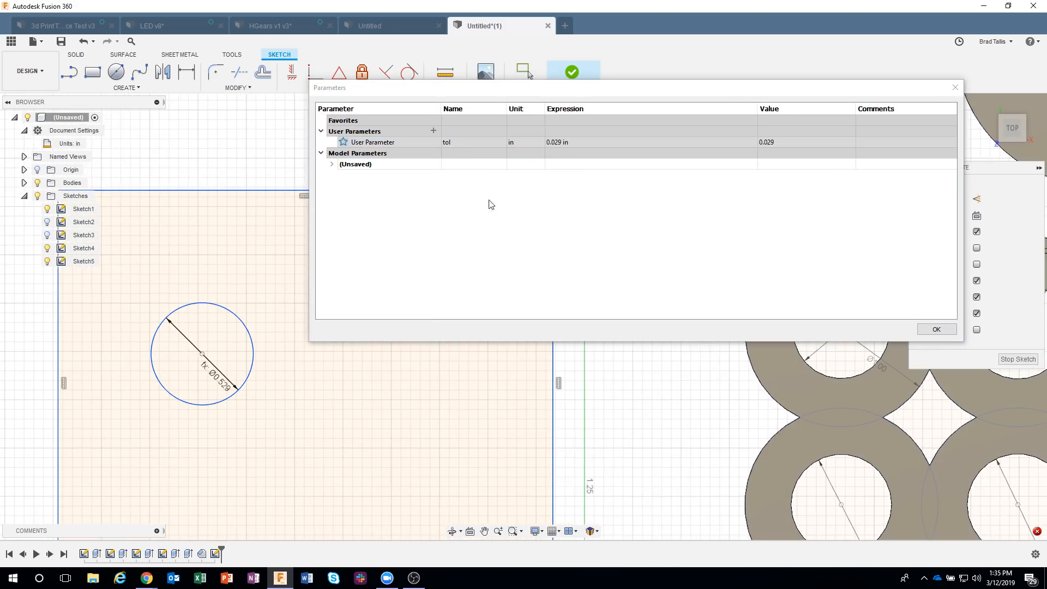
click(569, 143)
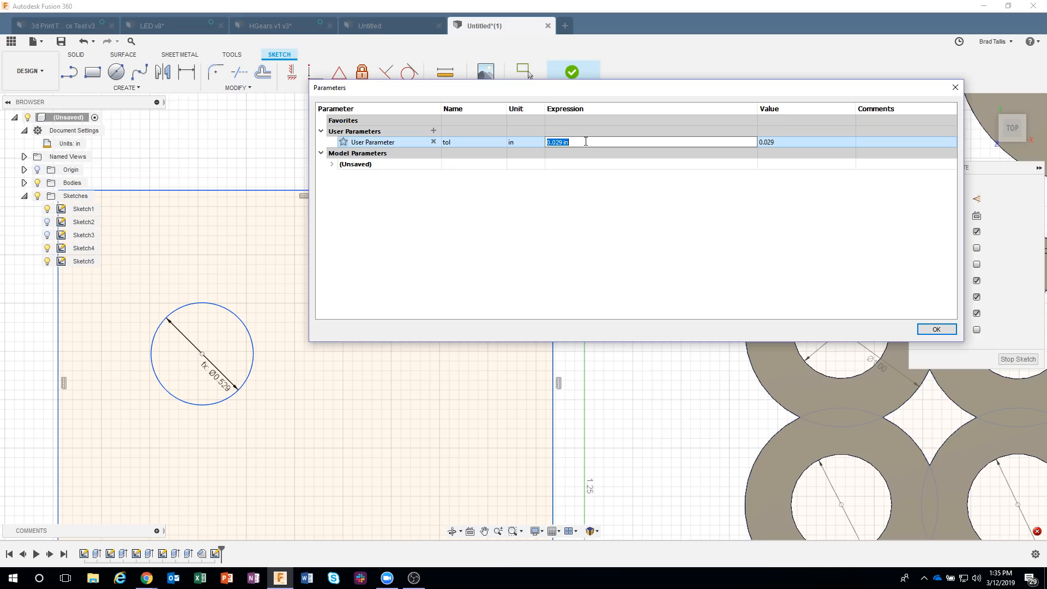
text(.05)
key(Return)
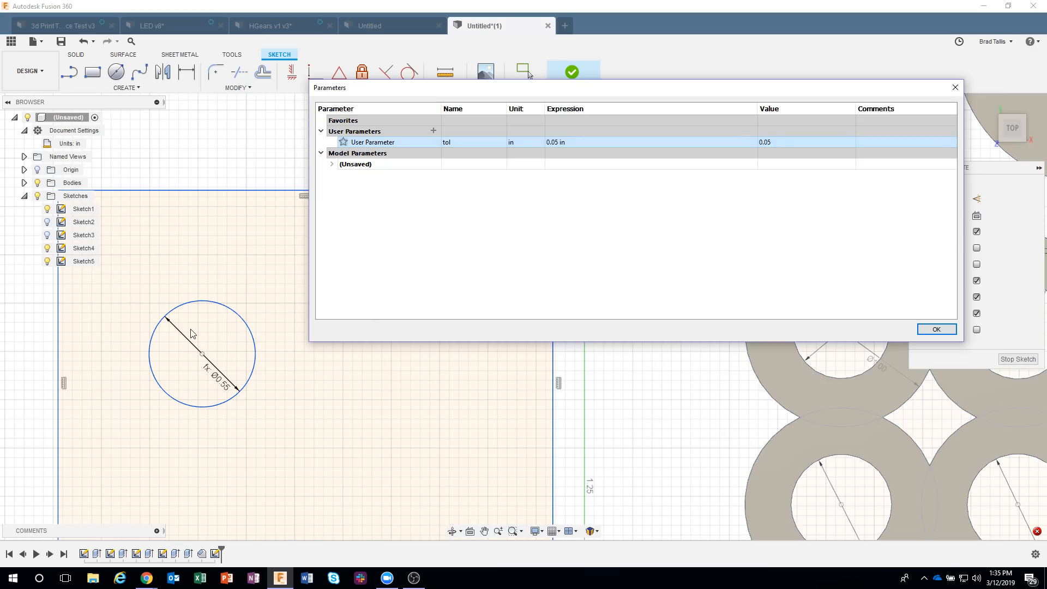
- Set the tol user parameter back to 0.029 in and close the parameters
click(571, 142)
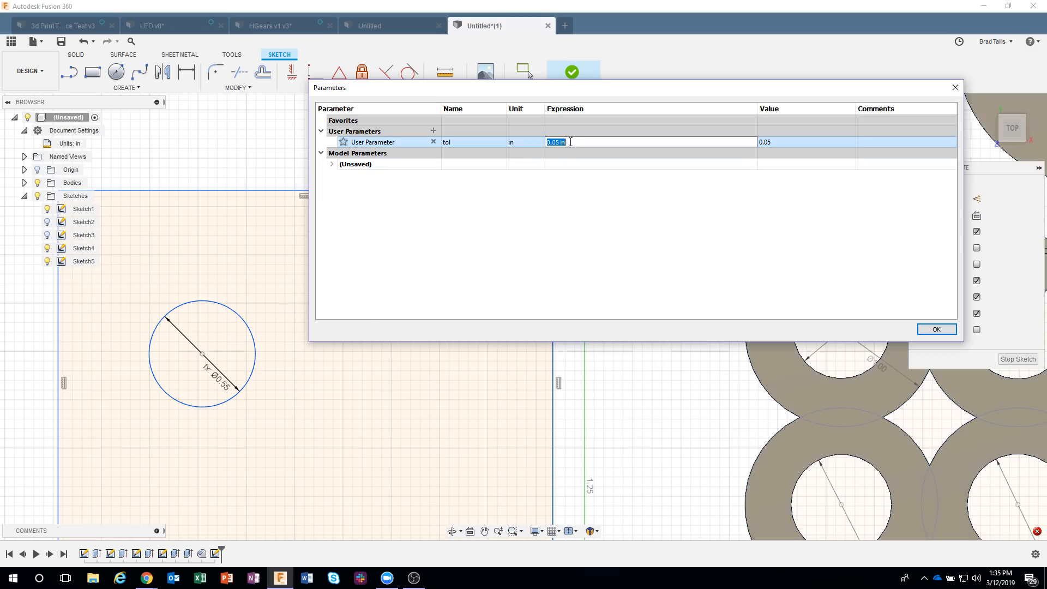
text(.)
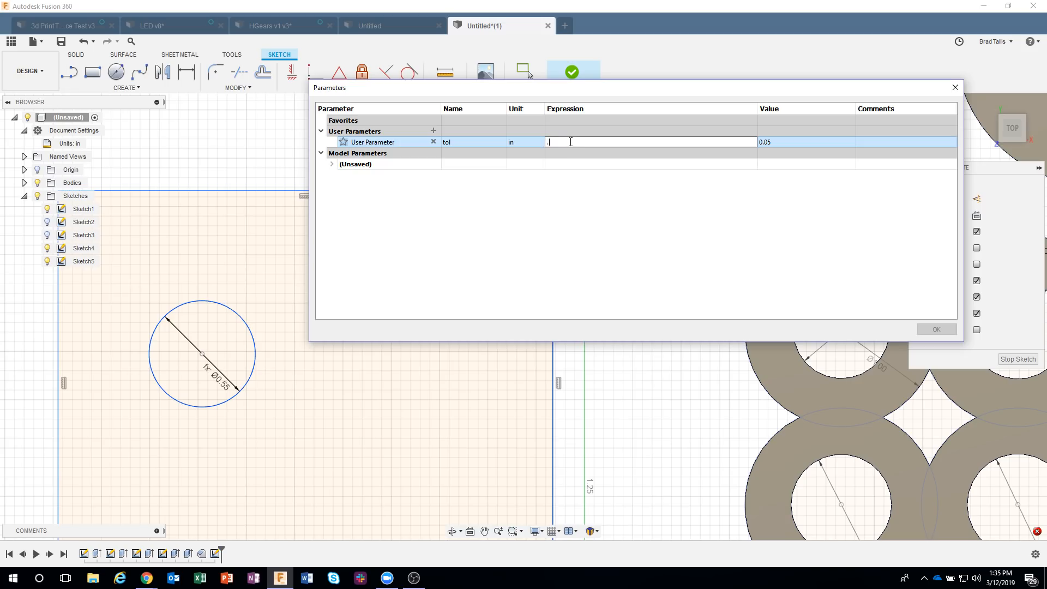
text(0)
key(Return)
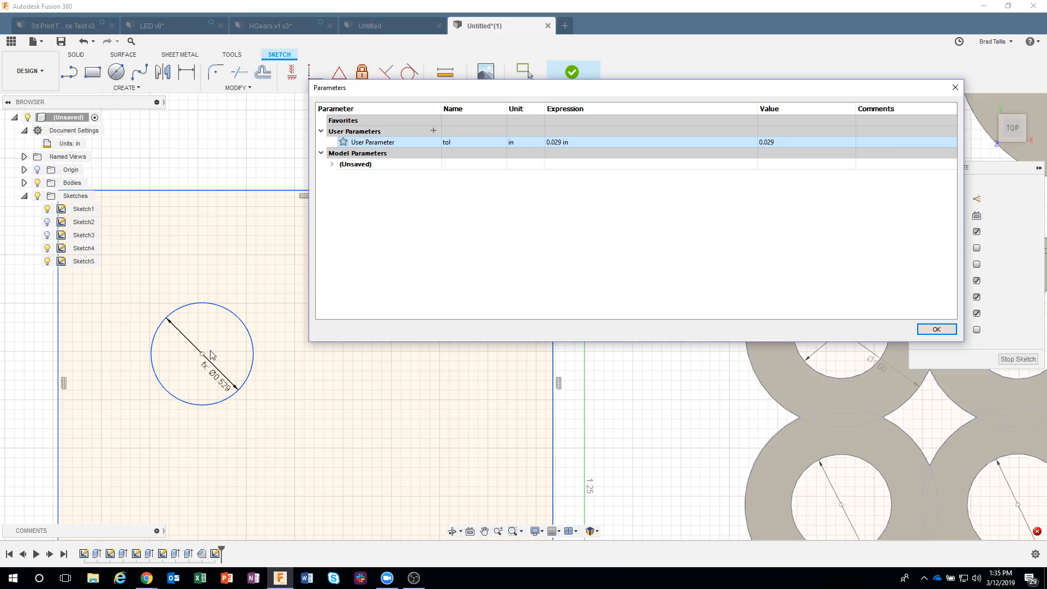
click(935, 329)
- Draw a small circle in the rectangle's upper right area with its diameter set to the expression .125+tol
scroll(391, 379, down, 3)
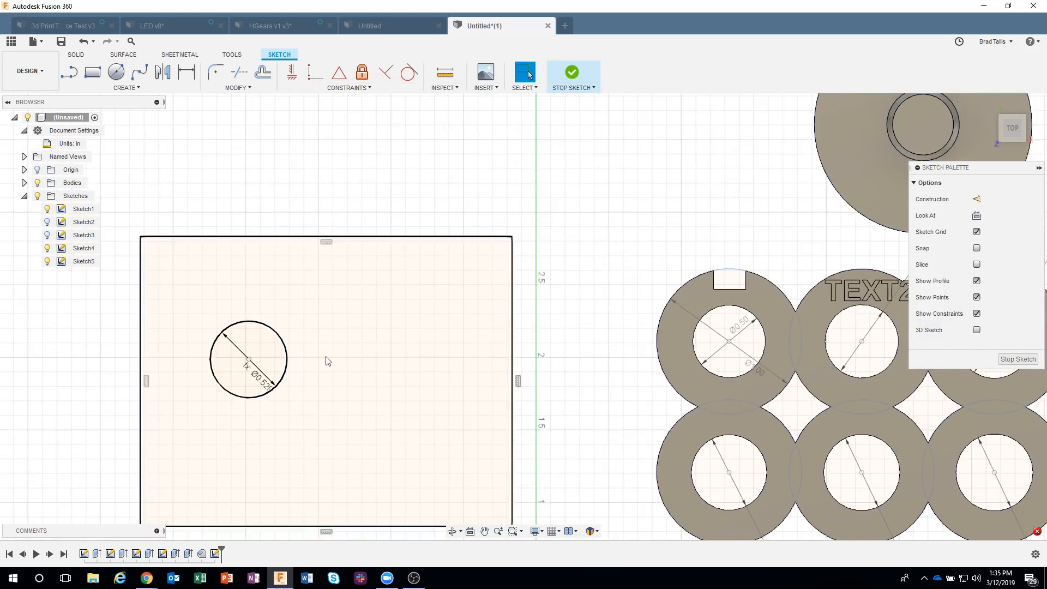
scroll(327, 361, down, 1)
click(116, 72)
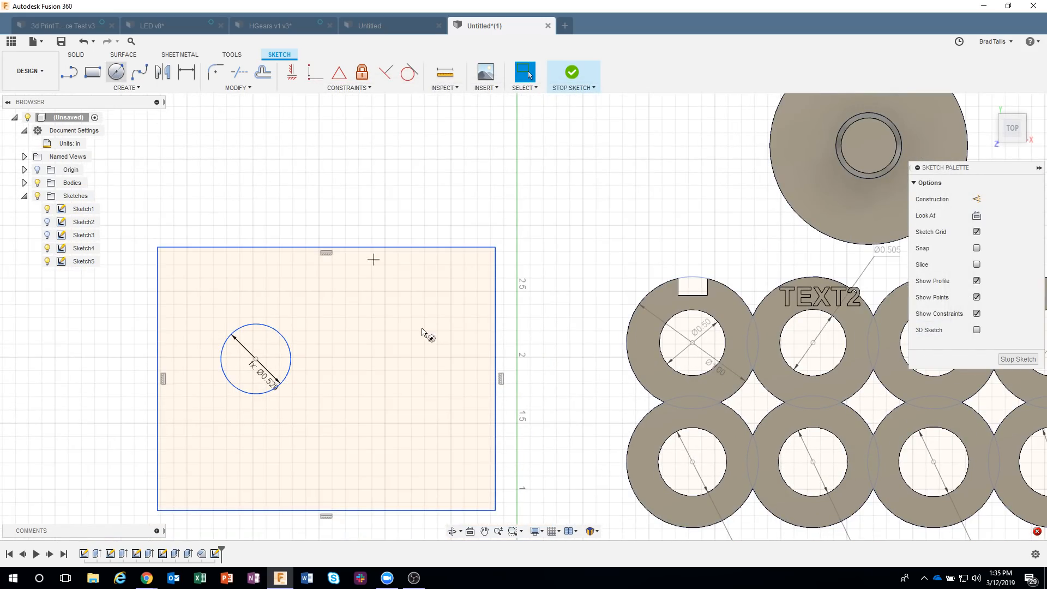
click(400, 322)
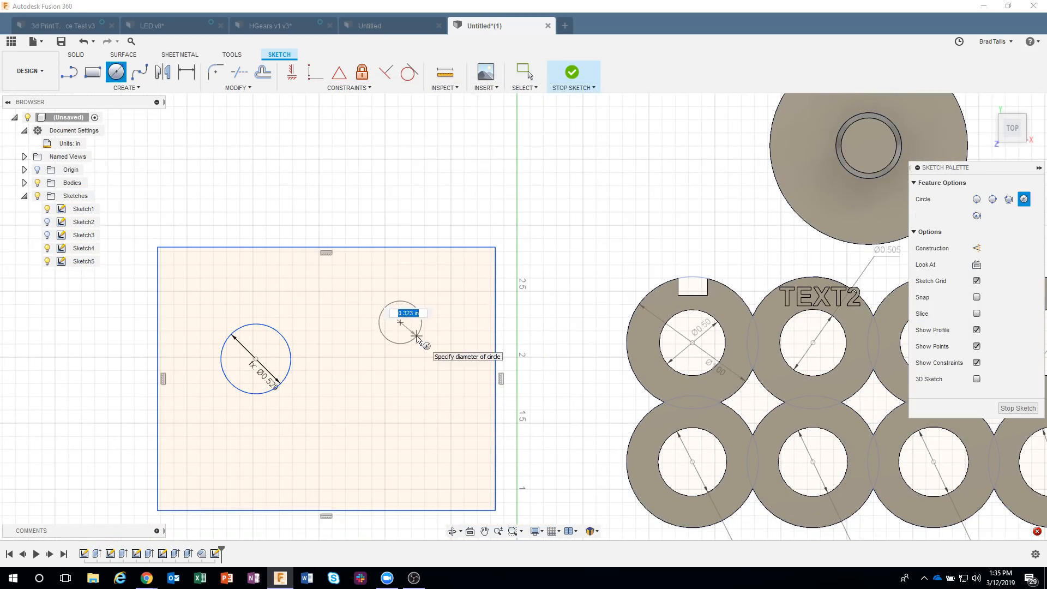
key(BackSpace)
key(Return)
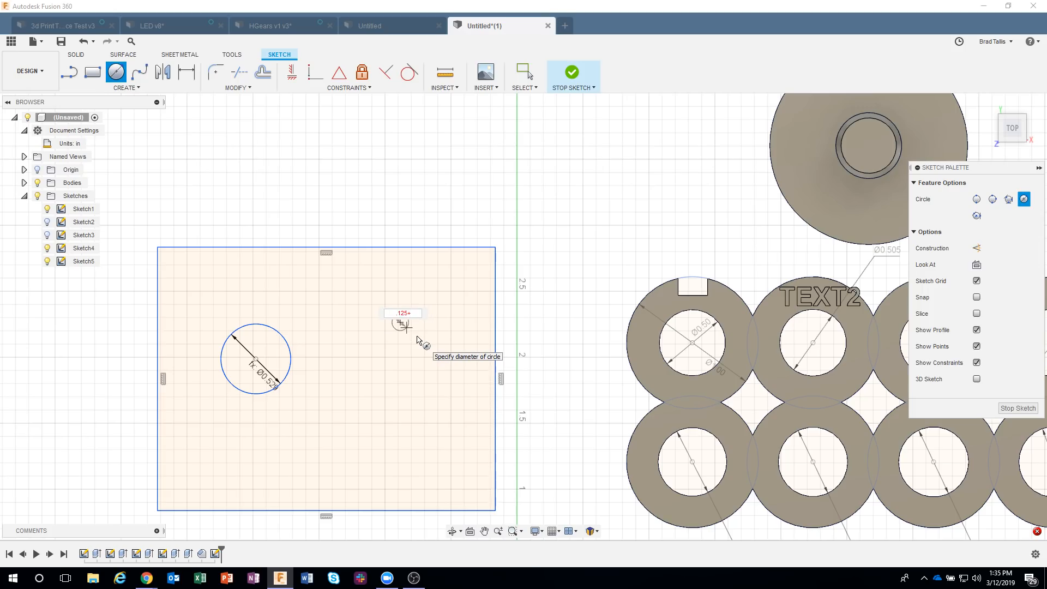
text(+tol)
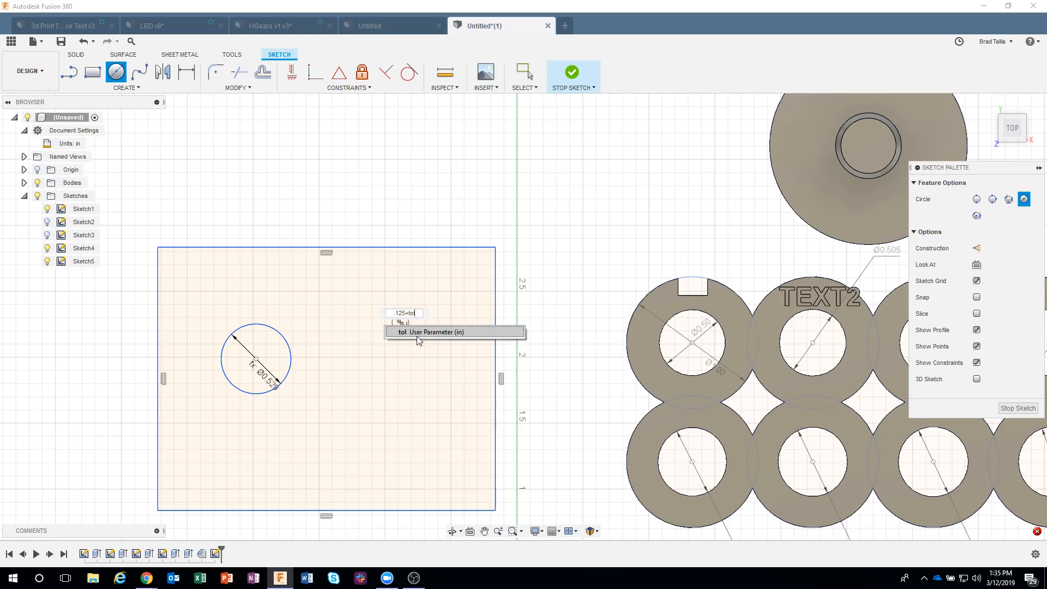
key(Return)
key(Return)
key(Escape)
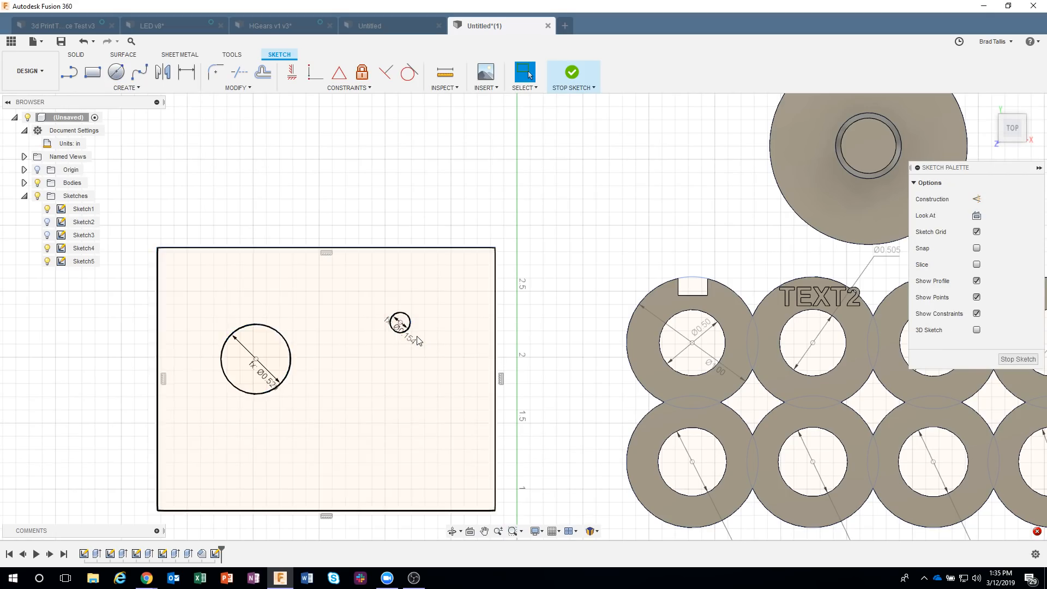
- Move the small circle's diameter dimension label outside the circle, to its upper right
scroll(414, 338, up, 3)
scroll(401, 327, up, 2)
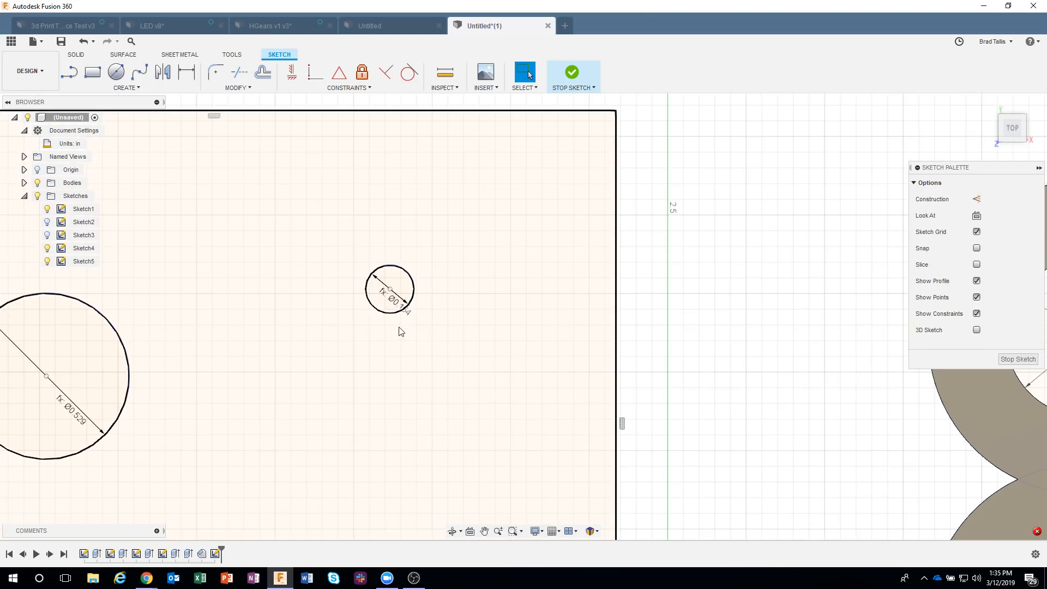
drag(398, 316, 452, 238)
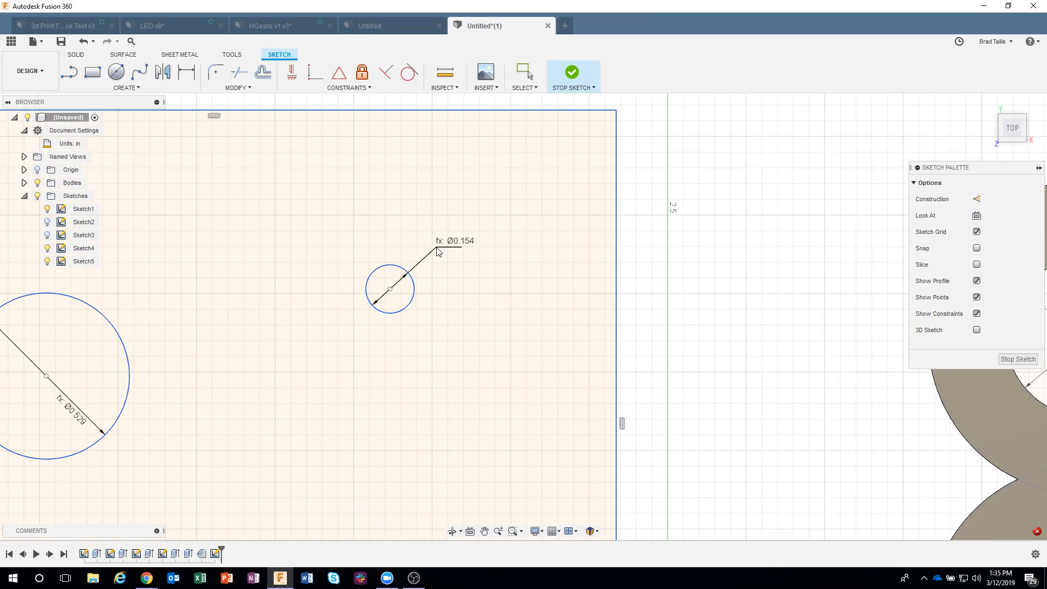
scroll(447, 302, down, 2)
scroll(448, 305, down, 1)
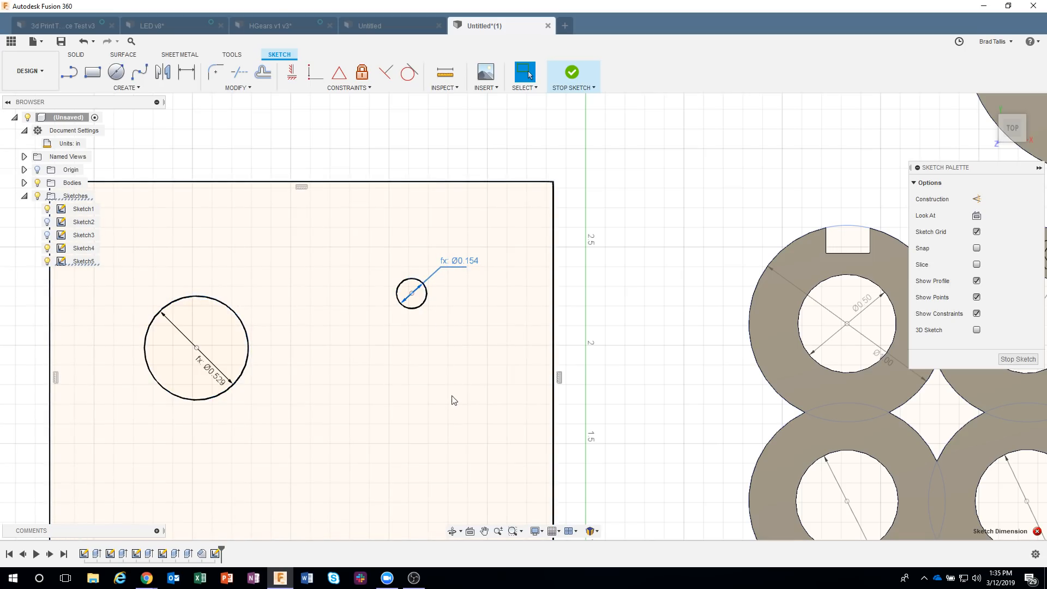
scroll(450, 399, down, 4)
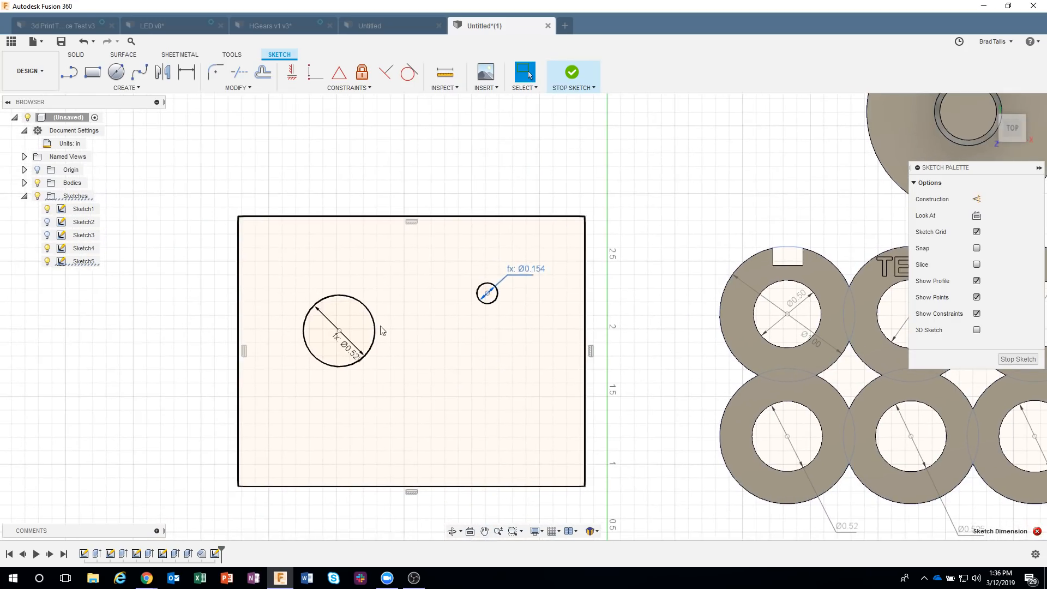
scroll(432, 359, down, 2)
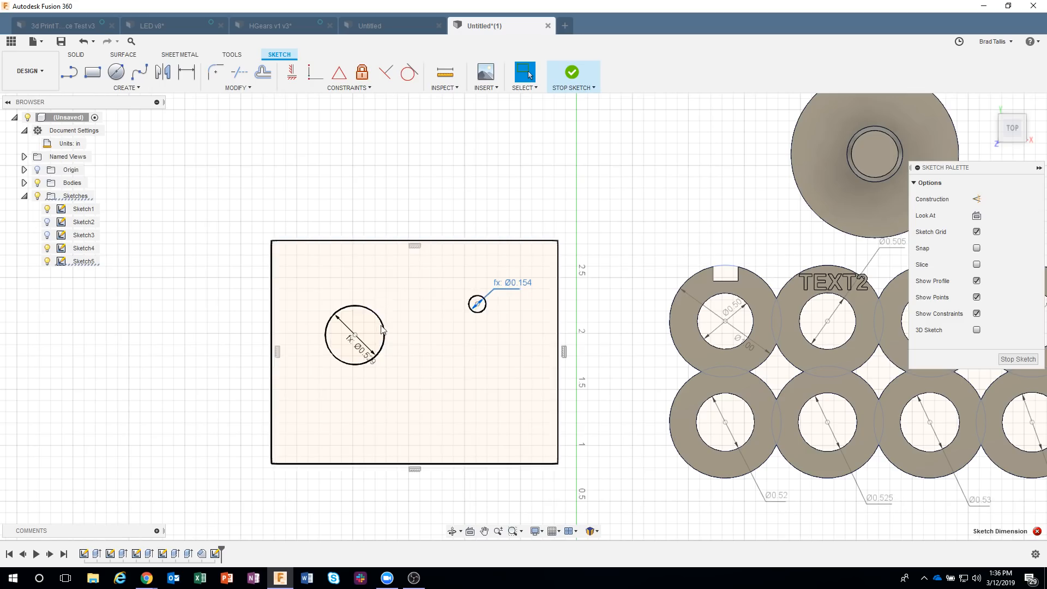
shift+middle_drag(371, 311, 372, 334)
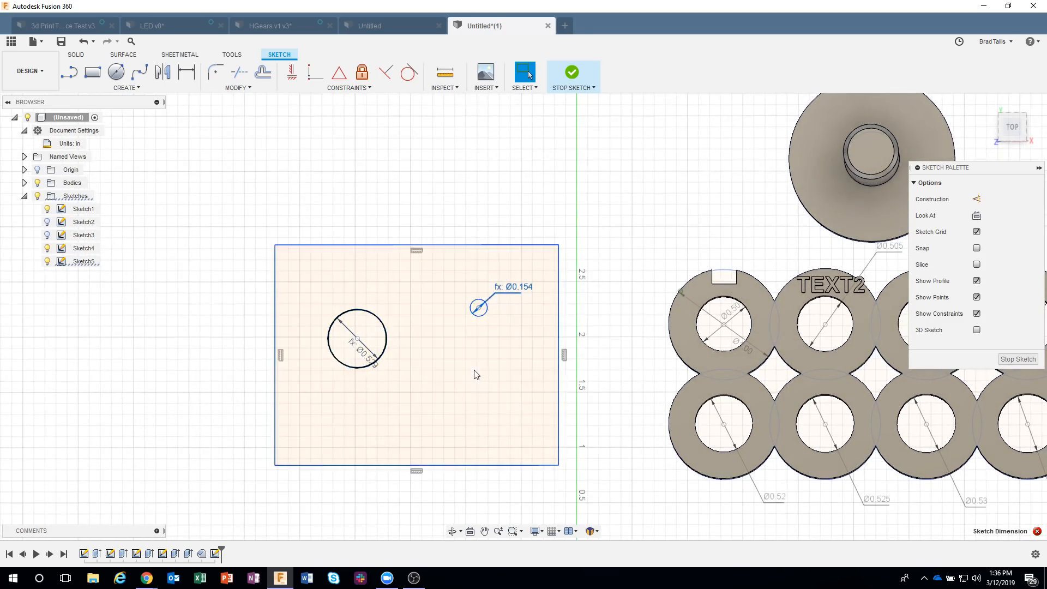
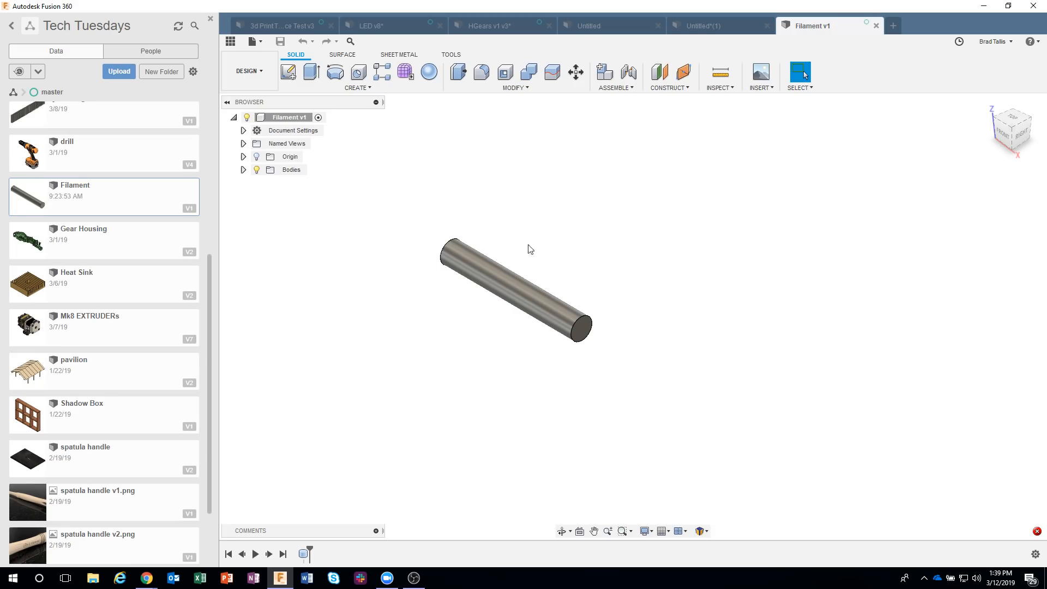
- Measure the cylindrical face of the filament body in the Filament design and close the measurement
shift+middle_drag(528, 249, 600, 223)
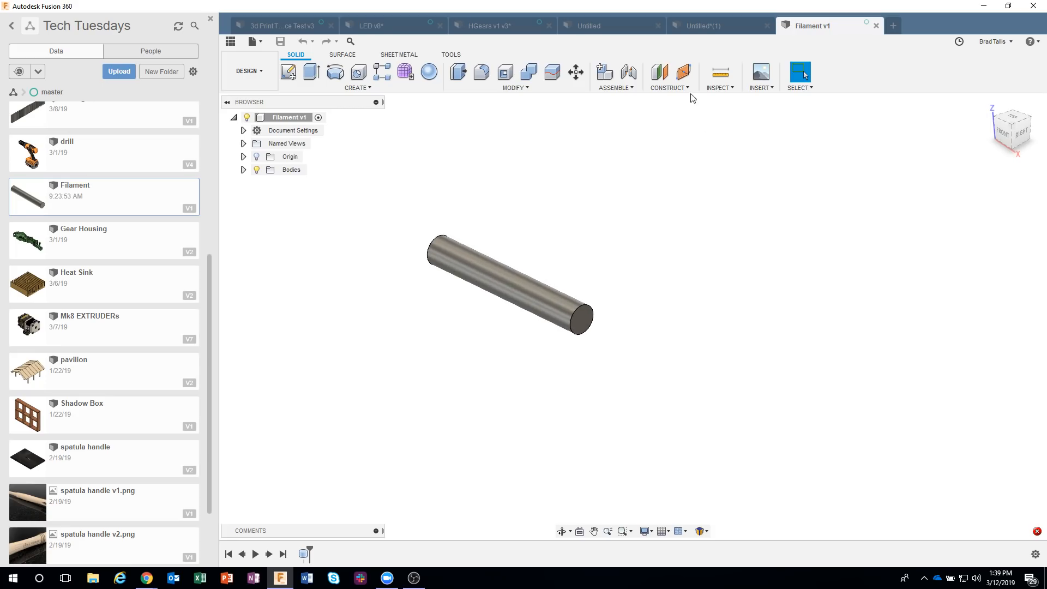
click(720, 72)
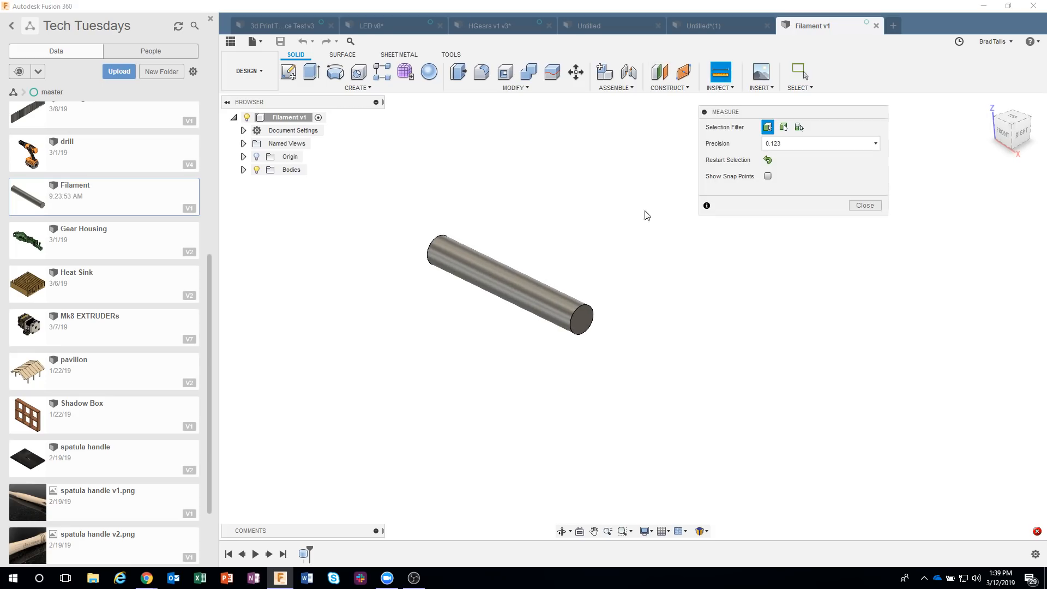
click(534, 280)
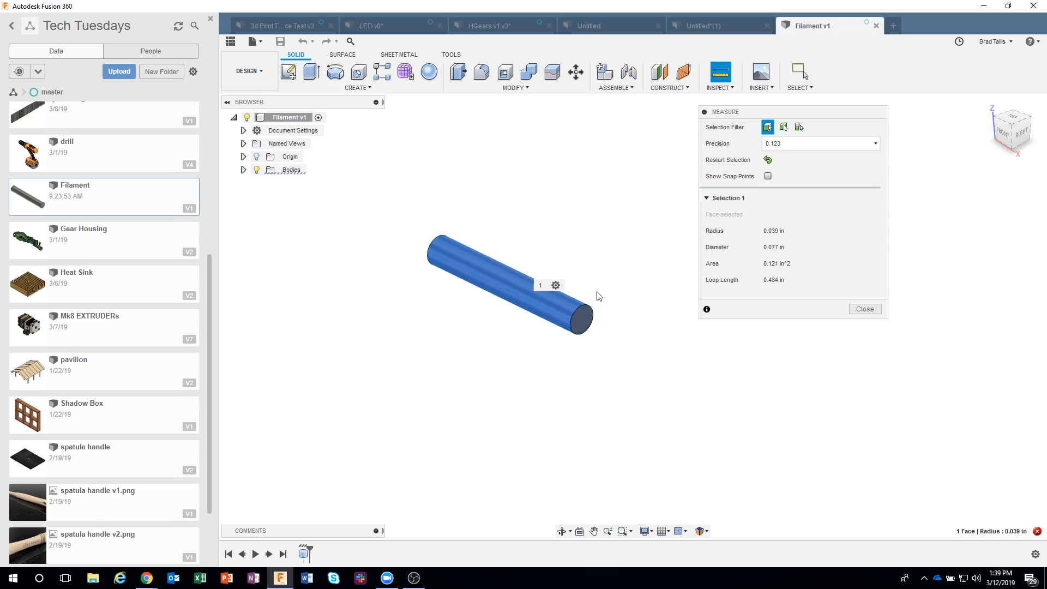
click(864, 309)
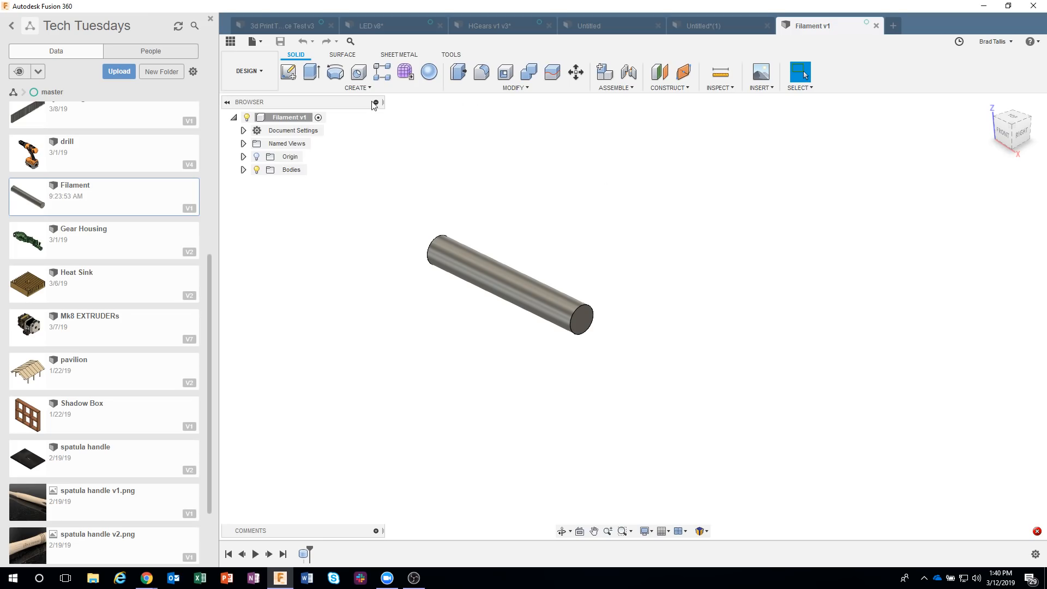
- Start a Box beside the filament on the plane perpendicular to its axis, with a 2 in by 2 in base
click(338, 88)
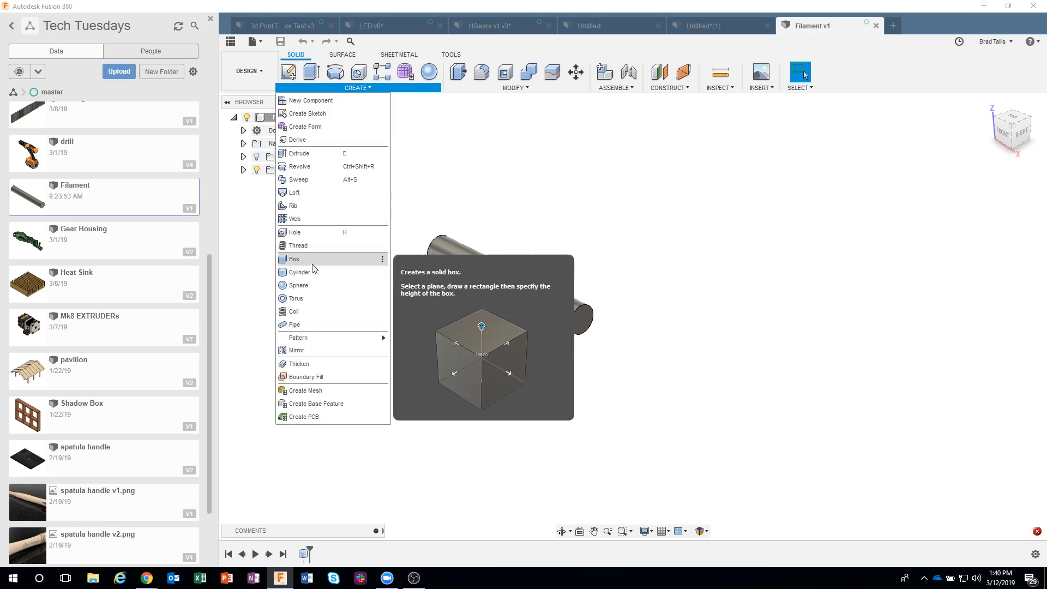
click(327, 259)
click(462, 210)
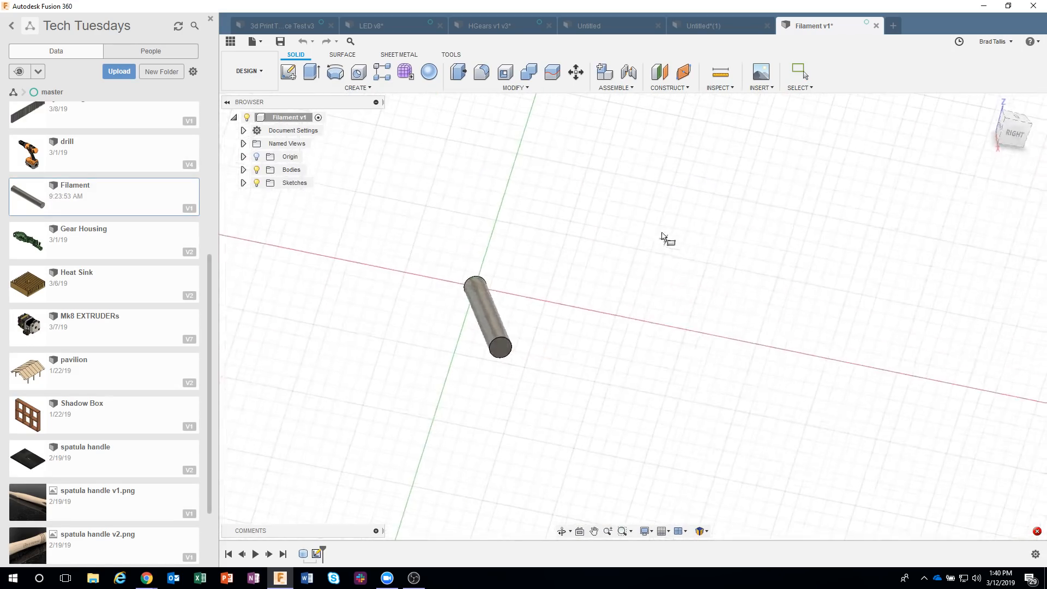
click(570, 182)
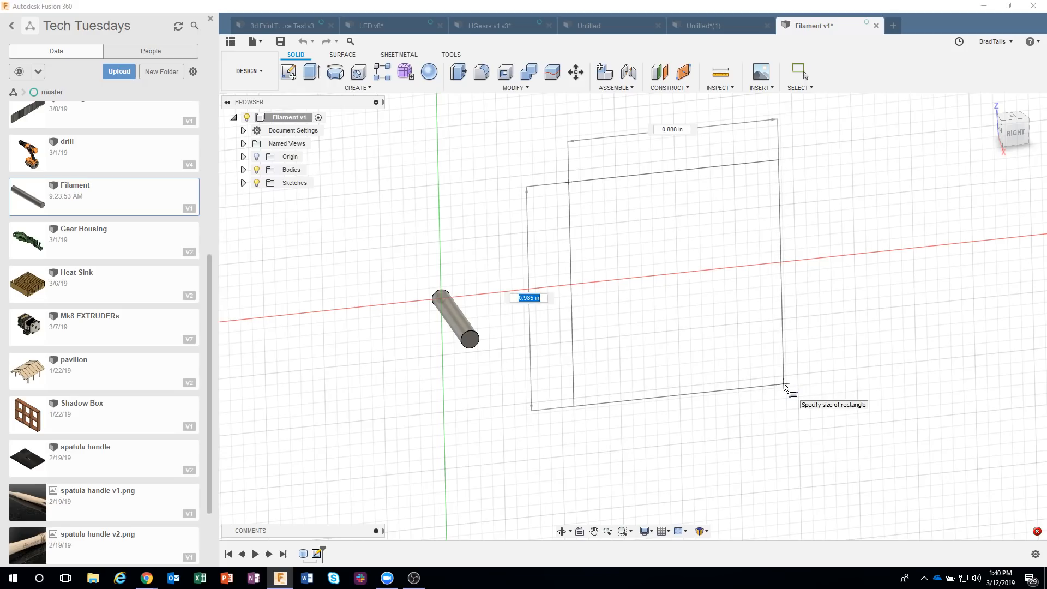
text(2)
key(Tab)
text(2)
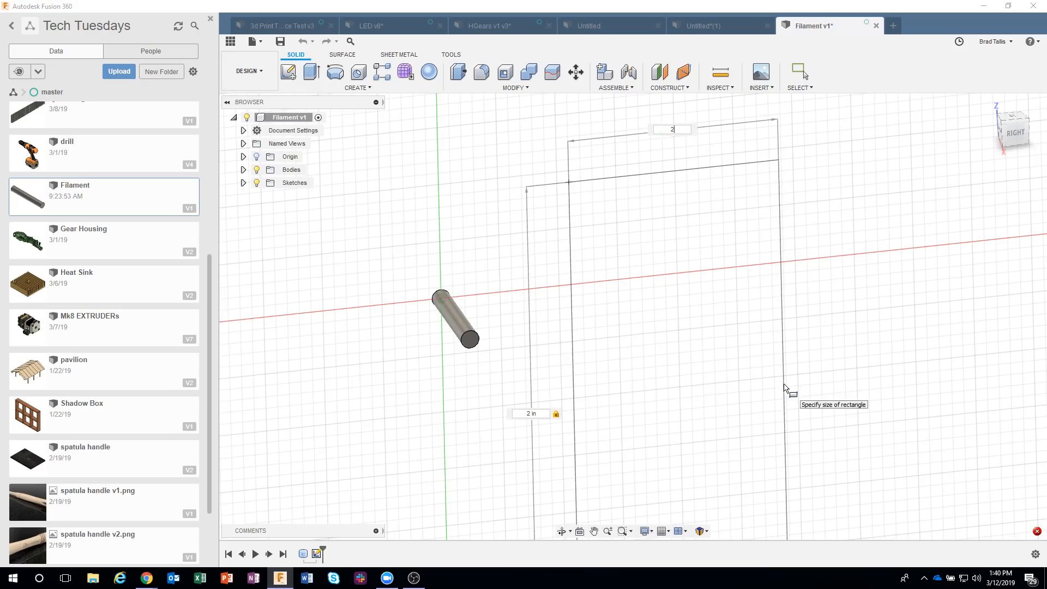
key(Tab)
key(Return)
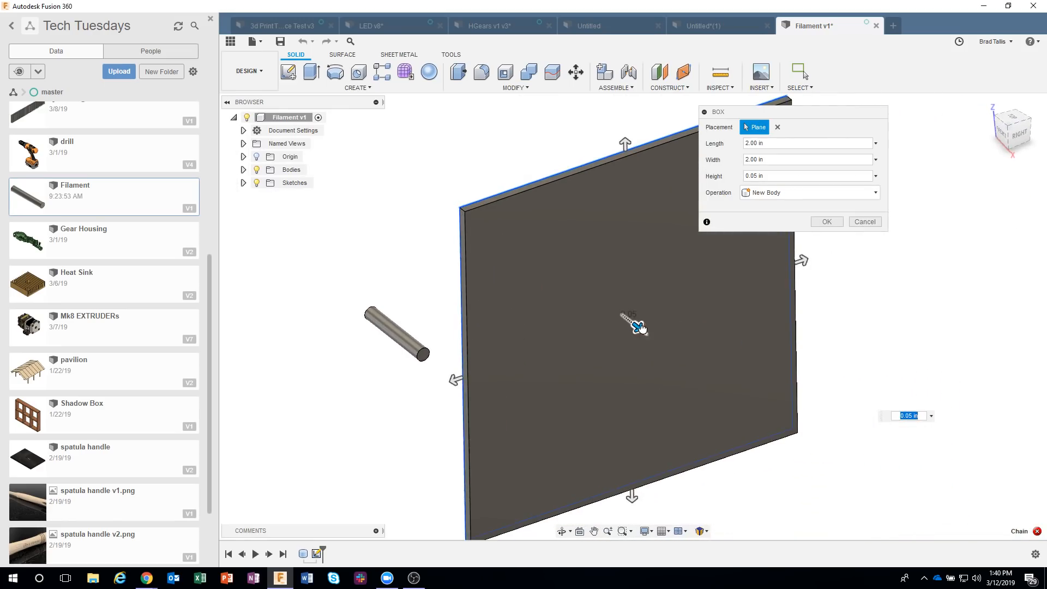
- Set the box height to 0.75 in along the filament's direction and create it as a new body
drag(647, 326, 796, 390)
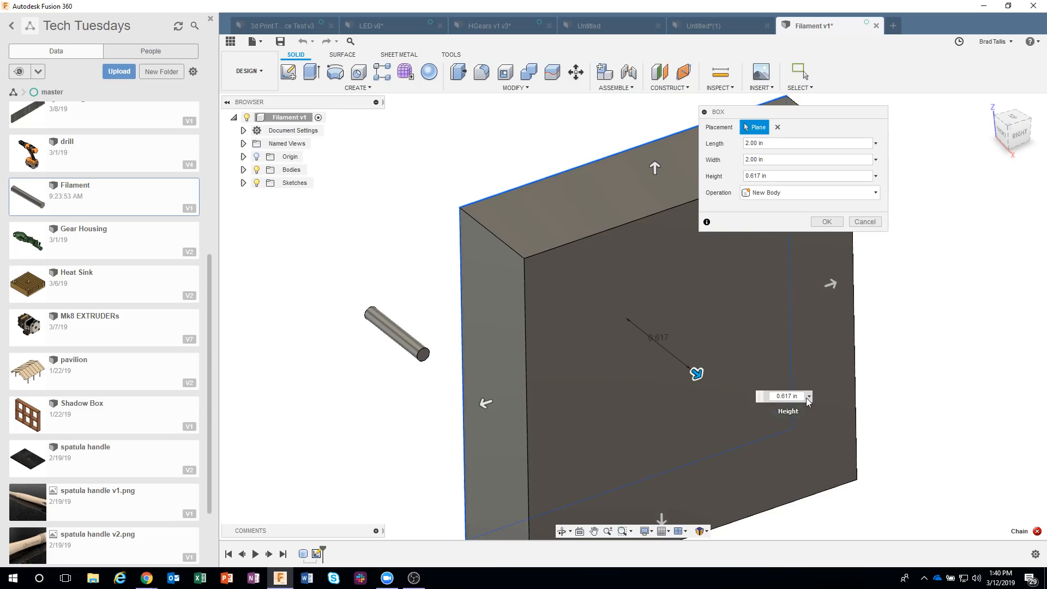
drag(801, 396, 743, 386)
text(.75)
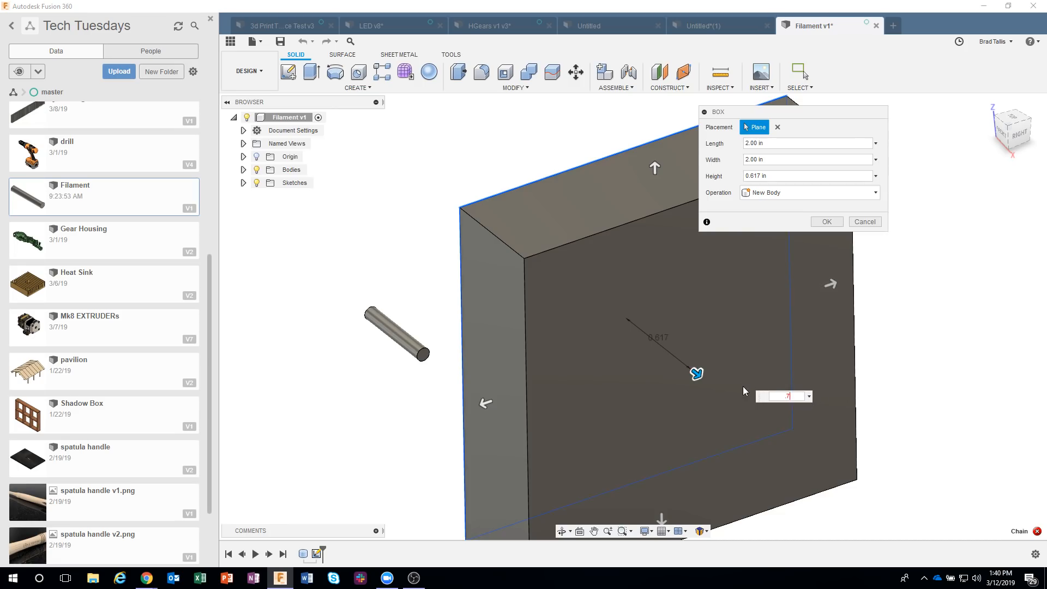
key(Return)
key(Return)
scroll(743, 386, down, 2)
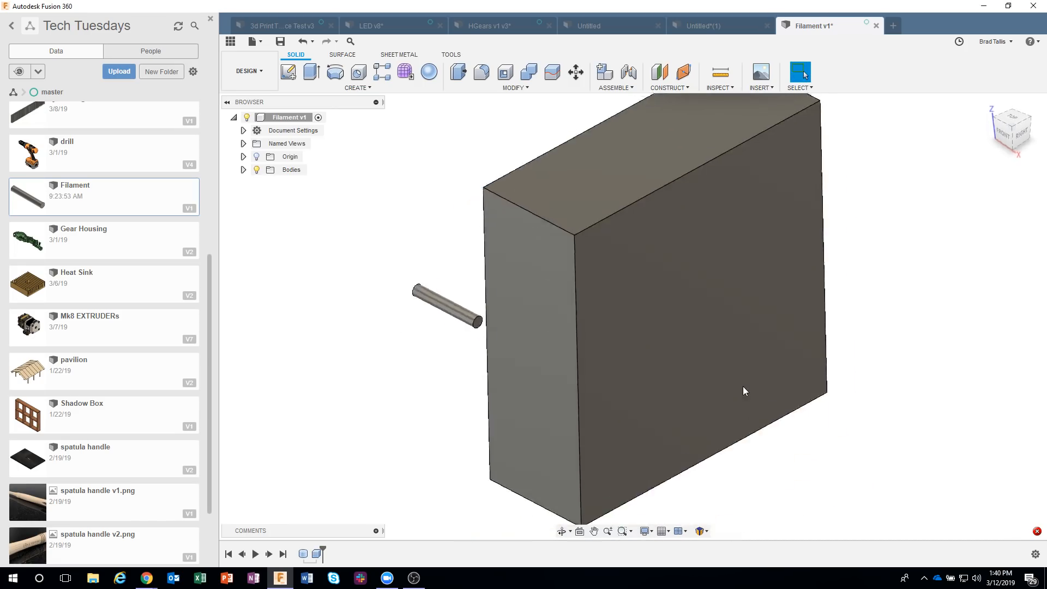
- Move the filament body (Body1) sideways into the box's upper area, about 1.019 in along Y and 0.041 in along Z
shift+middle_drag(742, 386, 725, 379)
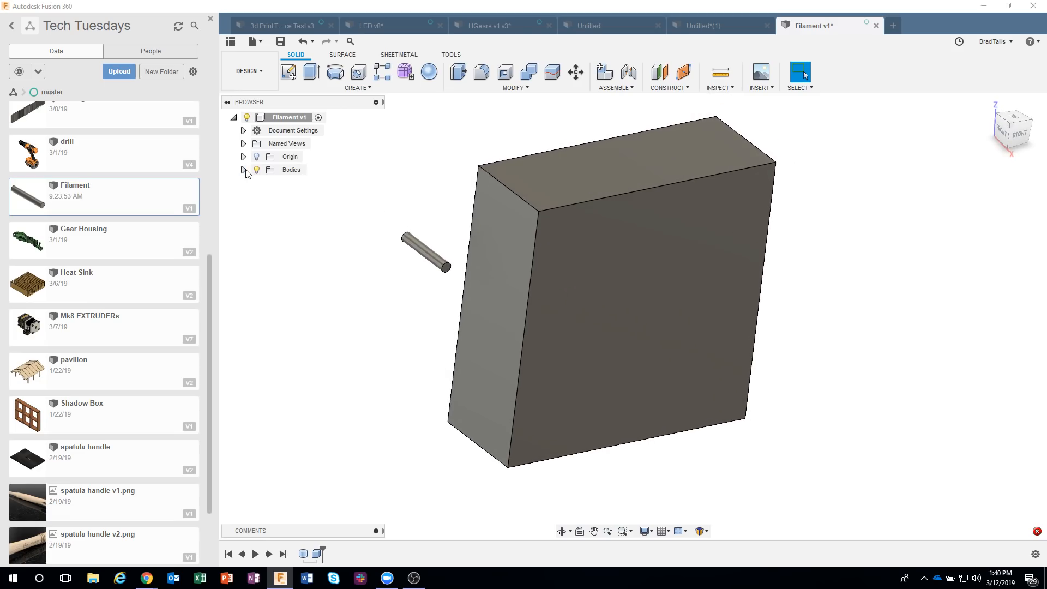
click(244, 169)
click(300, 184)
right_click(298, 191)
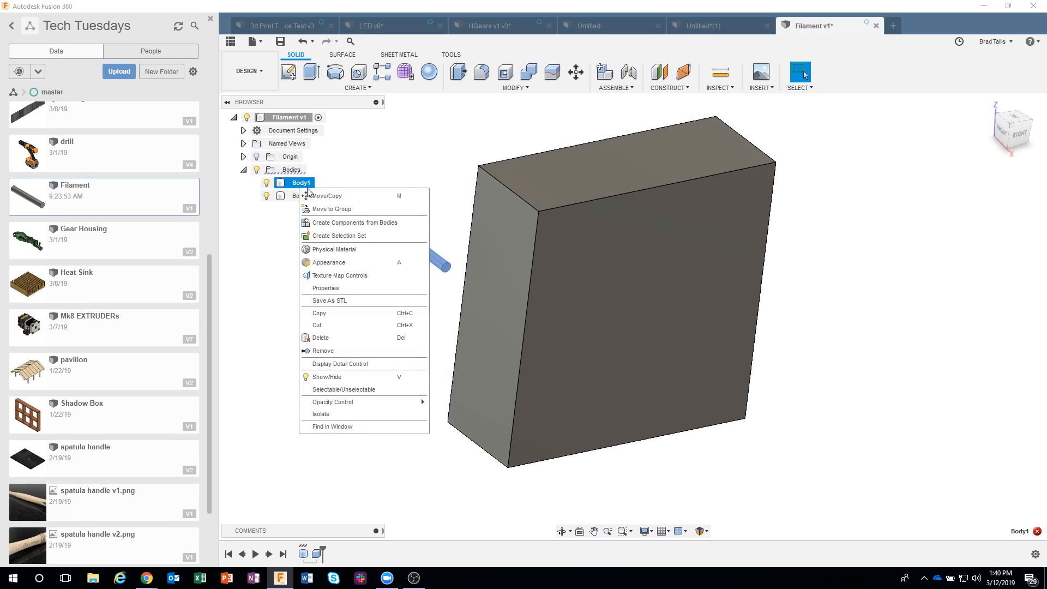
click(327, 194)
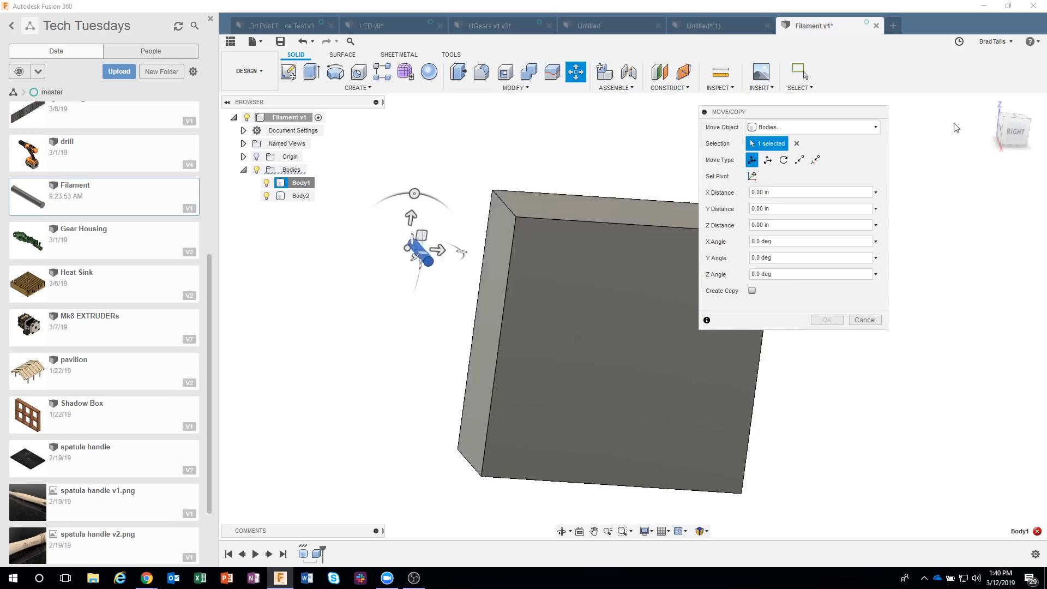
click(1016, 132)
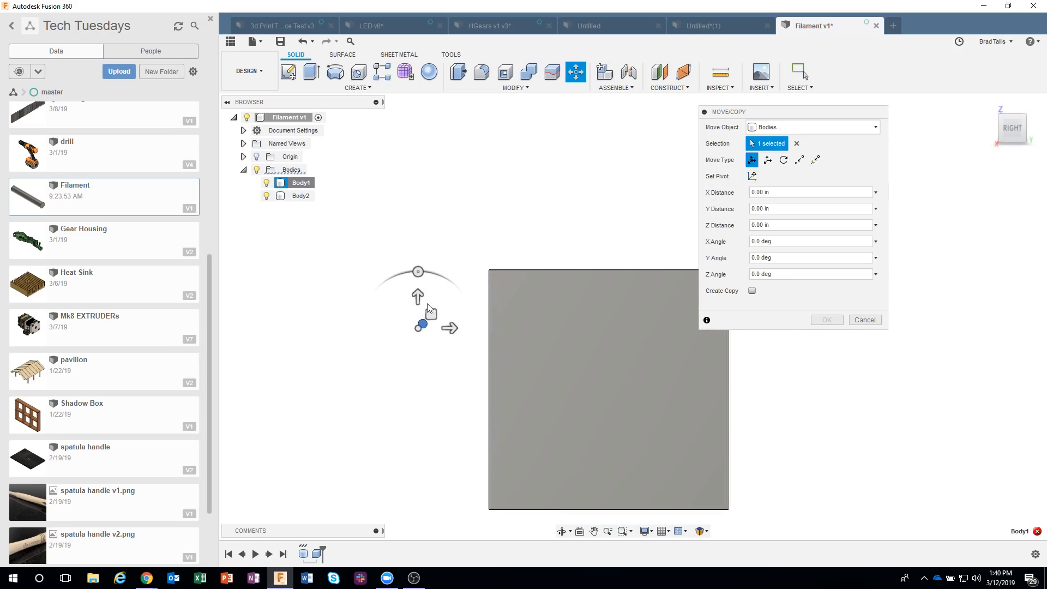
drag(430, 311, 552, 308)
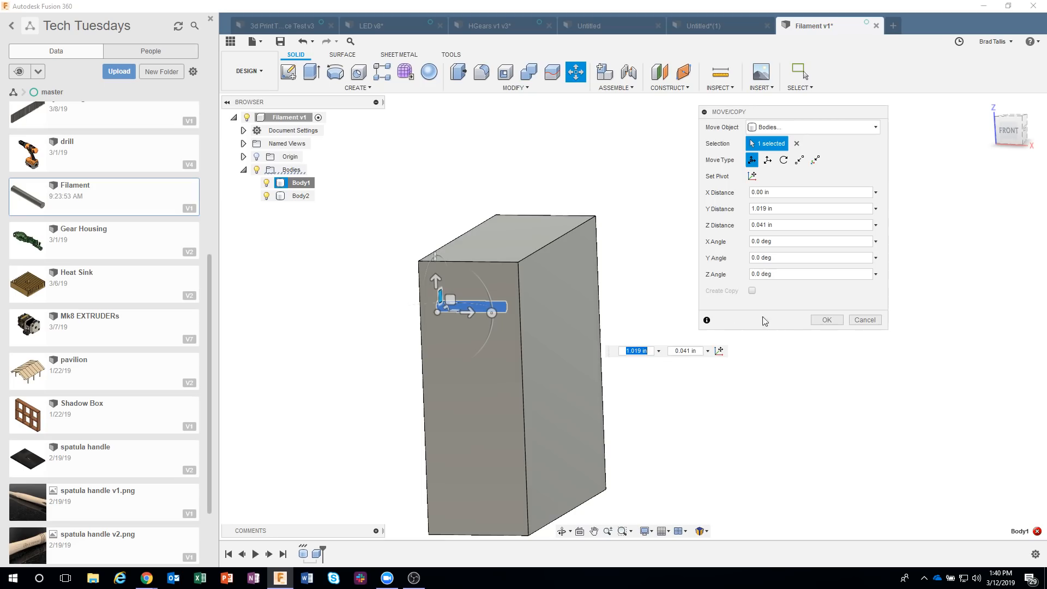
click(824, 319)
- Start another move of the filament, pull it about 1.308 in along X out of the box, and re-anchor the distance to the box's large front face
click(301, 183)
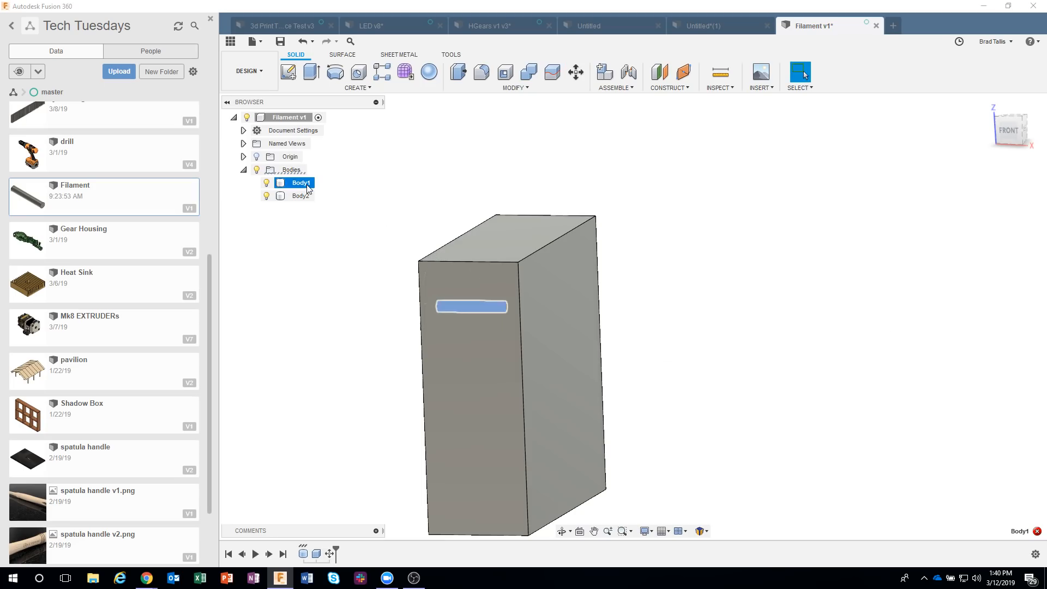
right_click(307, 187)
click(334, 193)
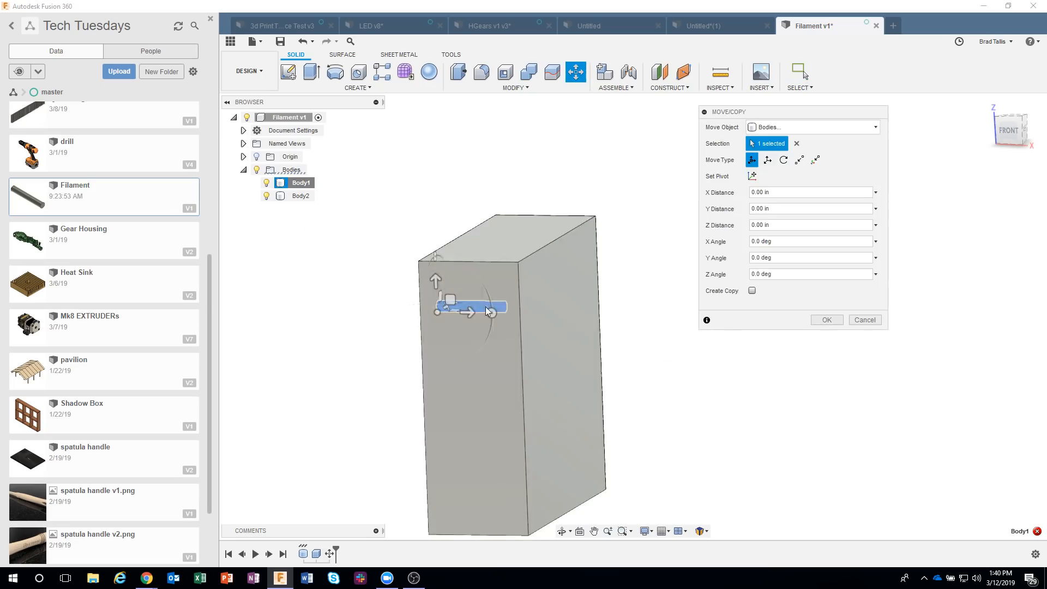
drag(470, 312, 627, 319)
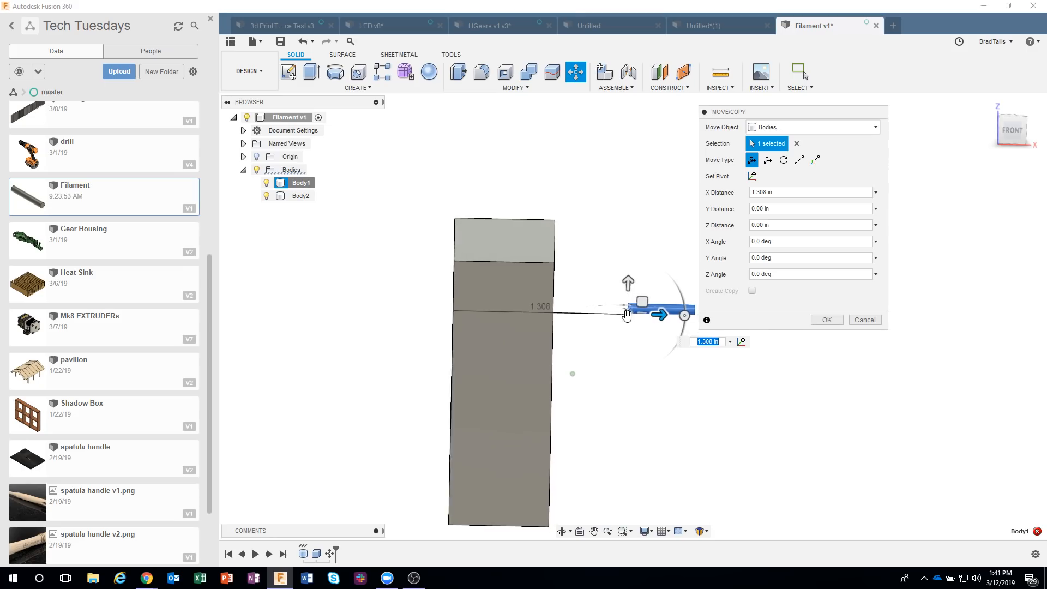
click(730, 342)
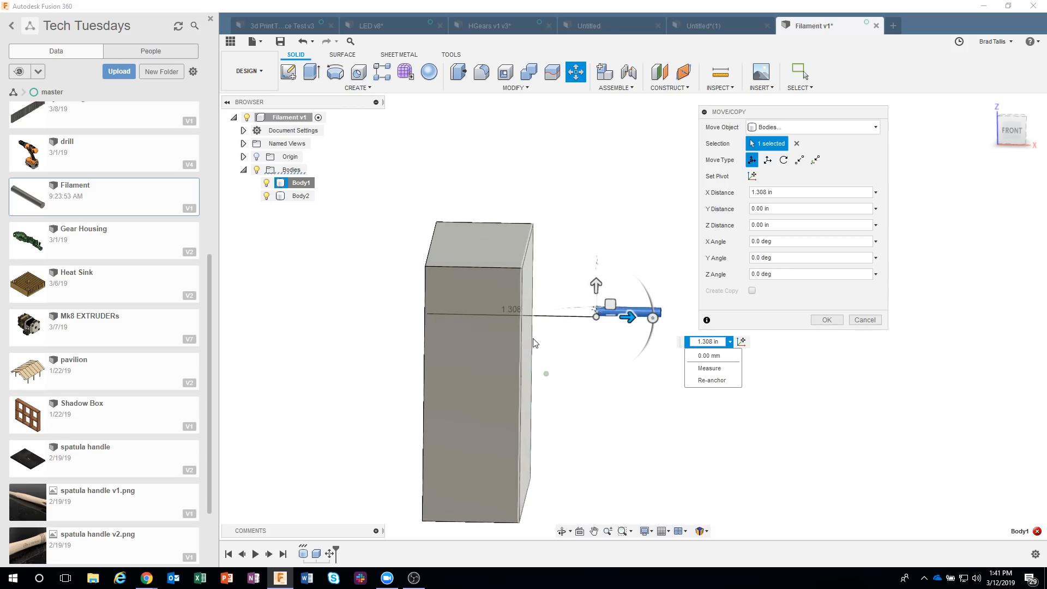
shift+middle_drag(533, 343, 496, 290)
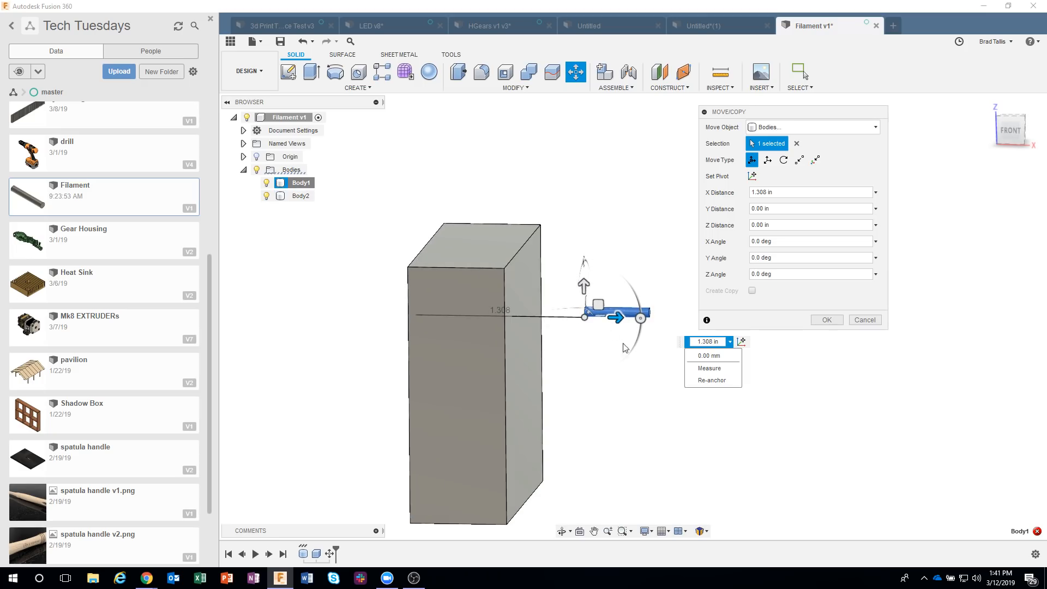
click(713, 381)
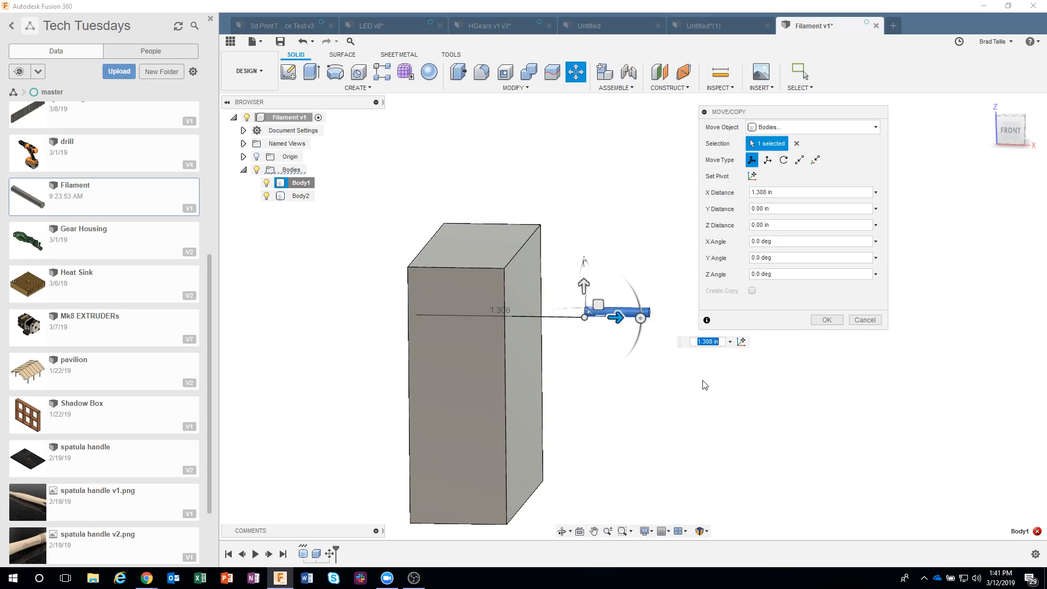
text(0.558 in)
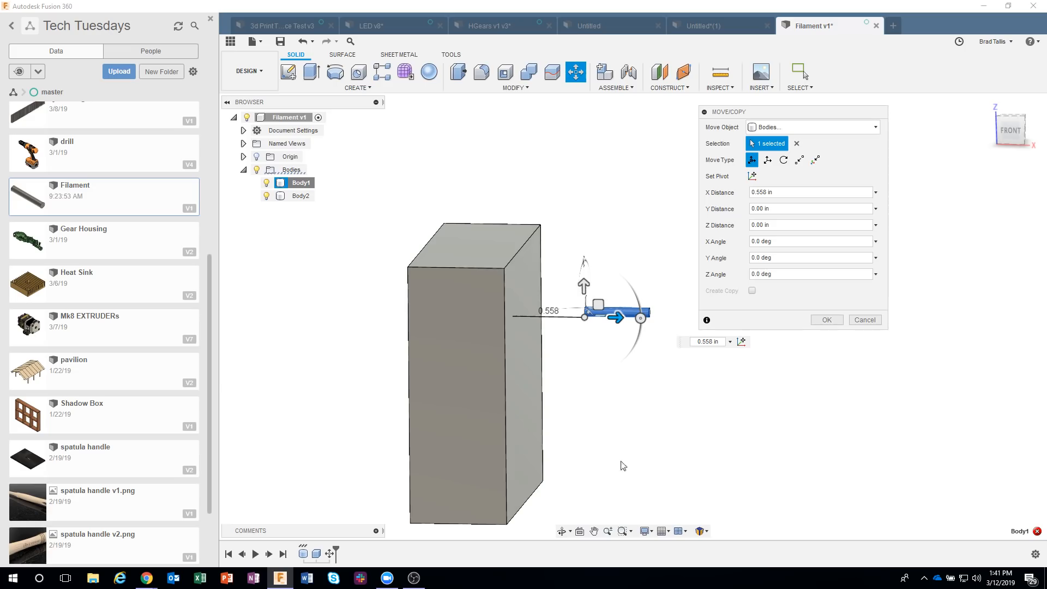
- Set the filament's X distance from the re-anchored box face to -0.25 in and finish the move
shift+middle_drag(629, 482, 600, 326)
drag(601, 326, 513, 338)
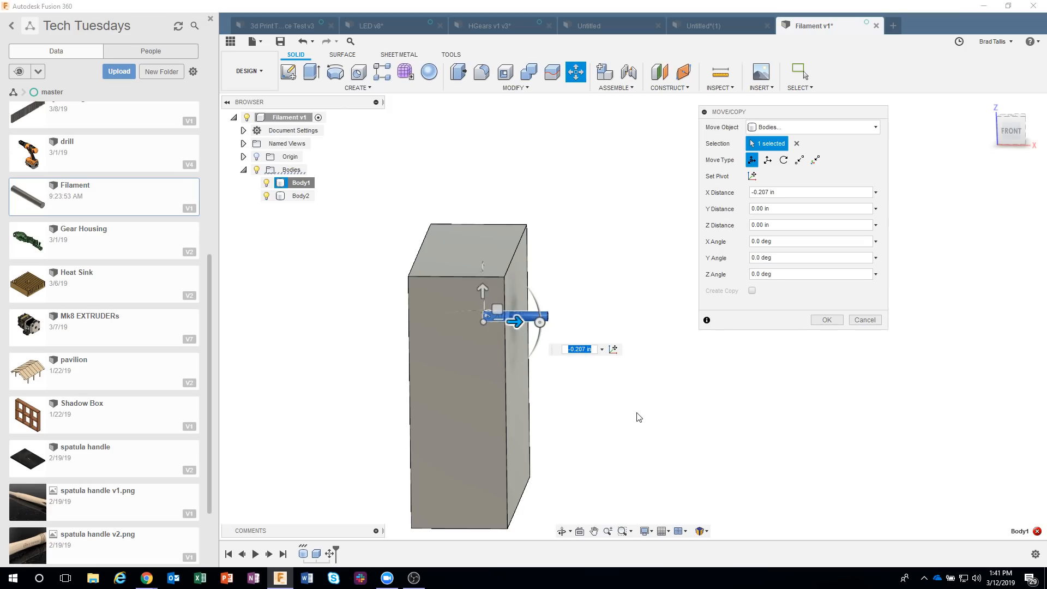
text(-.25)
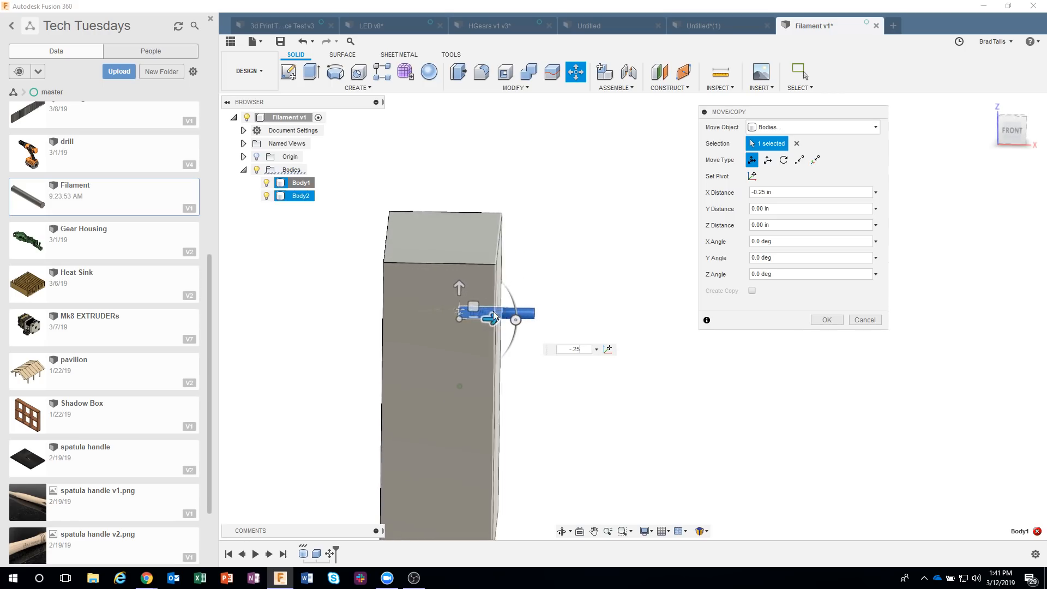
click(827, 320)
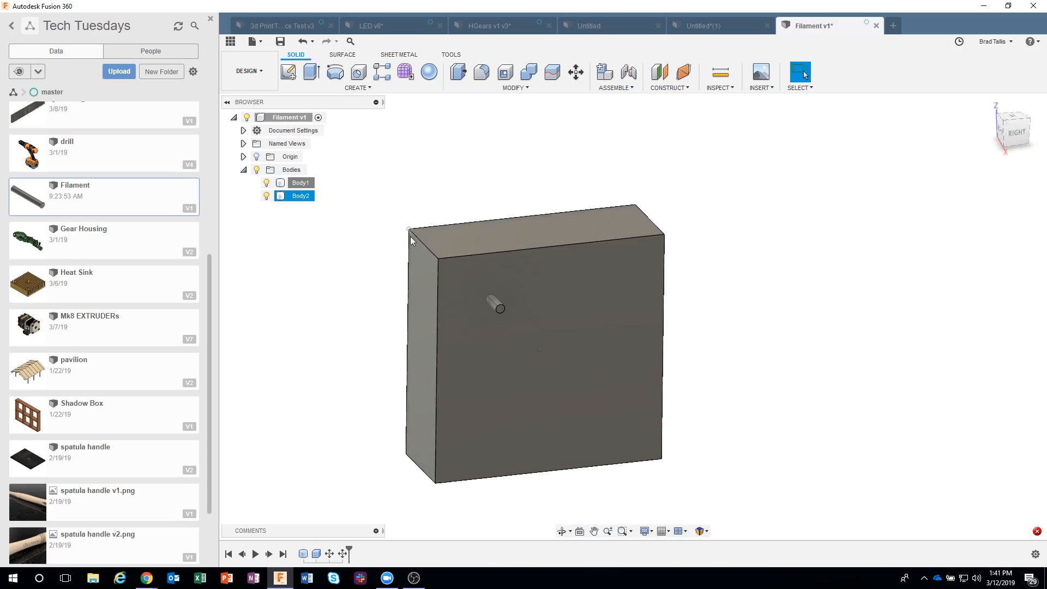
- Use Press Pull to offset the box's narrow side face nearest the filament outward by about 0.418 in
right_click(419, 269)
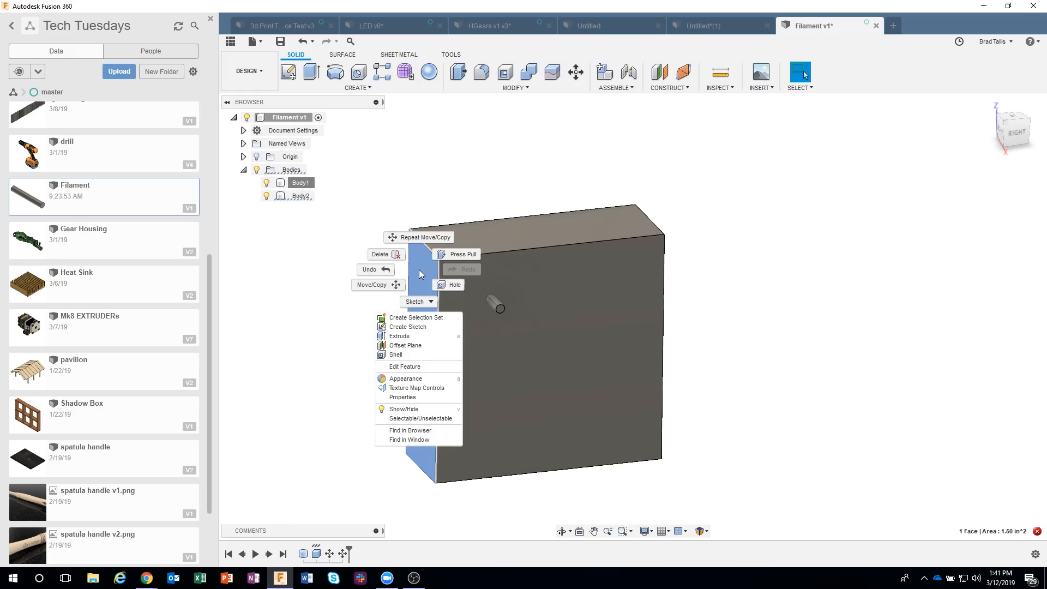
click(449, 255)
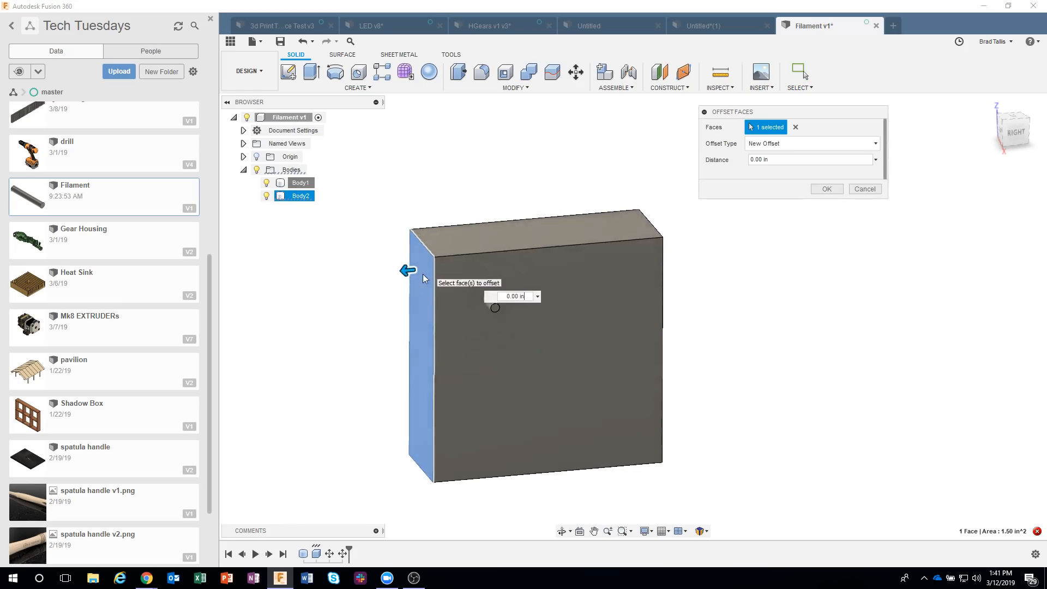
drag(386, 278, 339, 274)
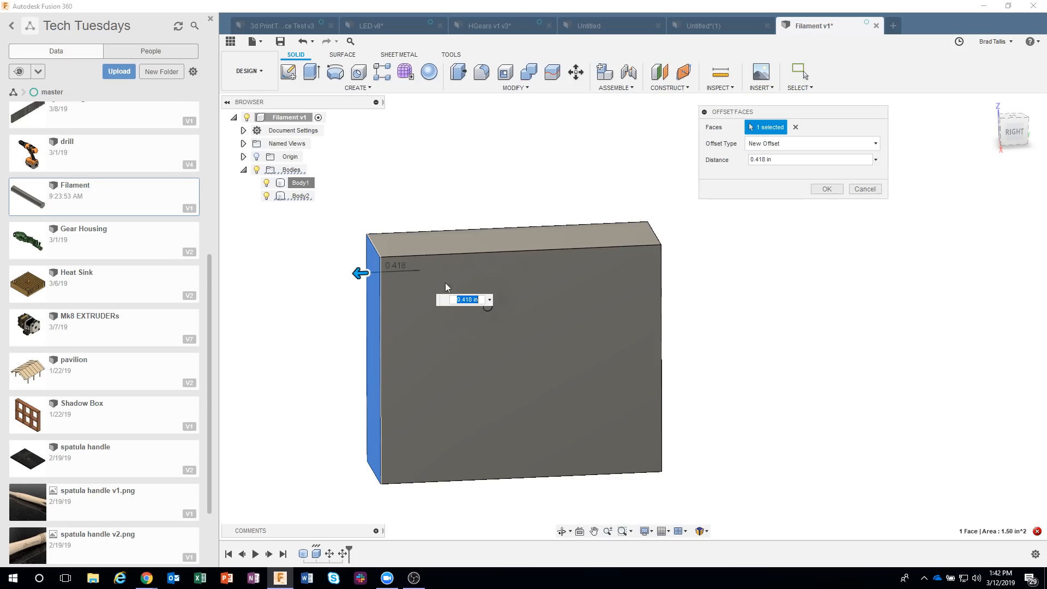
- Try re-anchoring the face offset to the box's opposite narrow side face with a distance of 2.12345 in, then cancel the offset
click(489, 301)
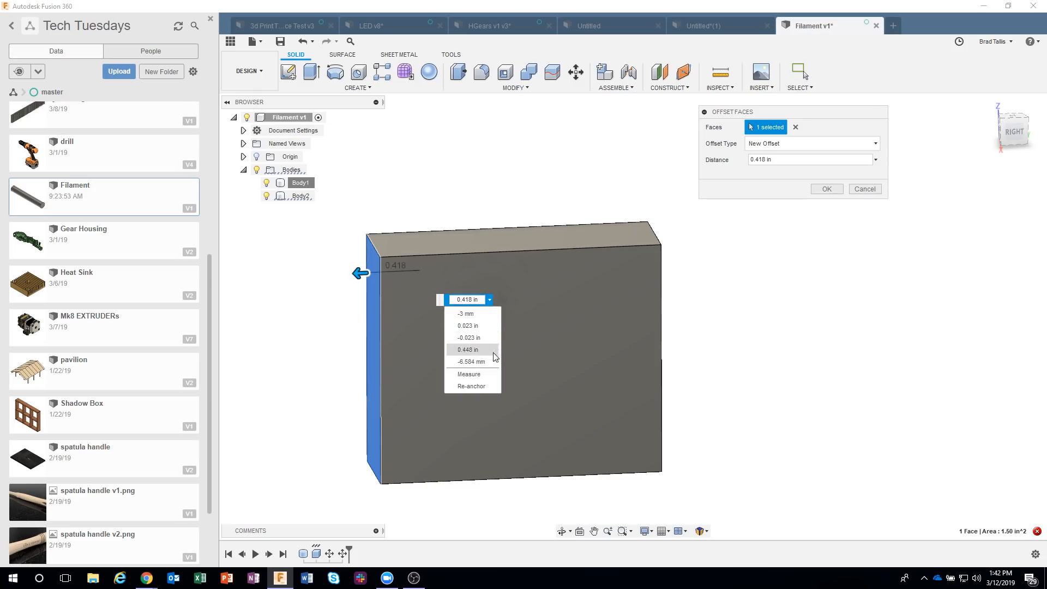
click(485, 384)
shift+middle_drag(733, 306, 643, 287)
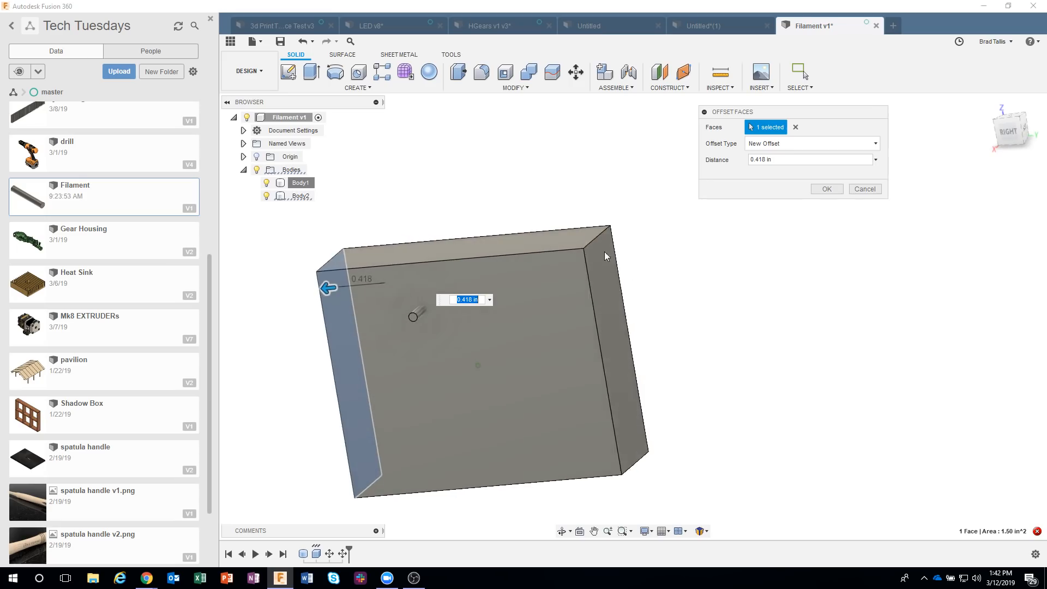
click(600, 249)
shift+middle_drag(620, 181, 503, 261)
click(468, 300)
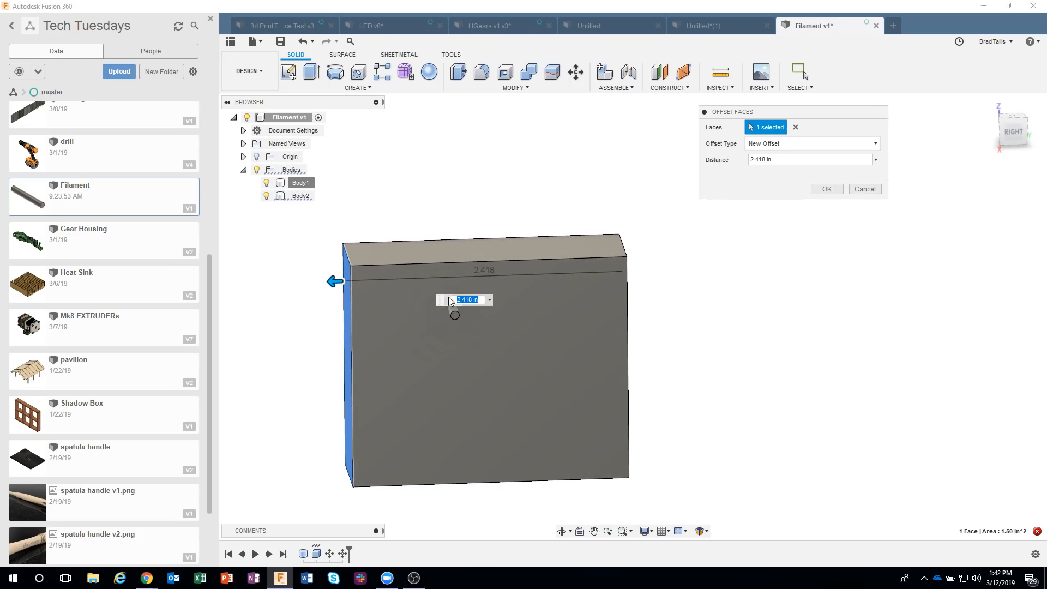
text(2)
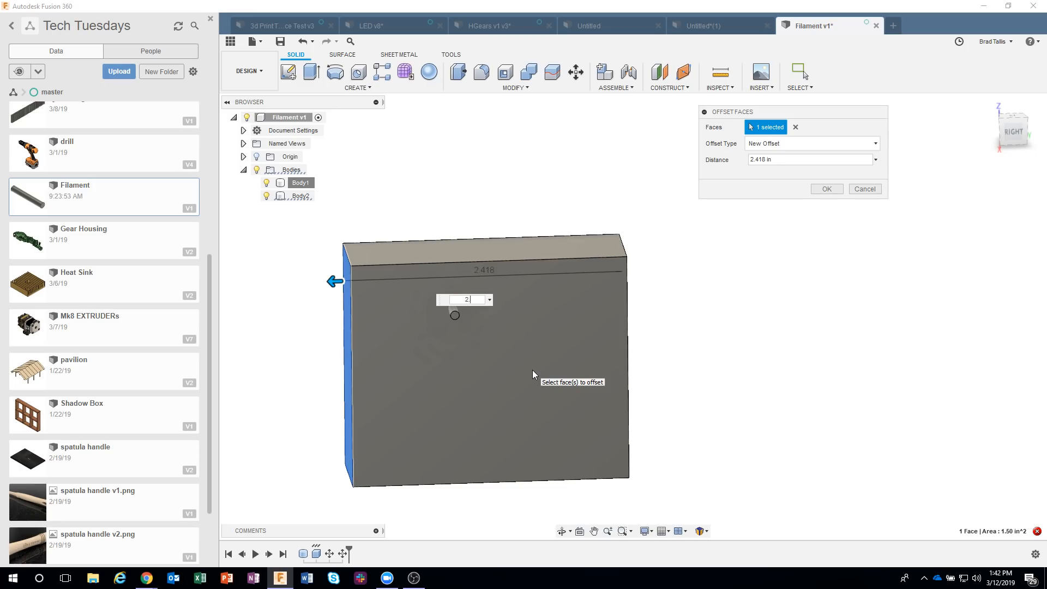
text(.12345)
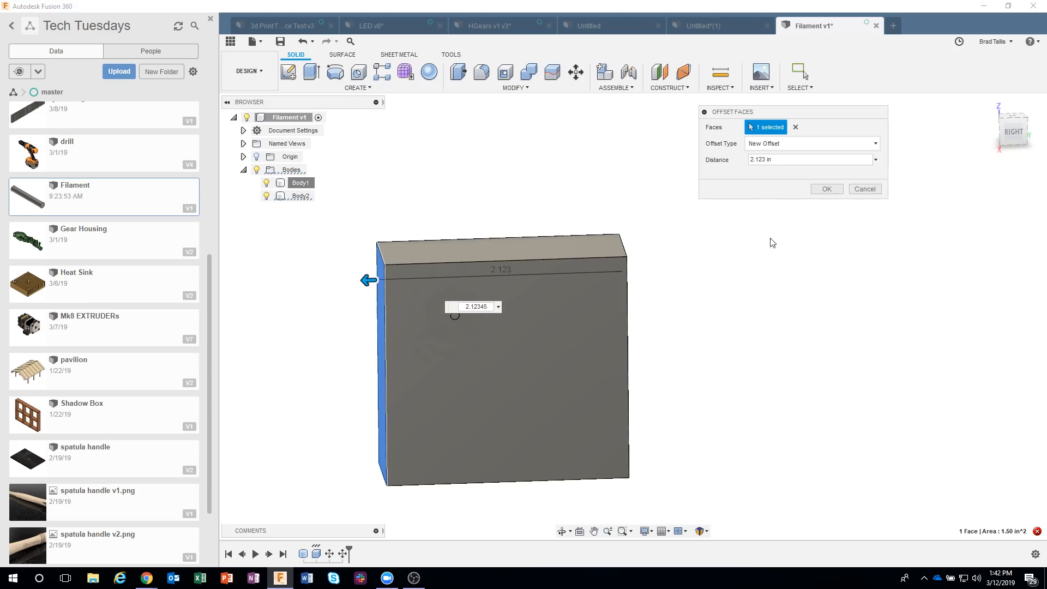
click(865, 188)
- Copy and paste the filament body (Body1), placing the copy about 1.12 in along Y
shift+middle_drag(604, 177, 545, 169)
click(301, 182)
right_click(301, 186)
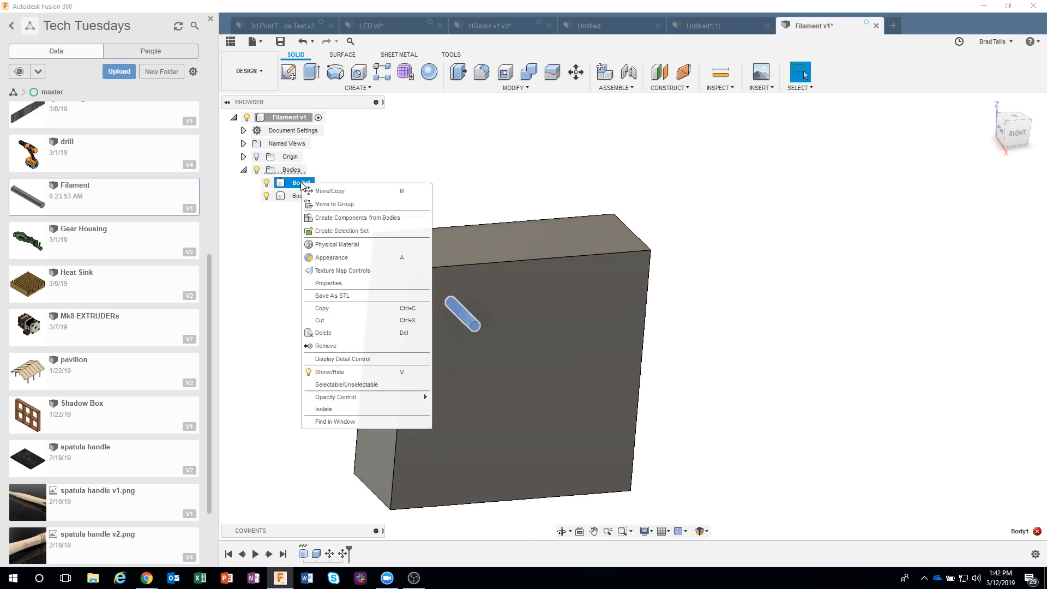
click(321, 308)
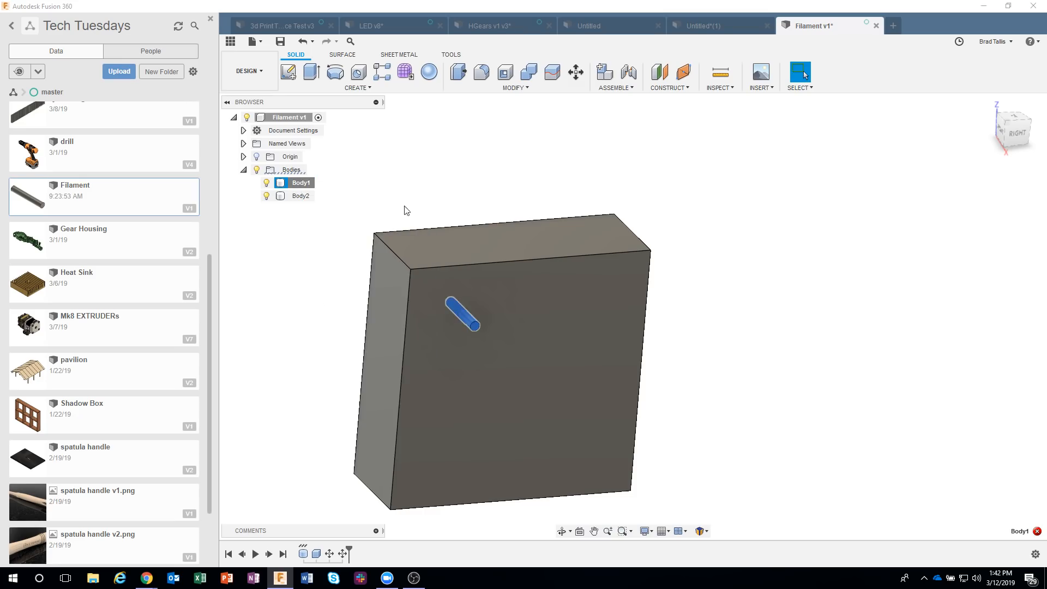
key(ctrl+v)
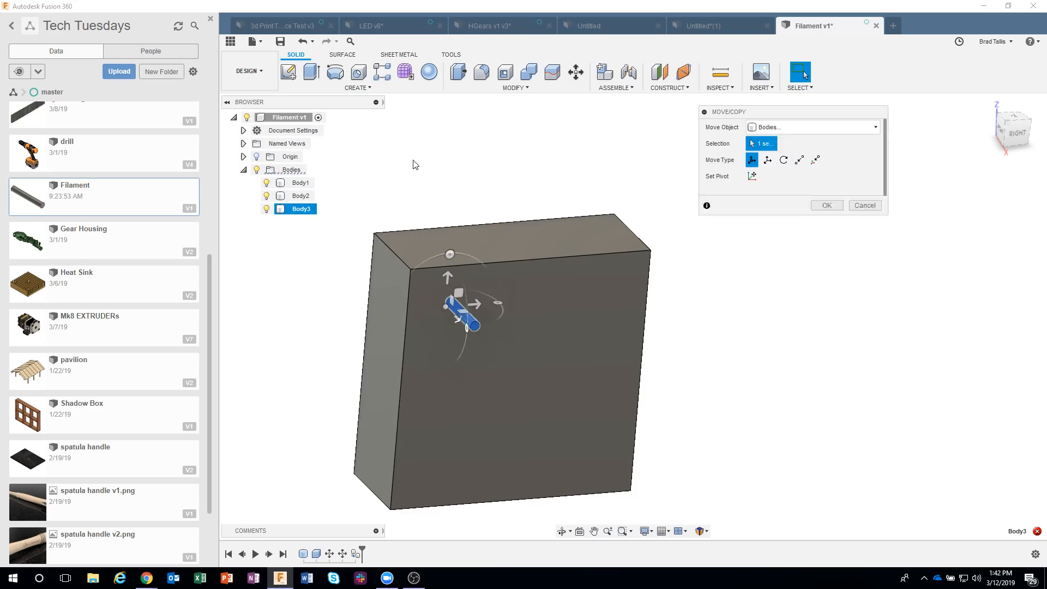
drag(561, 309, 624, 310)
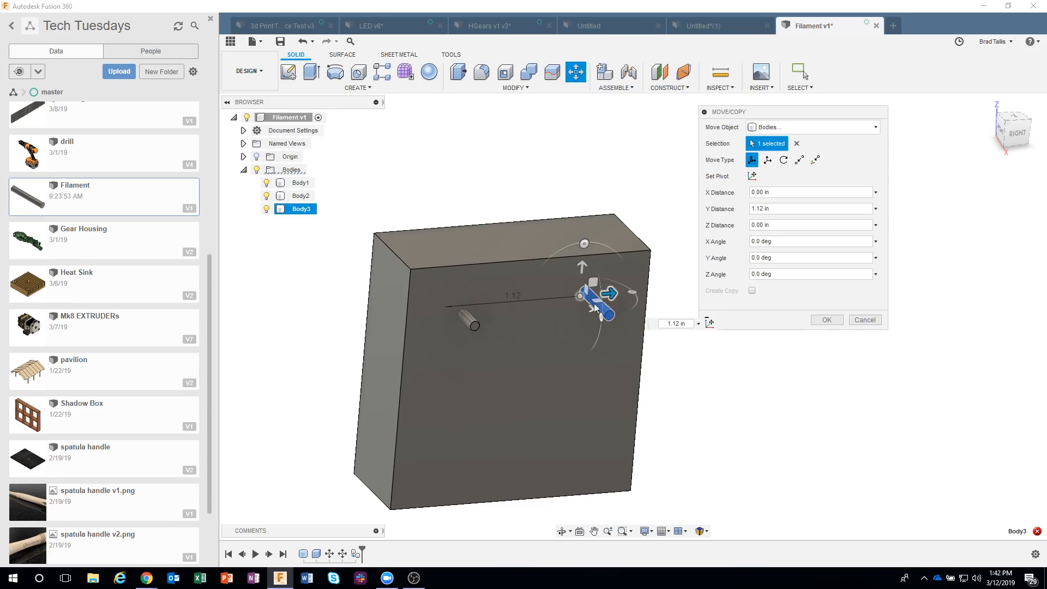
click(826, 321)
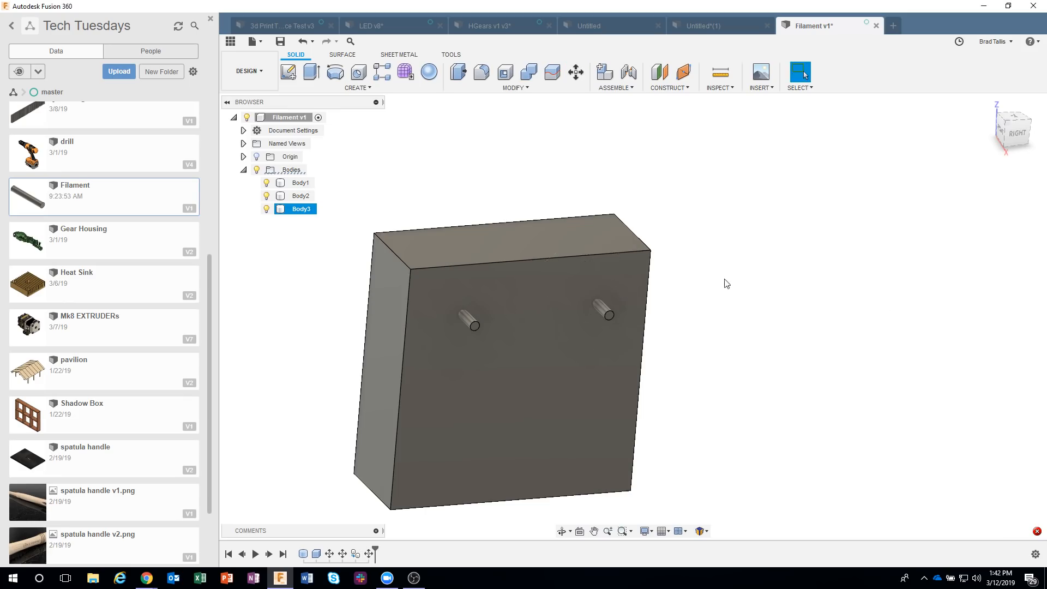
right_click(300, 184)
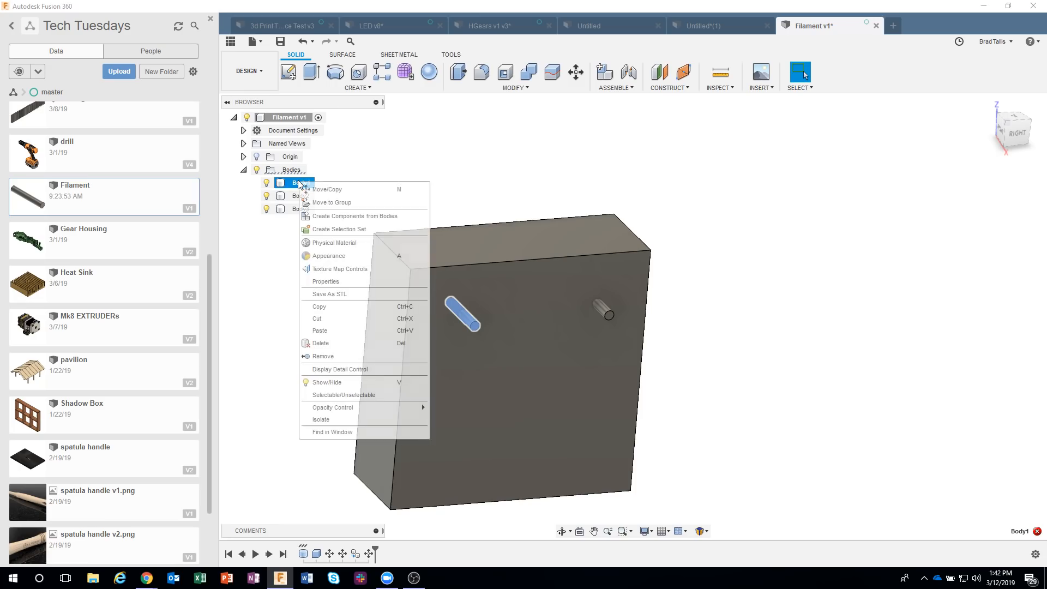
click(308, 188)
drag(464, 300, 528, 402)
drag(528, 404, 529, 402)
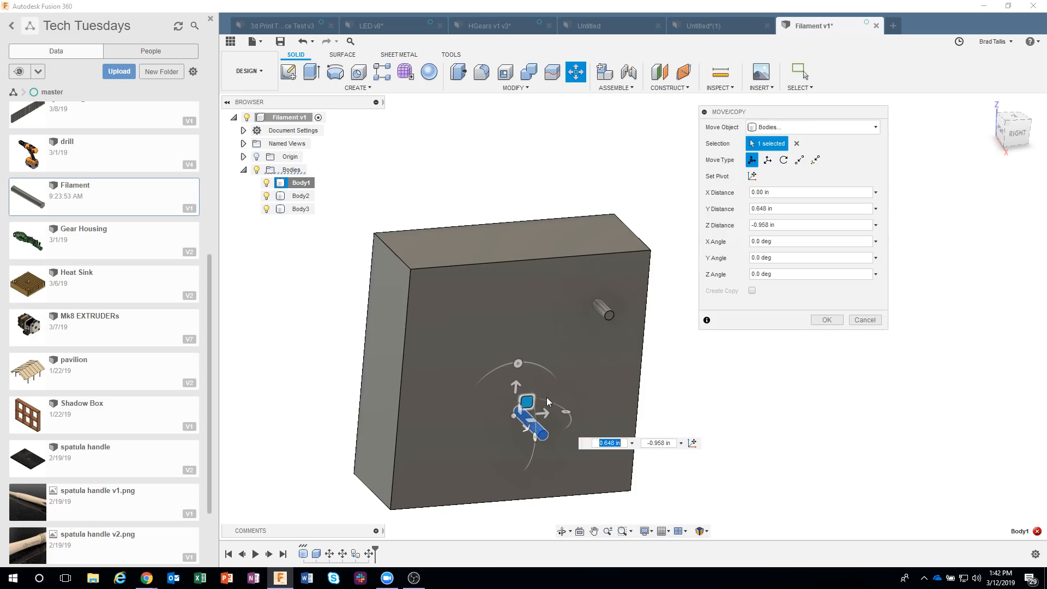
click(863, 320)
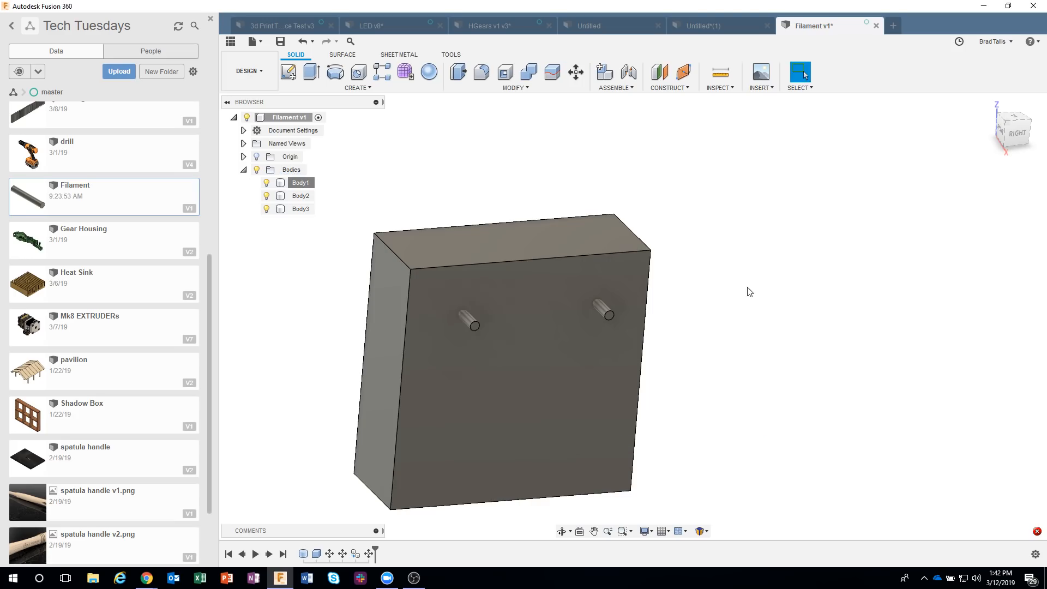
- Start a move of Body1 with Create Copy enabled and place the copy about 0.656 in along Y and -1.108 in along Z
right_click(301, 183)
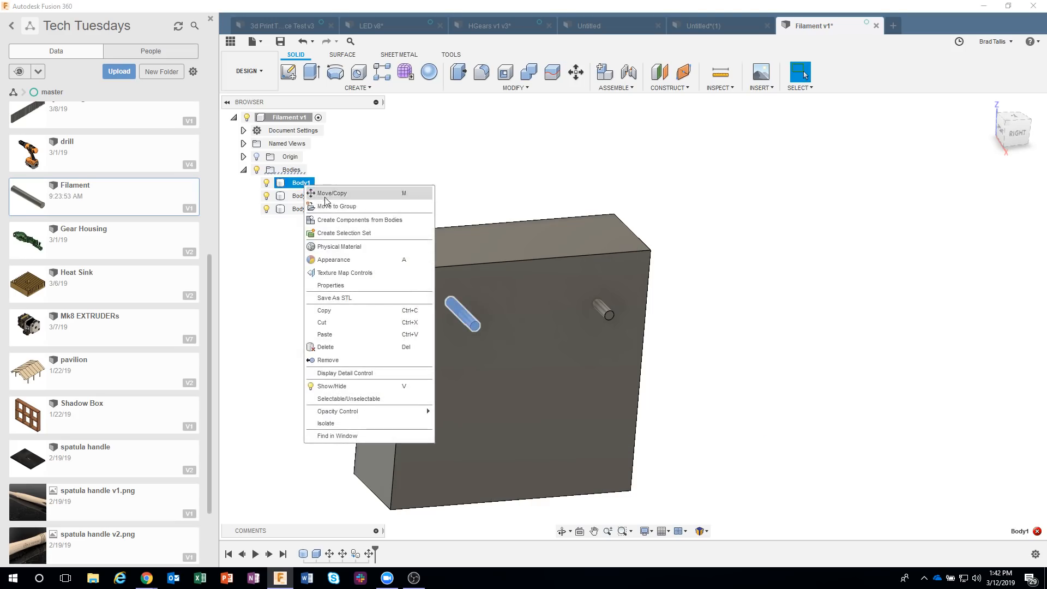
click(698, 280)
key(m)
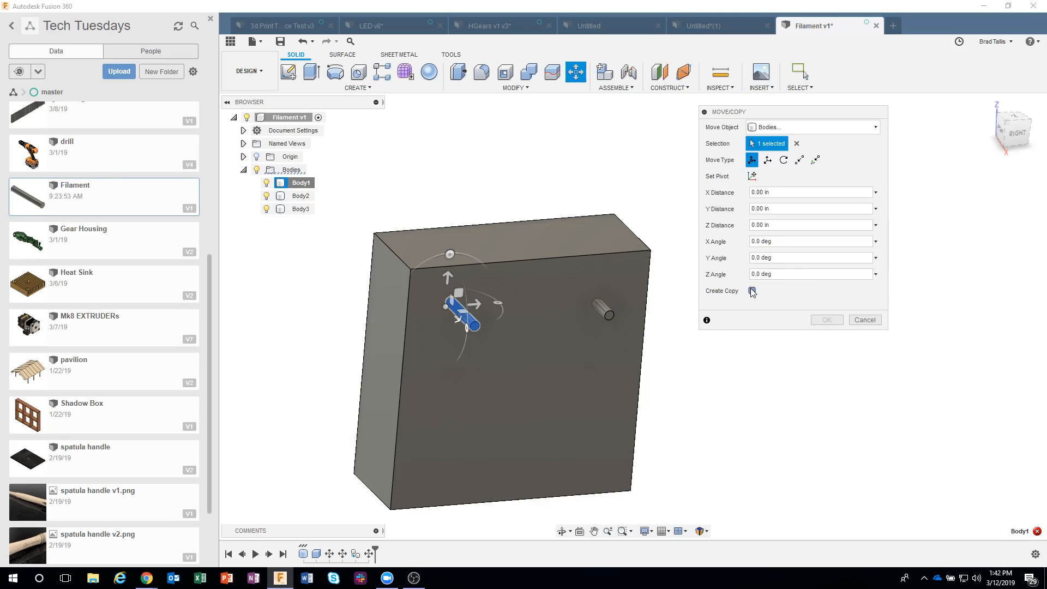
click(752, 290)
click(463, 295)
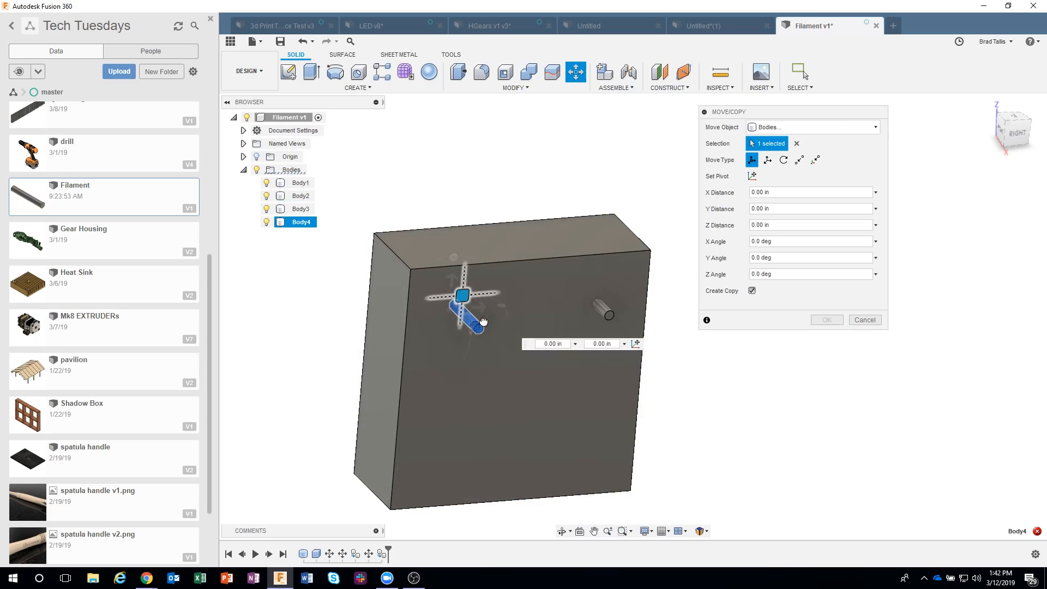
drag(483, 321, 527, 419)
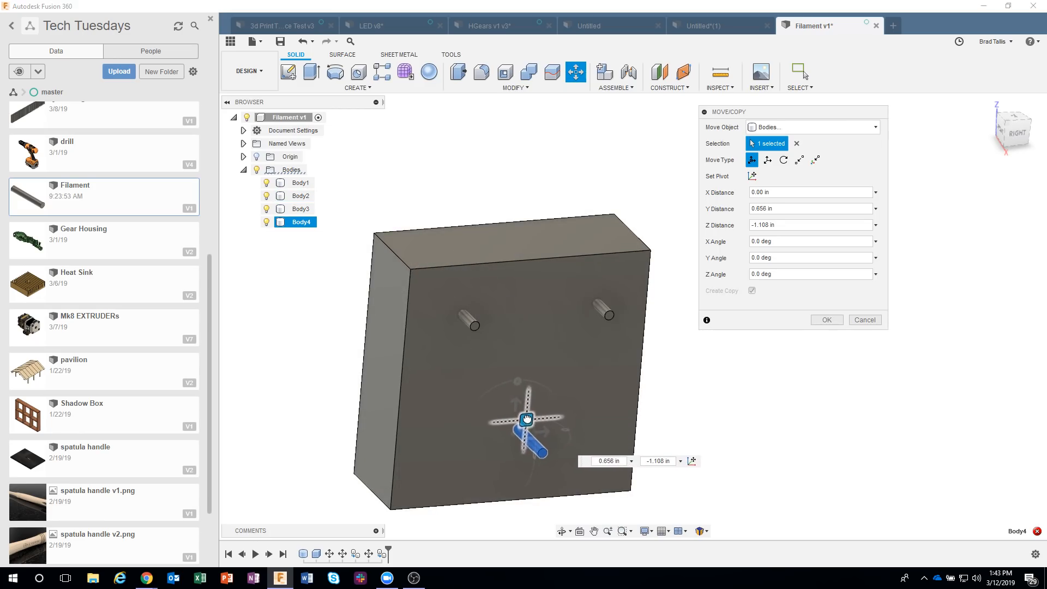
- Shift the lower filament copy about -0.146 in along Y between the upper two and finish the move
shift+middle_drag(558, 337, 488, 311)
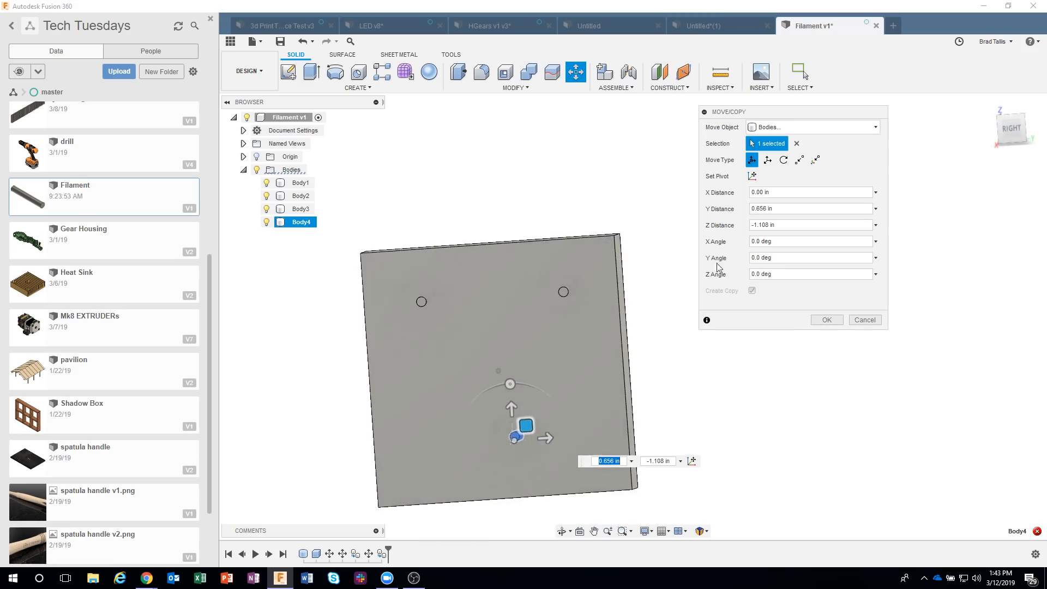
click(1011, 134)
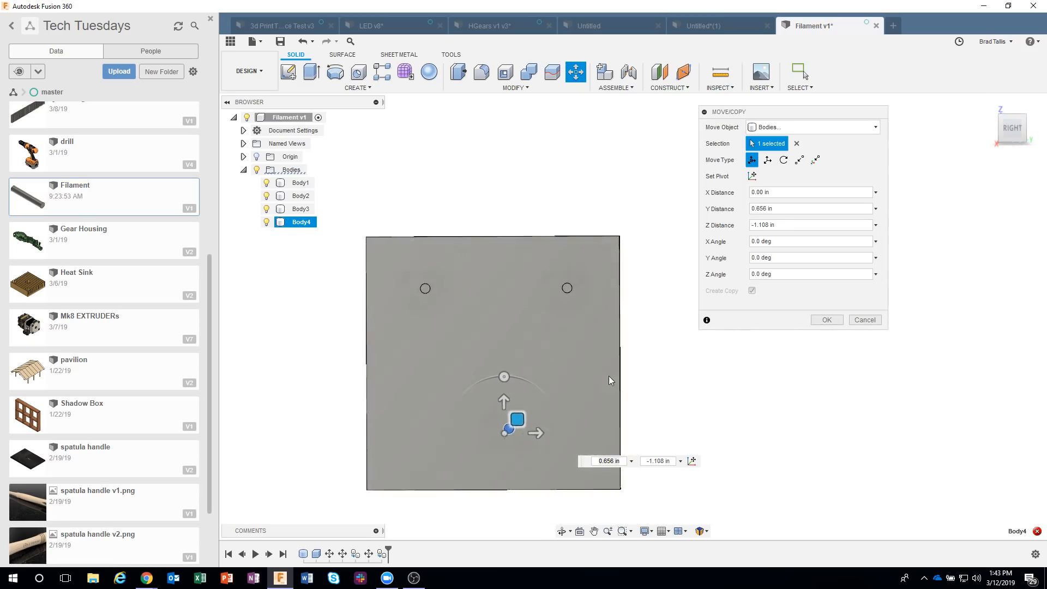
drag(533, 435, 515, 436)
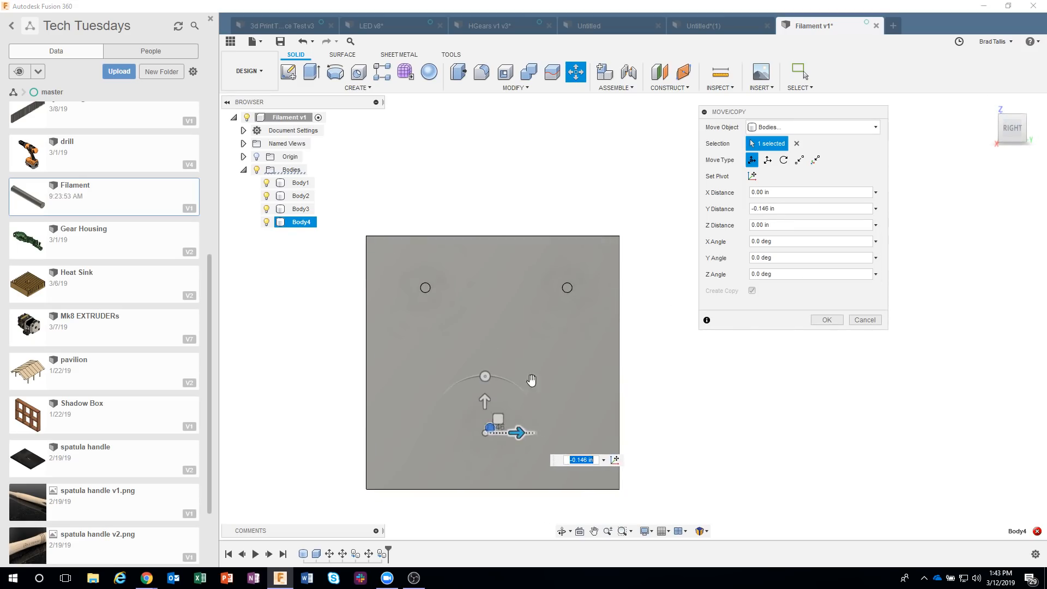
click(827, 320)
- Mirror the box body (Body2) across its large front face where the filaments stick out
shift+middle_drag(715, 187, 544, 125)
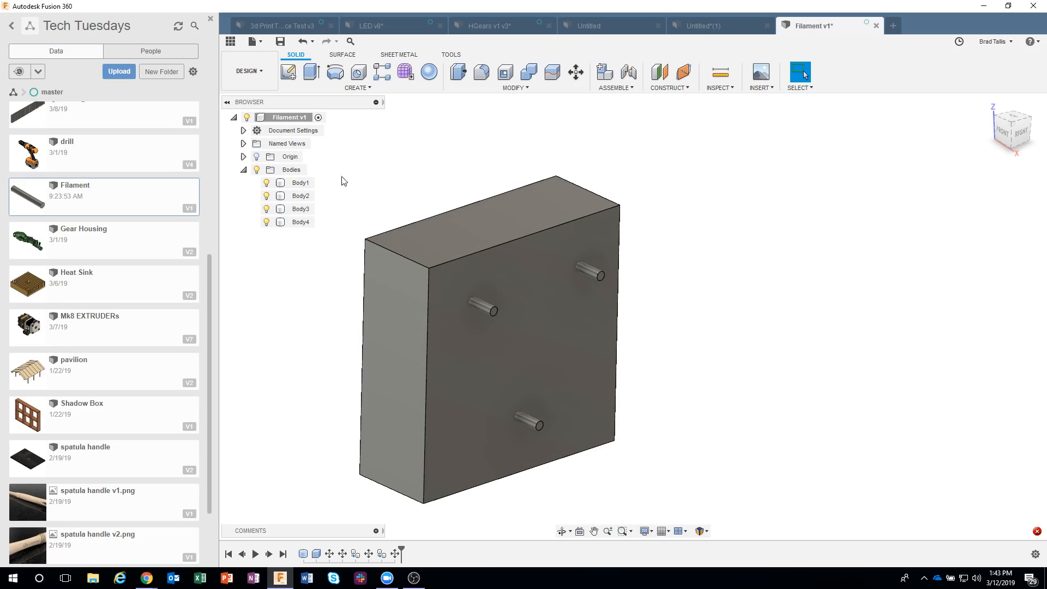
click(357, 88)
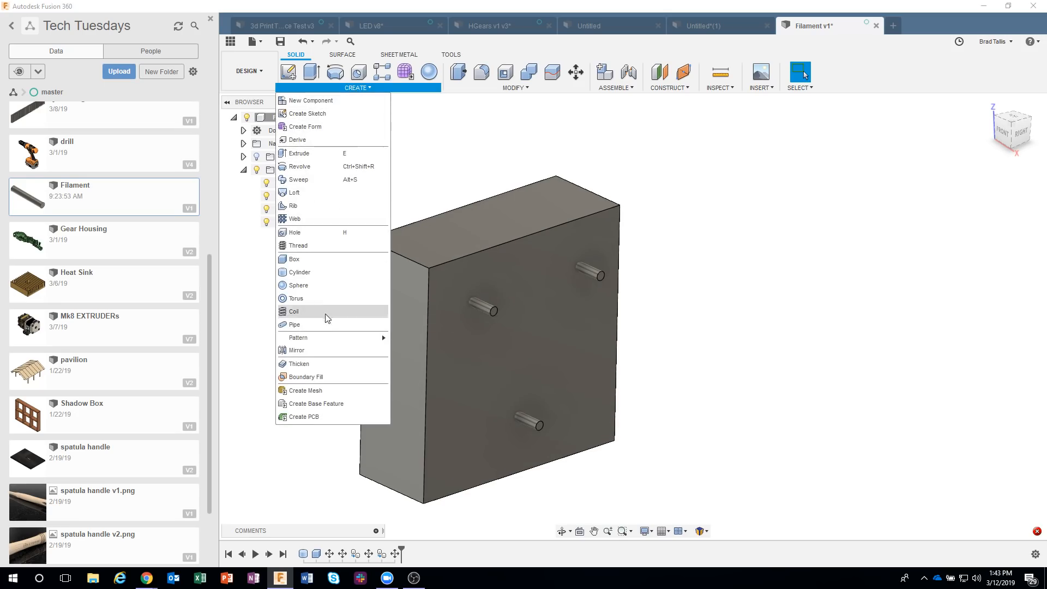
click(320, 350)
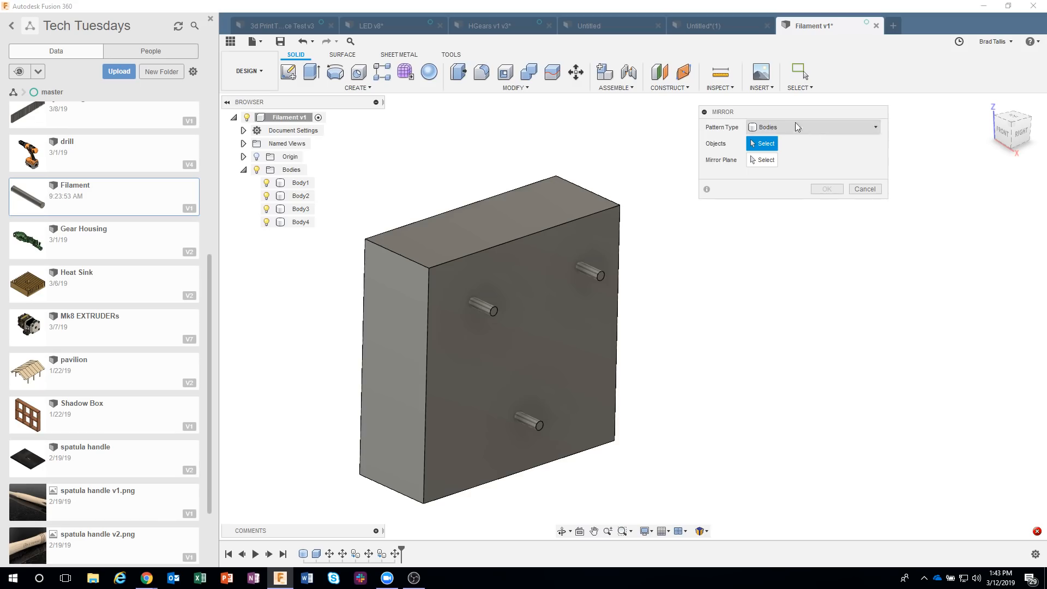
click(575, 187)
click(770, 159)
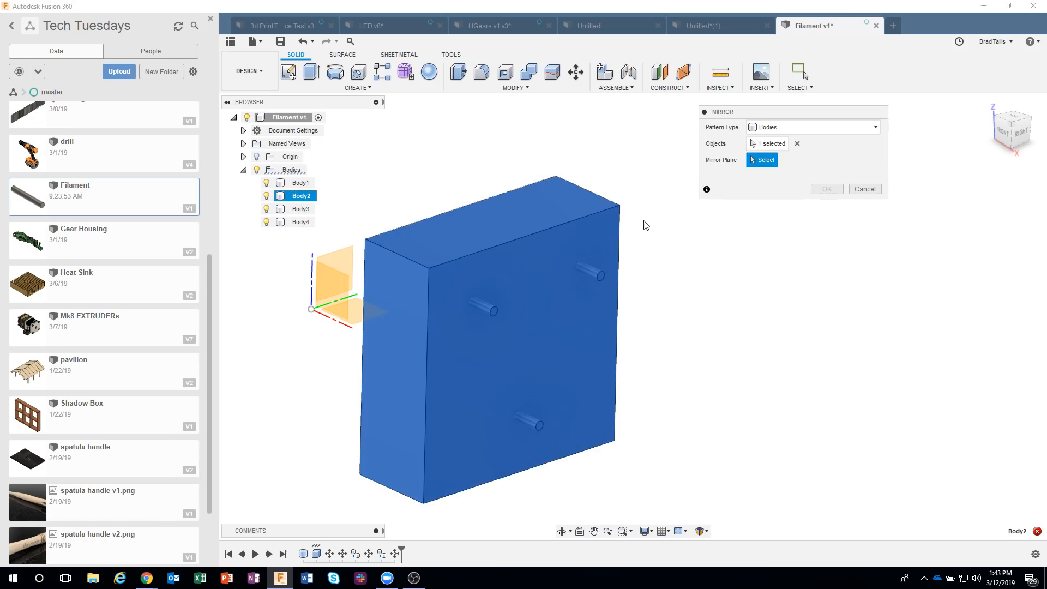
click(604, 226)
click(827, 189)
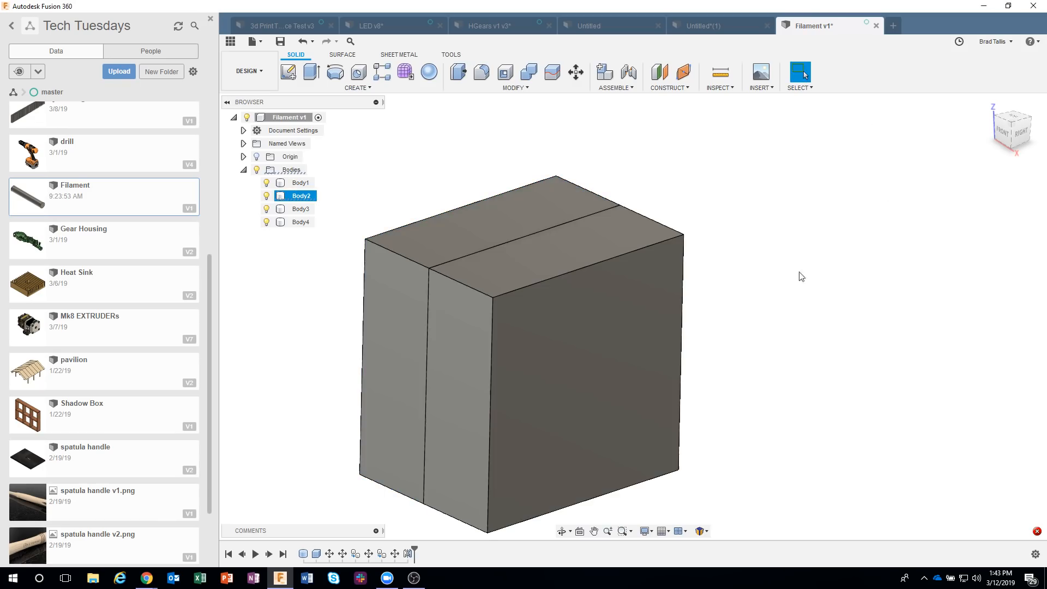
- Rename the original box body Body2 as Block01 and the mirrored Body5 as Block02
shift+middle_drag(463, 142, 489, 146)
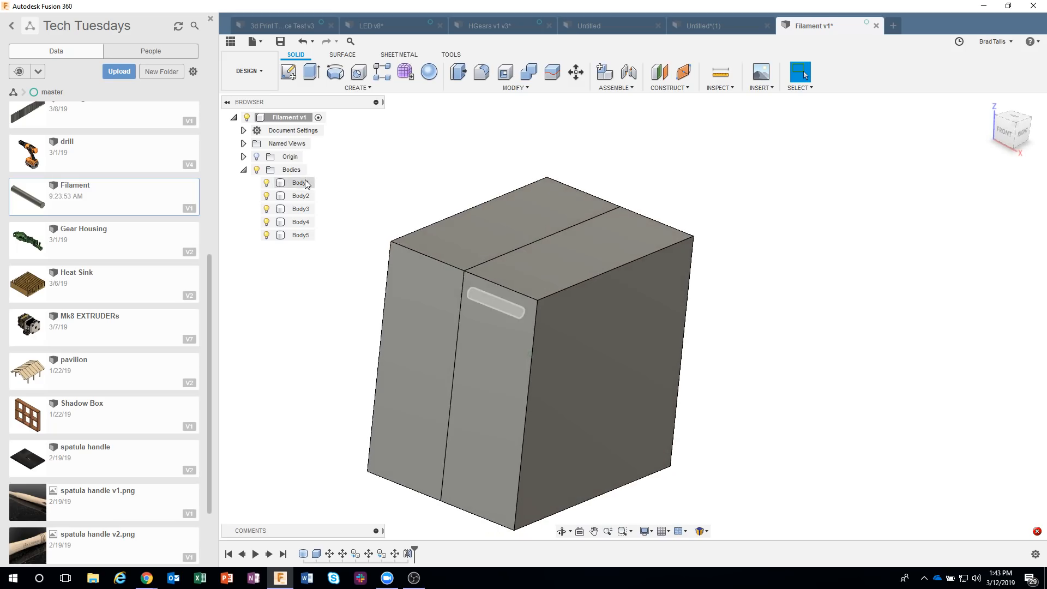
click(301, 197)
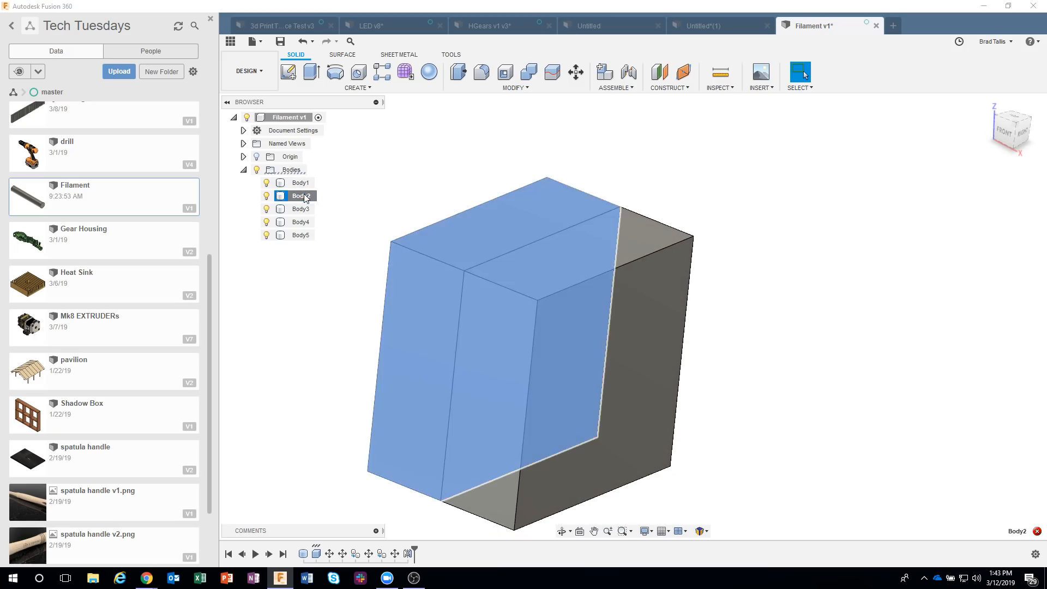
click(303, 196)
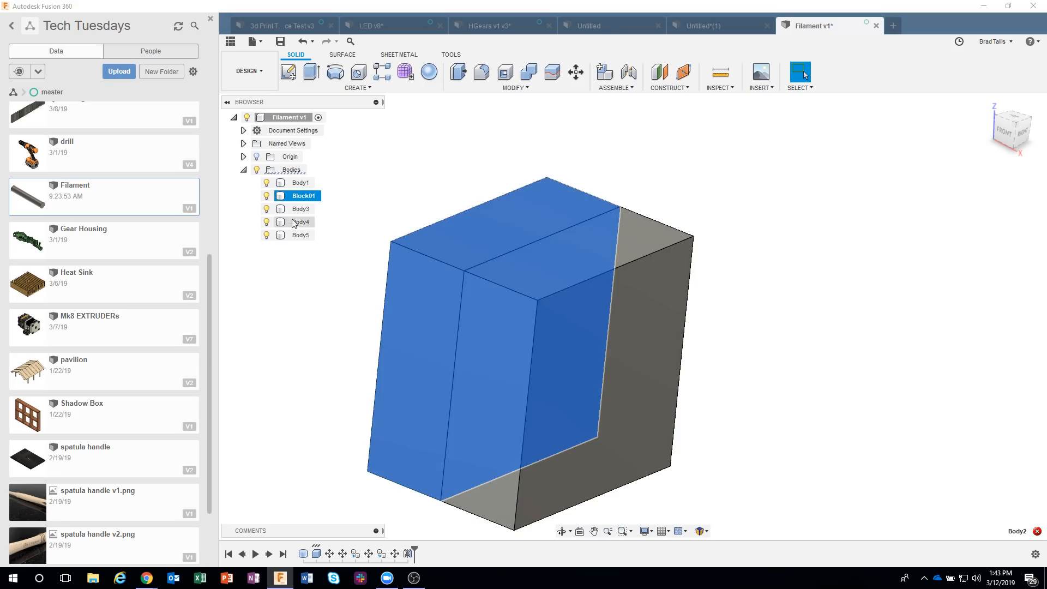
click(301, 236)
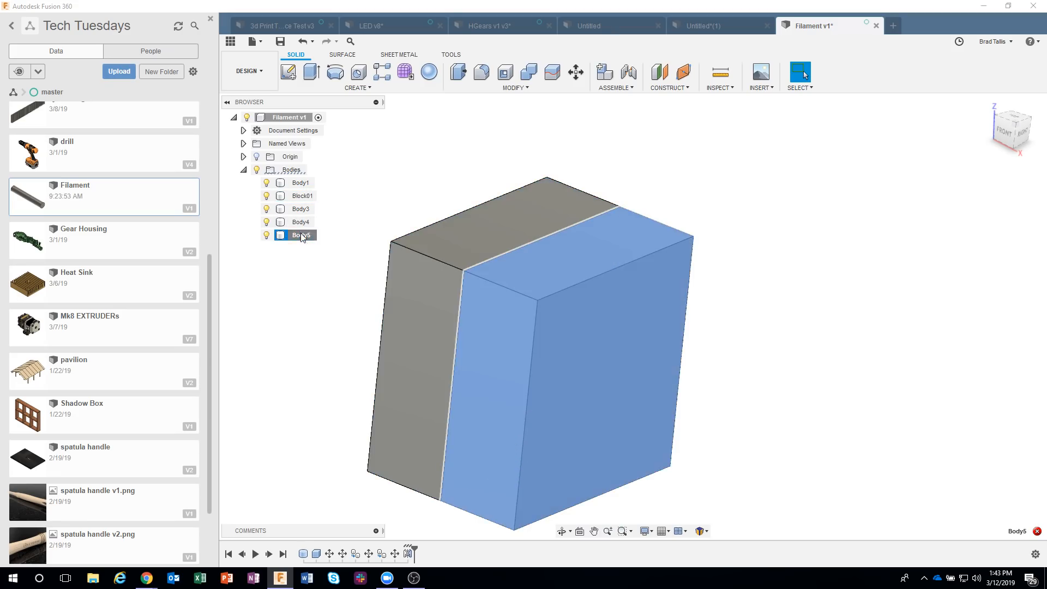
click(301, 235)
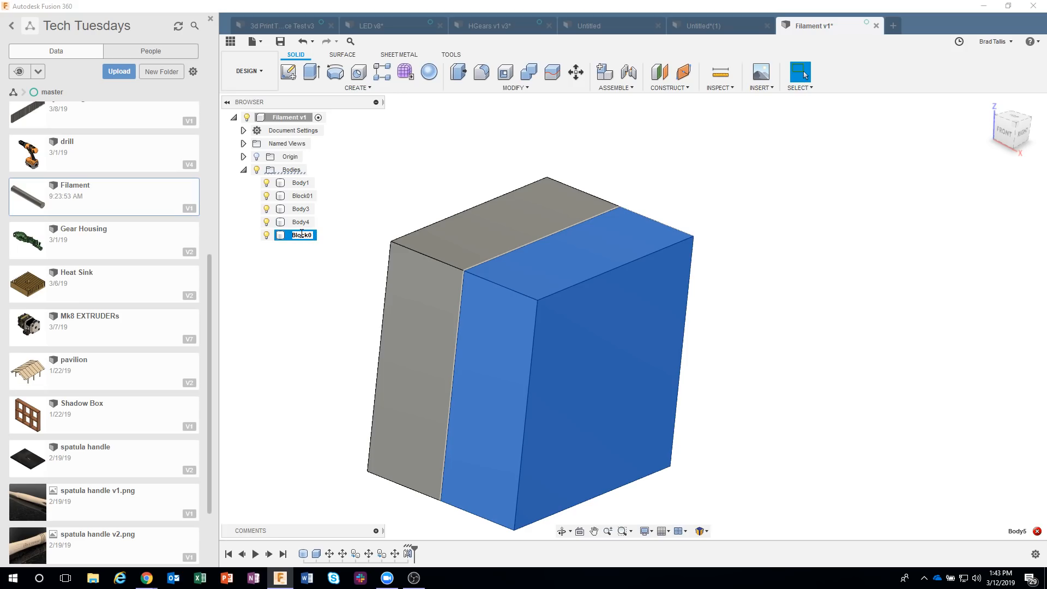
click(481, 138)
- Hide the Block02 body to expose the three filament pins
shift+middle_drag(481, 138, 328, 178)
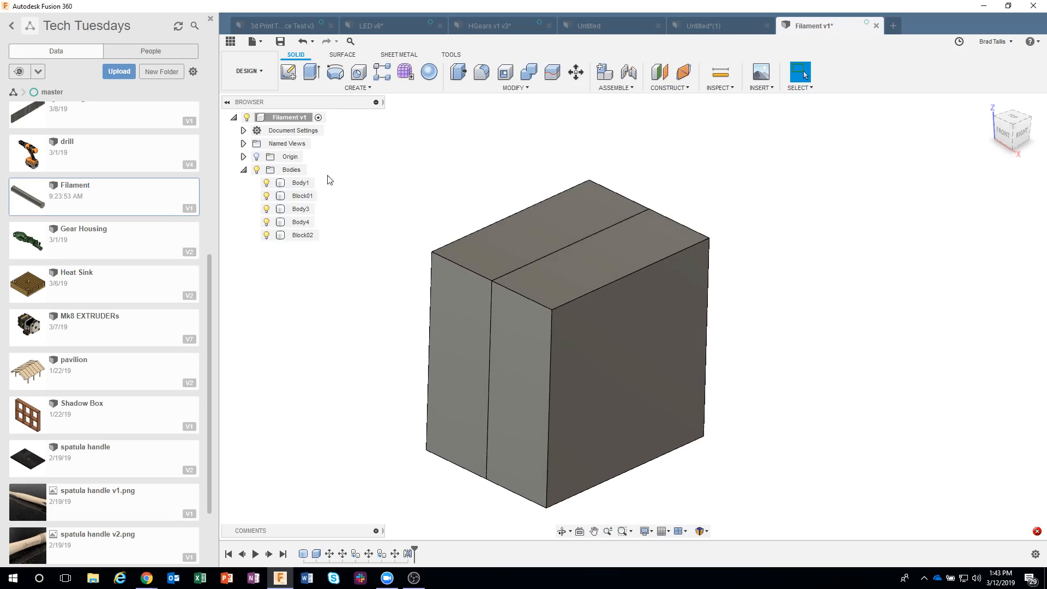
click(269, 238)
click(267, 235)
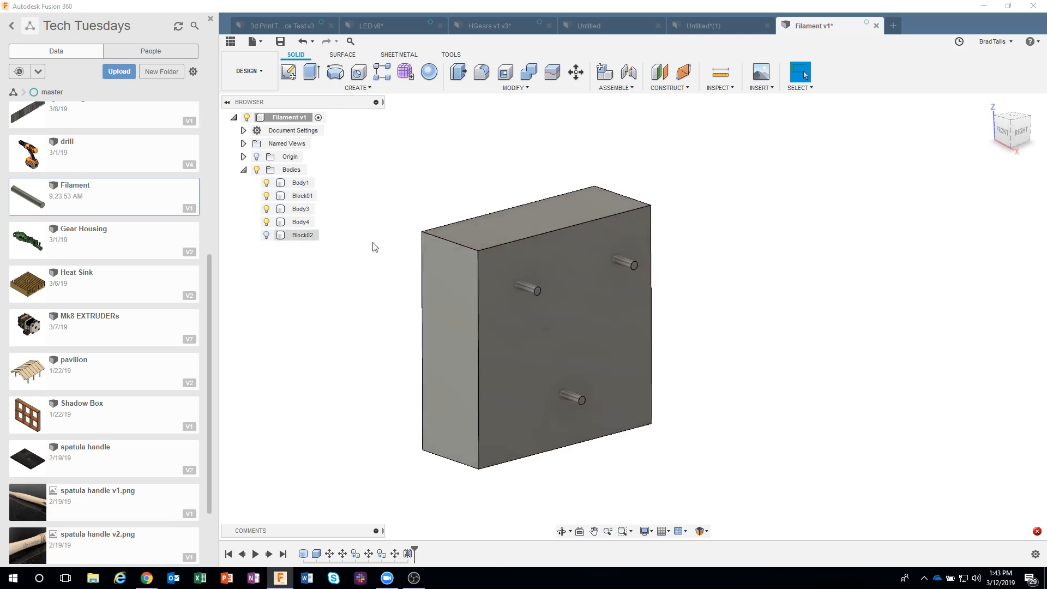
- Cut the three filament bodies (Body1, Body3 and Body4) out of Block01 with Combine, keeping the tool bodies
click(478, 89)
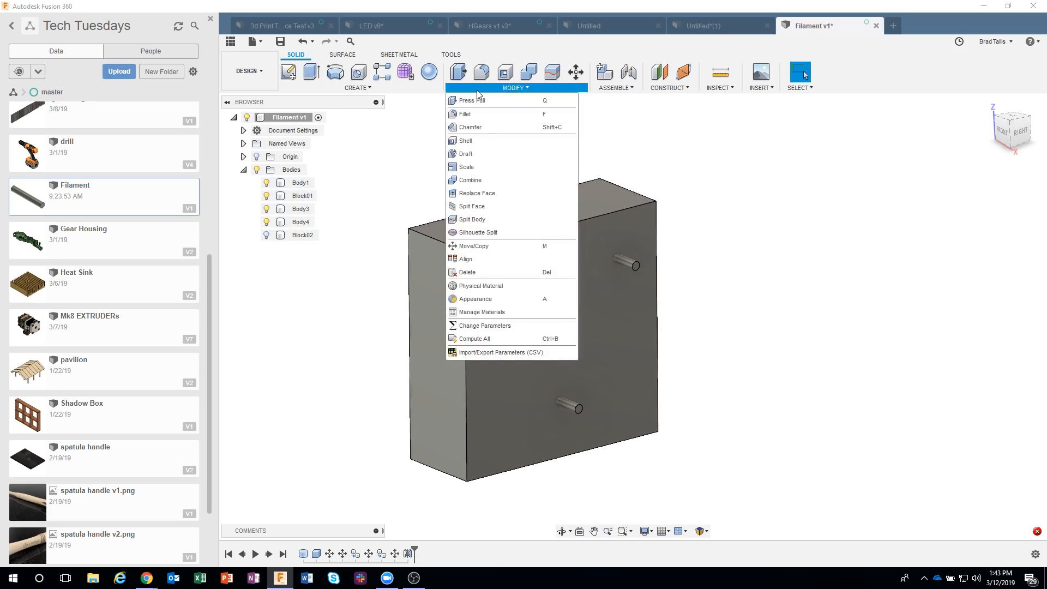
click(480, 178)
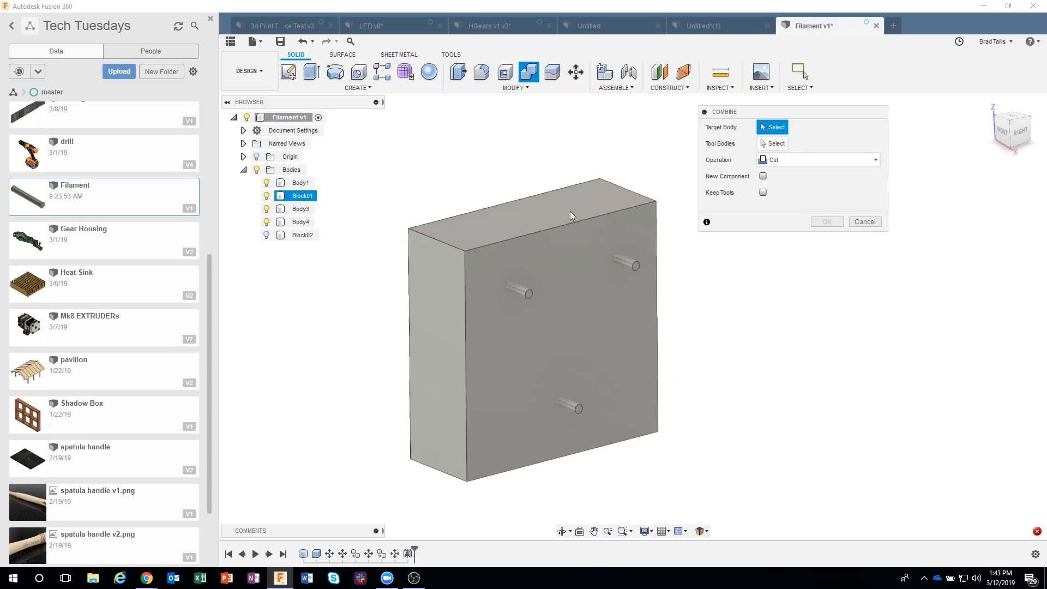
click(565, 206)
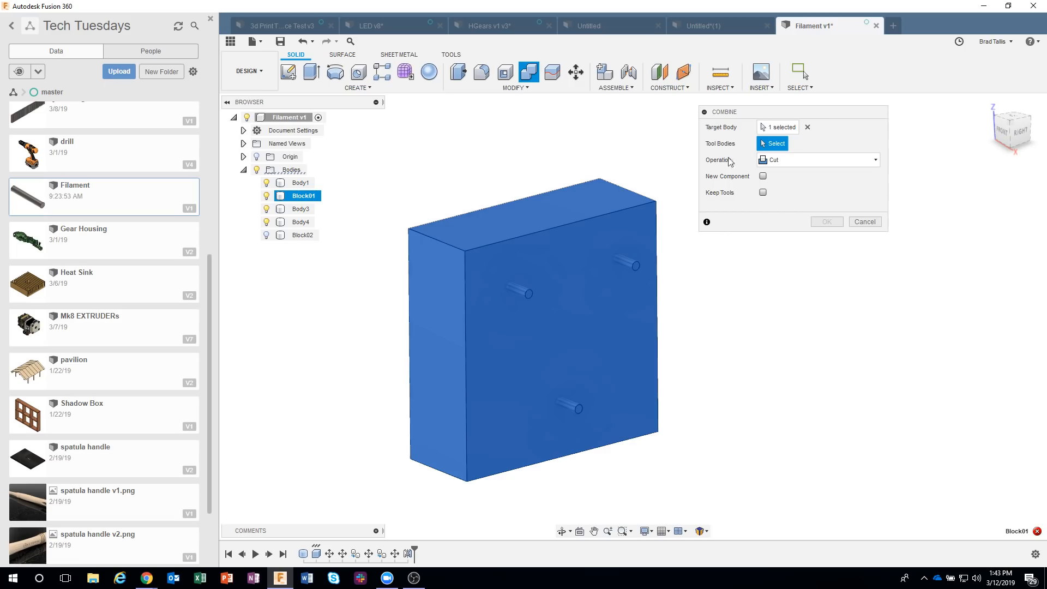
click(628, 265)
click(527, 290)
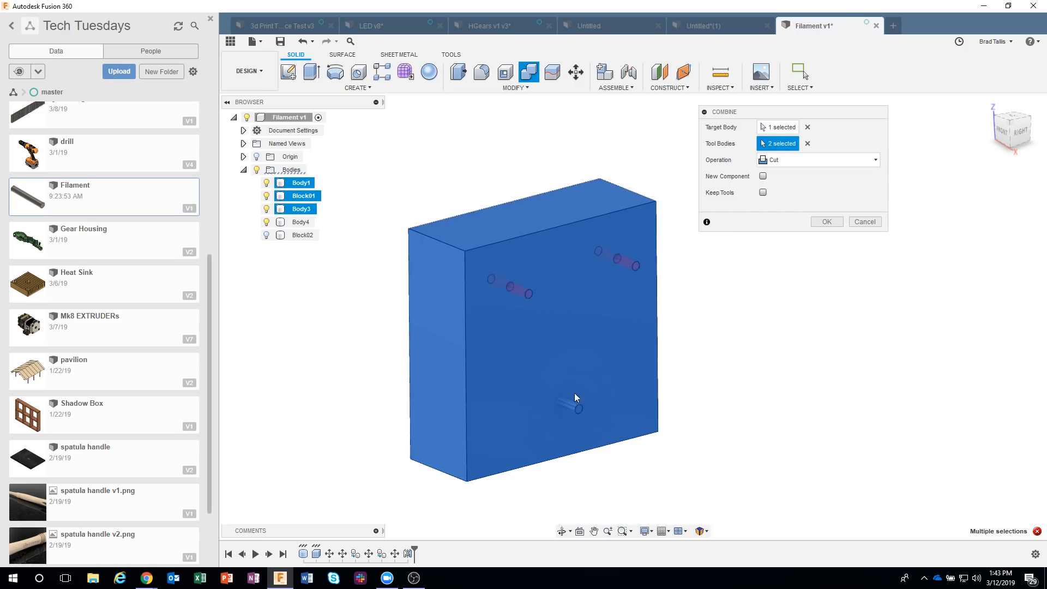
click(574, 406)
shift+middle_drag(721, 337, 737, 198)
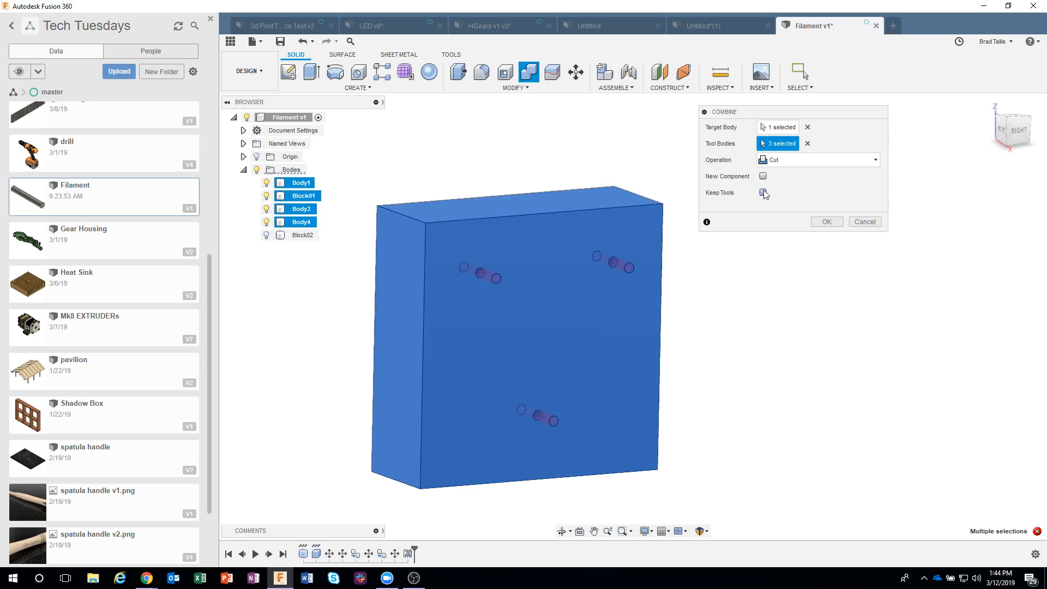
shift+middle_drag(729, 300, 768, 203)
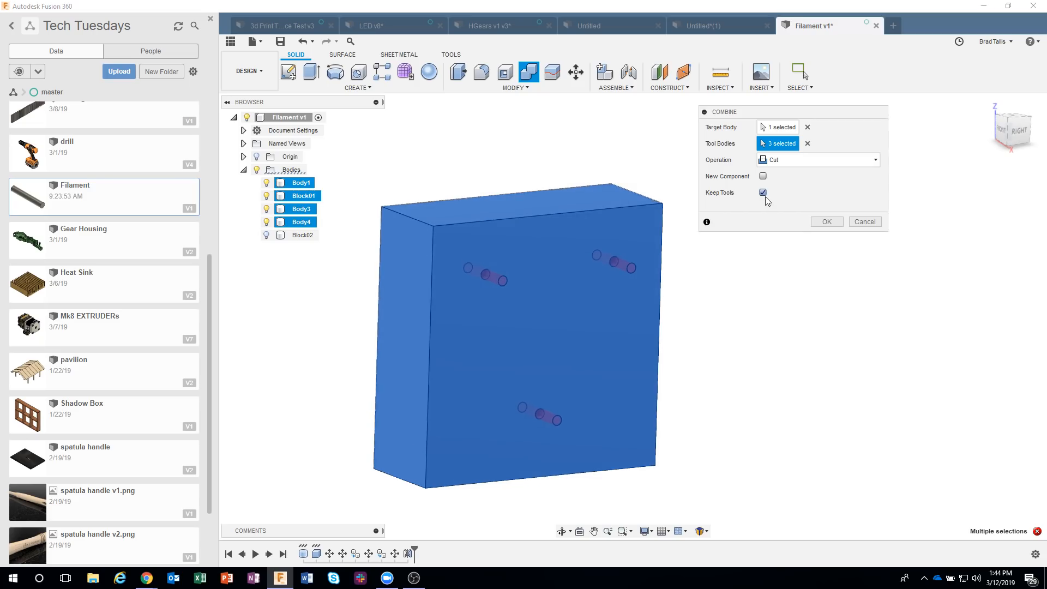
click(825, 222)
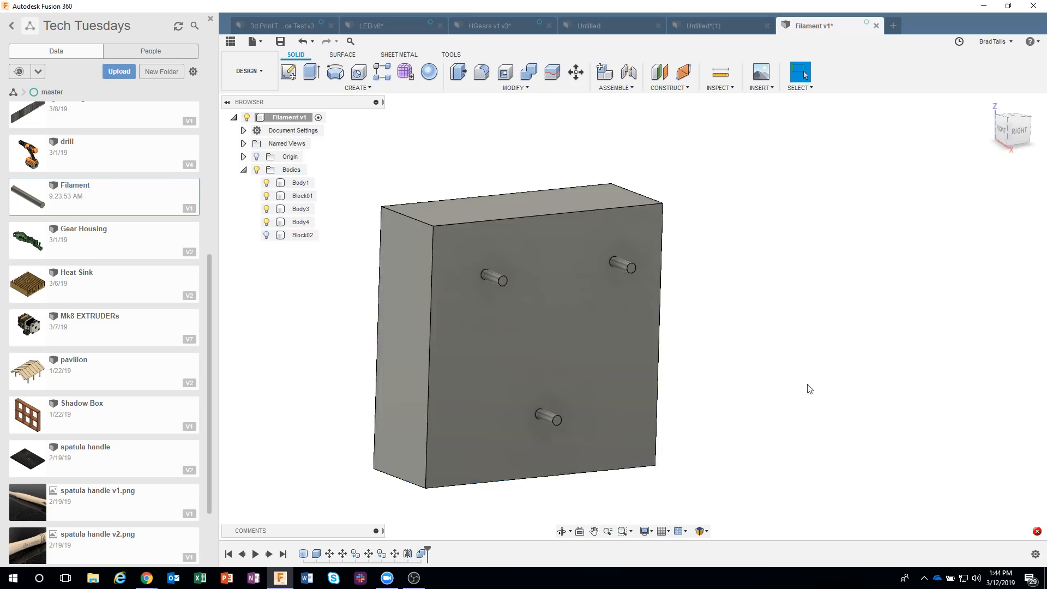
- Hide the filament bodies Body1, Body3 and Body4 to inspect the holes in Block01
click(266, 183)
click(266, 209)
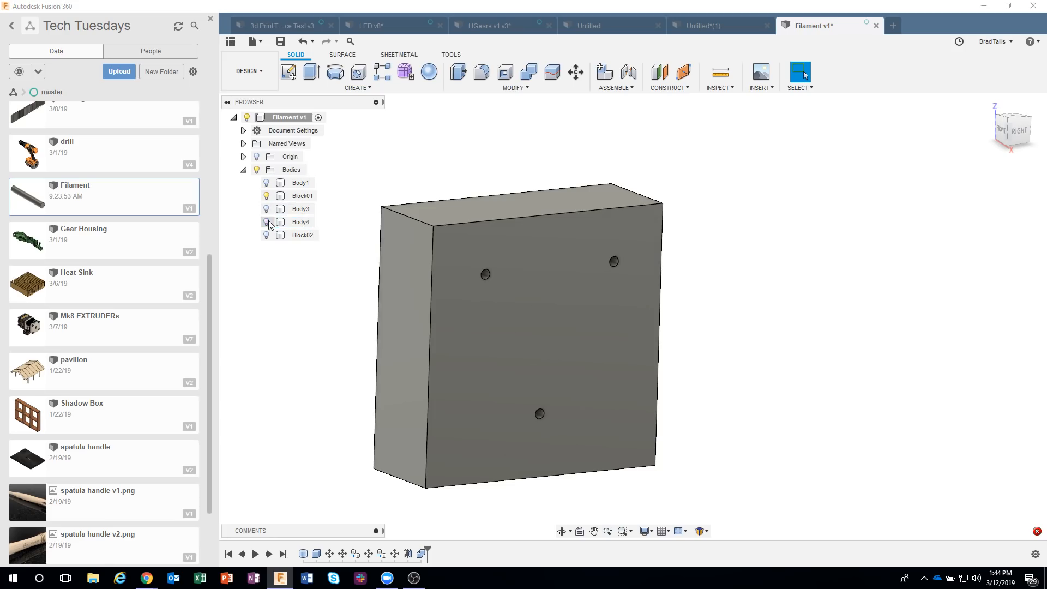
mouse_move(840, 428)
shift+middle_down()
mouse_move(804, 391)
mouse_move(716, 382)
mouse_move(521, 401)
mouse_move(843, 327)
shift+middle_up()
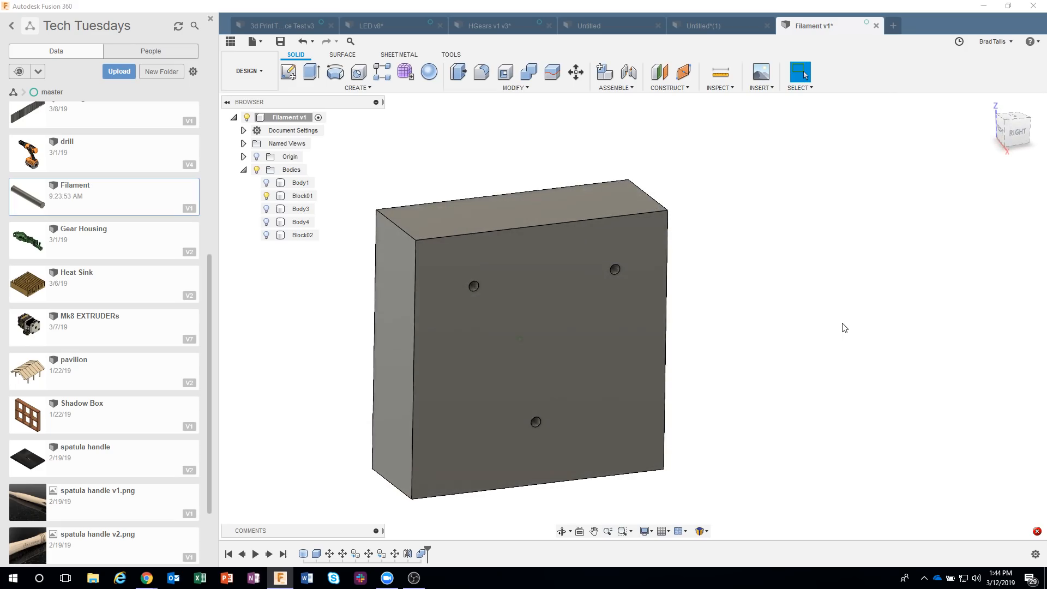